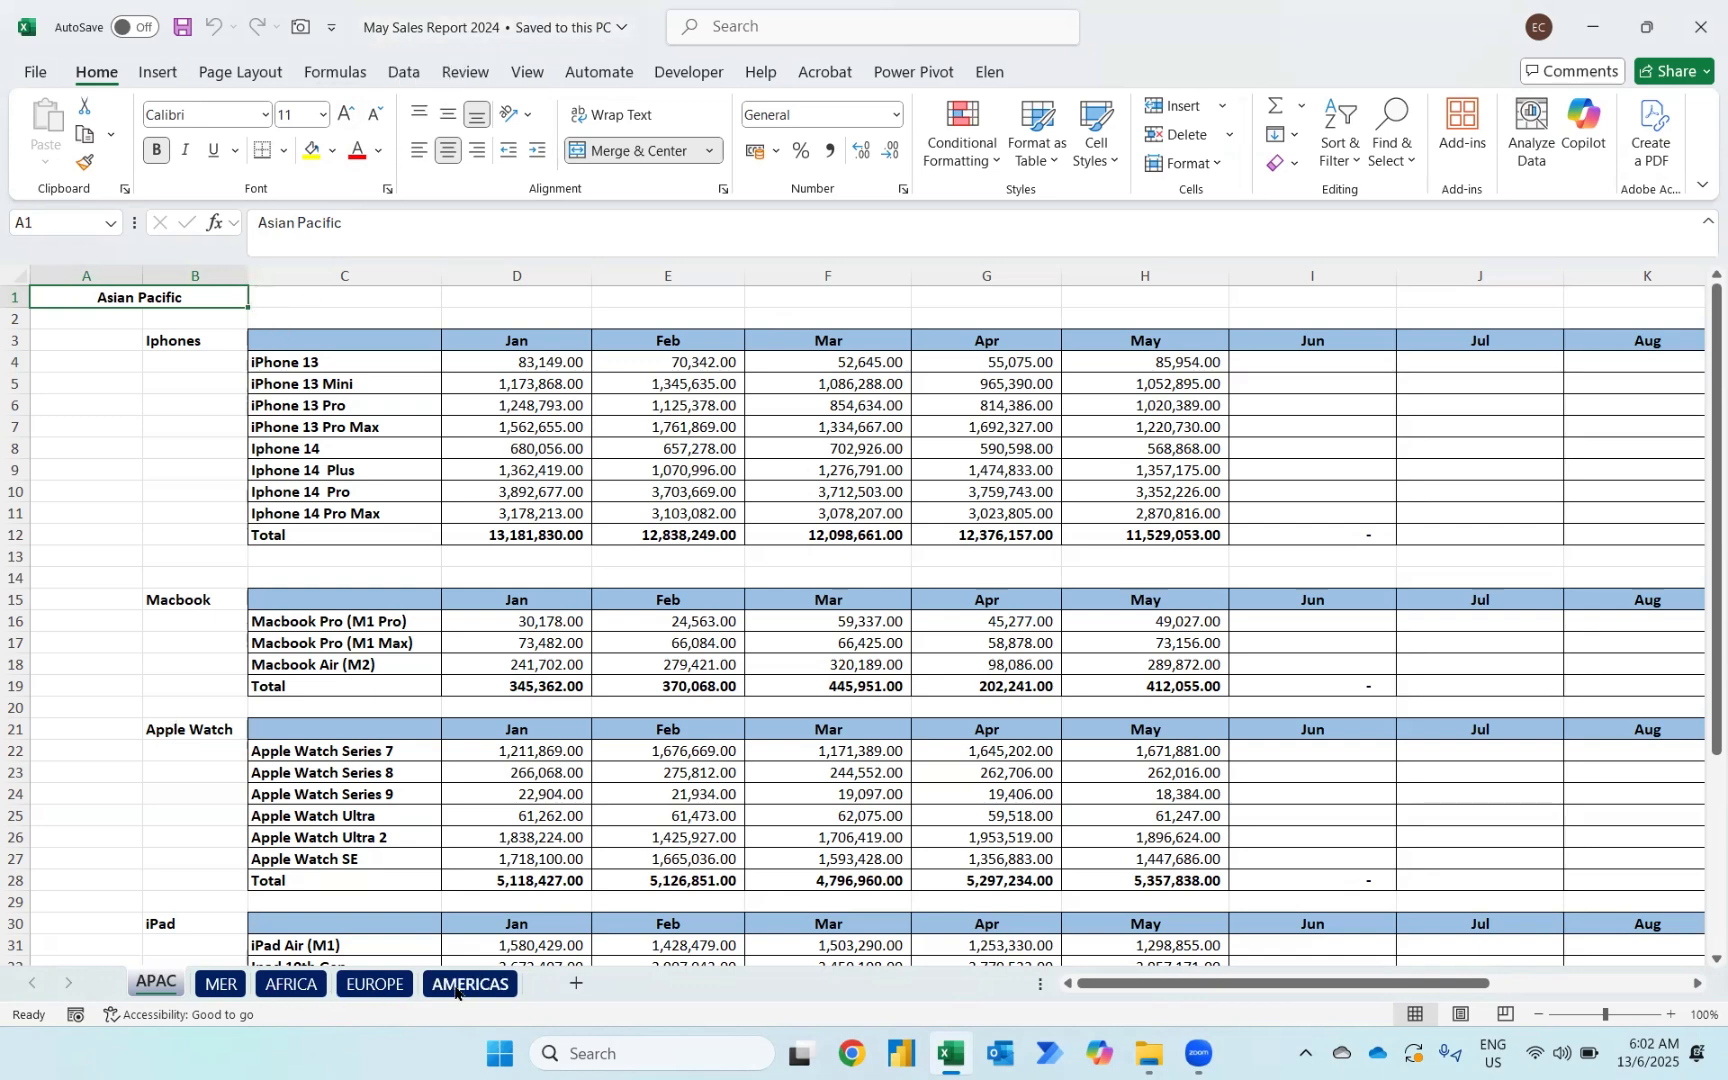
Look through the regional sales sheets, then examine the product sections on the APAC sheet
{"action": "left_click", "coordinate": [234, 994]}
{"action": "left_click", "coordinate": [296, 983]}
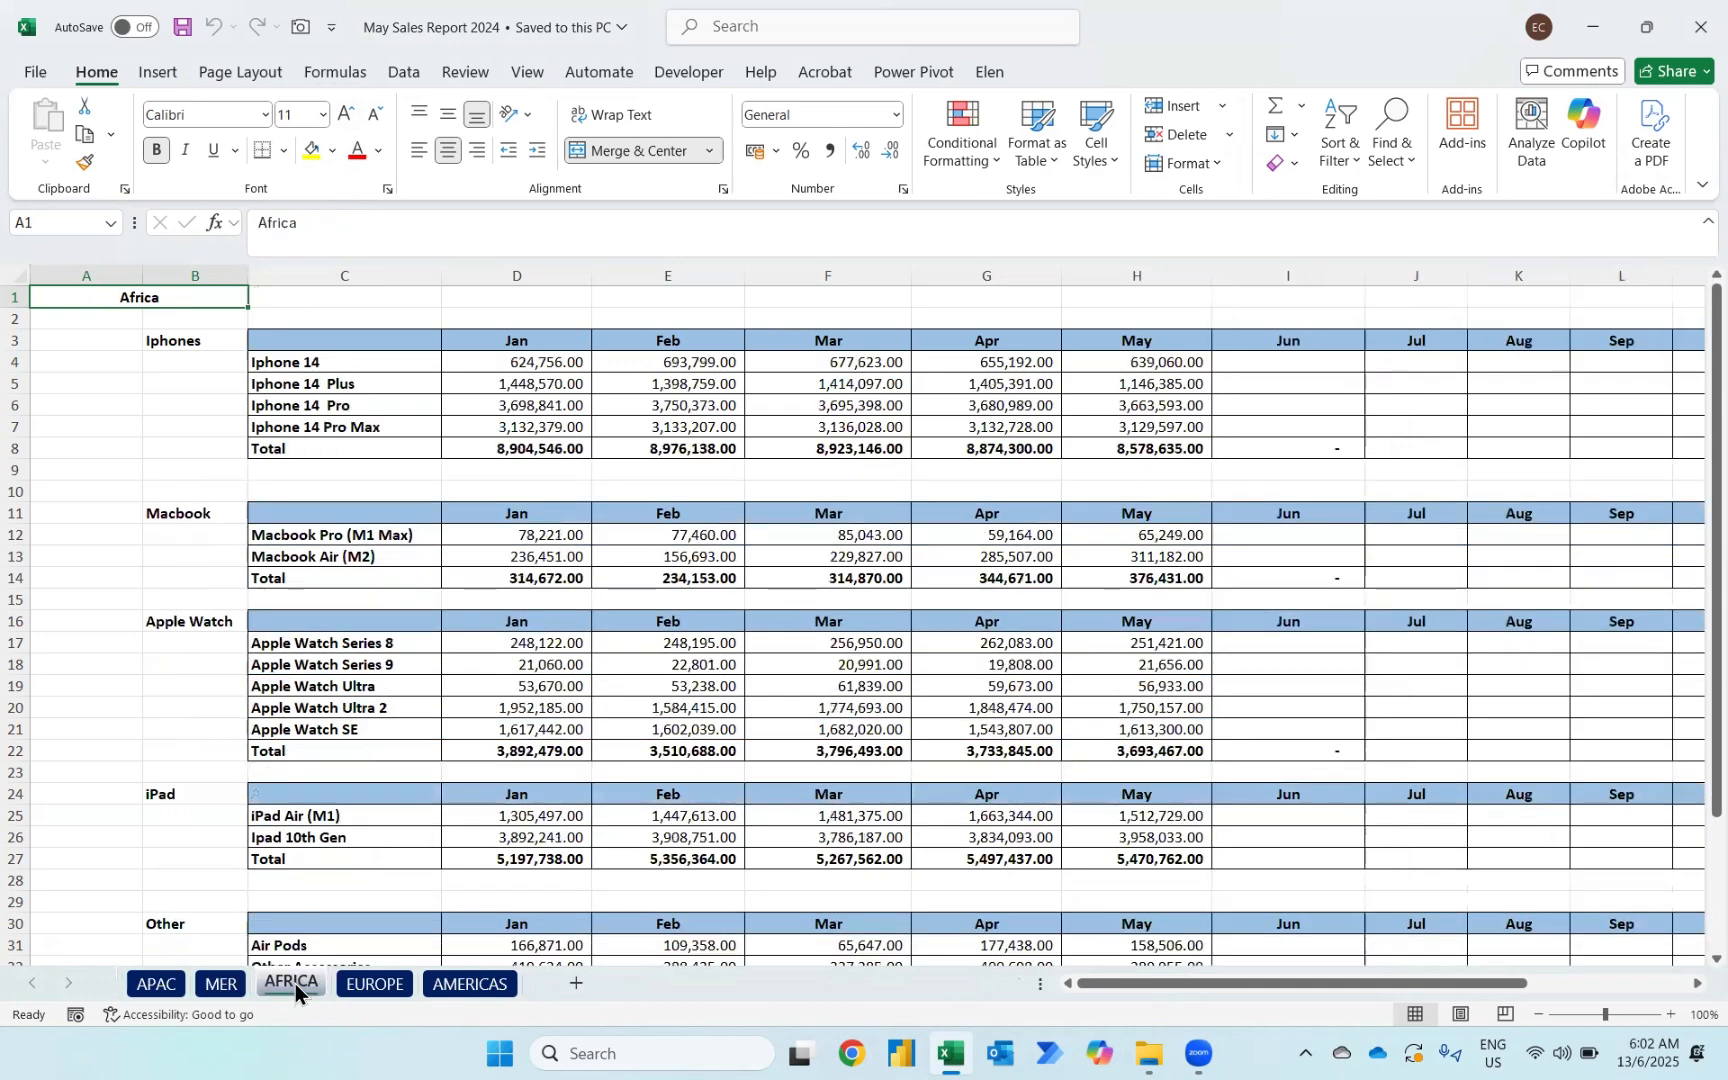
{"action": "left_click", "coordinate": [351, 987]}
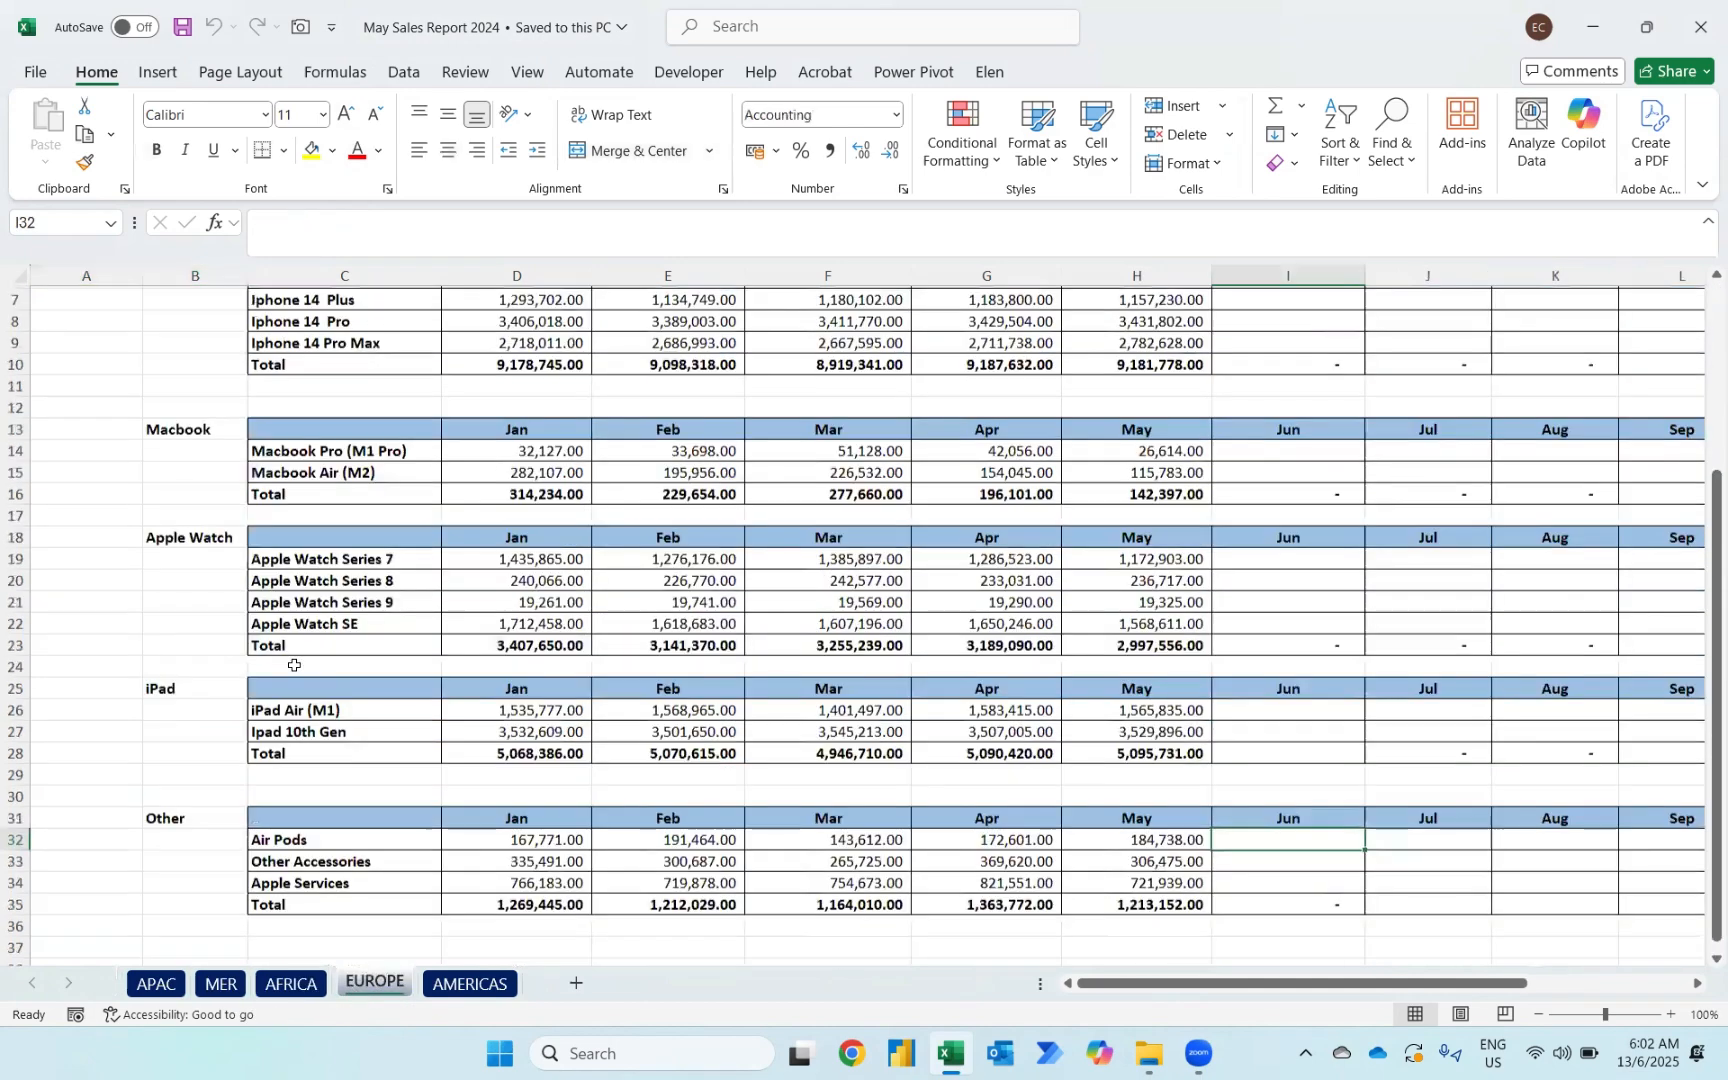
{"action": "scroll", "coordinate": [351, 742], "scroll_direction": "up", "scroll_amount": 2}
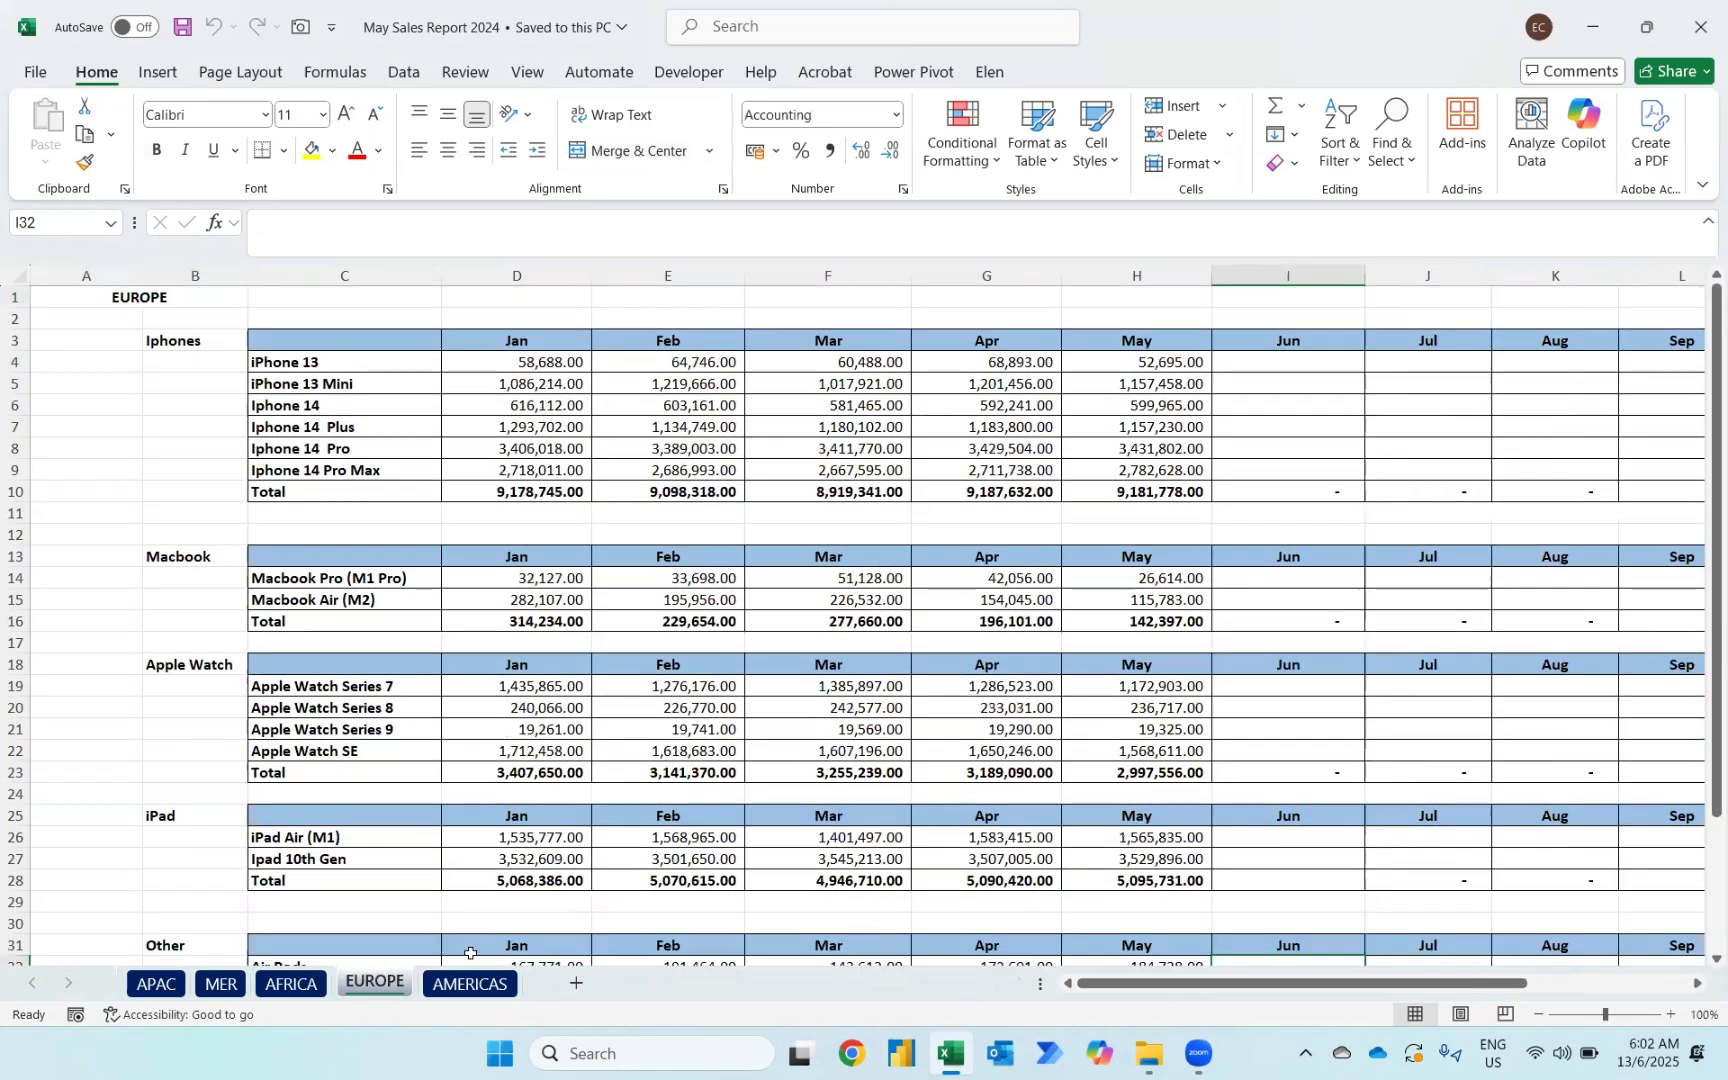
{"action": "left_click", "coordinate": [473, 985]}
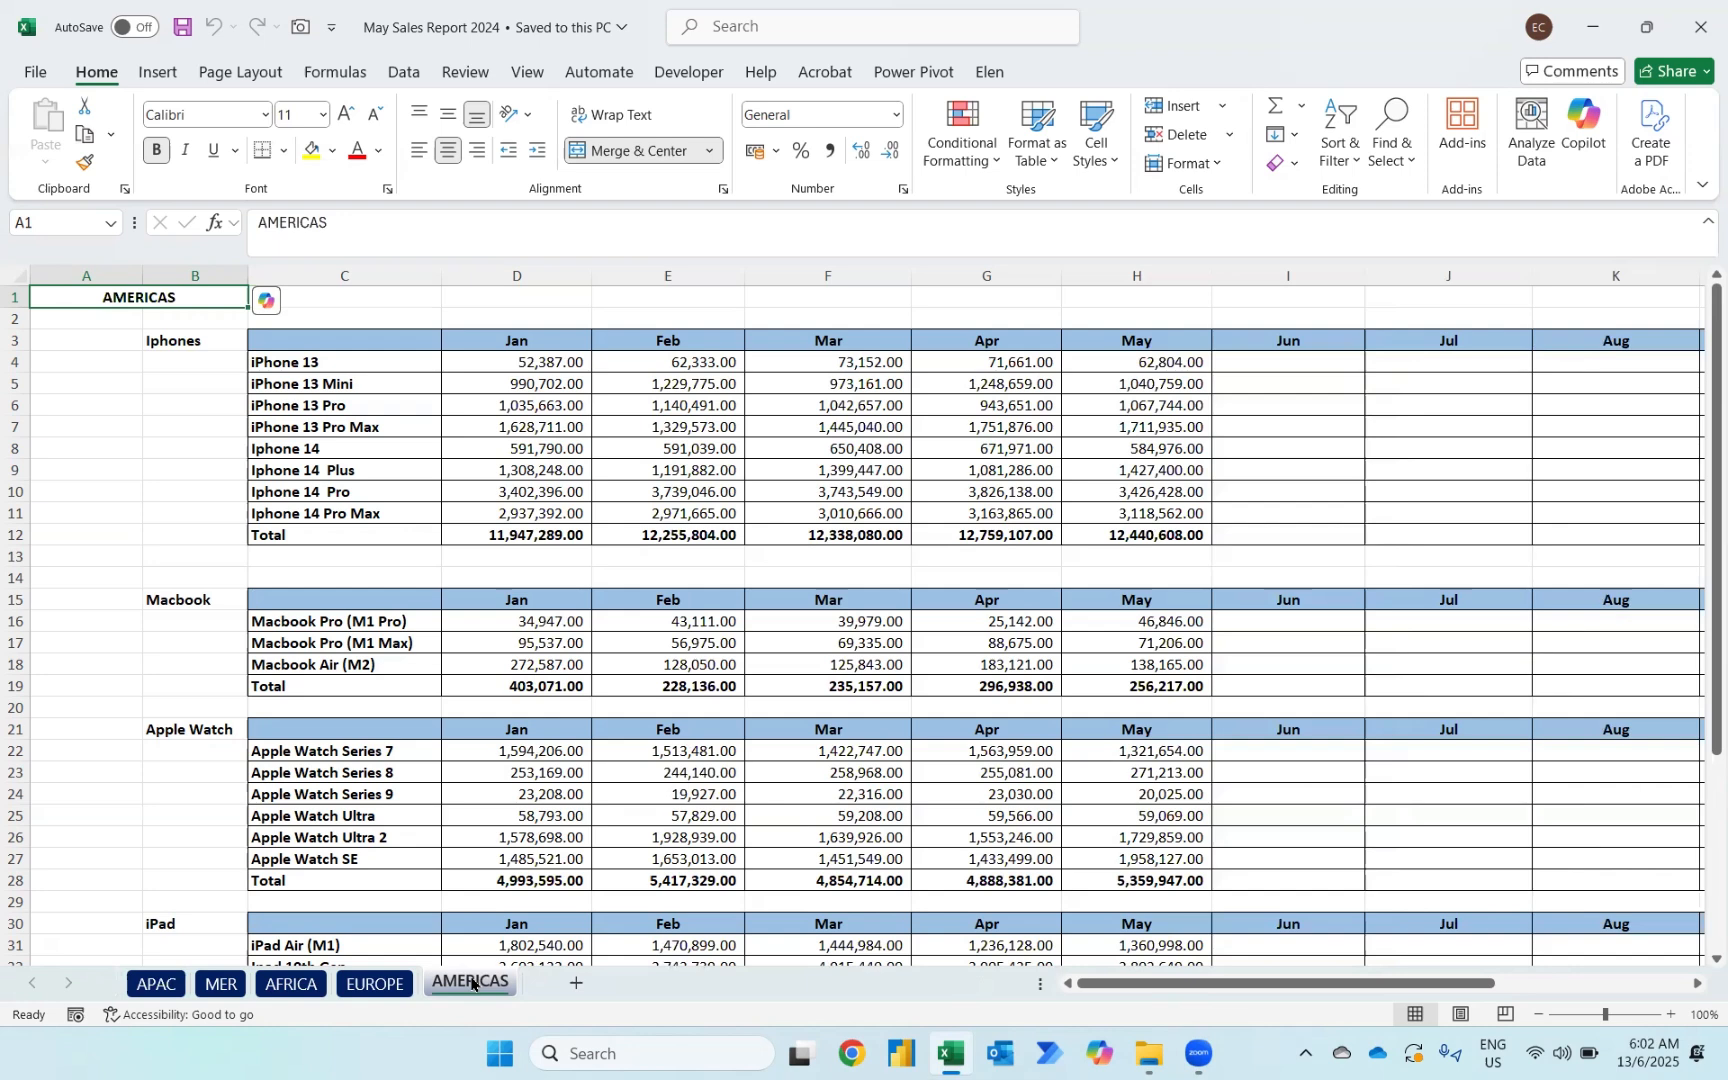
{"action": "left_click", "coordinate": [134, 985]}
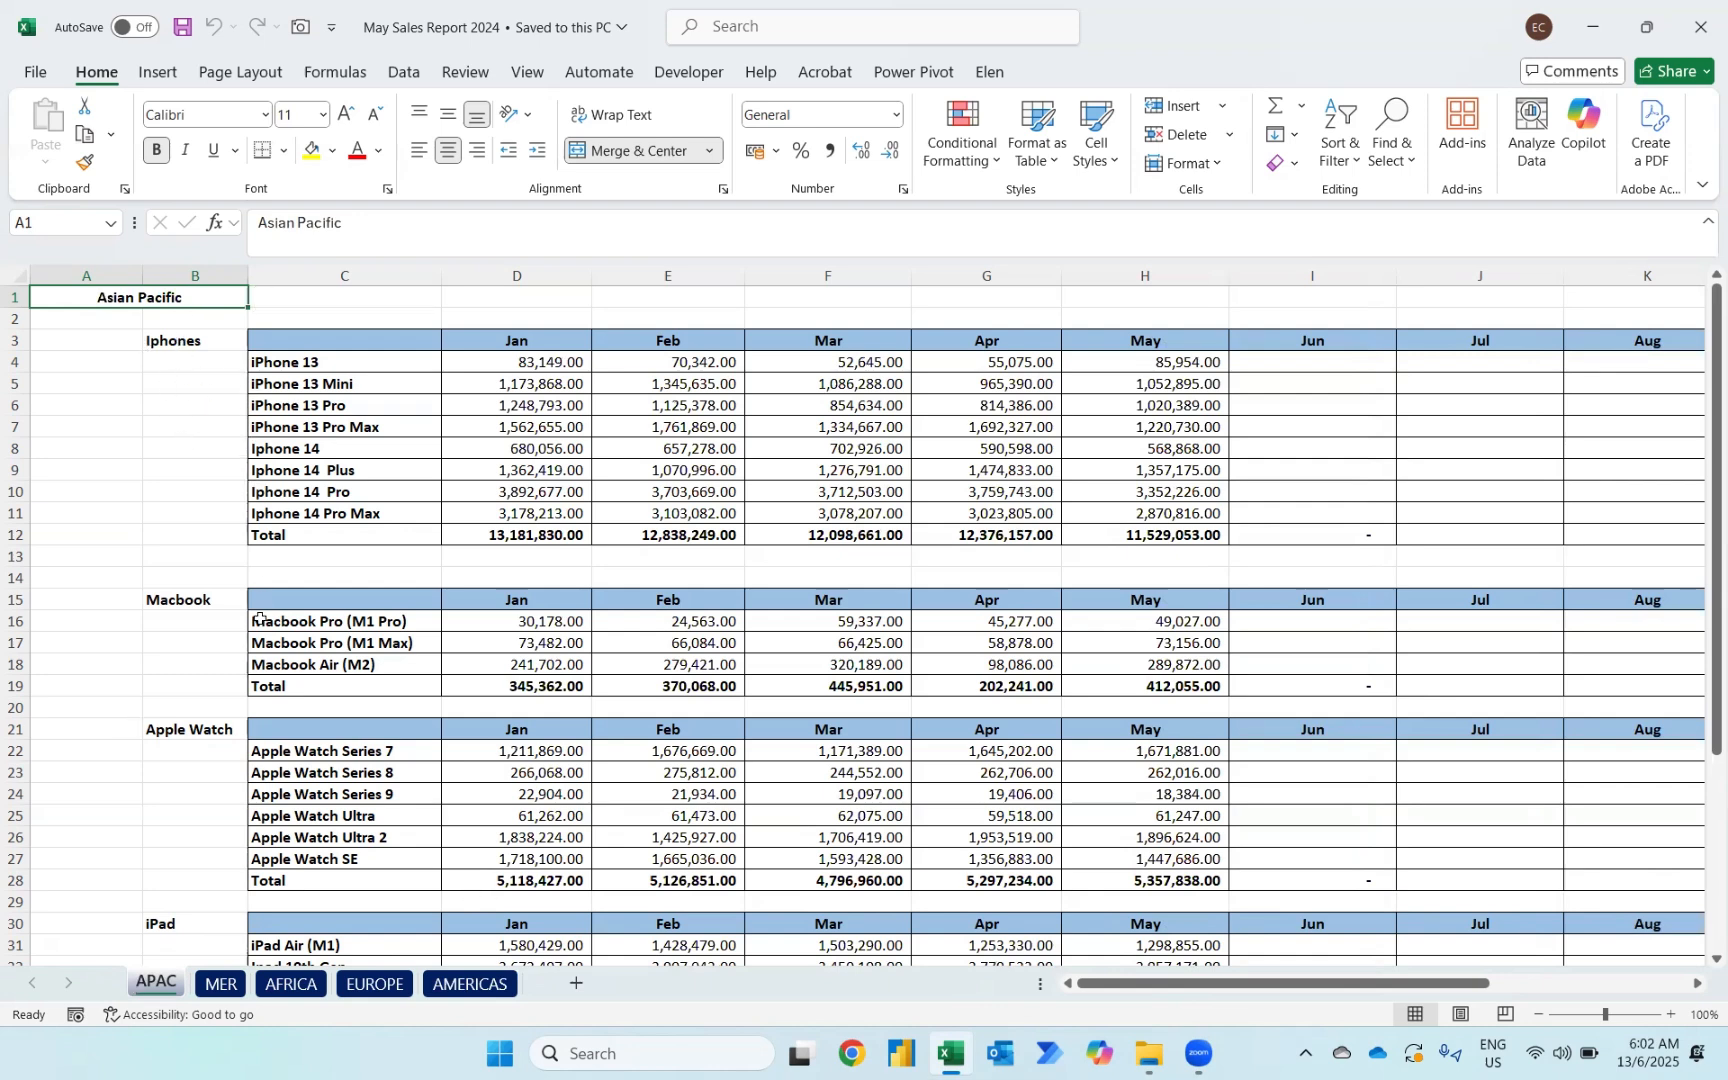
{"action": "scroll", "coordinate": [250, 636], "scroll_direction": "down", "scroll_amount": 3}
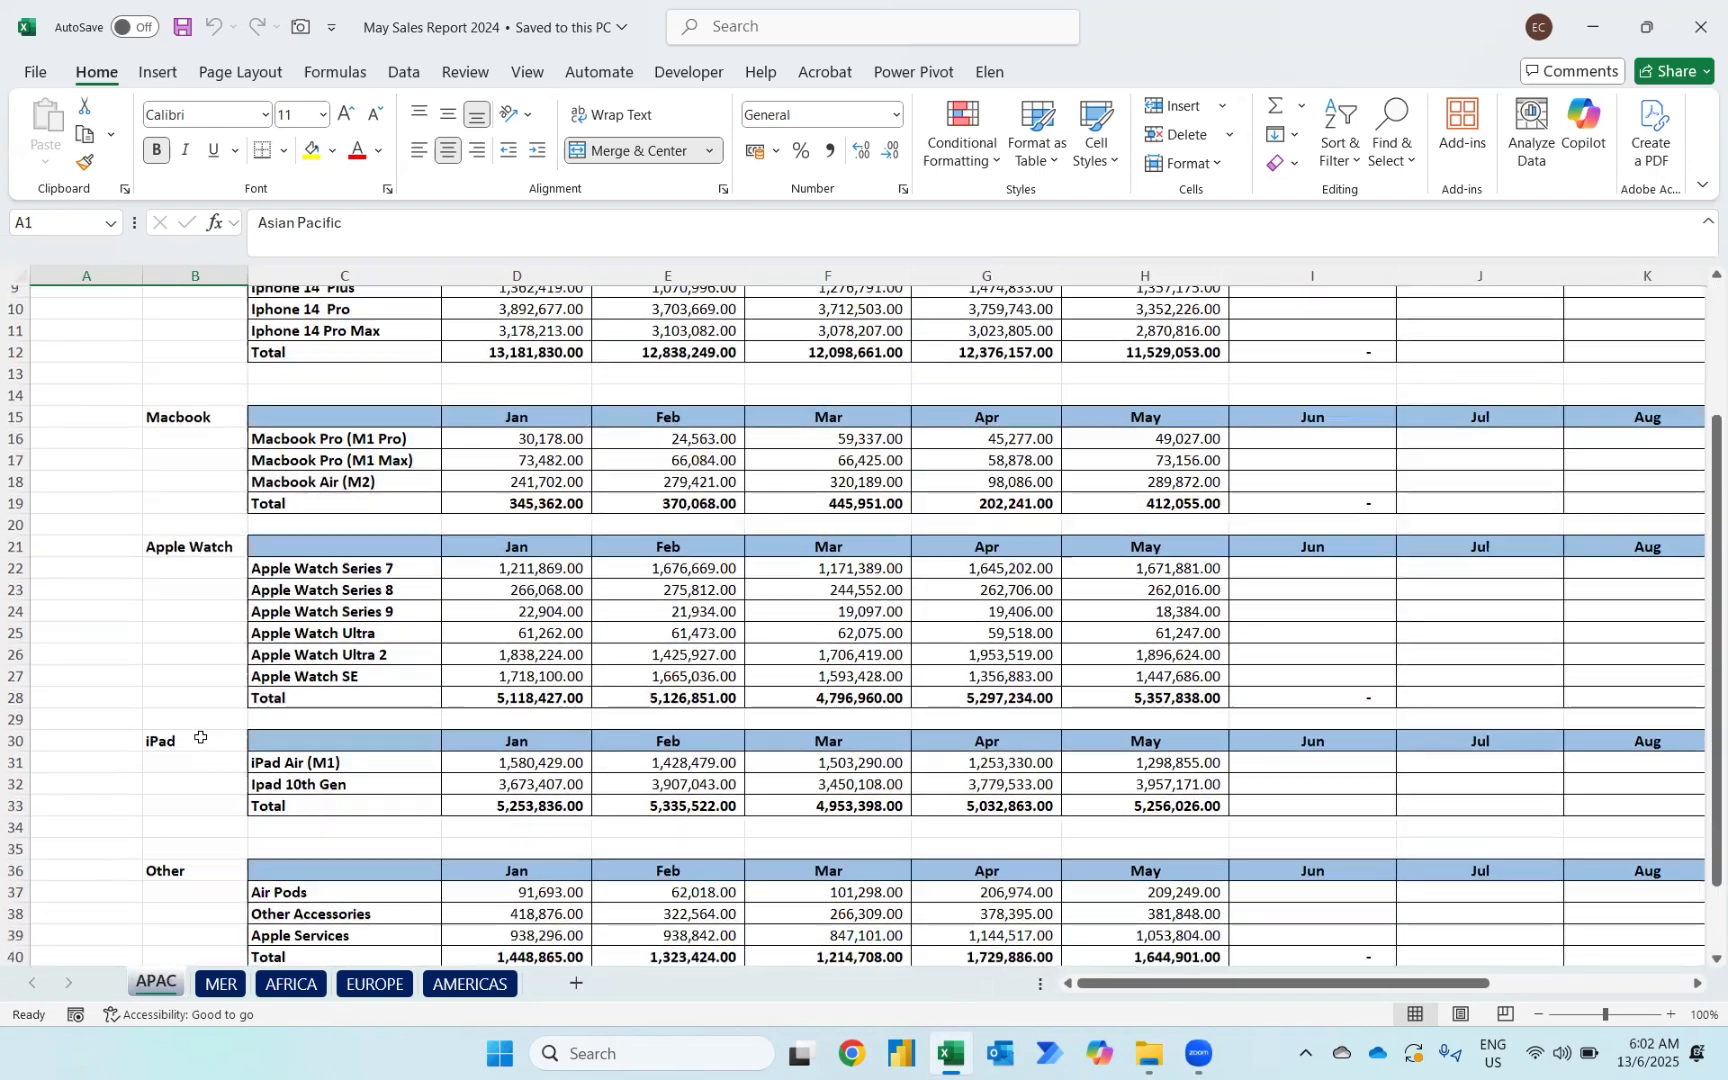
{"action": "scroll", "coordinate": [200, 737], "scroll_direction": "down", "scroll_amount": 1}
{"action": "scroll", "coordinate": [200, 737], "scroll_direction": "up", "scroll_amount": 3}
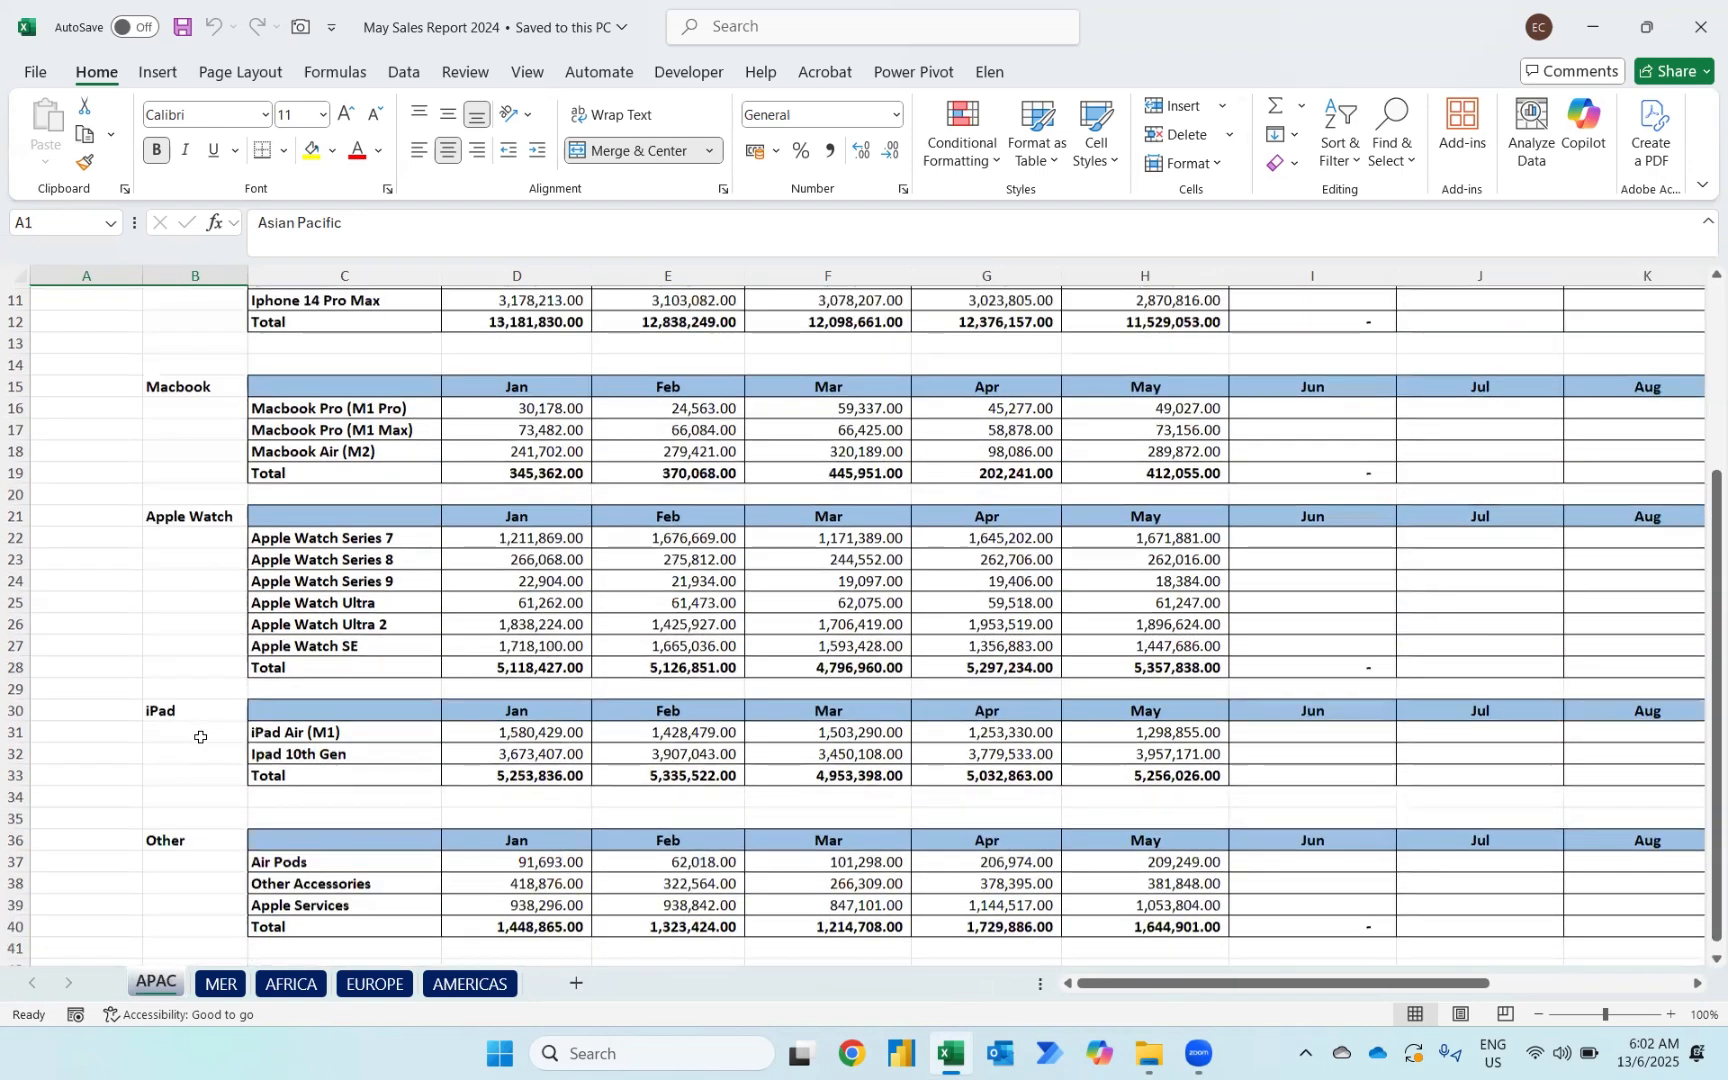
{"action": "scroll", "coordinate": [200, 737], "scroll_direction": "up", "scroll_amount": 1}
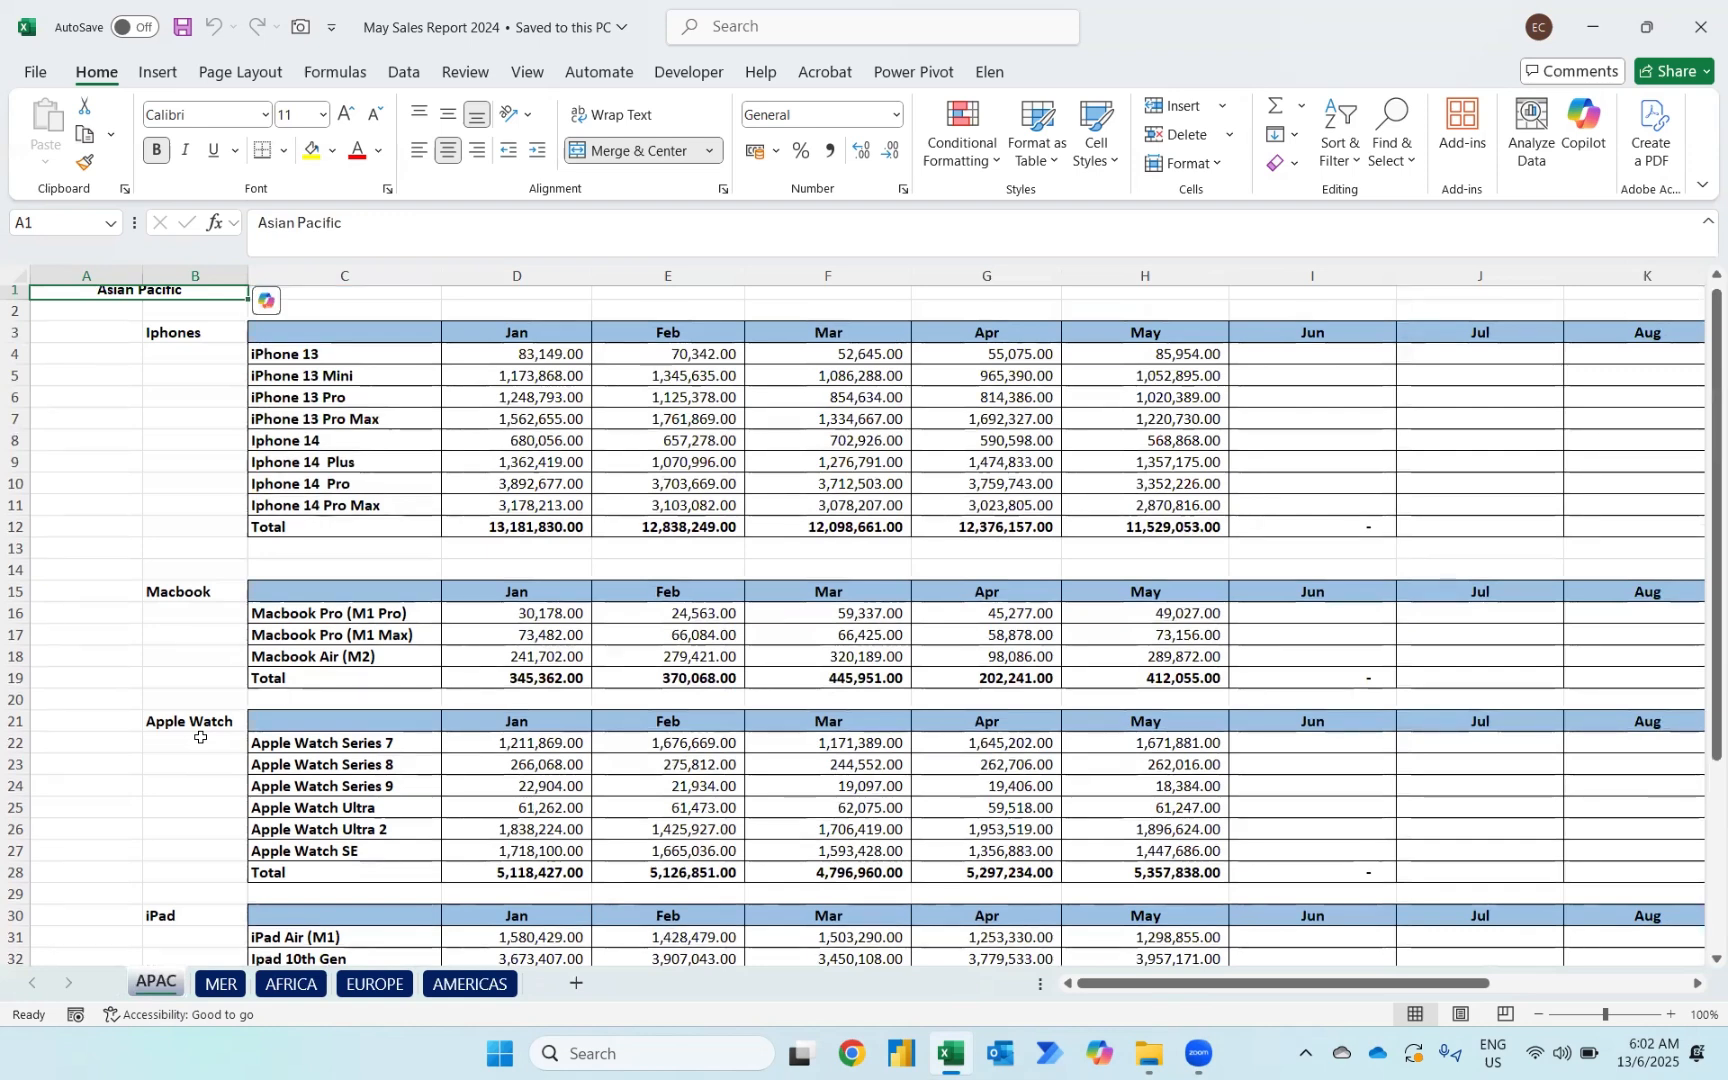
{"action": "scroll", "coordinate": [200, 737], "scroll_direction": "up", "scroll_amount": 1}
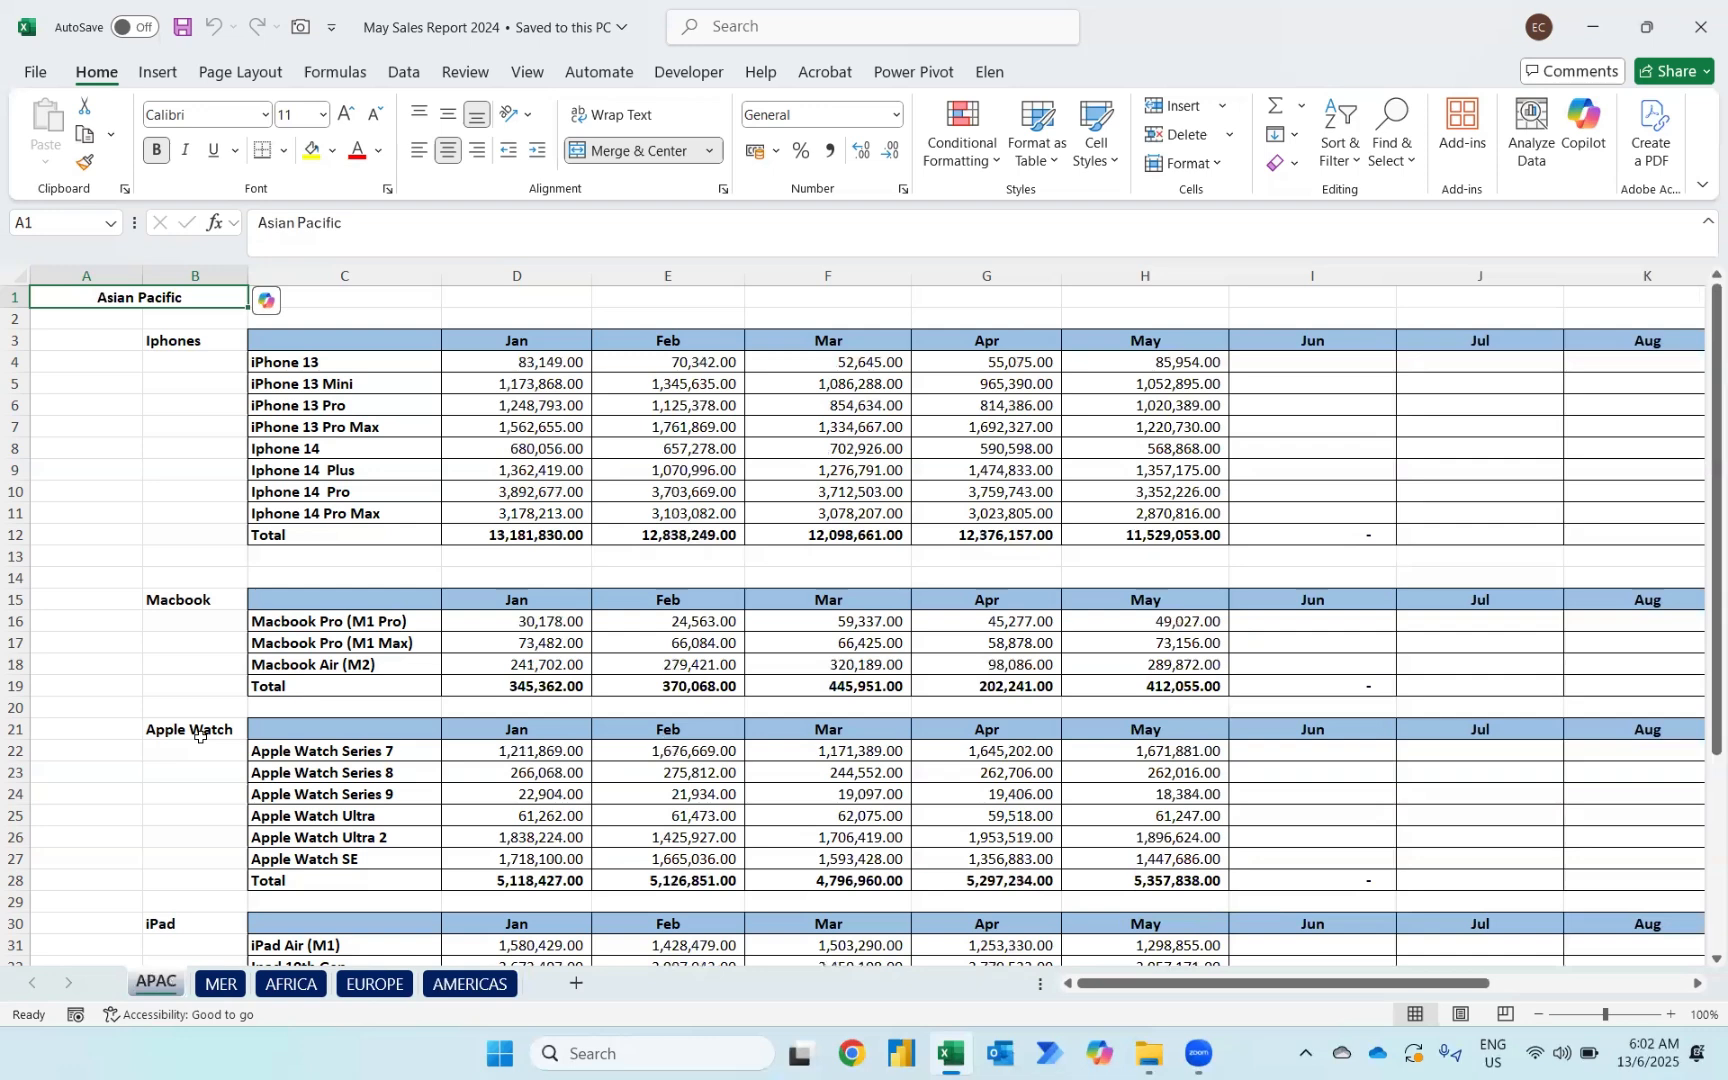
Create a blank workbook and bring the AFRICA sheet of the May Sales Report 2024 workbook into Power Query for transforming
{"action": "key", "text": "ctrl+n"}
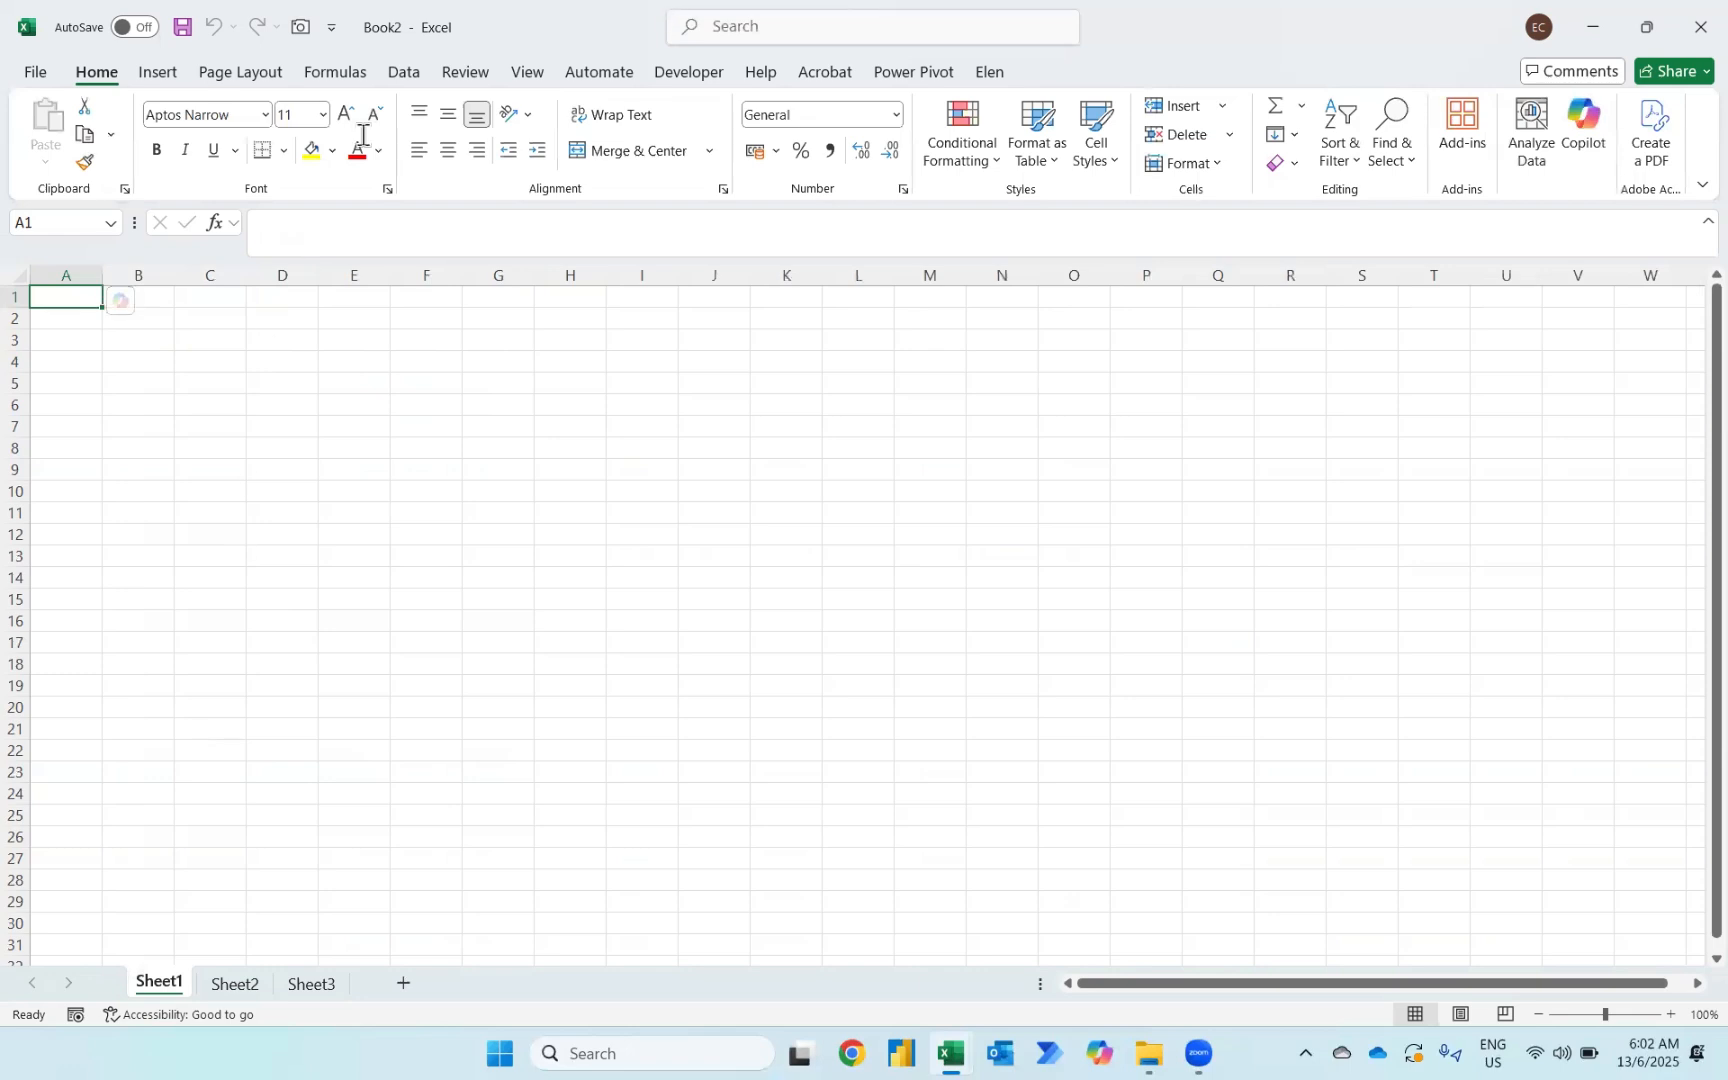
{"action": "left_click", "coordinate": [405, 74]}
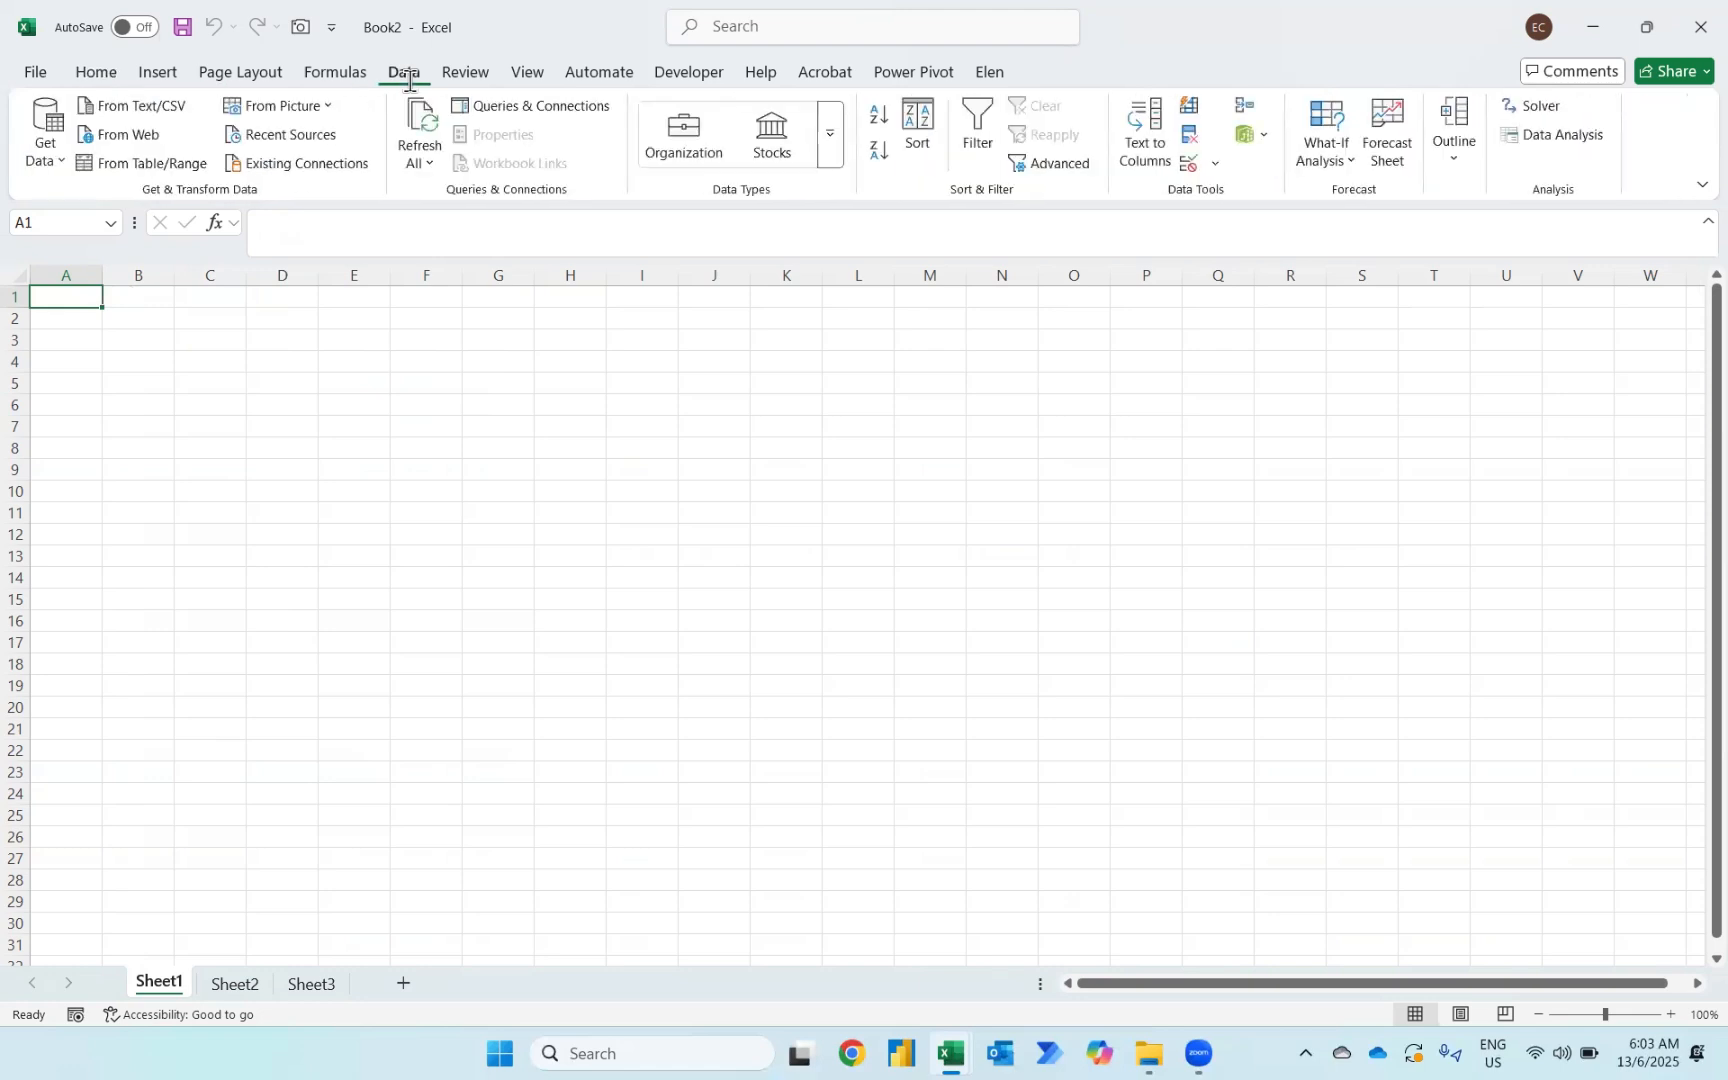
{"action": "left_click", "coordinate": [53, 163]}
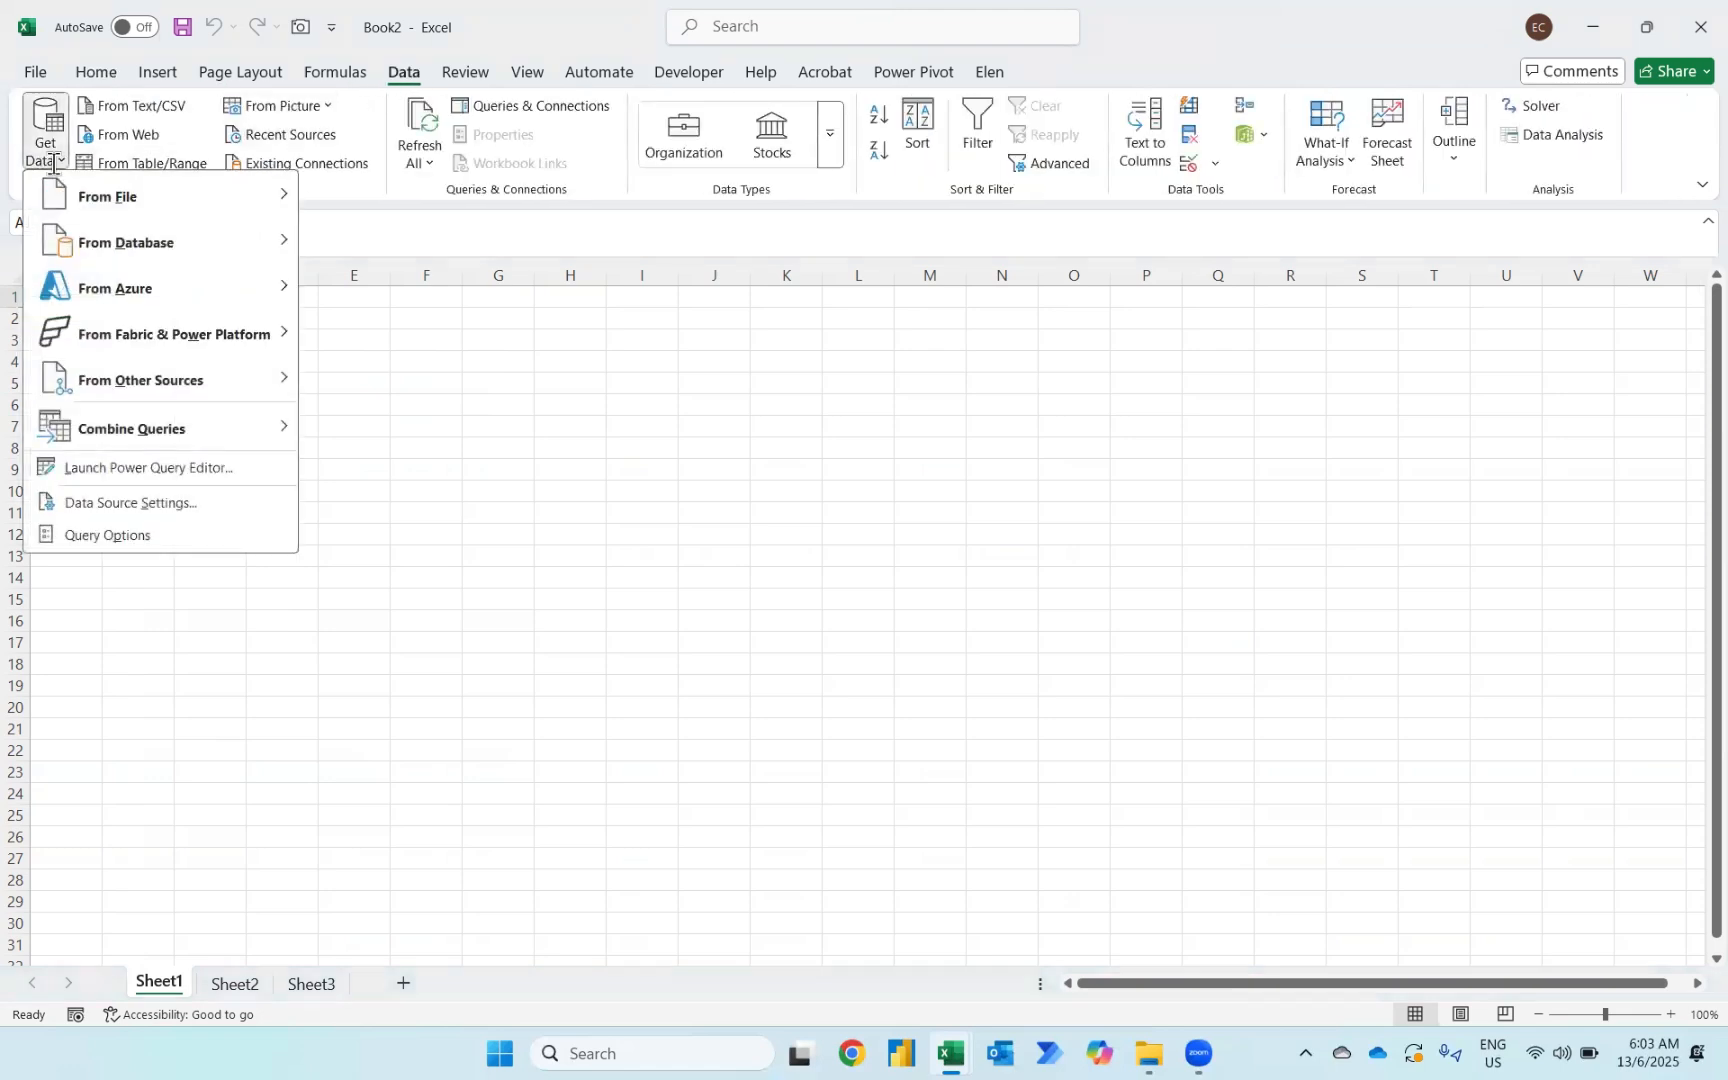
{"action": "mouse_move", "coordinate": [117, 190]}
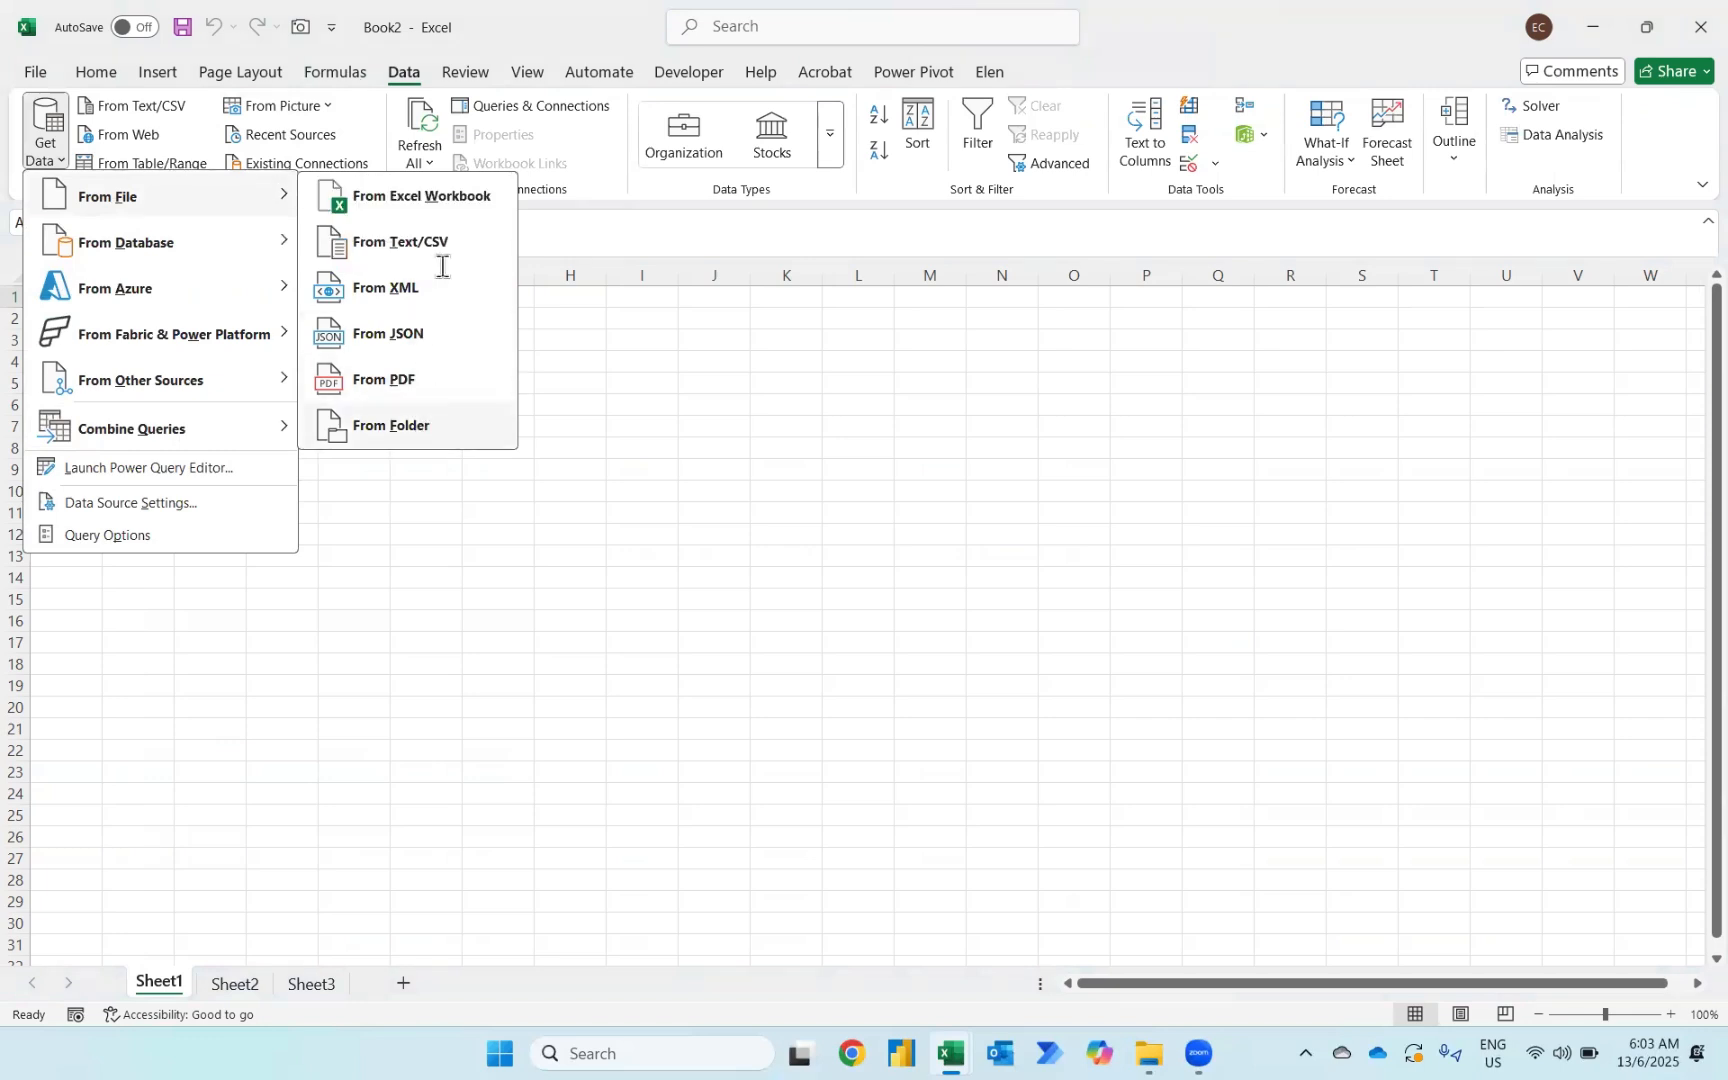
{"action": "left_click", "coordinate": [444, 196]}
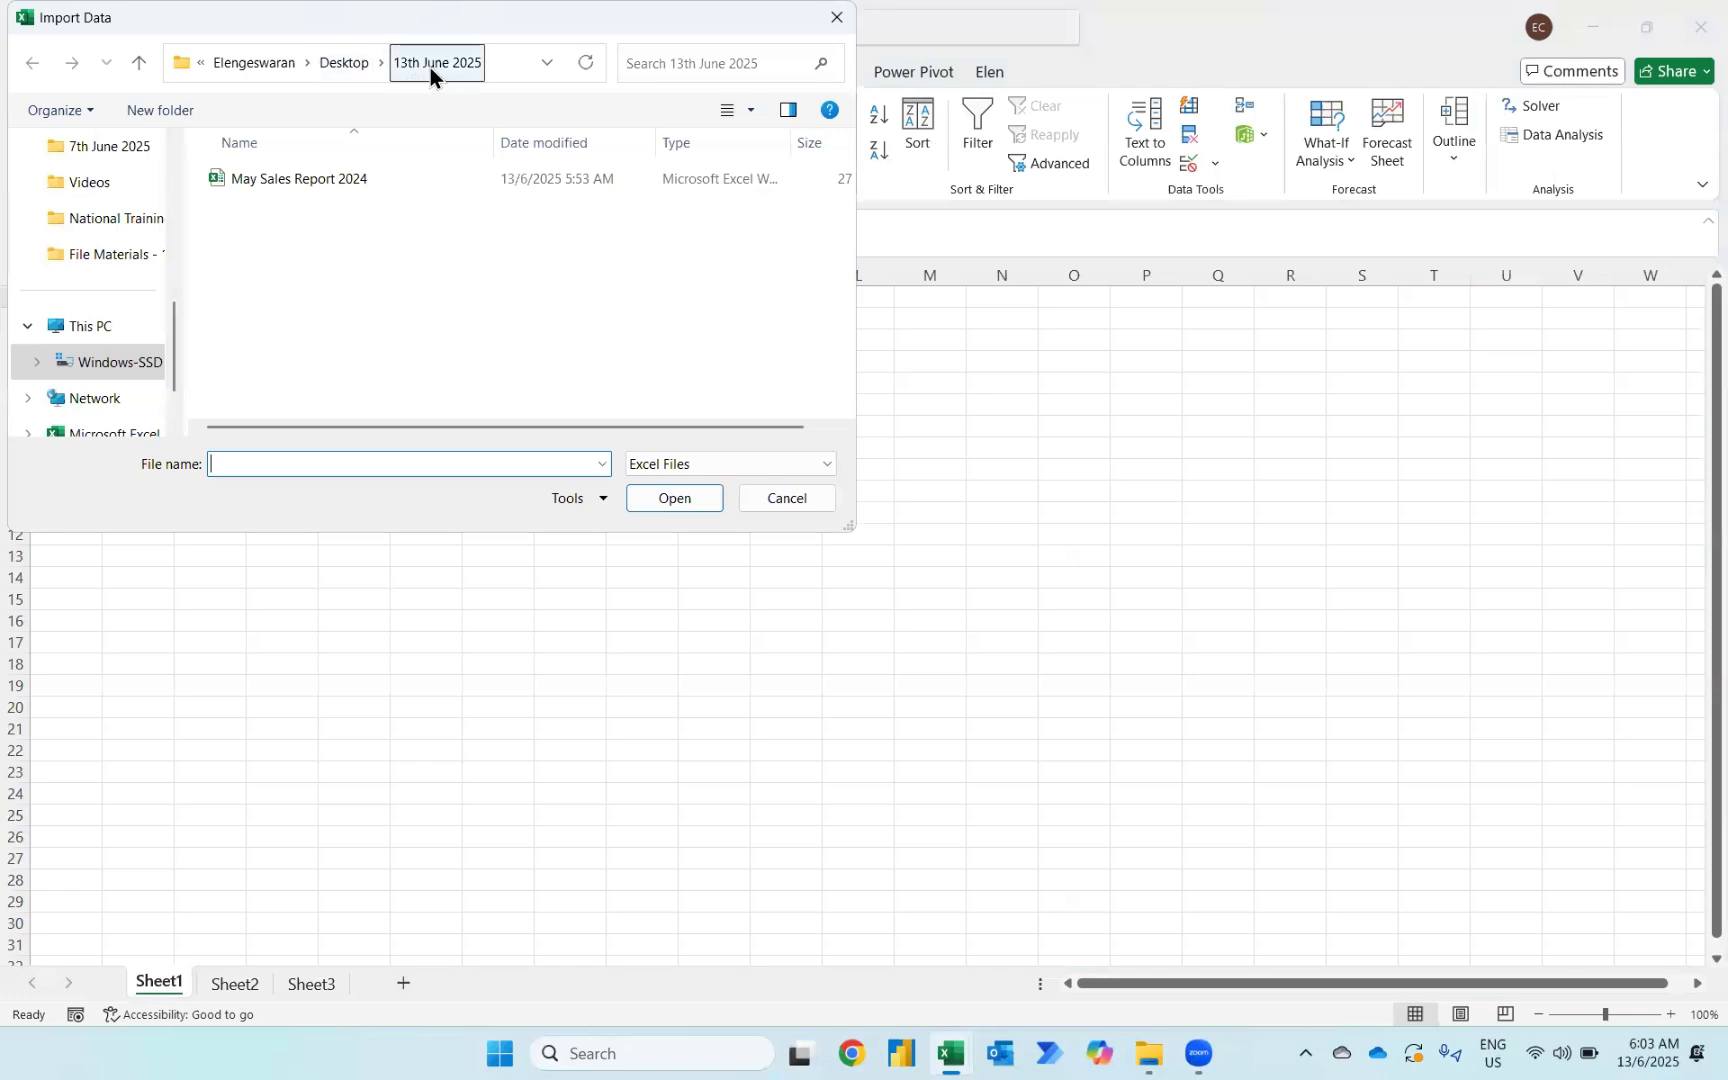
{"action": "left_click", "coordinate": [356, 177]}
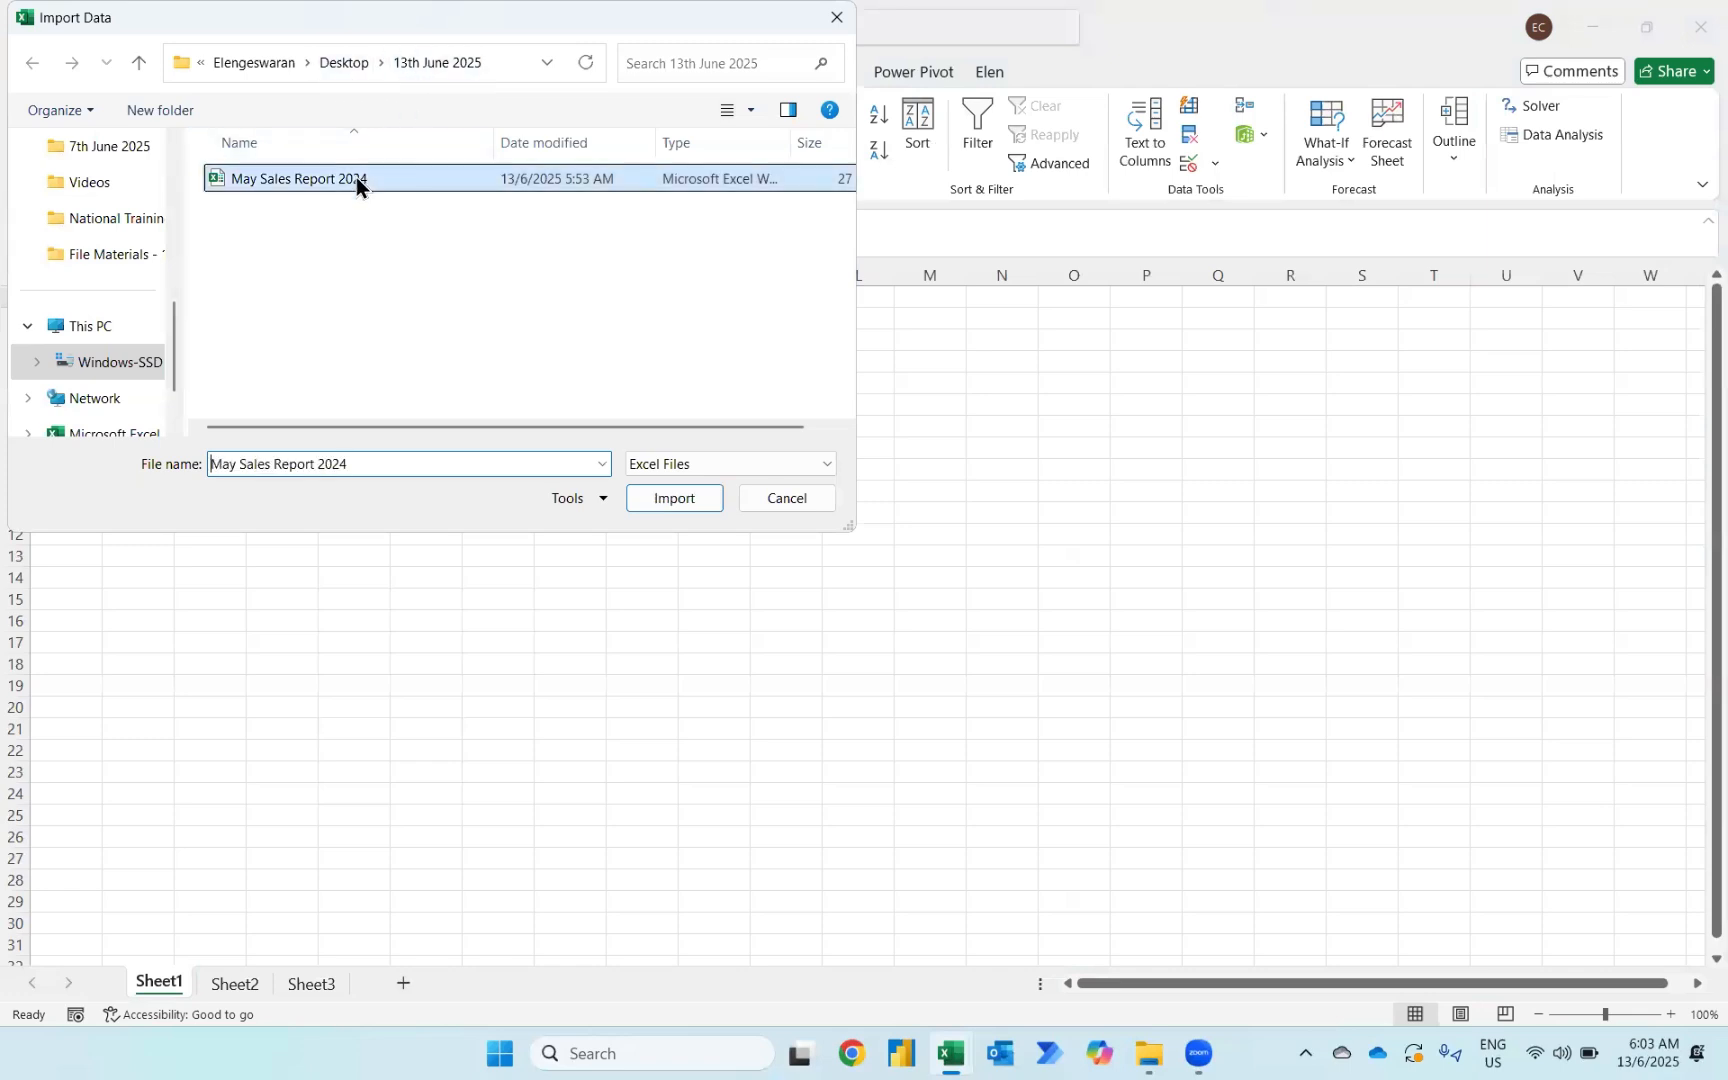
{"action": "left_click", "coordinate": [676, 503]}
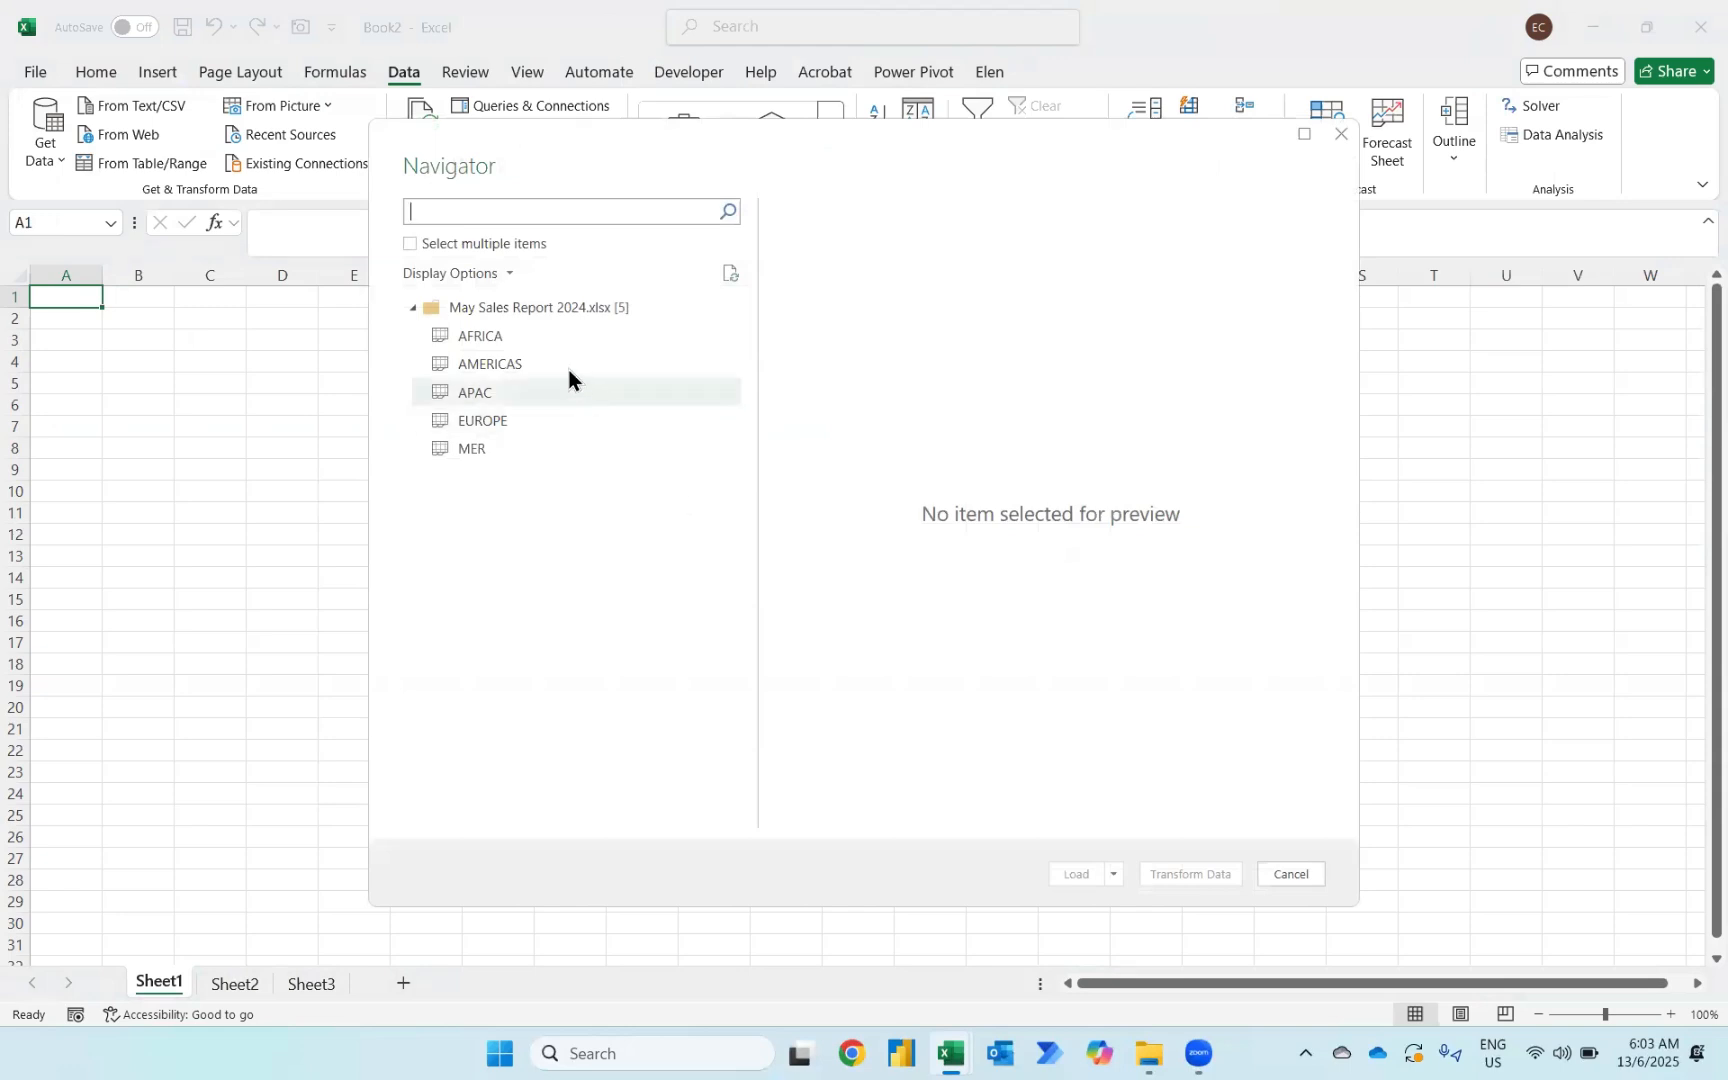
{"action": "left_click", "coordinate": [473, 339]}
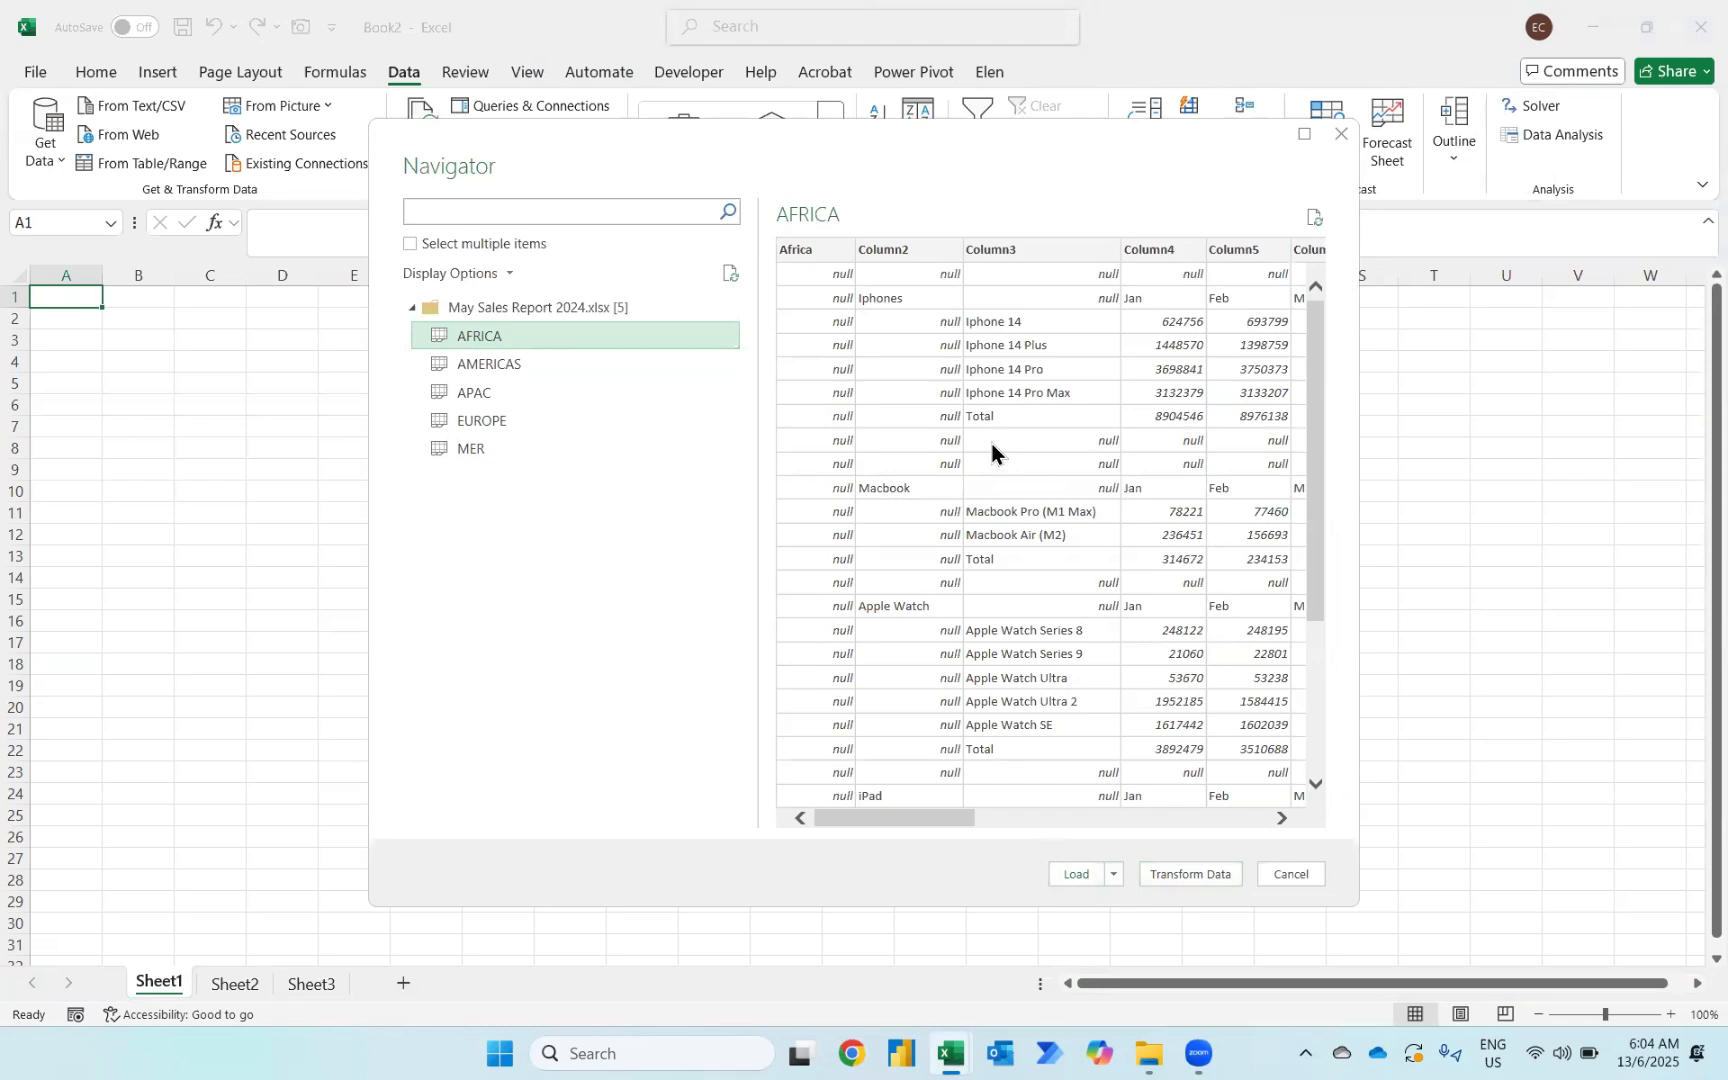
{"action": "left_click", "coordinate": [1190, 873]}
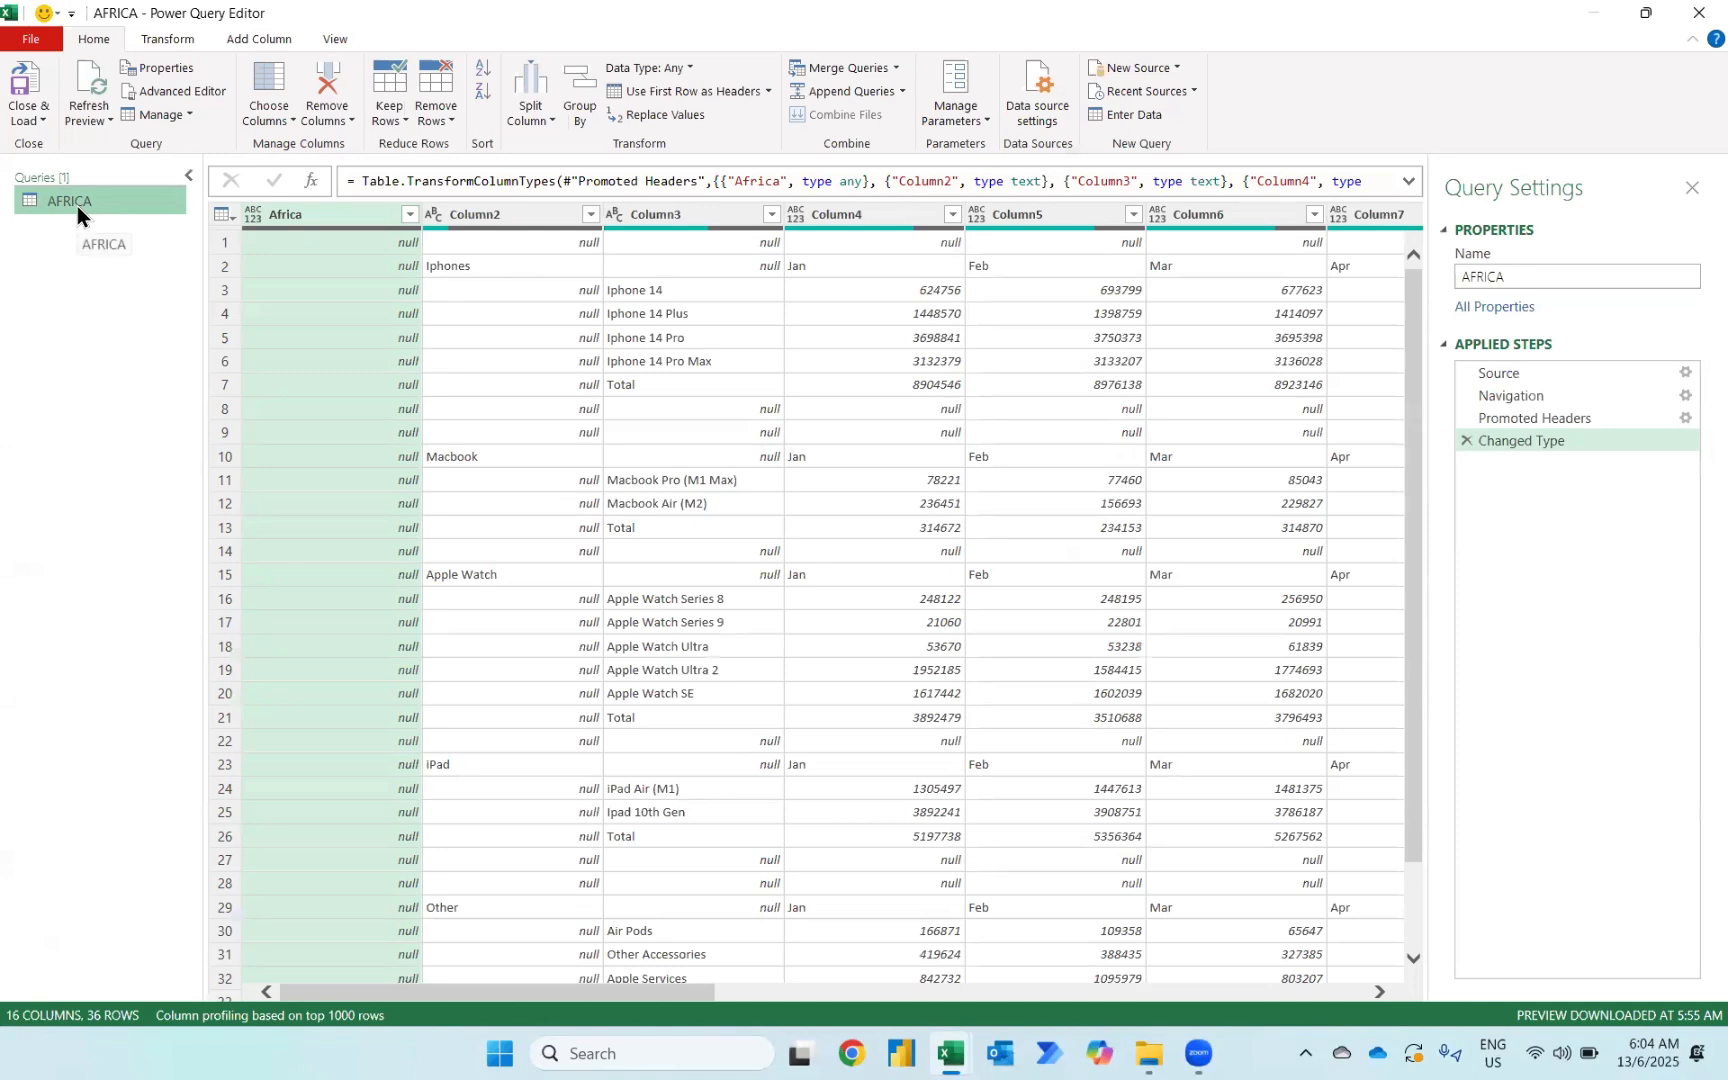
Delete the Changed Type, Promoted Headers and Navigation steps from the AFRICA query, leaving only Source
{"action": "left_click", "coordinate": [1466, 441]}
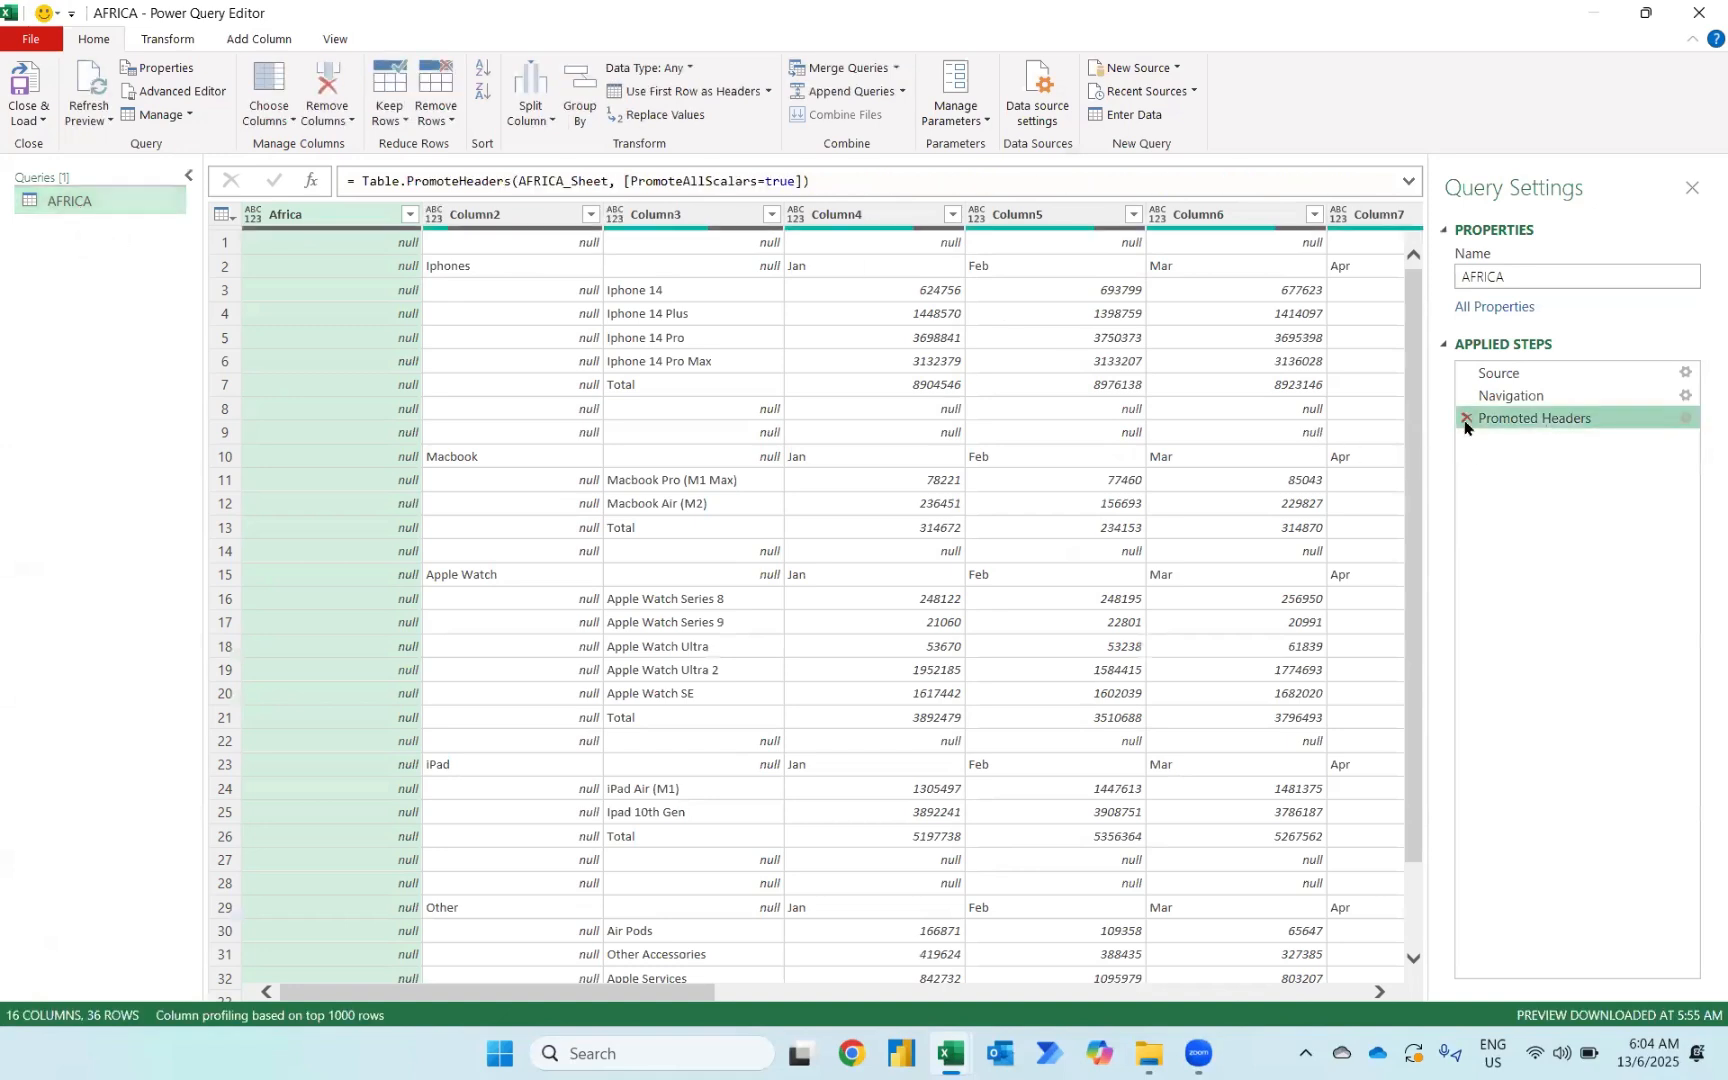
{"action": "left_click", "coordinate": [1466, 418]}
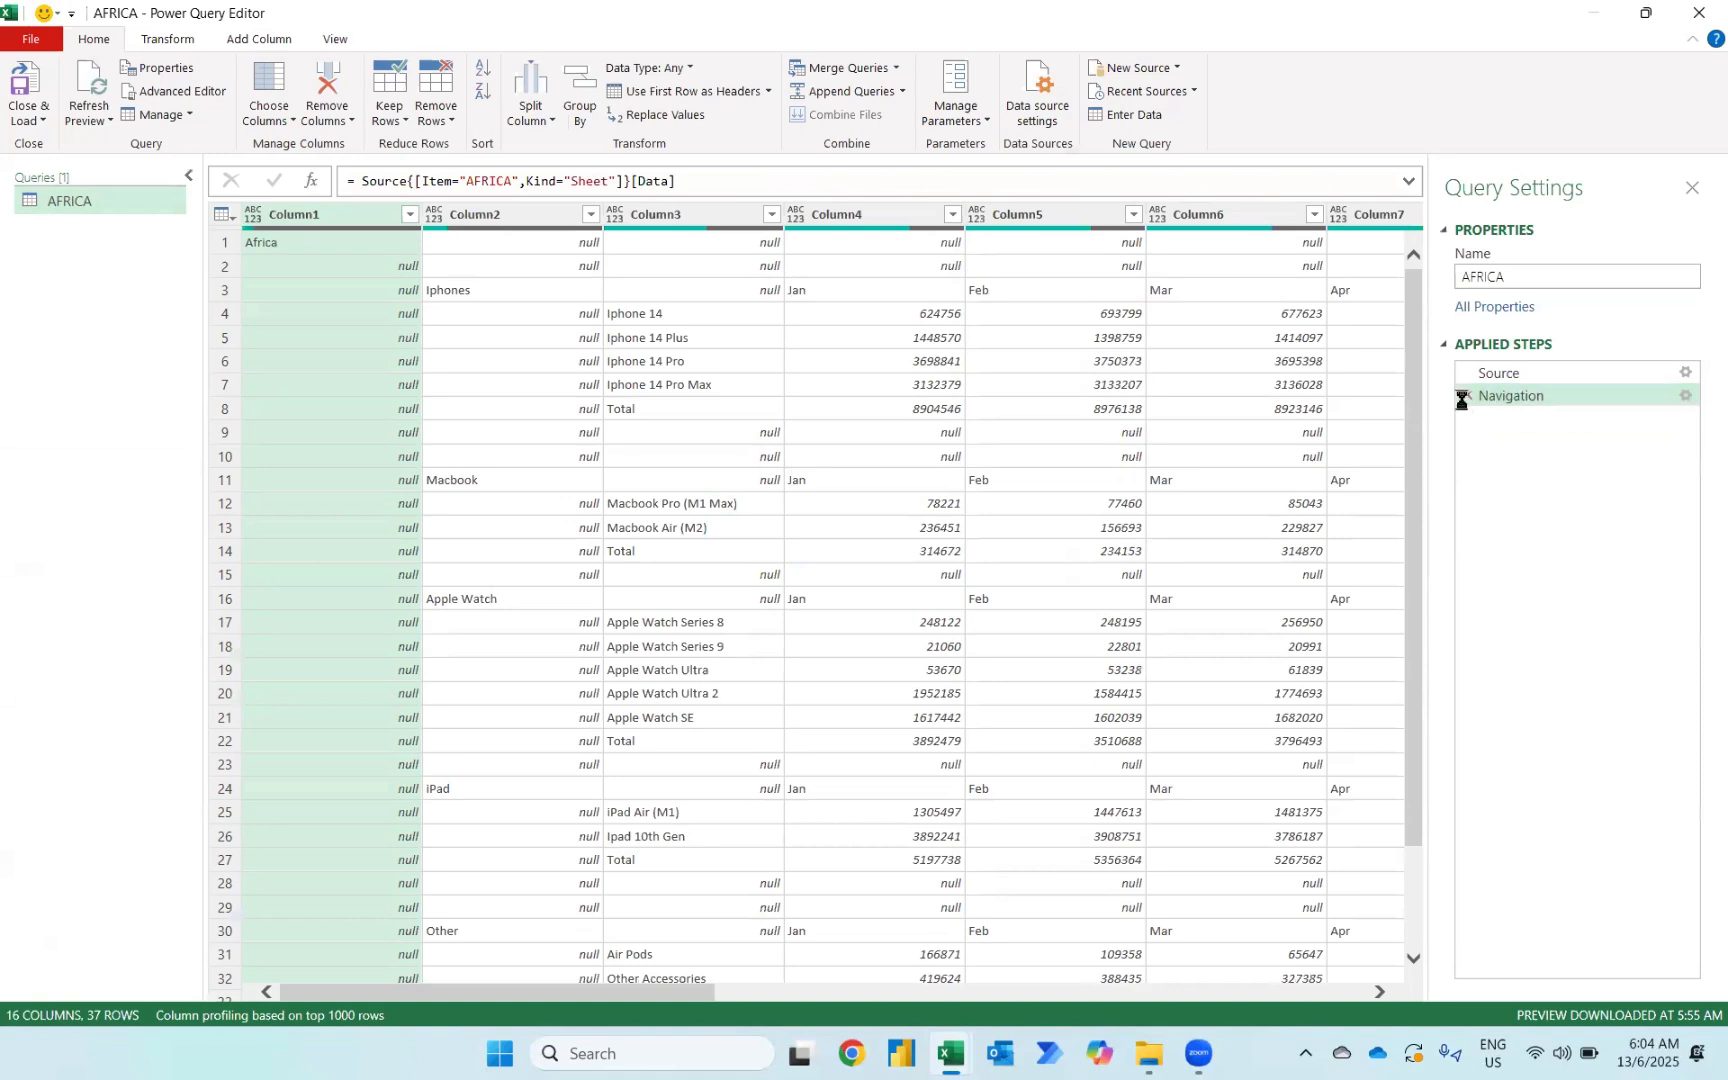
{"action": "left_click", "coordinate": [1466, 396]}
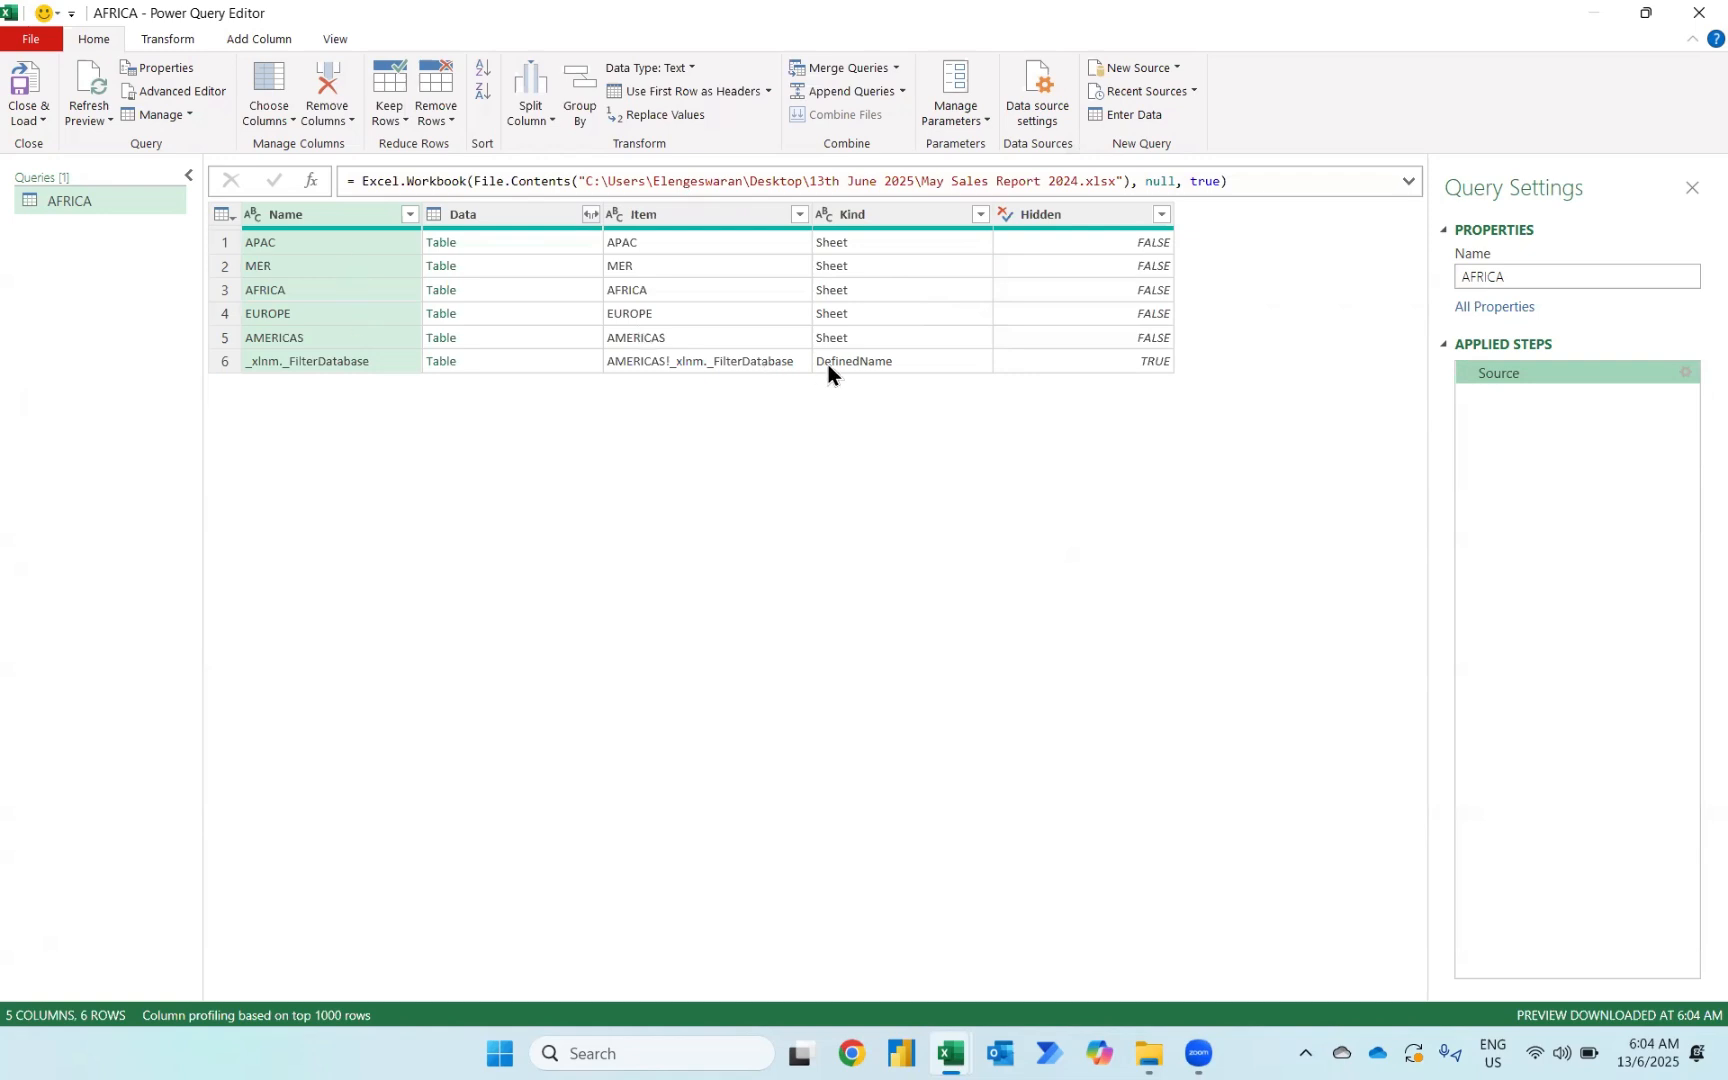
Filter the Kind column to keep only Sheet rows, excluding DefinedName
{"action": "left_click", "coordinate": [977, 215]}
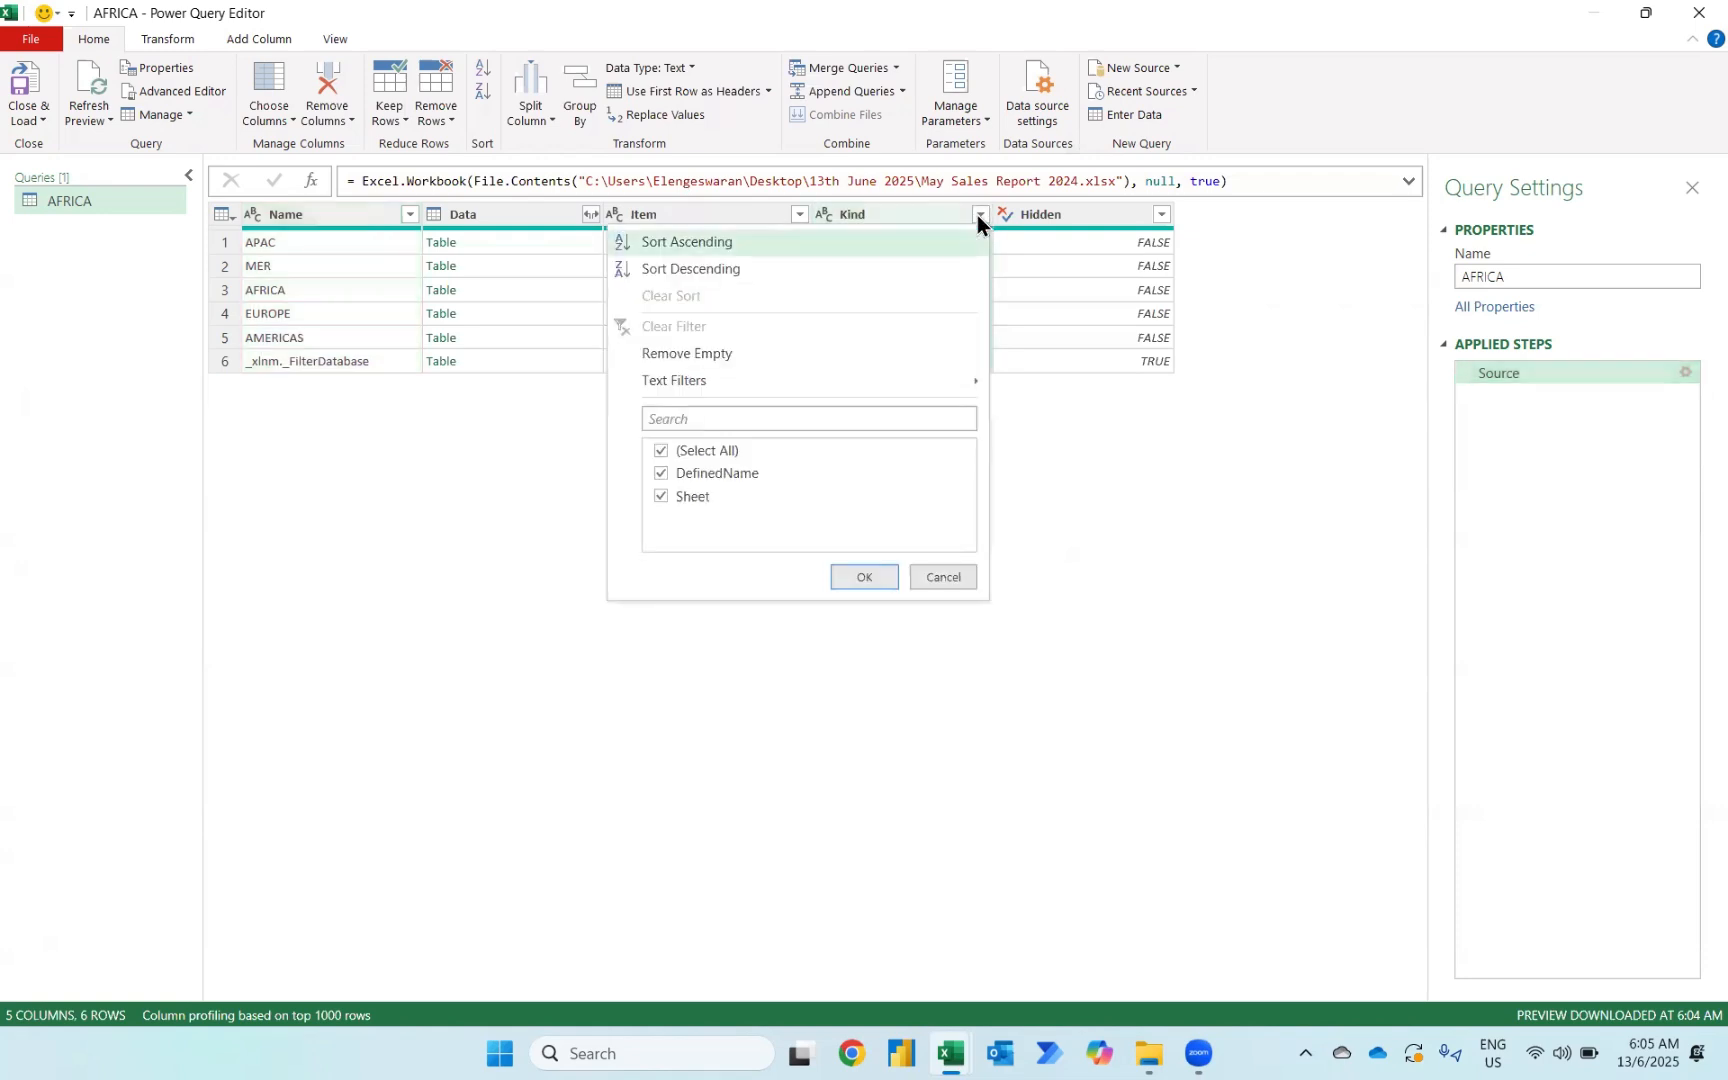
{"action": "left_click", "coordinate": [660, 476]}
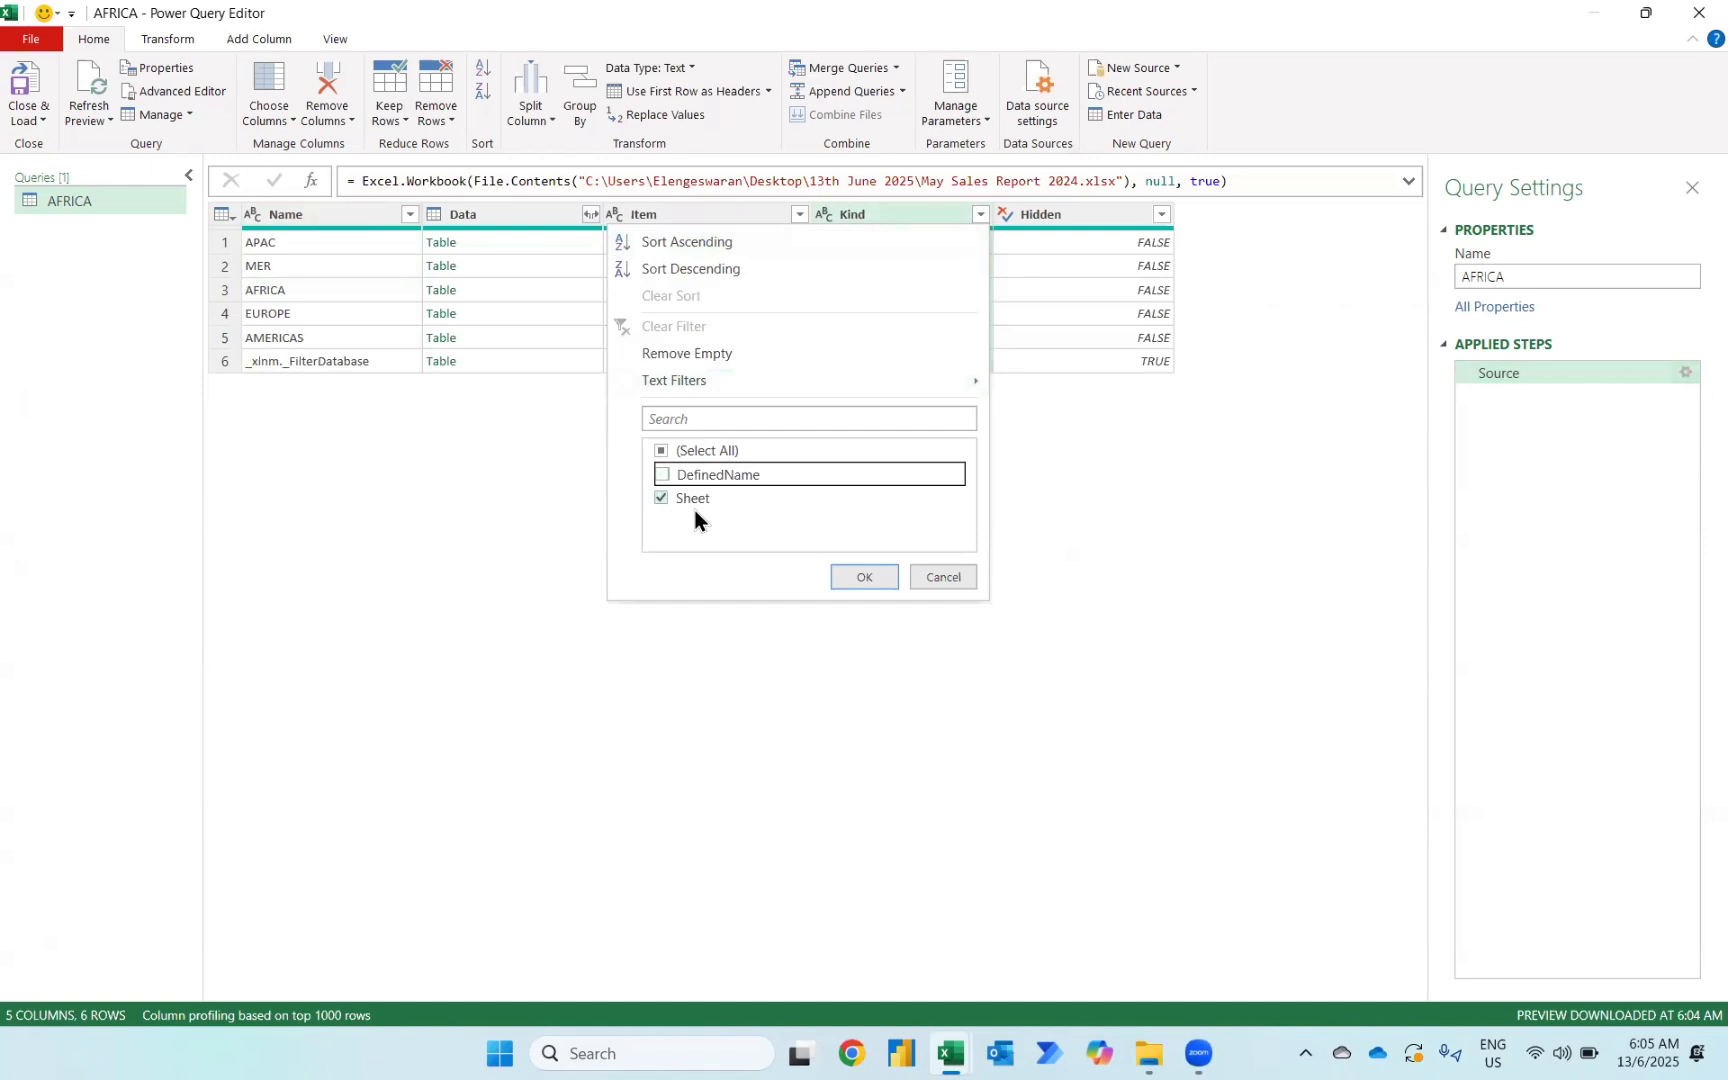
{"action": "left_click", "coordinate": [894, 575]}
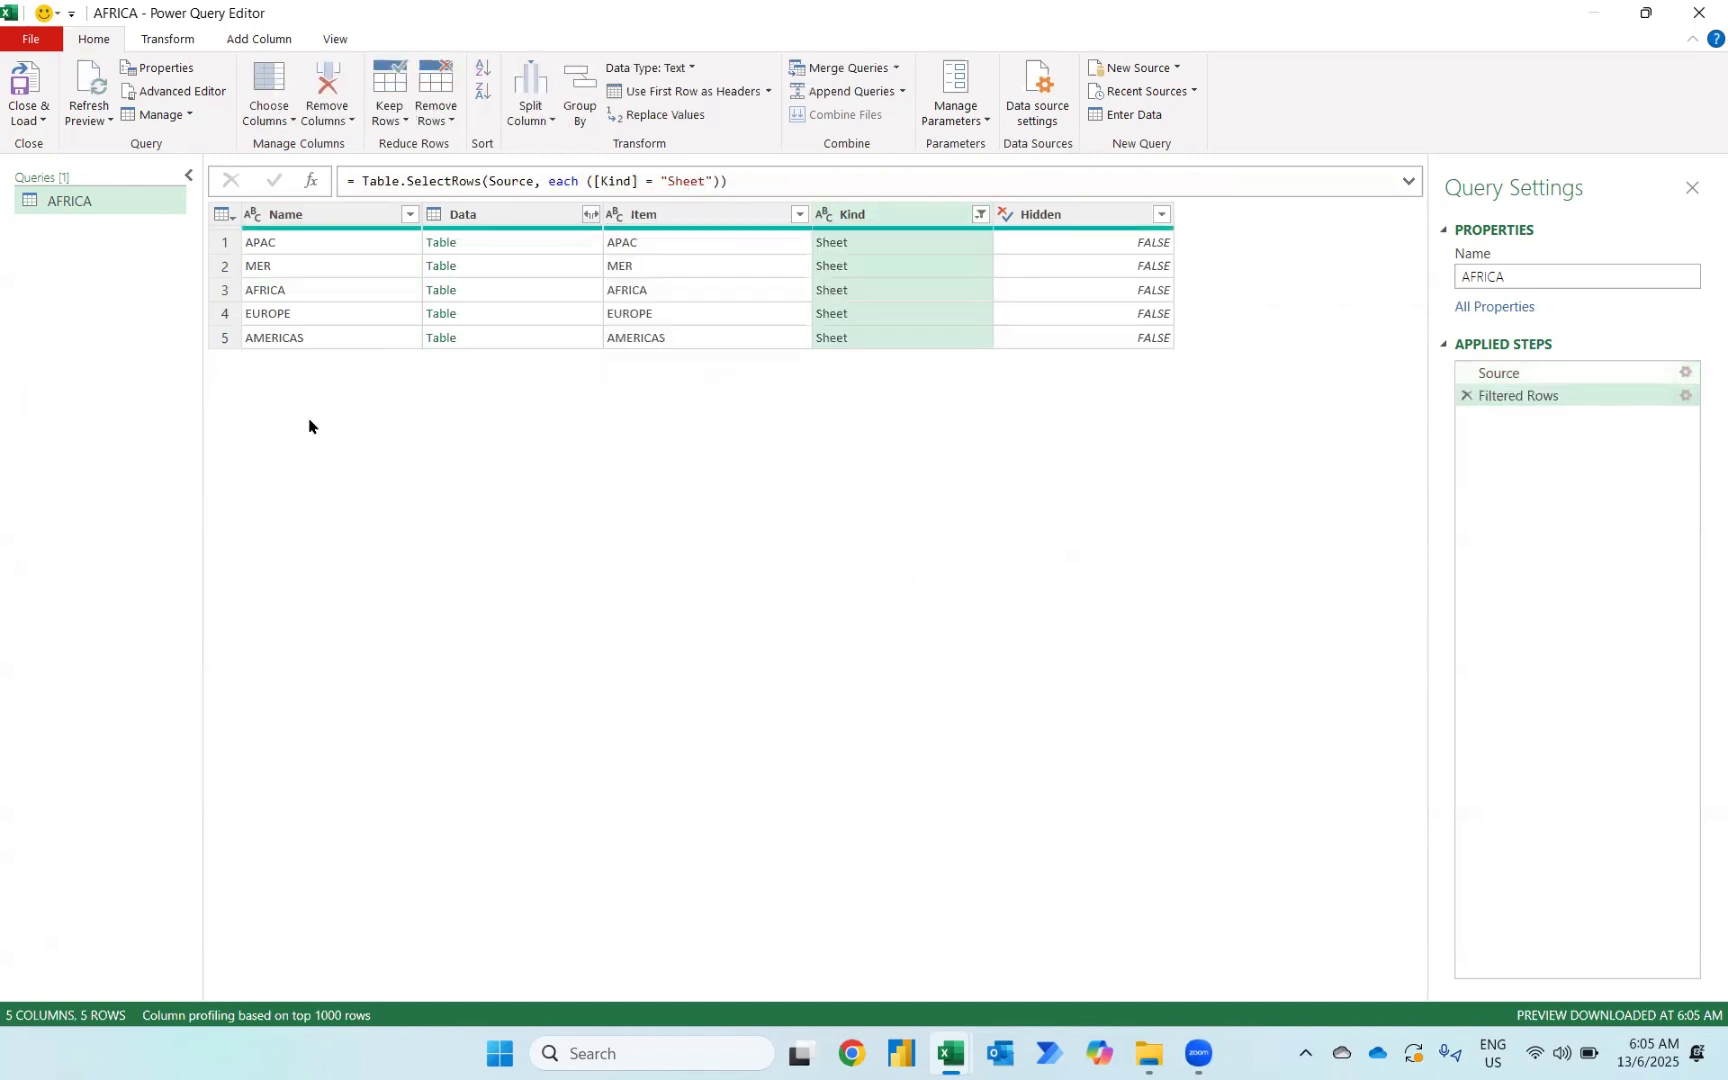
Expand the Data column with all its columns, using the original column name as prefix, and review the combined rows
{"action": "left_click", "coordinate": [590, 215]}
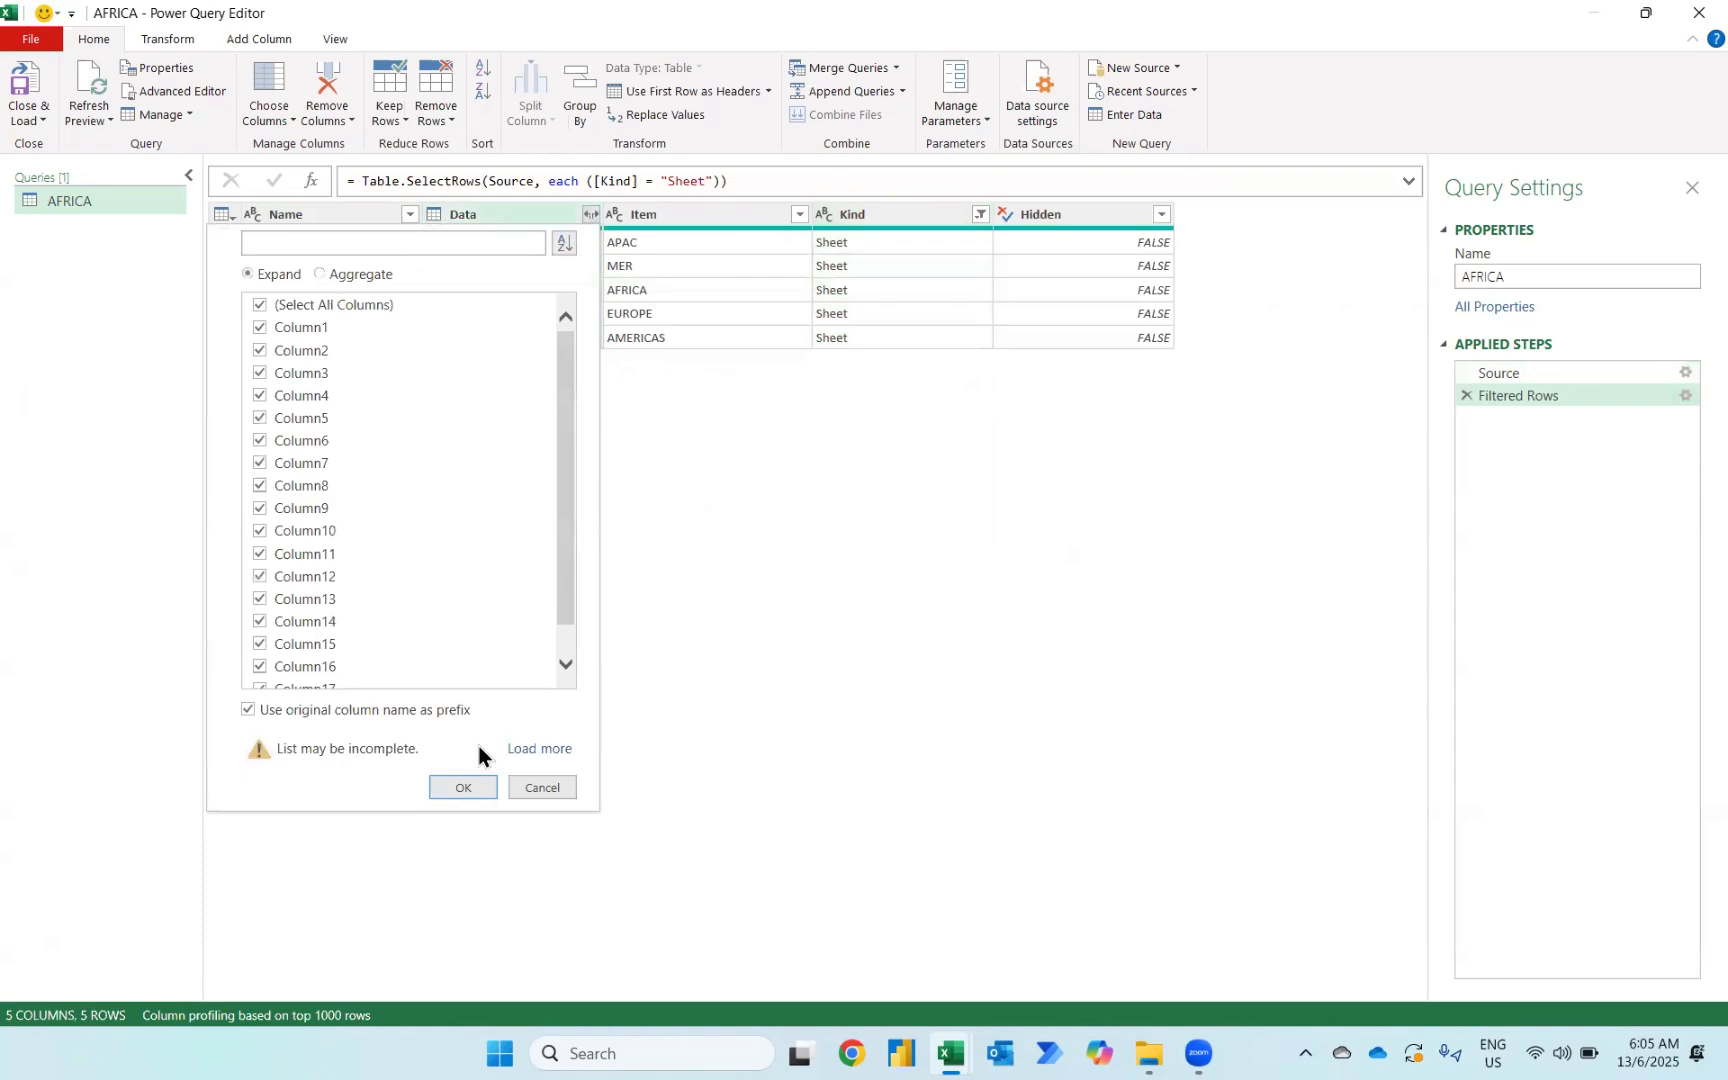
{"action": "left_click", "coordinate": [464, 790]}
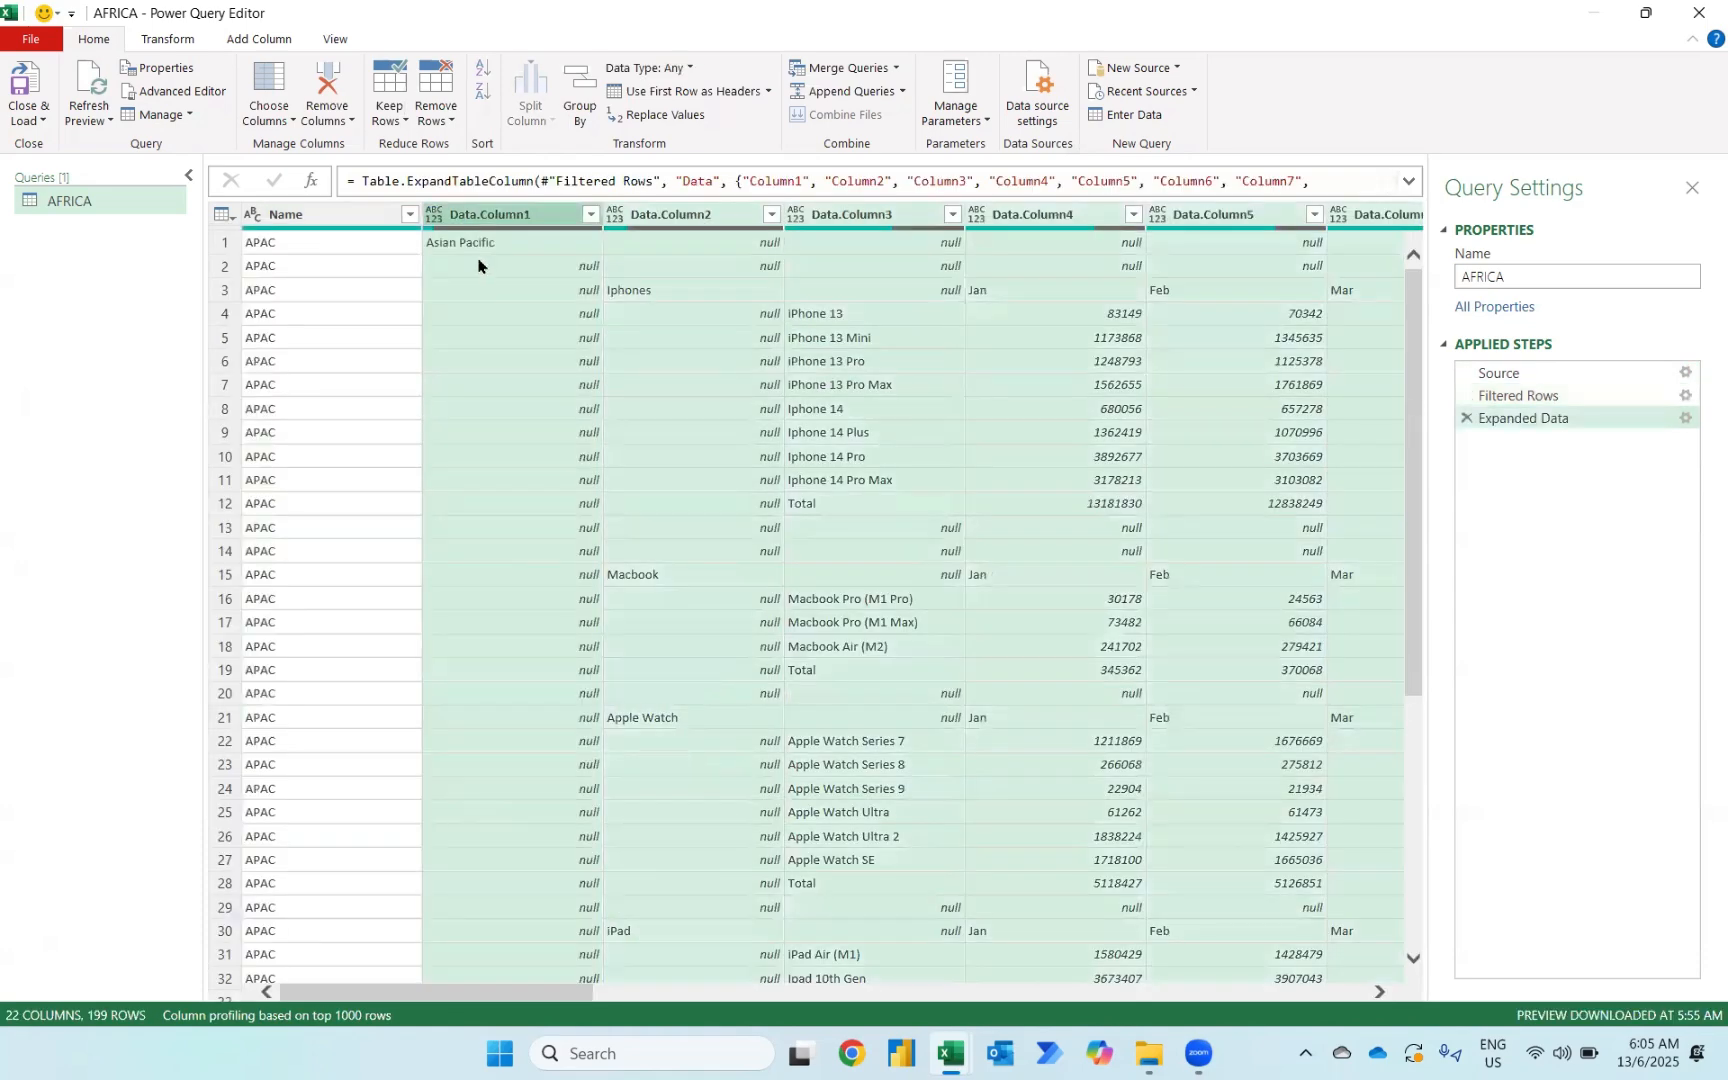
{"action": "scroll", "coordinate": [500, 586], "scroll_direction": "down", "scroll_amount": 5}
{"action": "scroll", "coordinate": [500, 586], "scroll_direction": "down", "scroll_amount": 20}
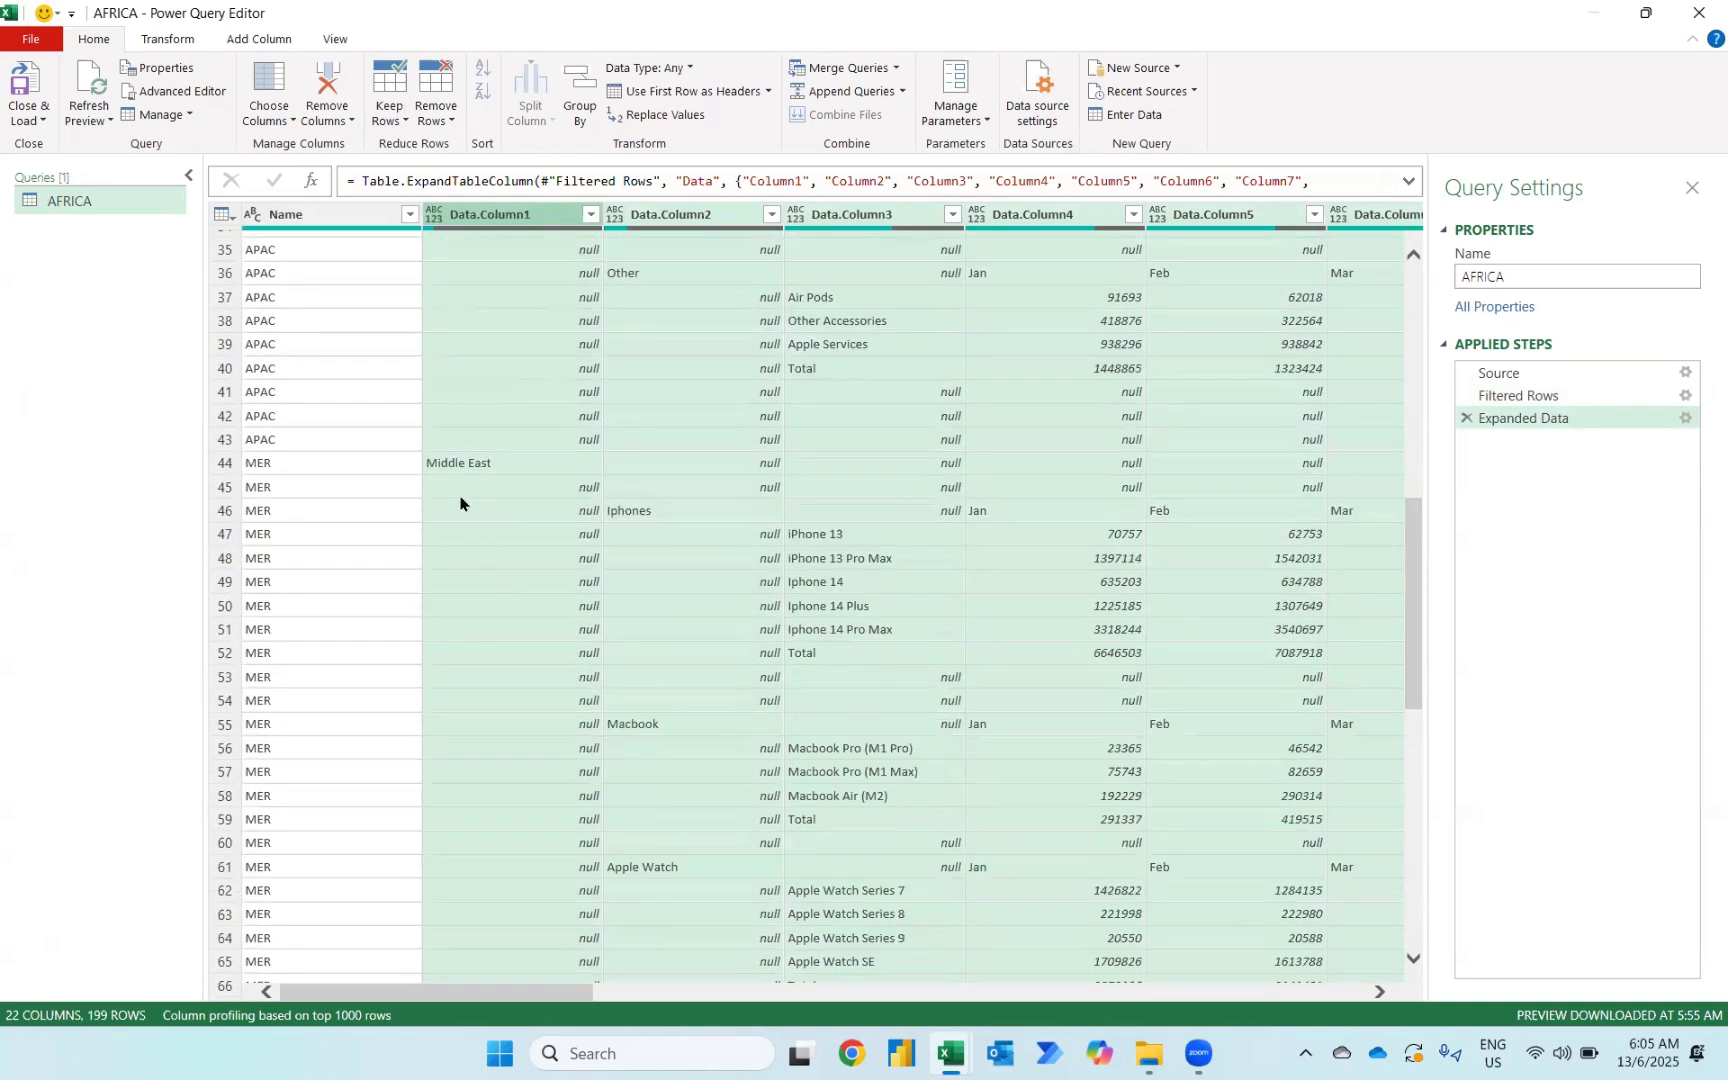
{"action": "scroll", "coordinate": [465, 495], "scroll_direction": "down", "scroll_amount": 13}
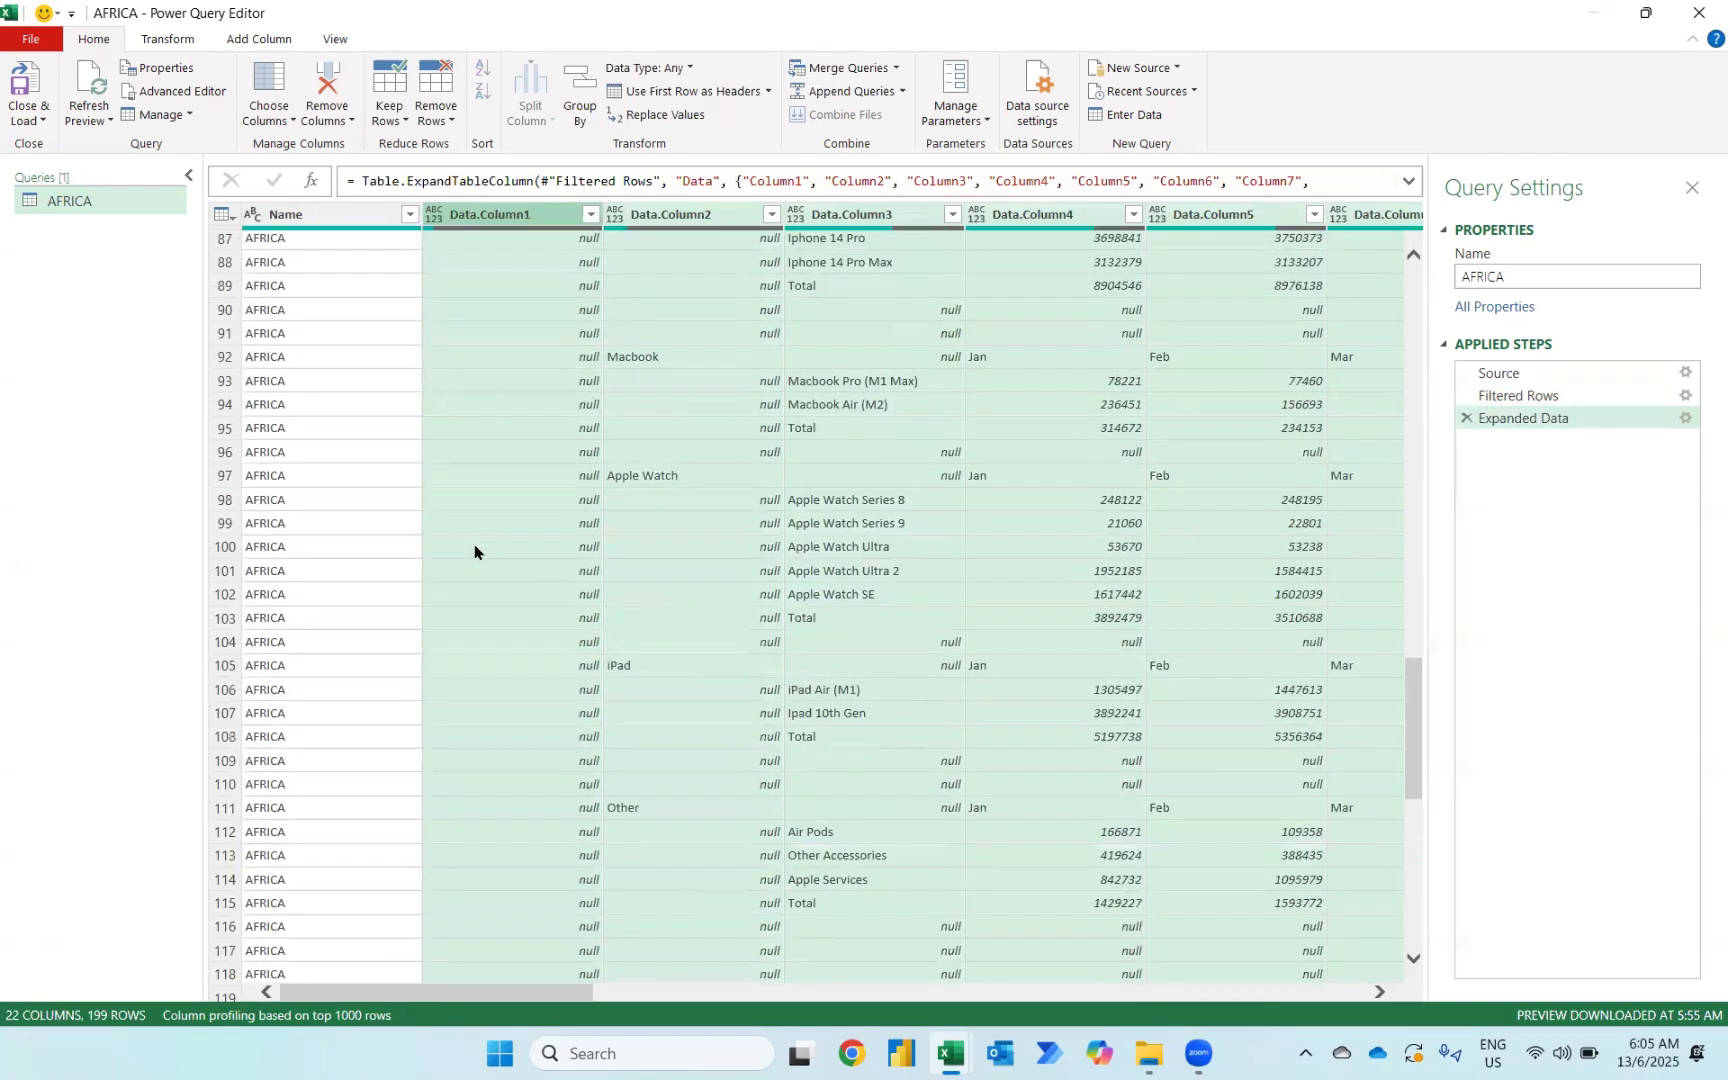
{"action": "scroll", "coordinate": [476, 489], "scroll_direction": "down", "scroll_amount": 10}
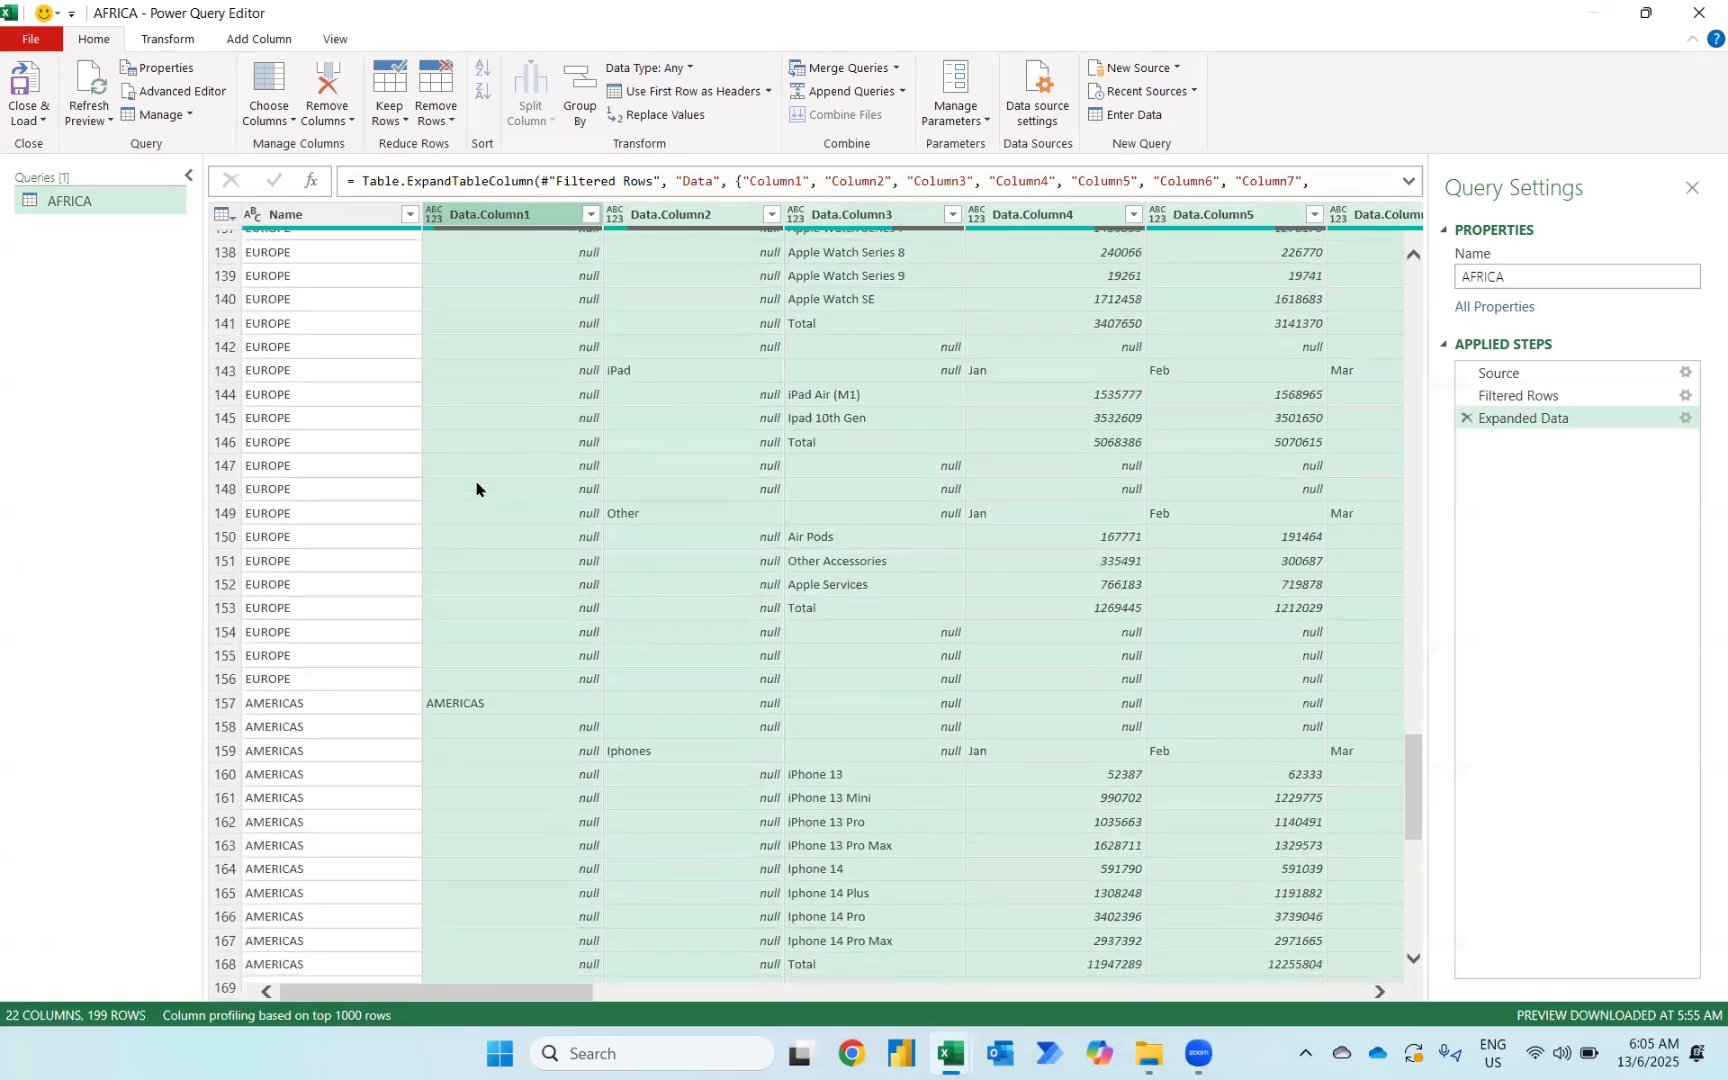
{"action": "scroll", "coordinate": [485, 571], "scroll_direction": "up", "scroll_amount": 20}
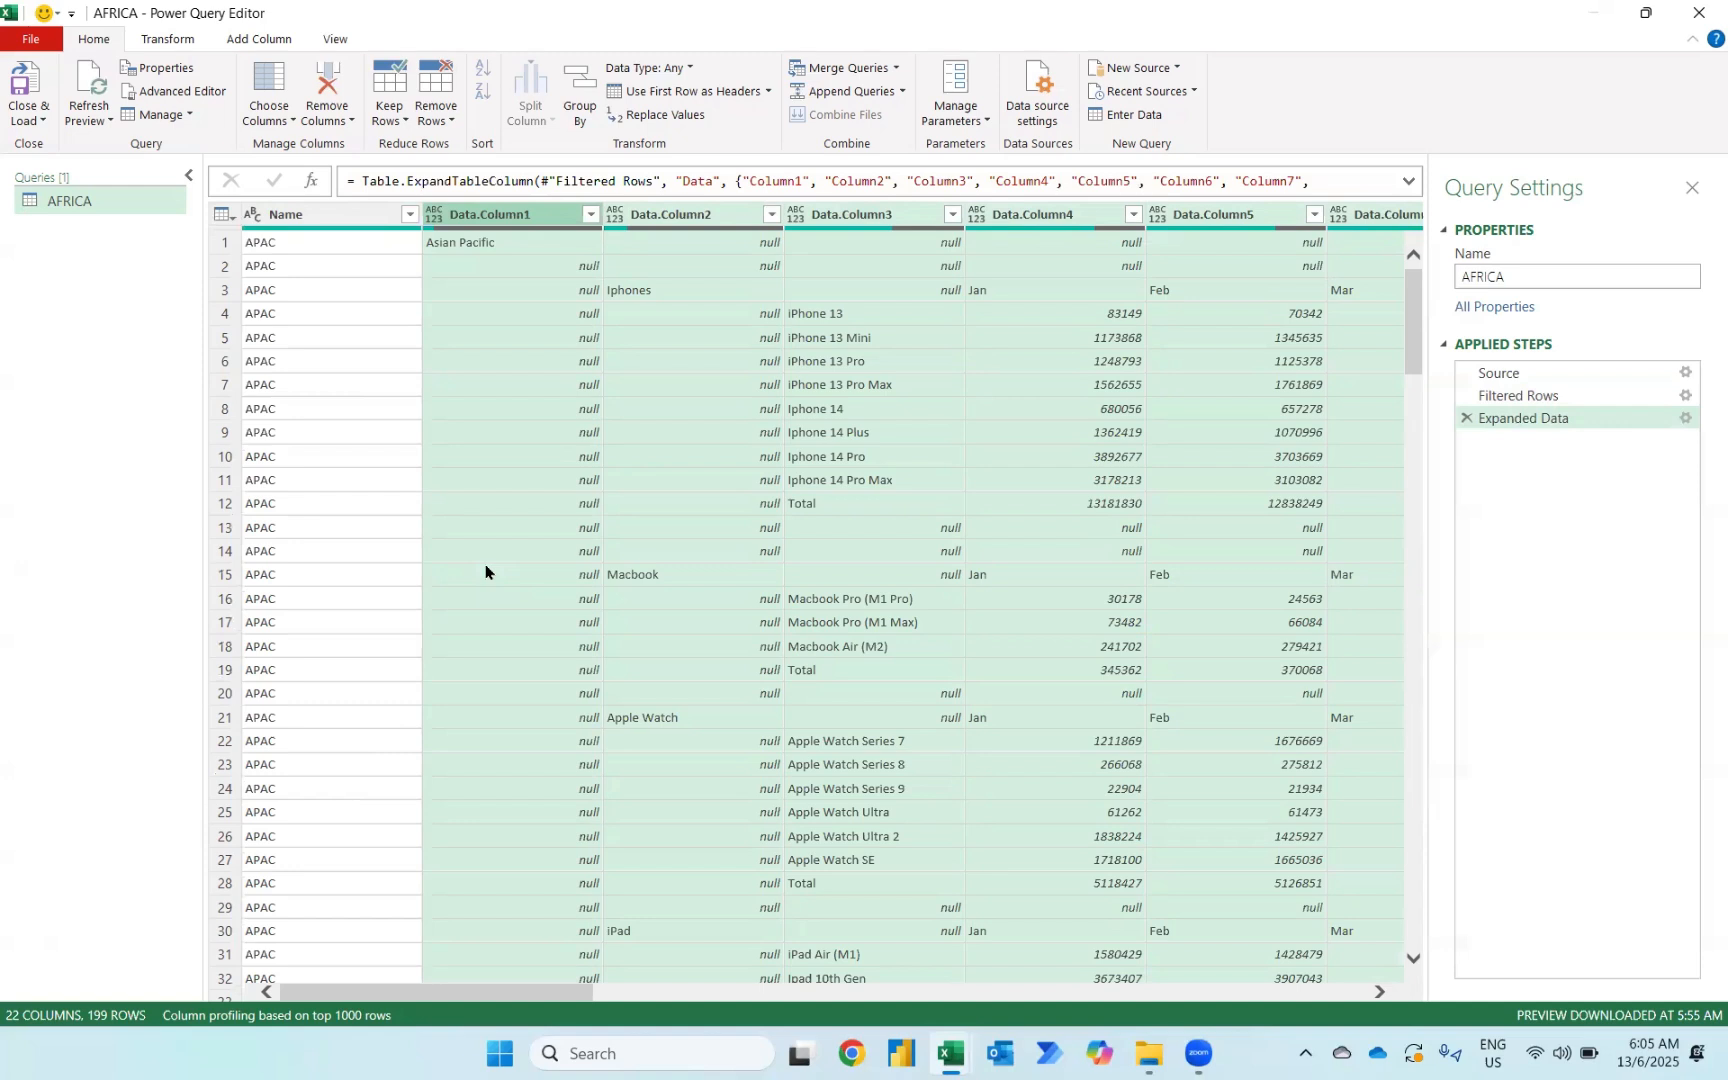
Fill down the blank values in both Data.Column1 and Data.Column2
{"action": "left_click", "coordinate": [520, 215]}
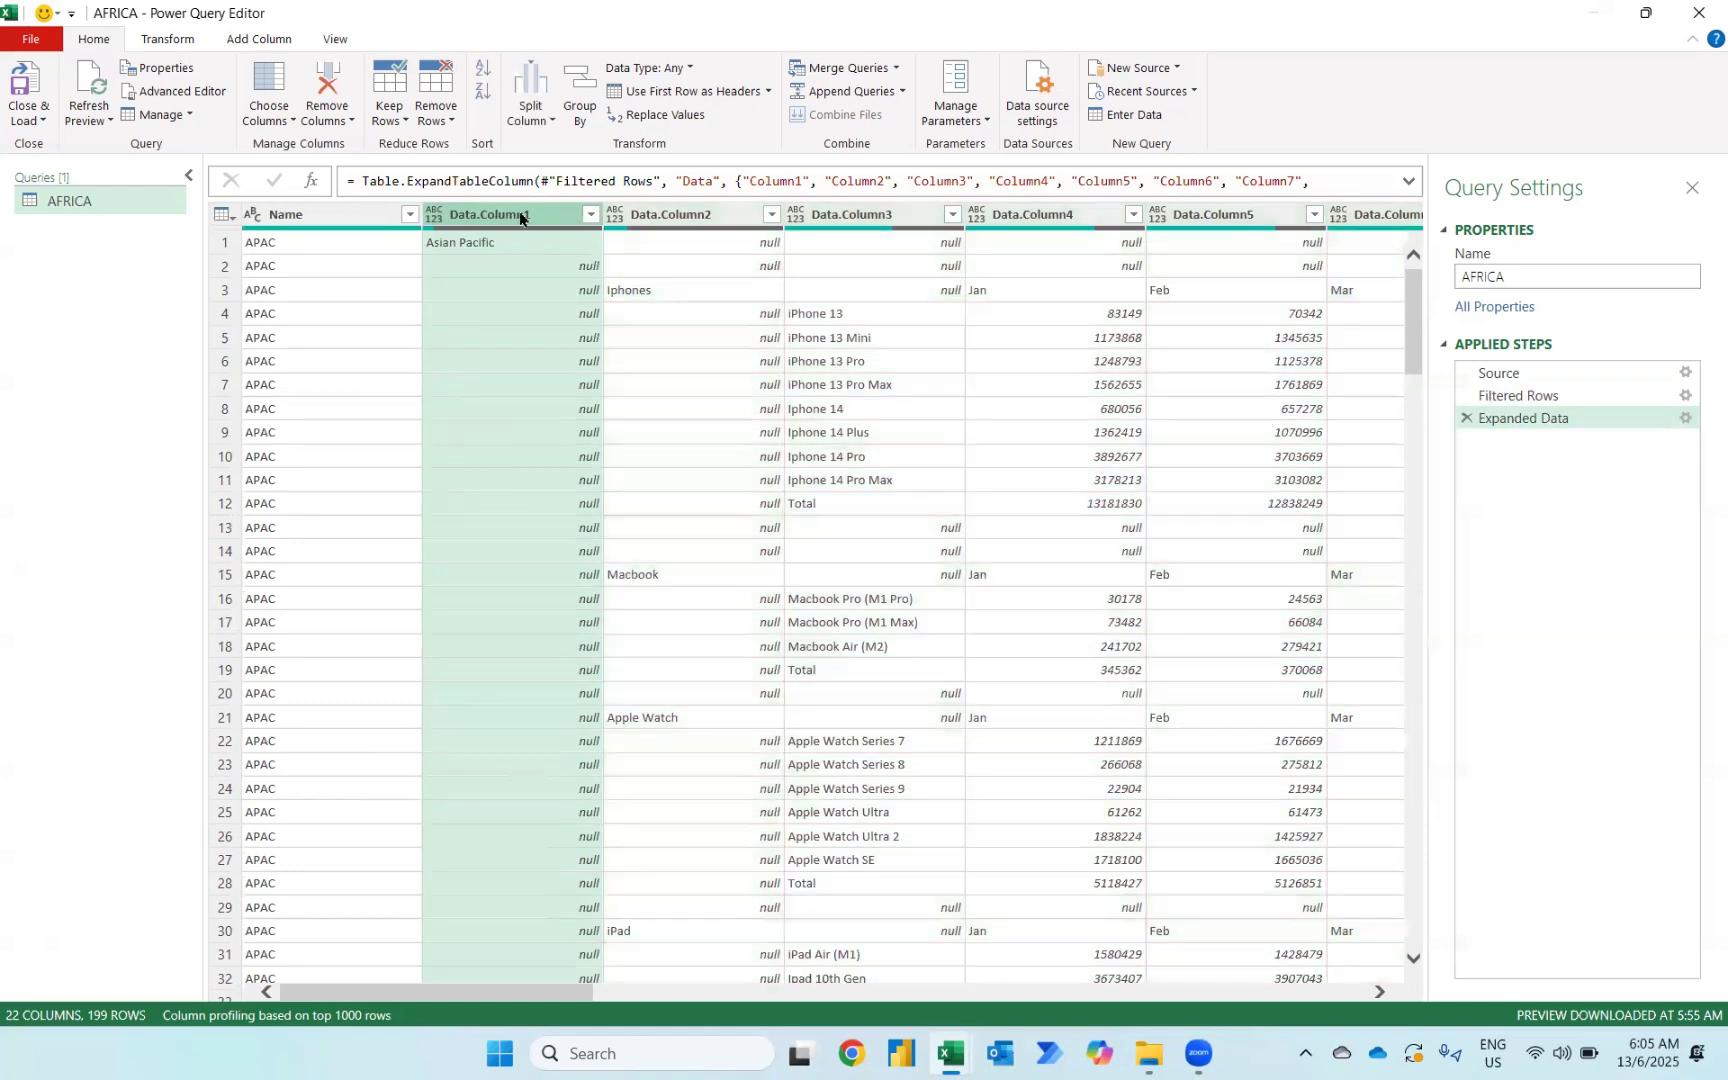
{"action": "left_click", "coordinate": [688, 214], "text": "ctrl"}
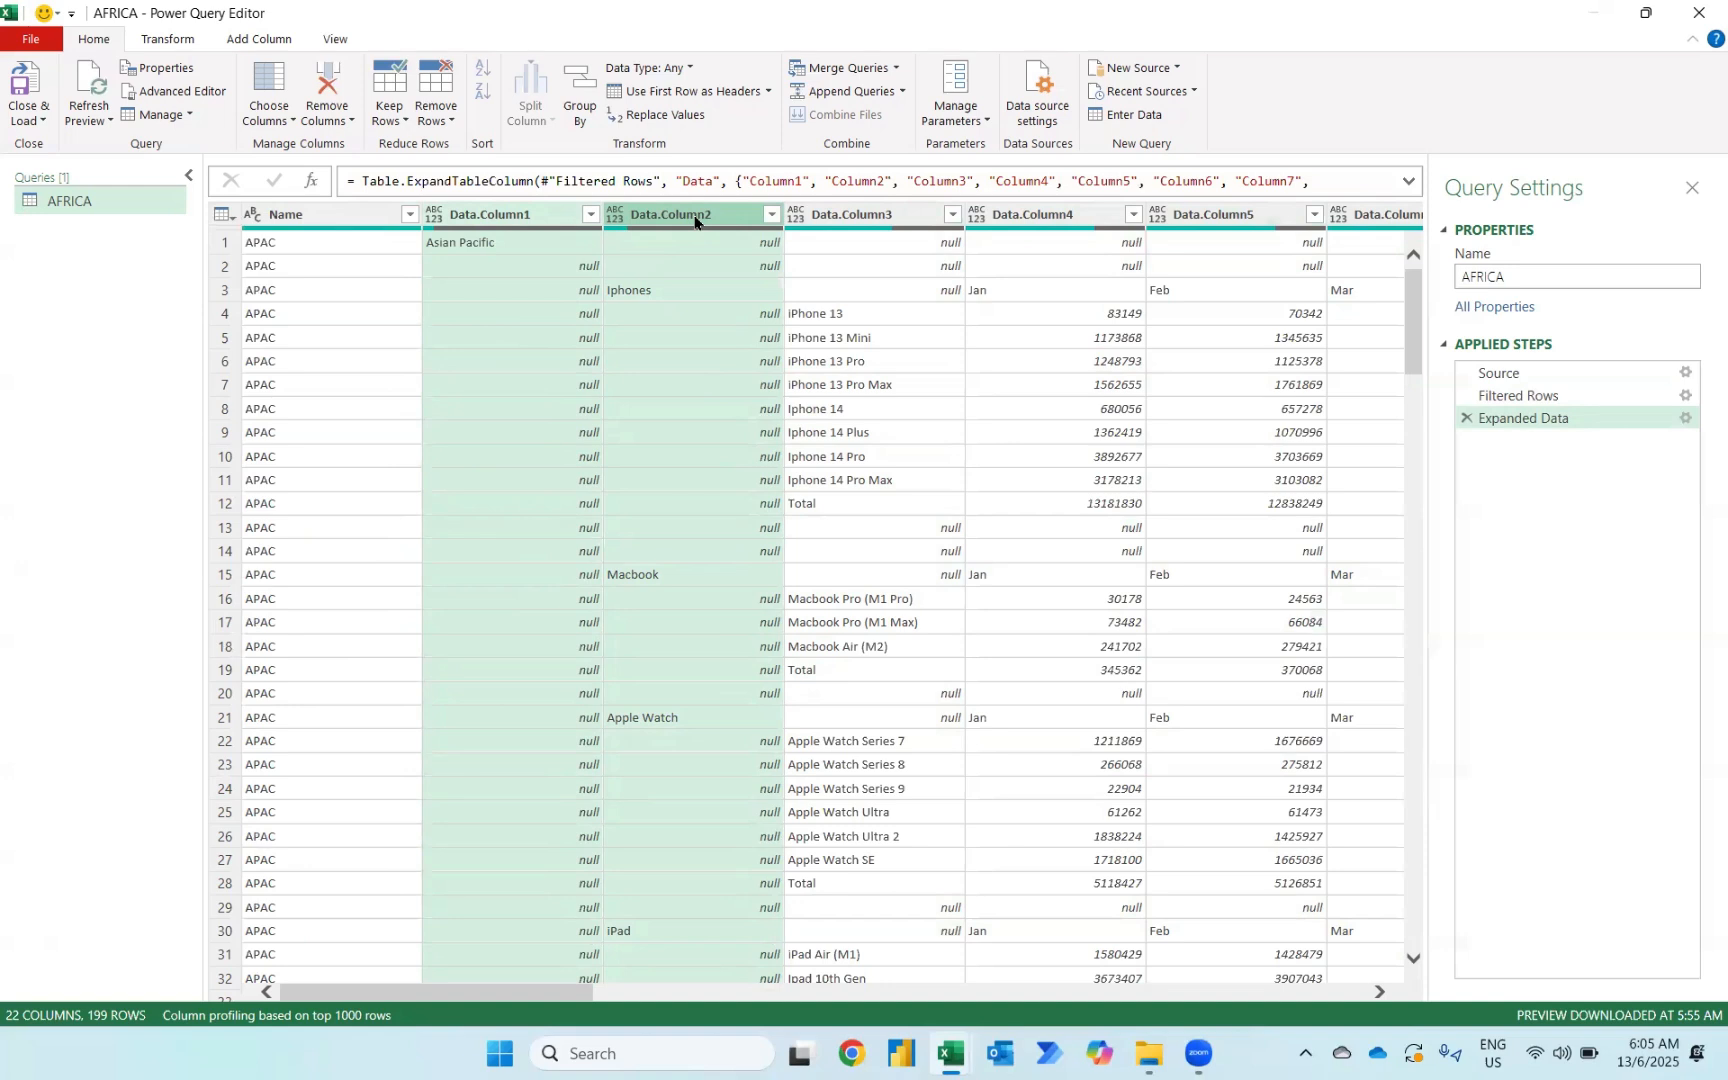
{"action": "right_click", "coordinate": [695, 221]}
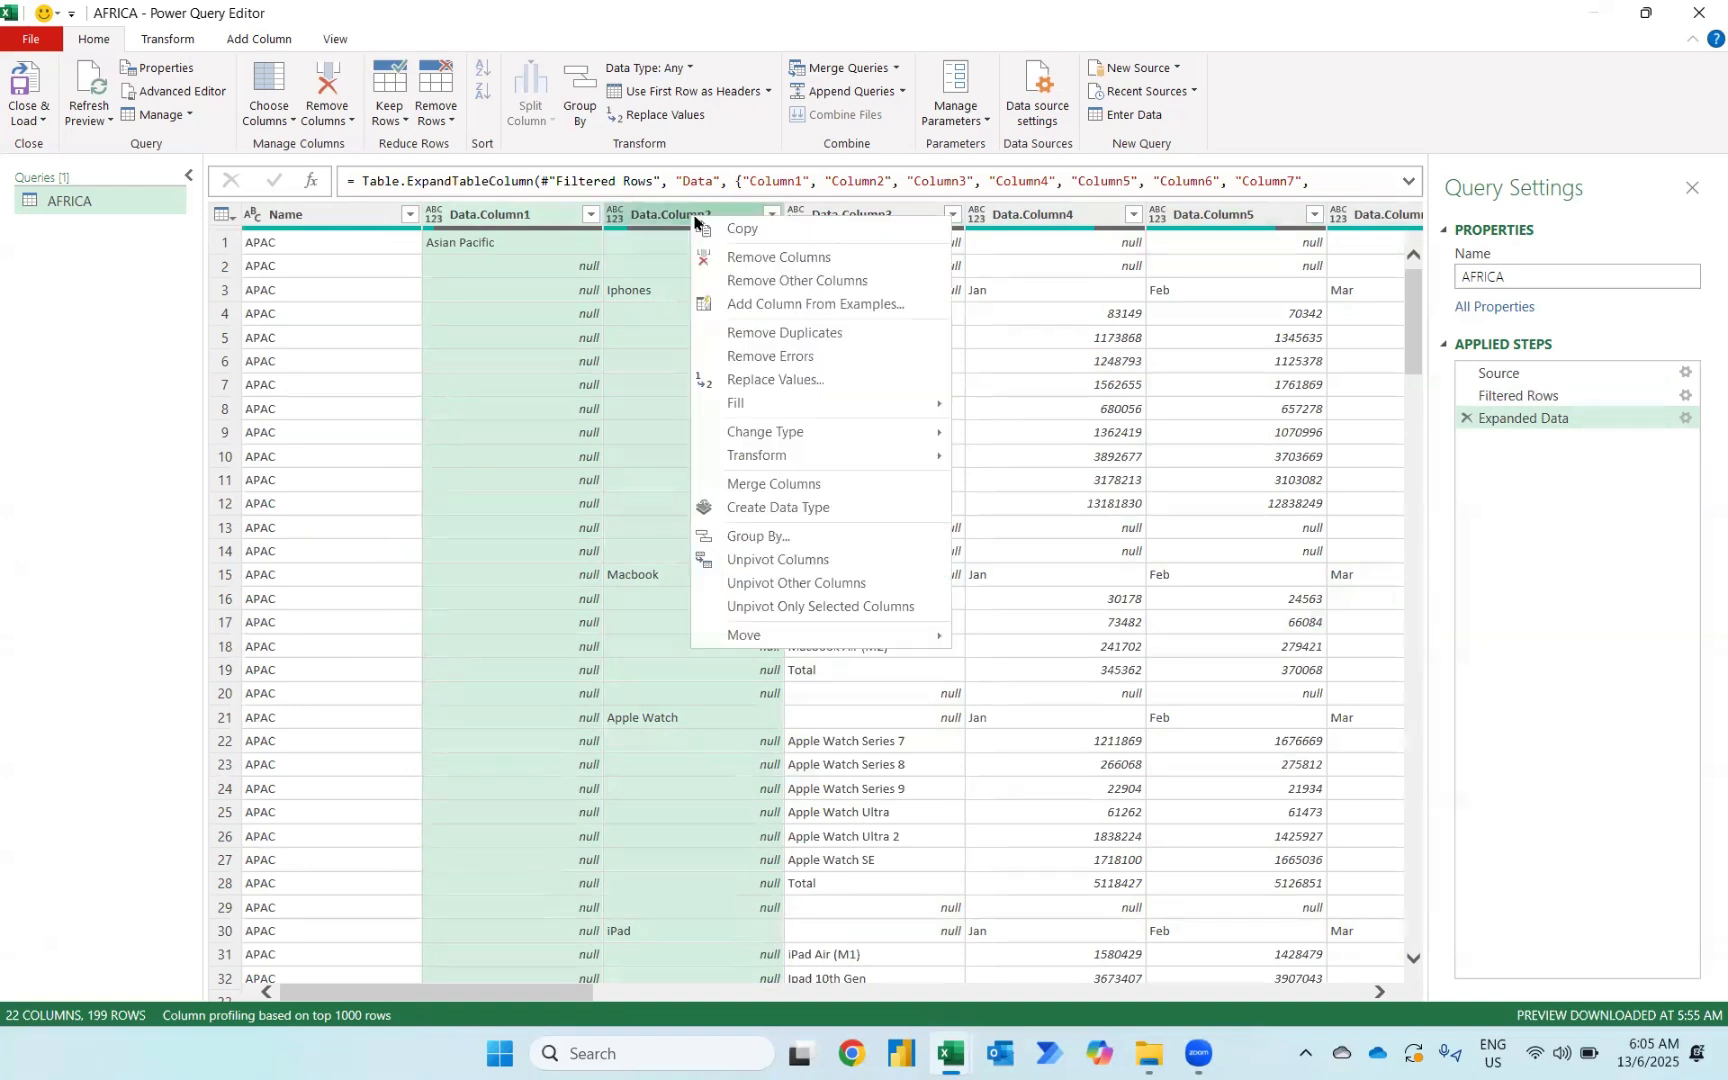
{"action": "mouse_move", "coordinate": [908, 410]}
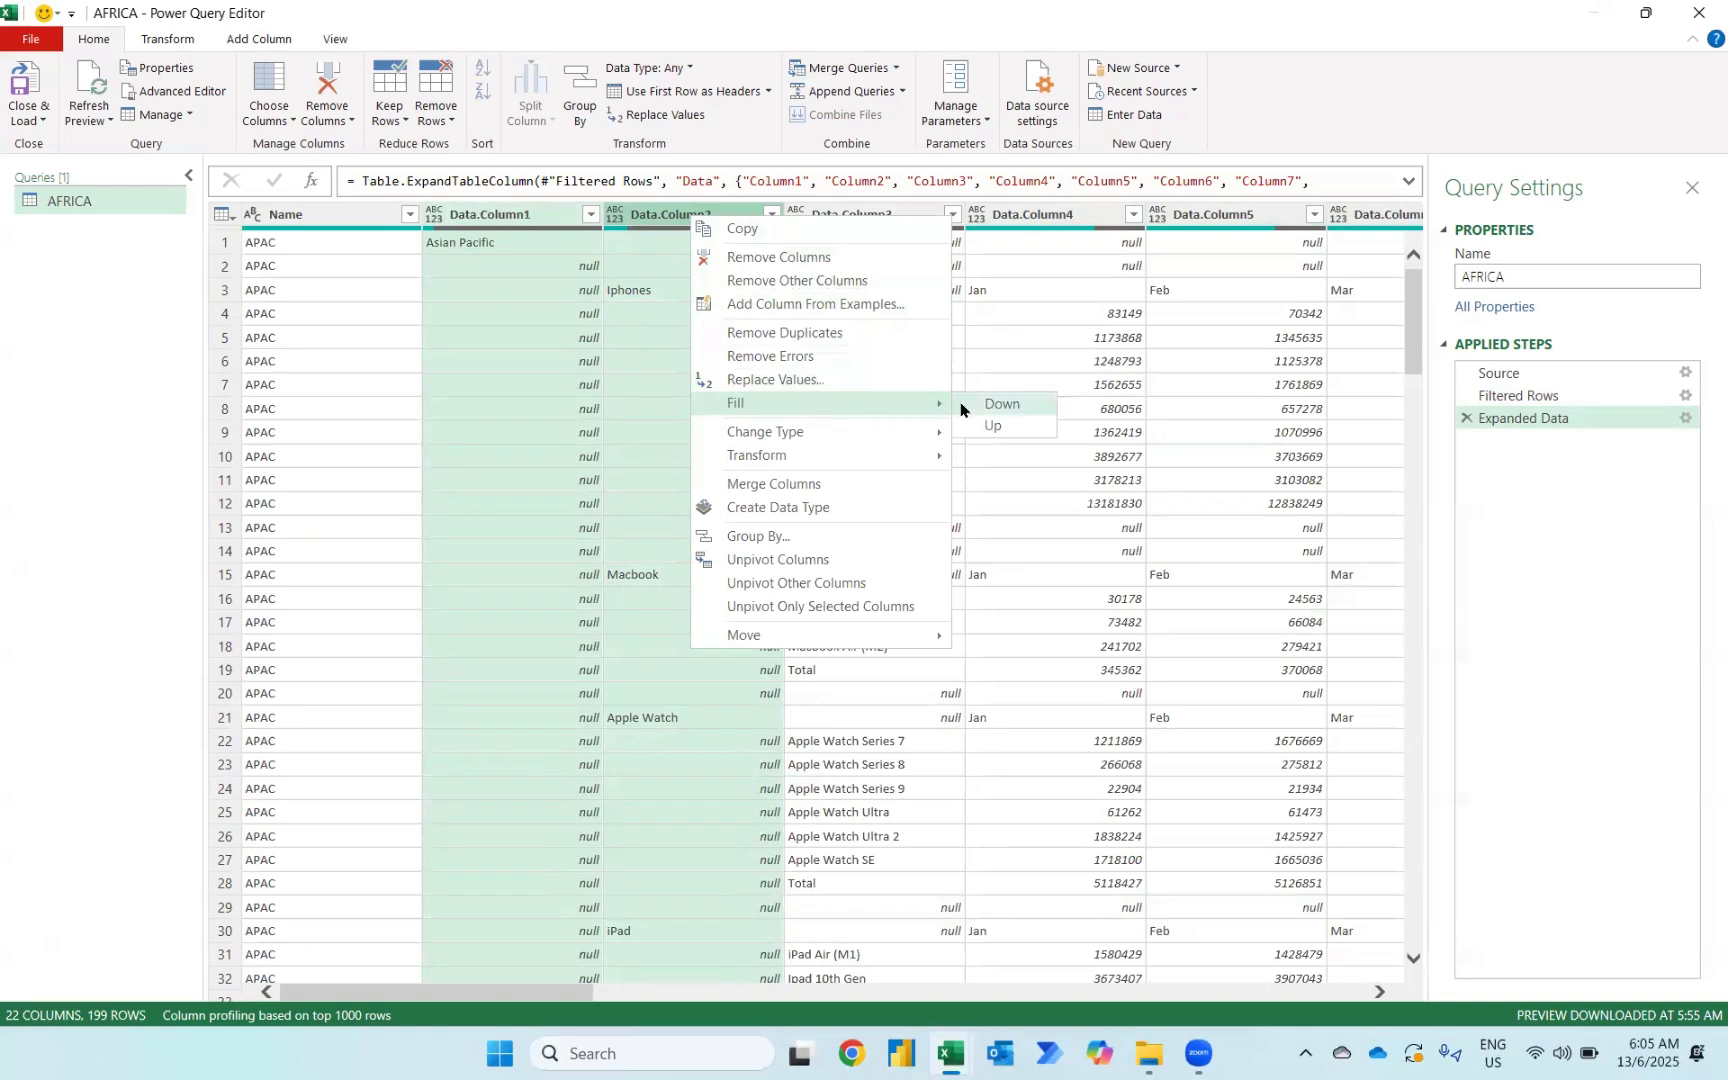
{"action": "left_click", "coordinate": [995, 404]}
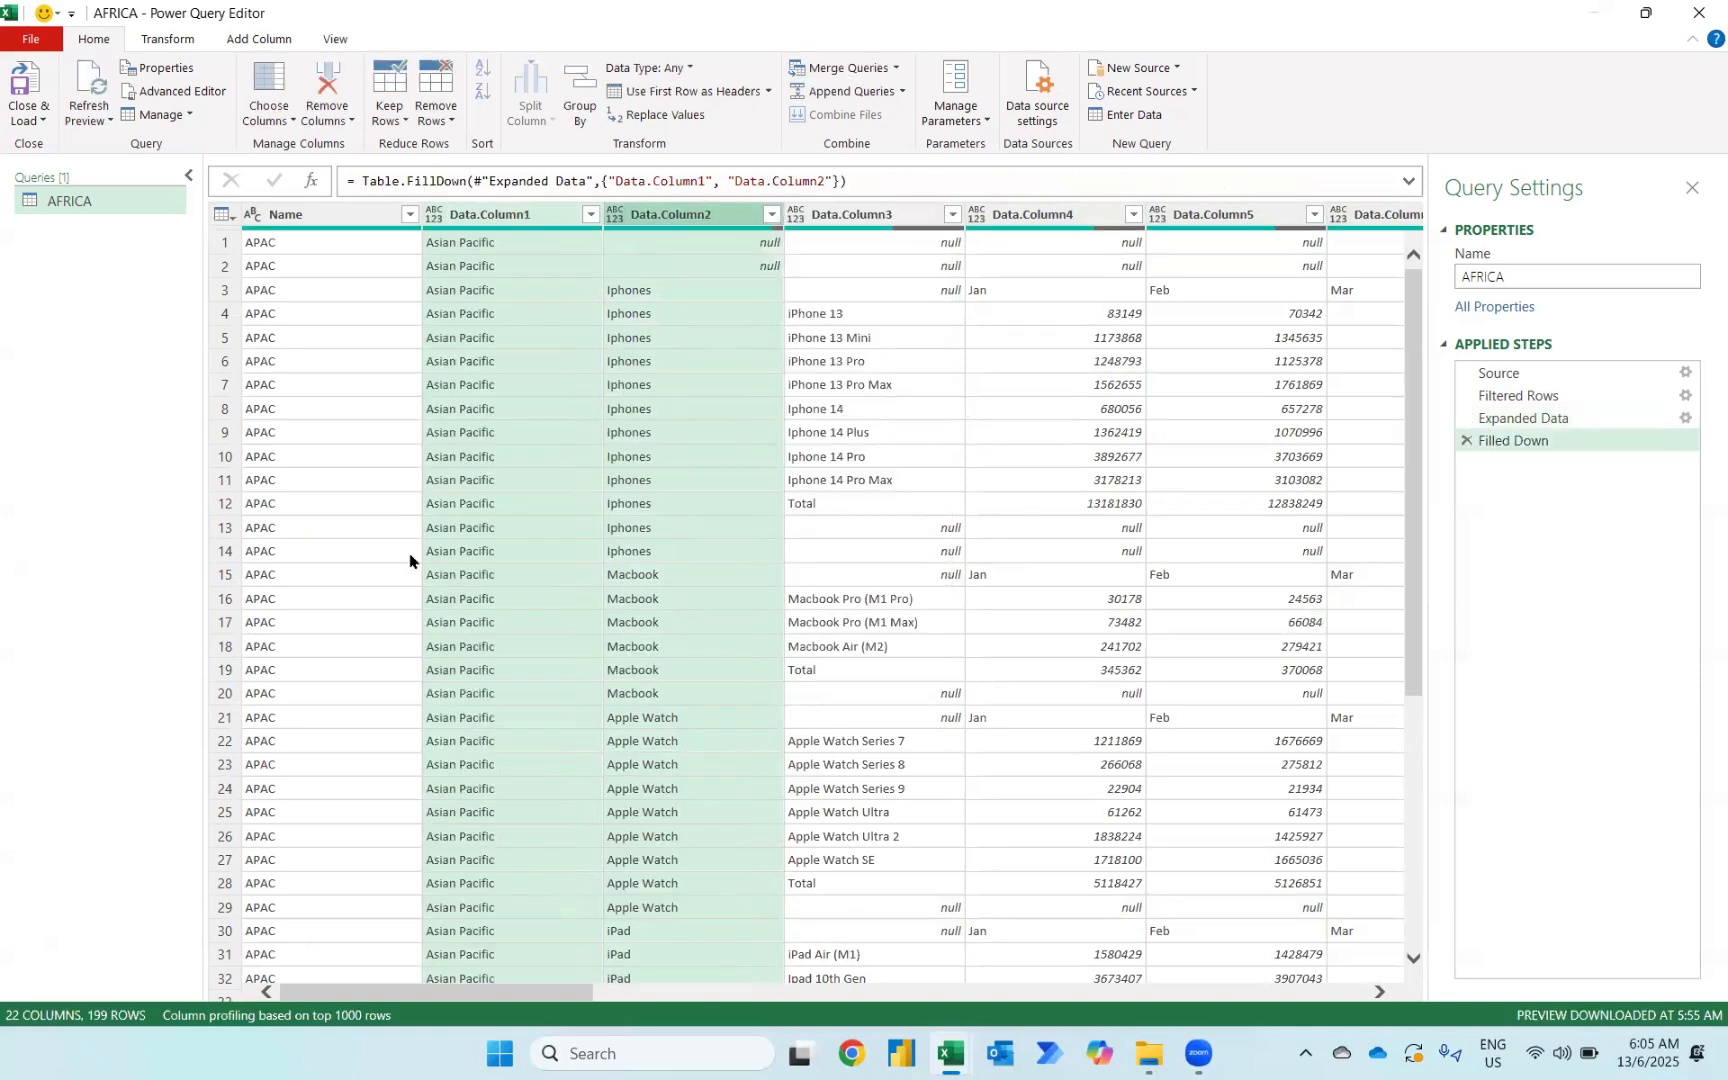
Remove the top 2 rows from the filled-down table
{"action": "scroll", "coordinate": [939, 263], "scroll_direction": "right", "scroll_amount": 5}
{"action": "scroll", "coordinate": [939, 263], "scroll_direction": "right", "scroll_amount": 3}
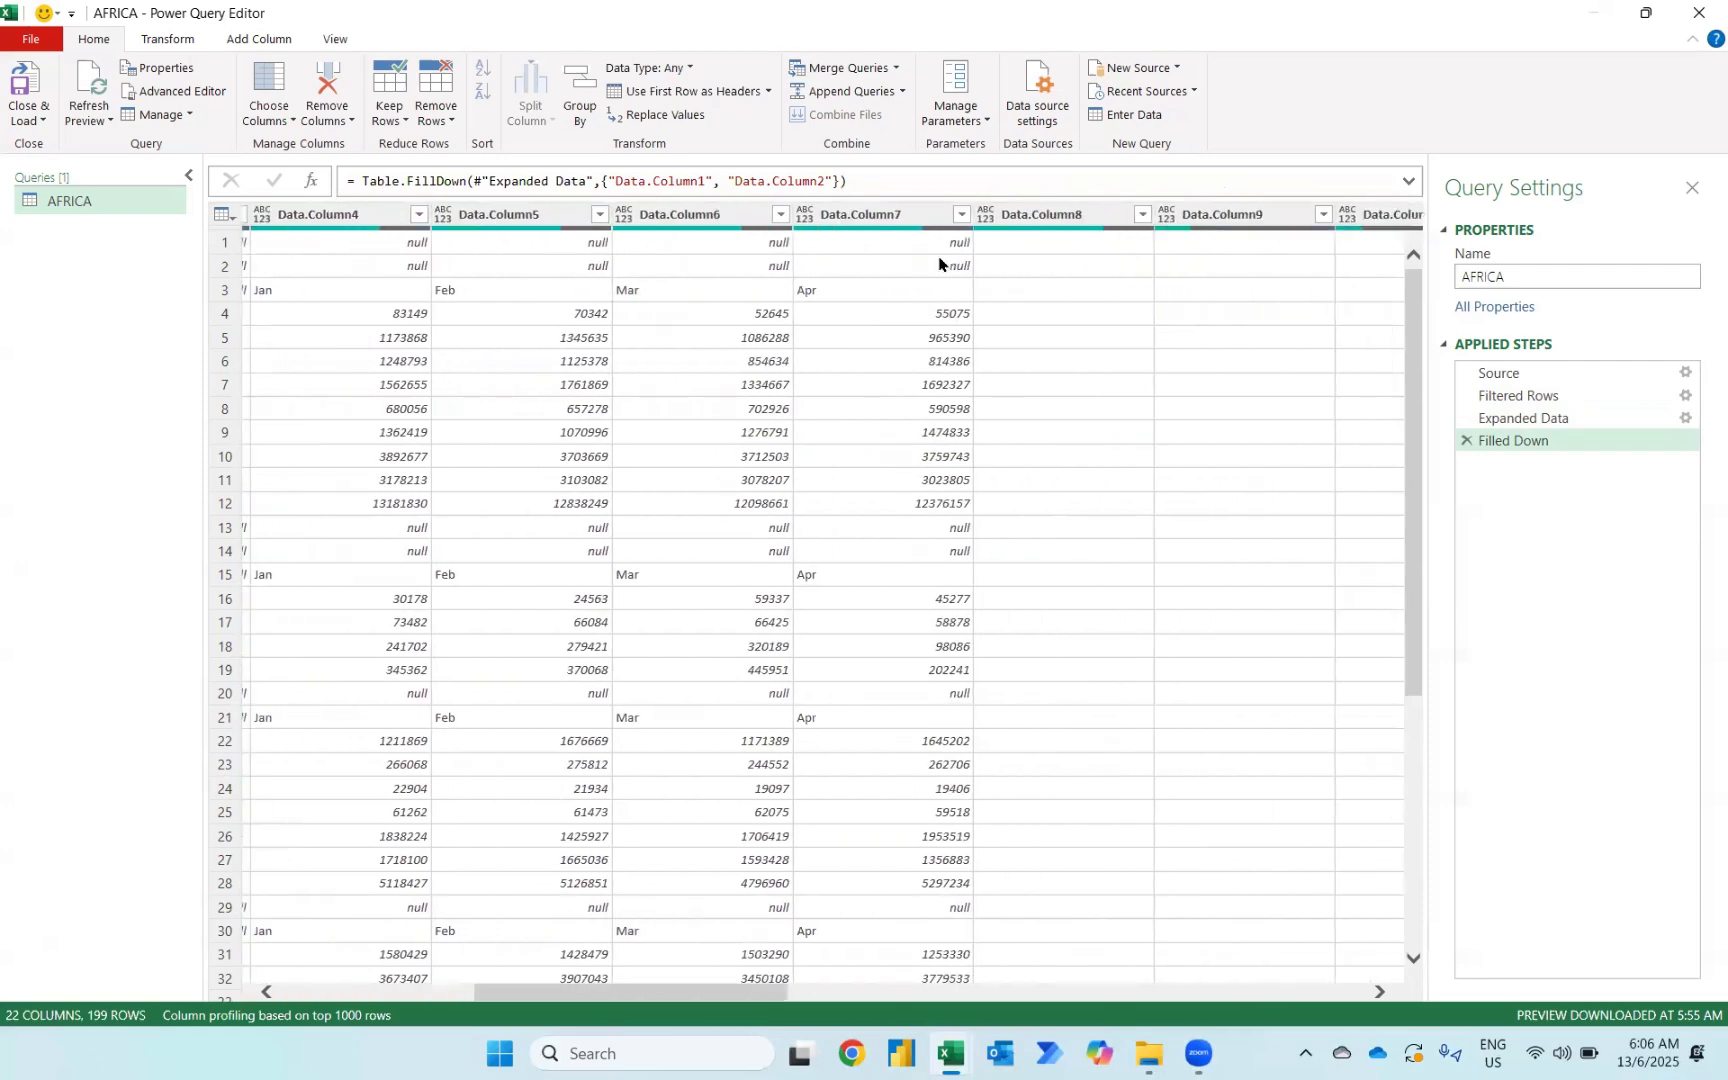
{"action": "scroll", "coordinate": [939, 263], "scroll_direction": "left", "scroll_amount": 2}
{"action": "scroll", "coordinate": [939, 263], "scroll_direction": "left", "scroll_amount": 8}
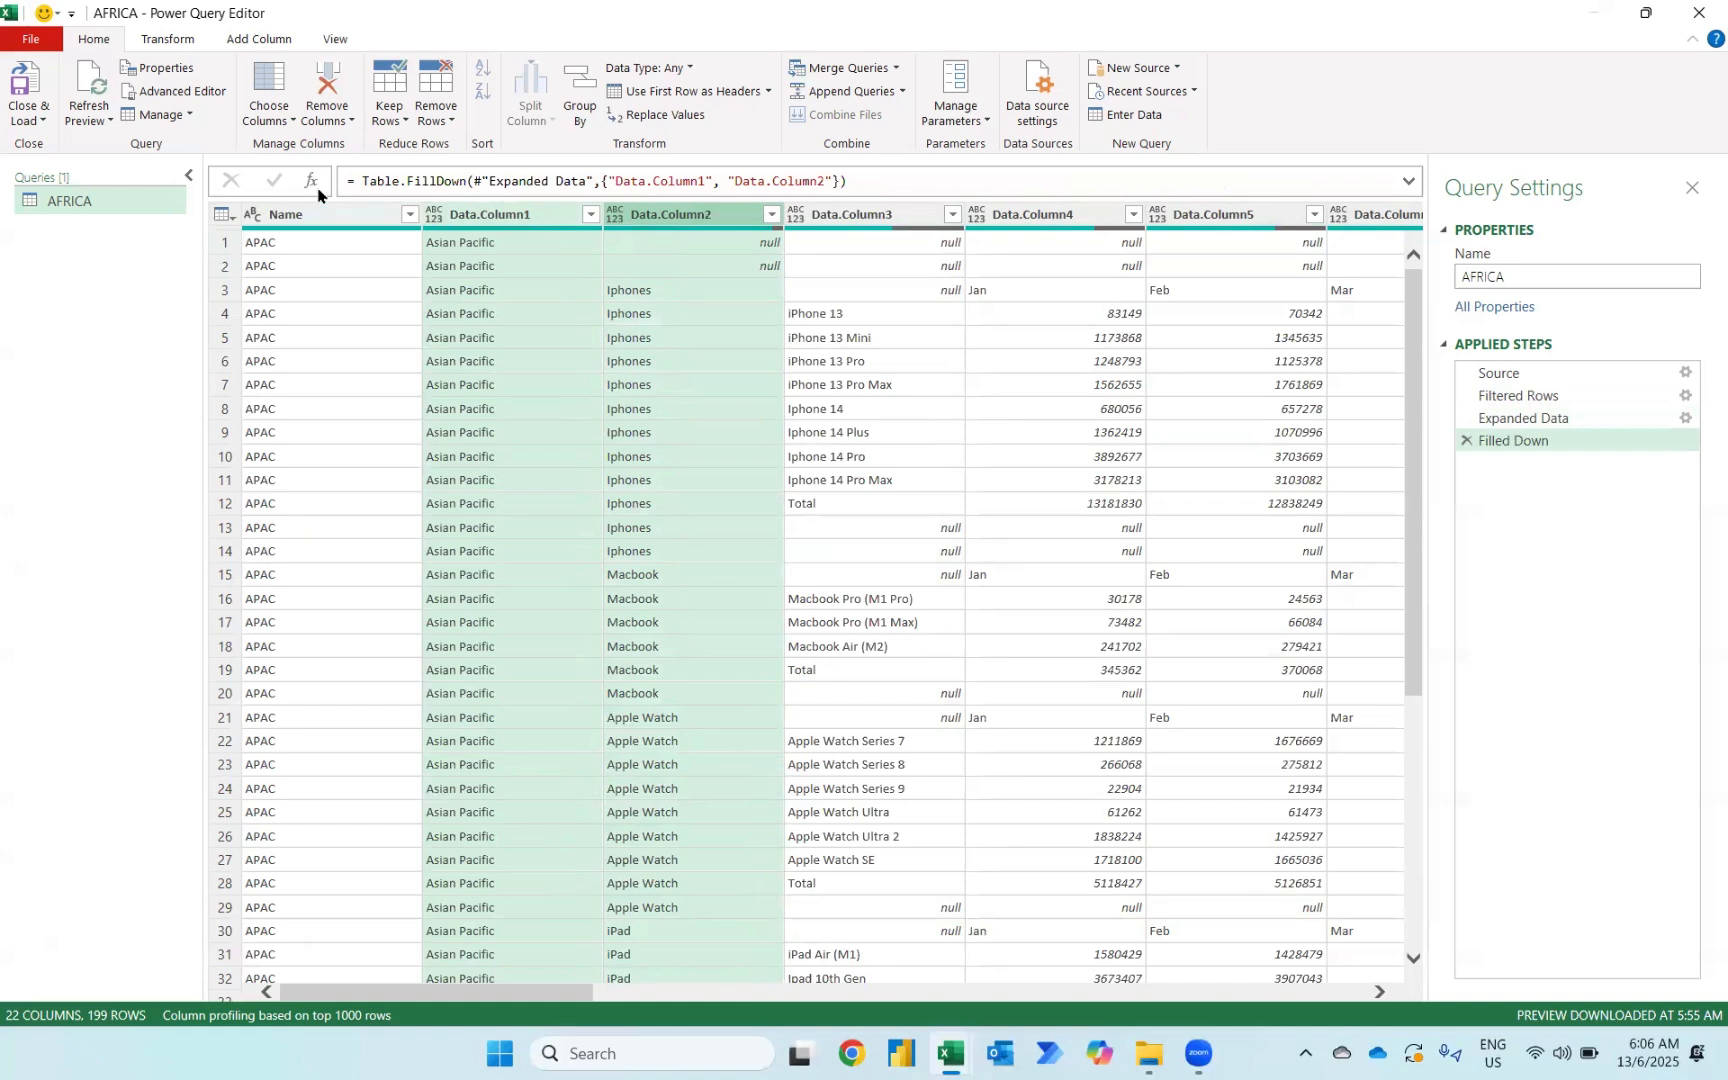
{"action": "left_click", "coordinate": [434, 120]}
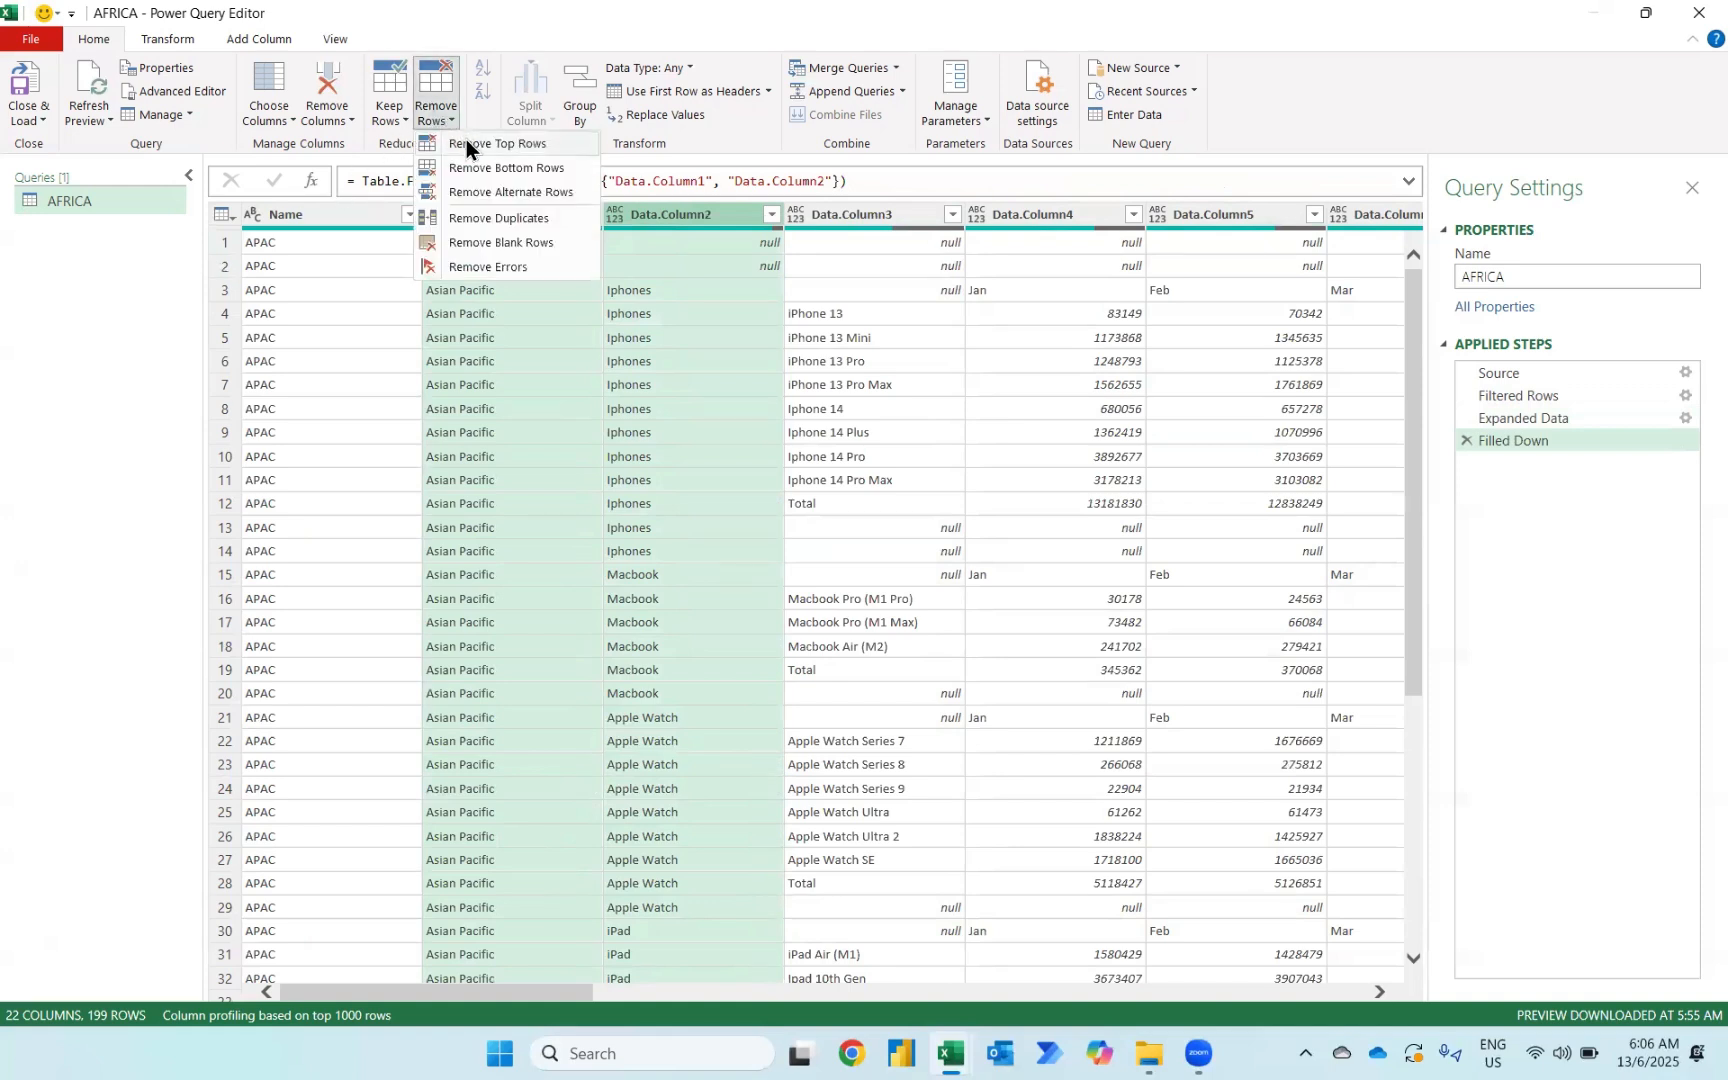
{"action": "left_click", "coordinate": [466, 143]}
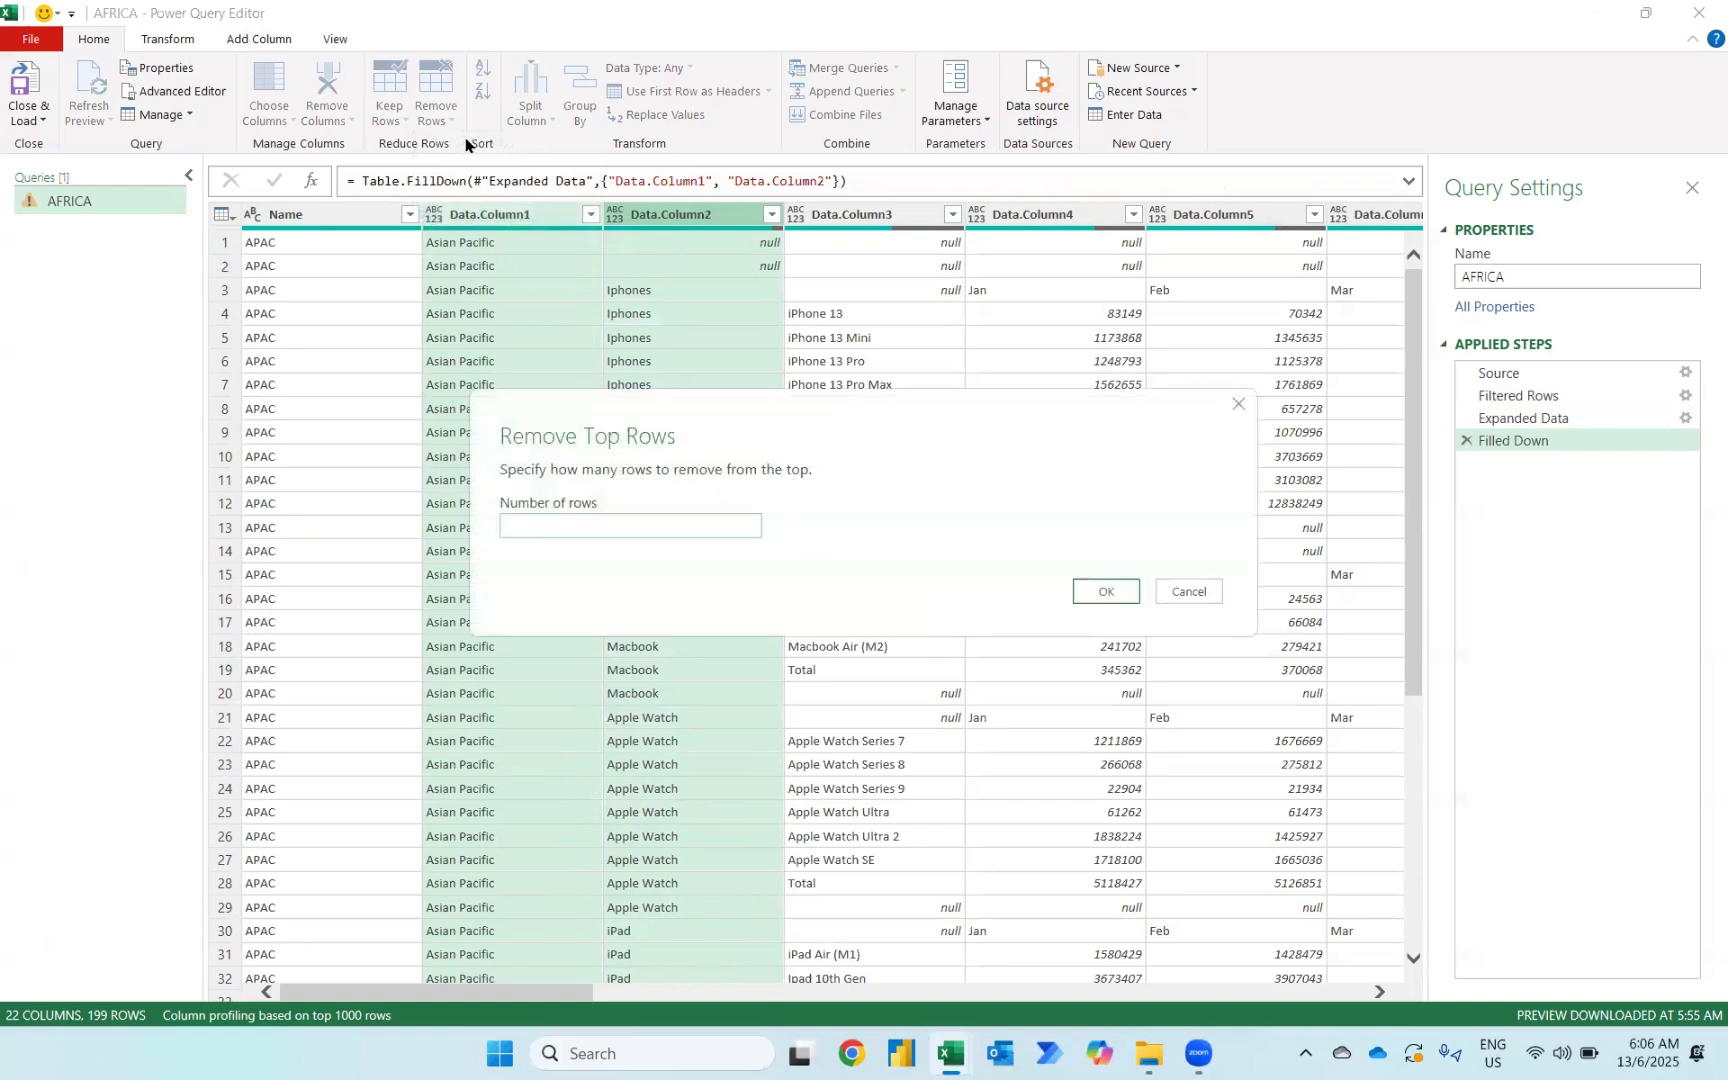
{"action": "type", "text": "2"}
{"action": "left_click", "coordinate": [1105, 590]}
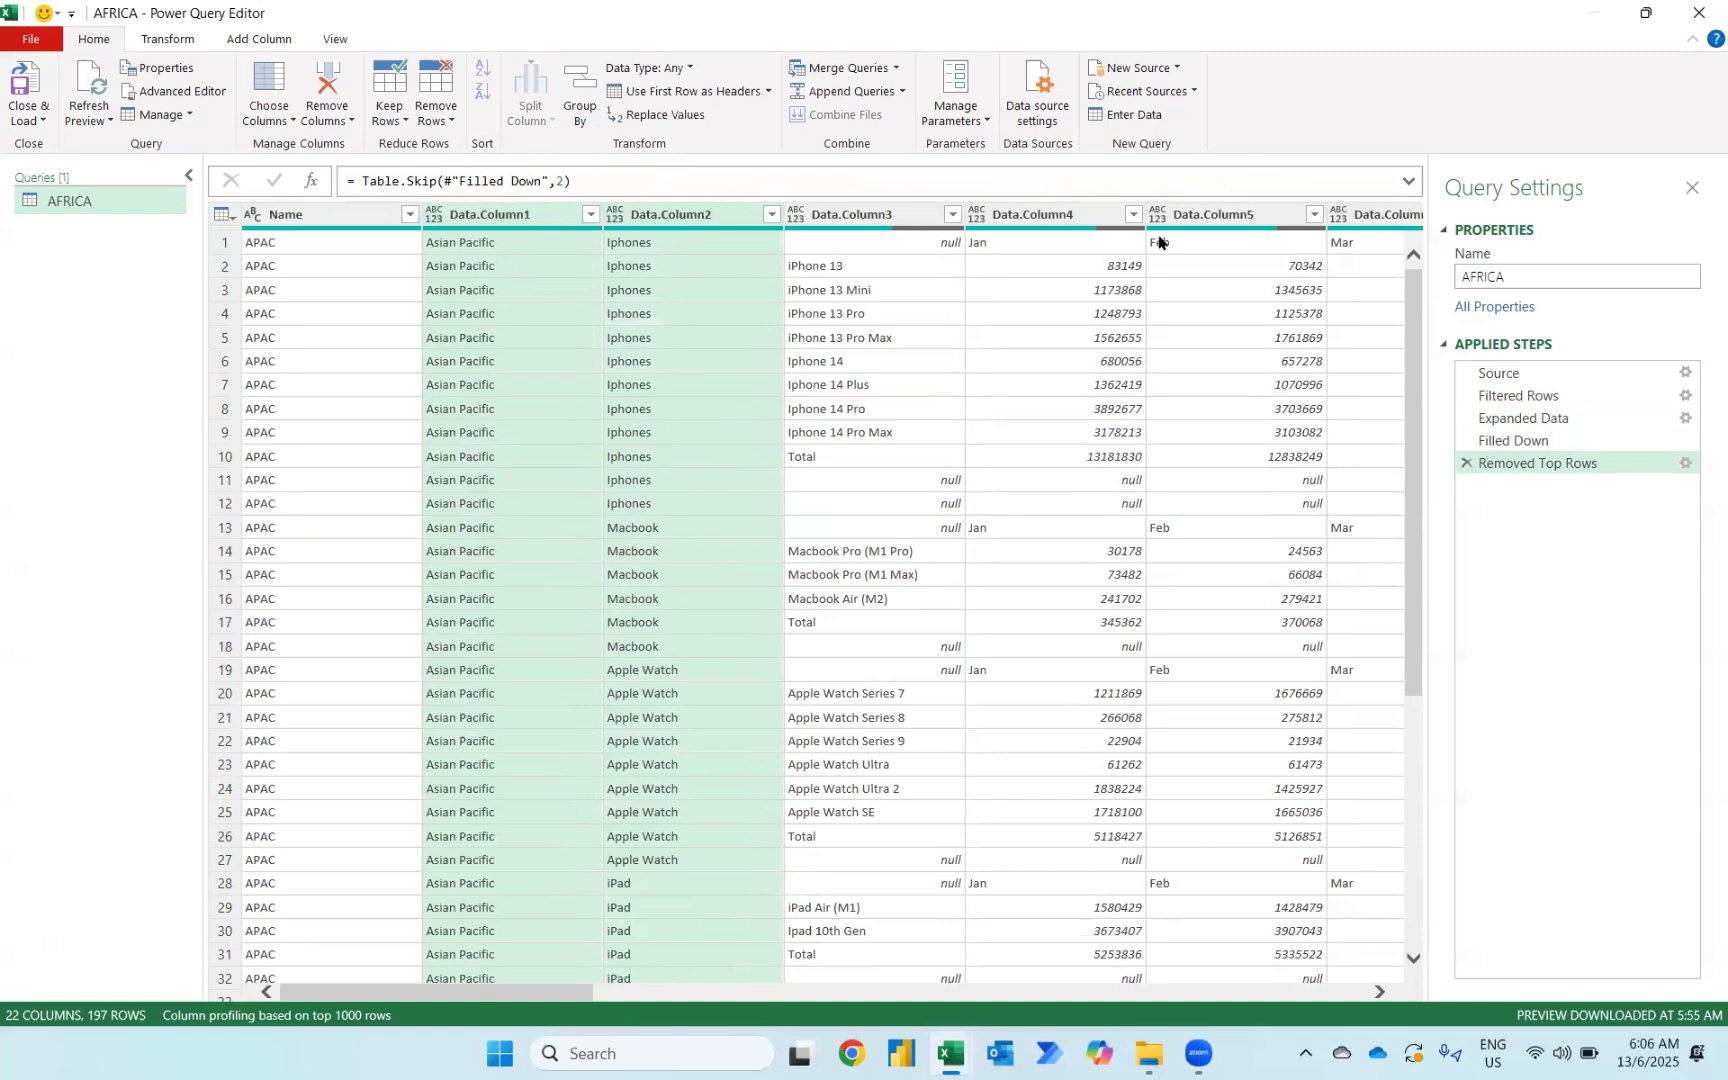
Check the month labels in the first row across the columns and promote that row to column headers
{"action": "scroll", "coordinate": [1158, 242], "scroll_direction": "right", "scroll_amount": 1}
{"action": "scroll", "coordinate": [1158, 242], "scroll_direction": "right", "scroll_amount": 5}
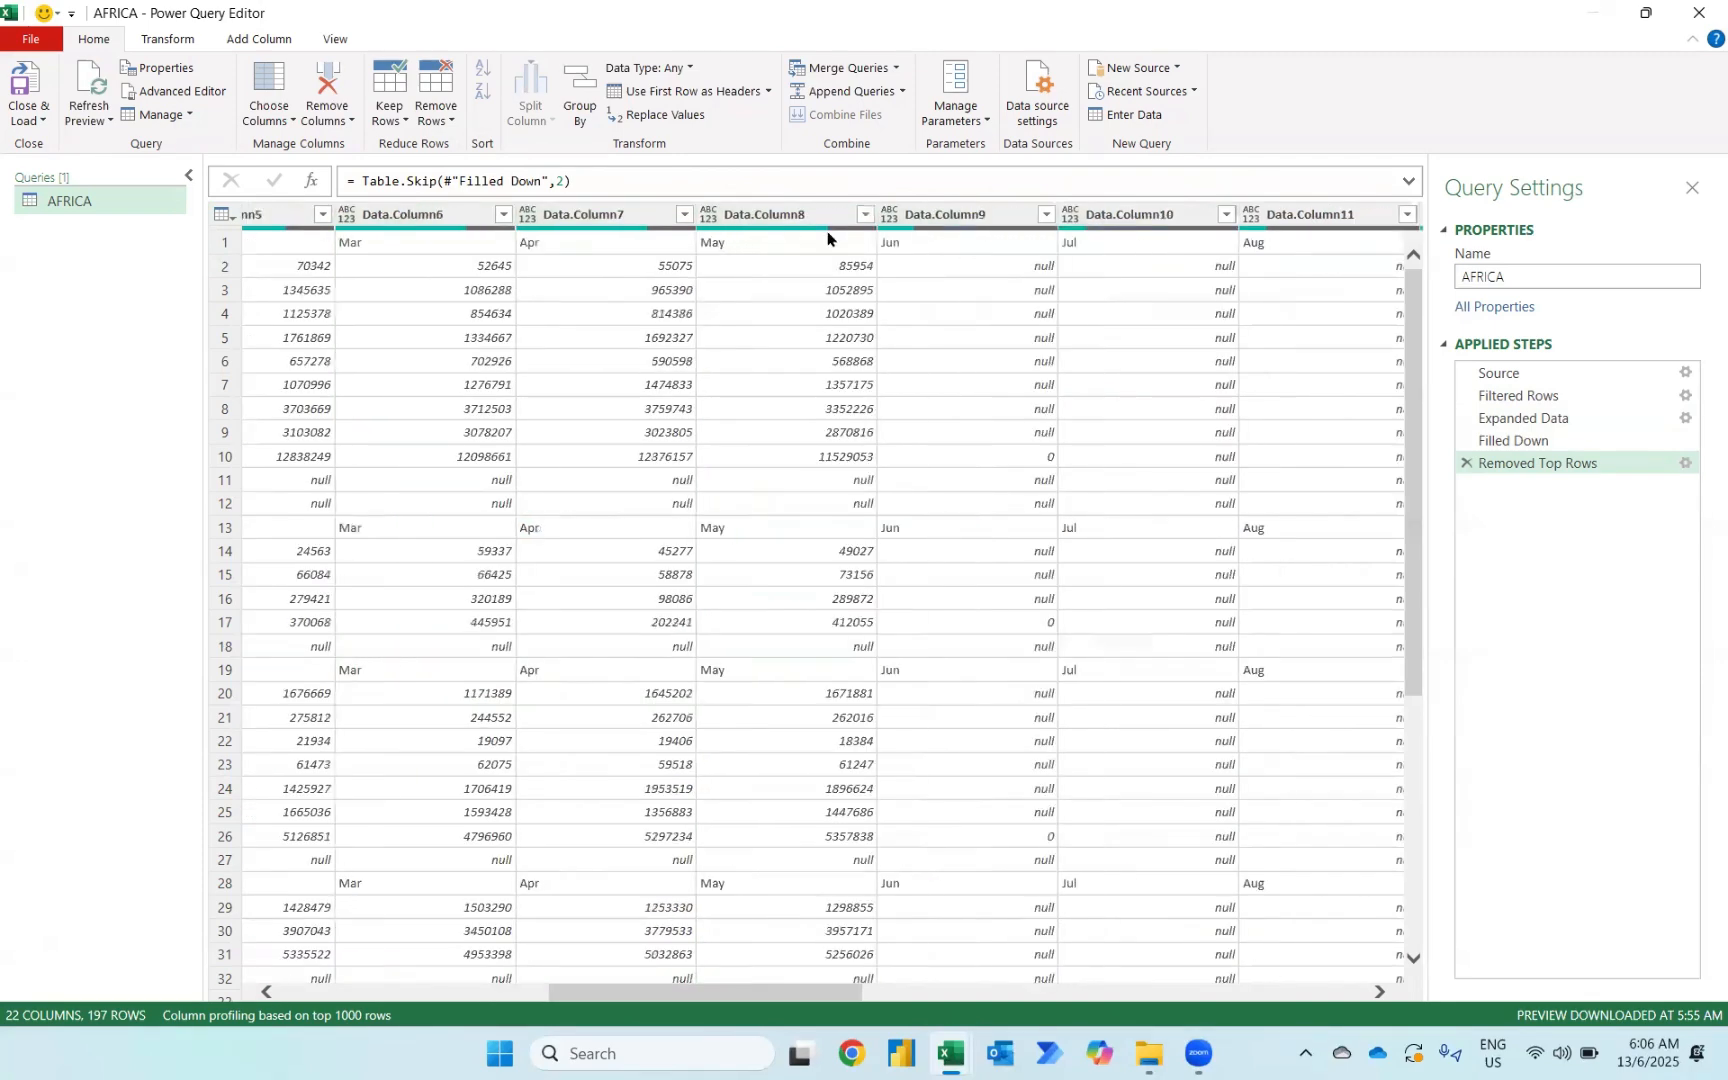
{"action": "scroll", "coordinate": [1087, 238], "scroll_direction": "right", "scroll_amount": 5}
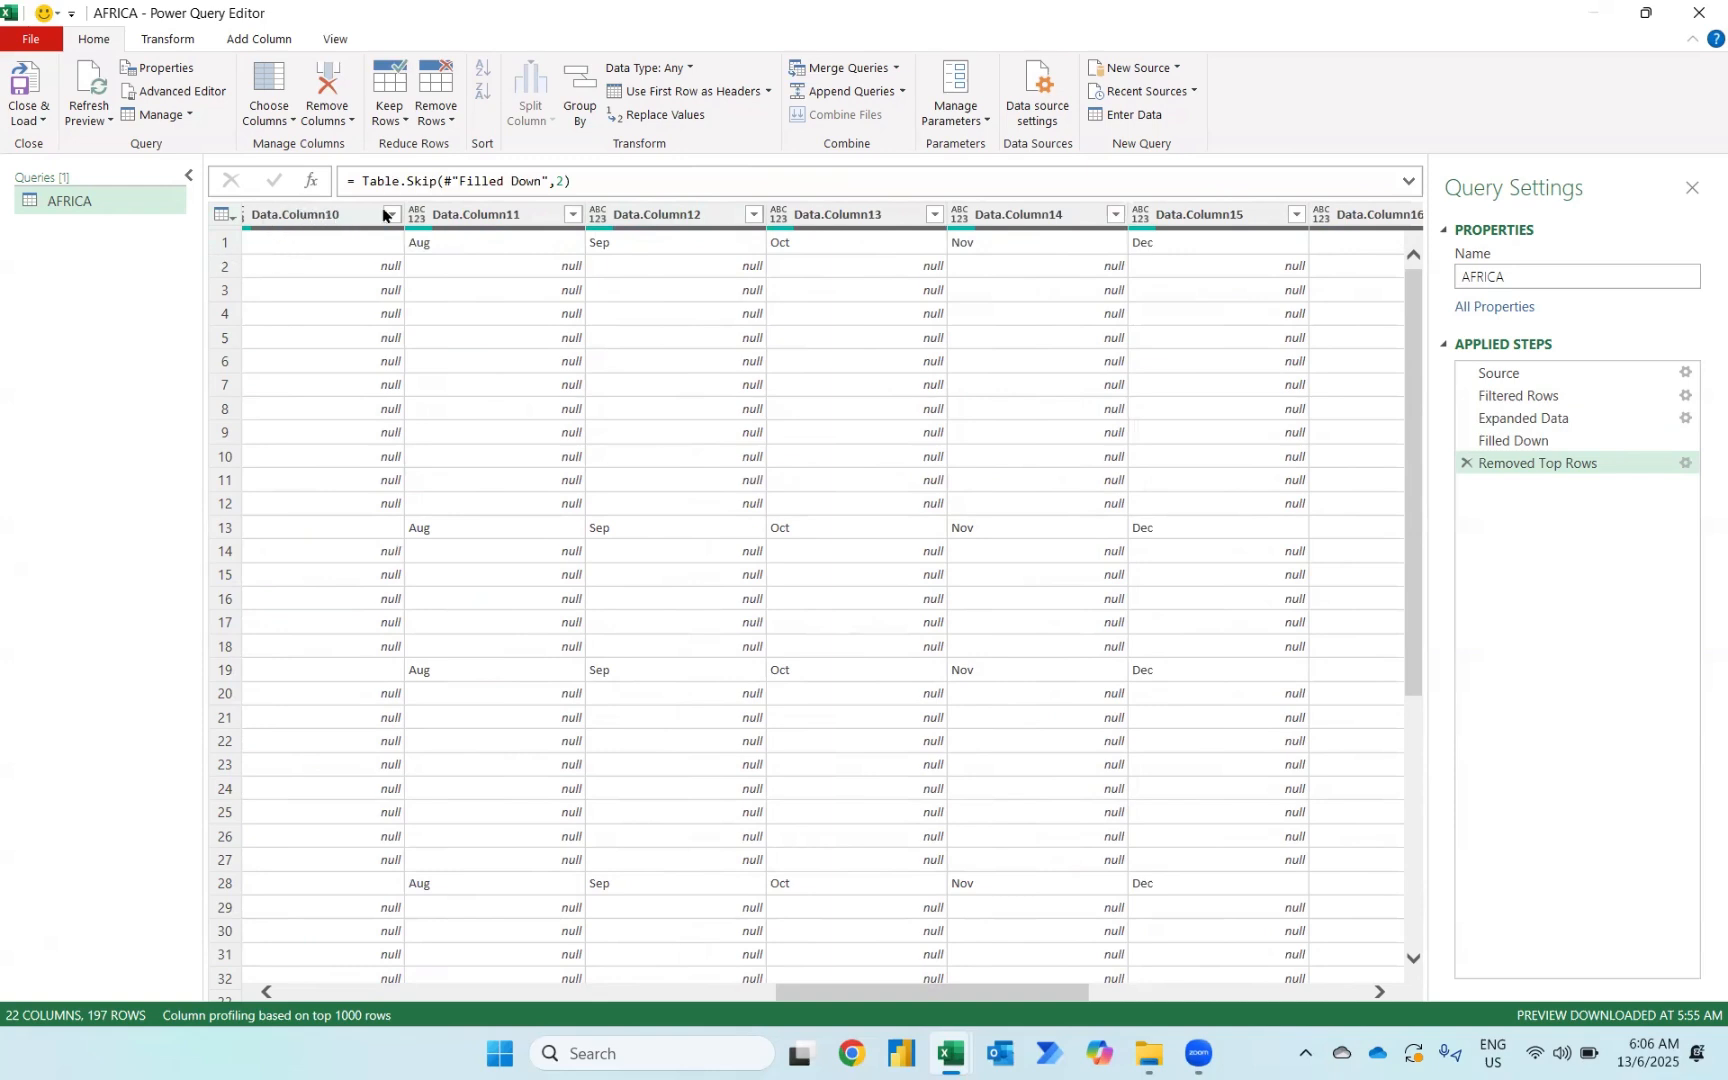
{"action": "left_click", "coordinate": [701, 88]}
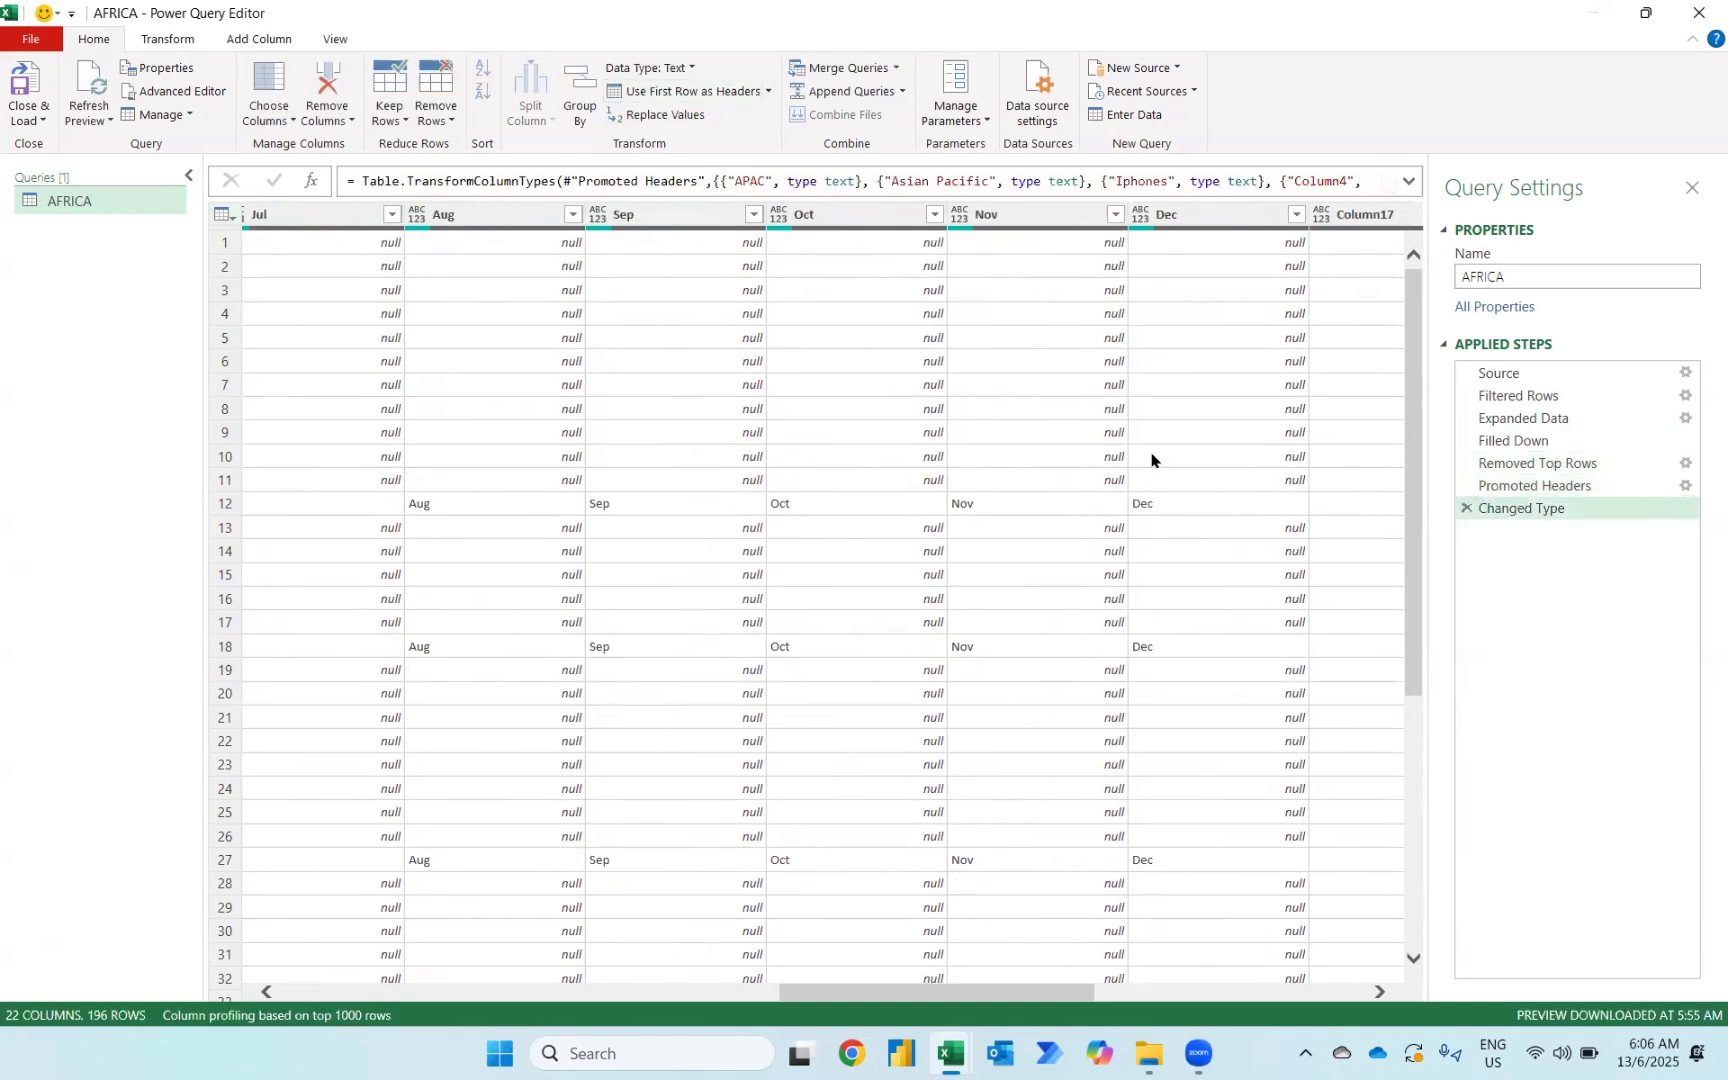
Remove the unneeded columns after Dec: Column17, Column18, Column19, APAC_1, Sheet and false
{"action": "scroll", "coordinate": [1151, 459], "scroll_direction": "right", "scroll_amount": 3}
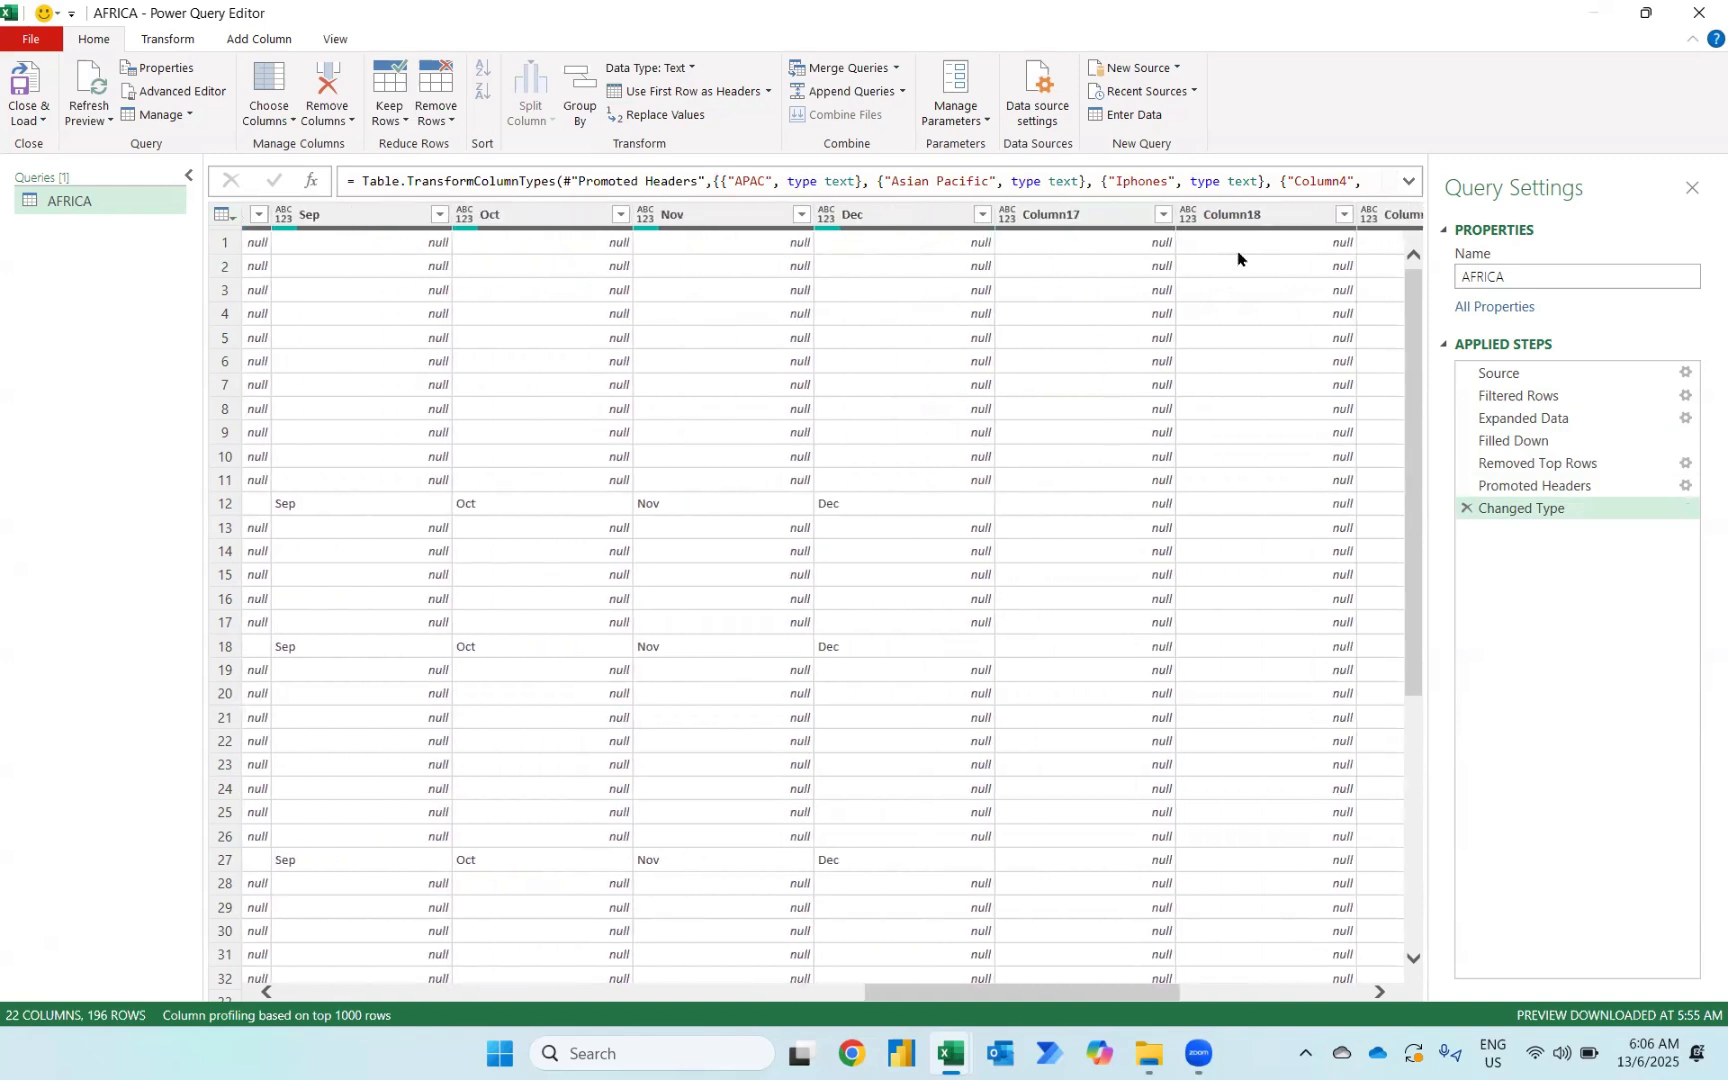
{"action": "scroll", "coordinate": [1297, 386], "scroll_direction": "right", "scroll_amount": 1}
{"action": "scroll", "coordinate": [1297, 386], "scroll_direction": "right", "scroll_amount": 4}
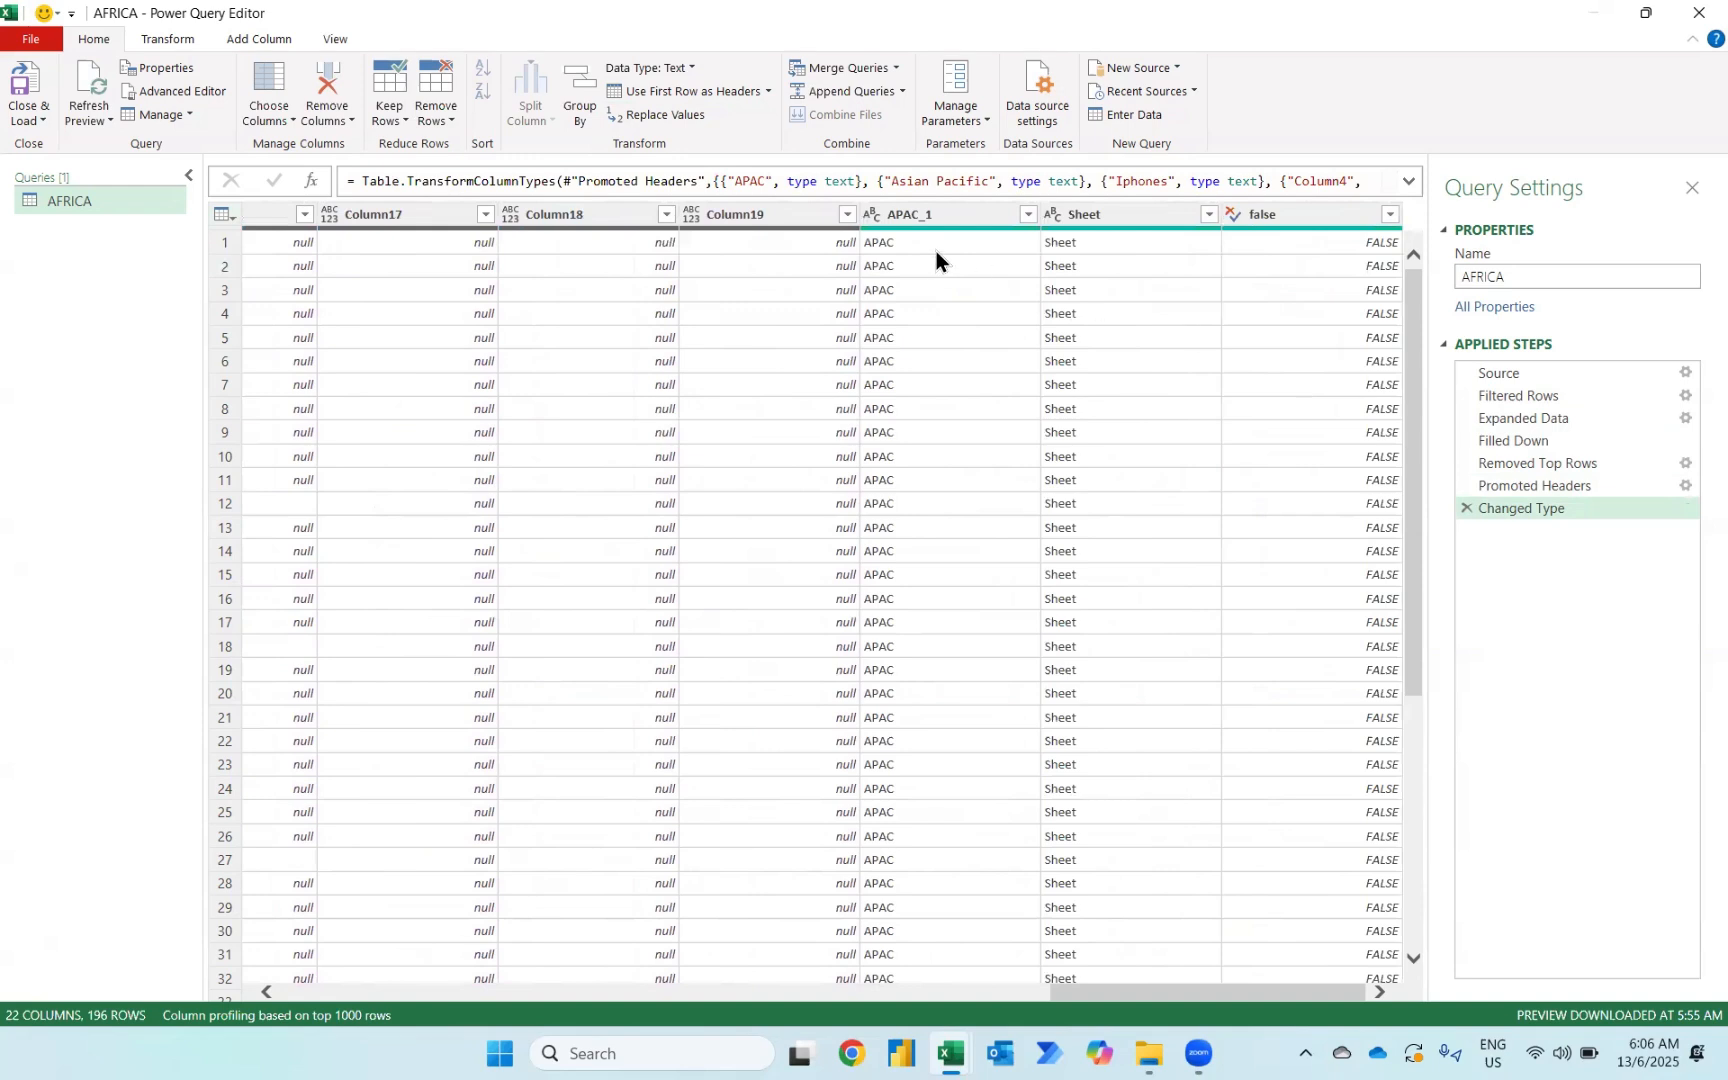
{"action": "scroll", "coordinate": [936, 251], "scroll_direction": "left", "scroll_amount": 3}
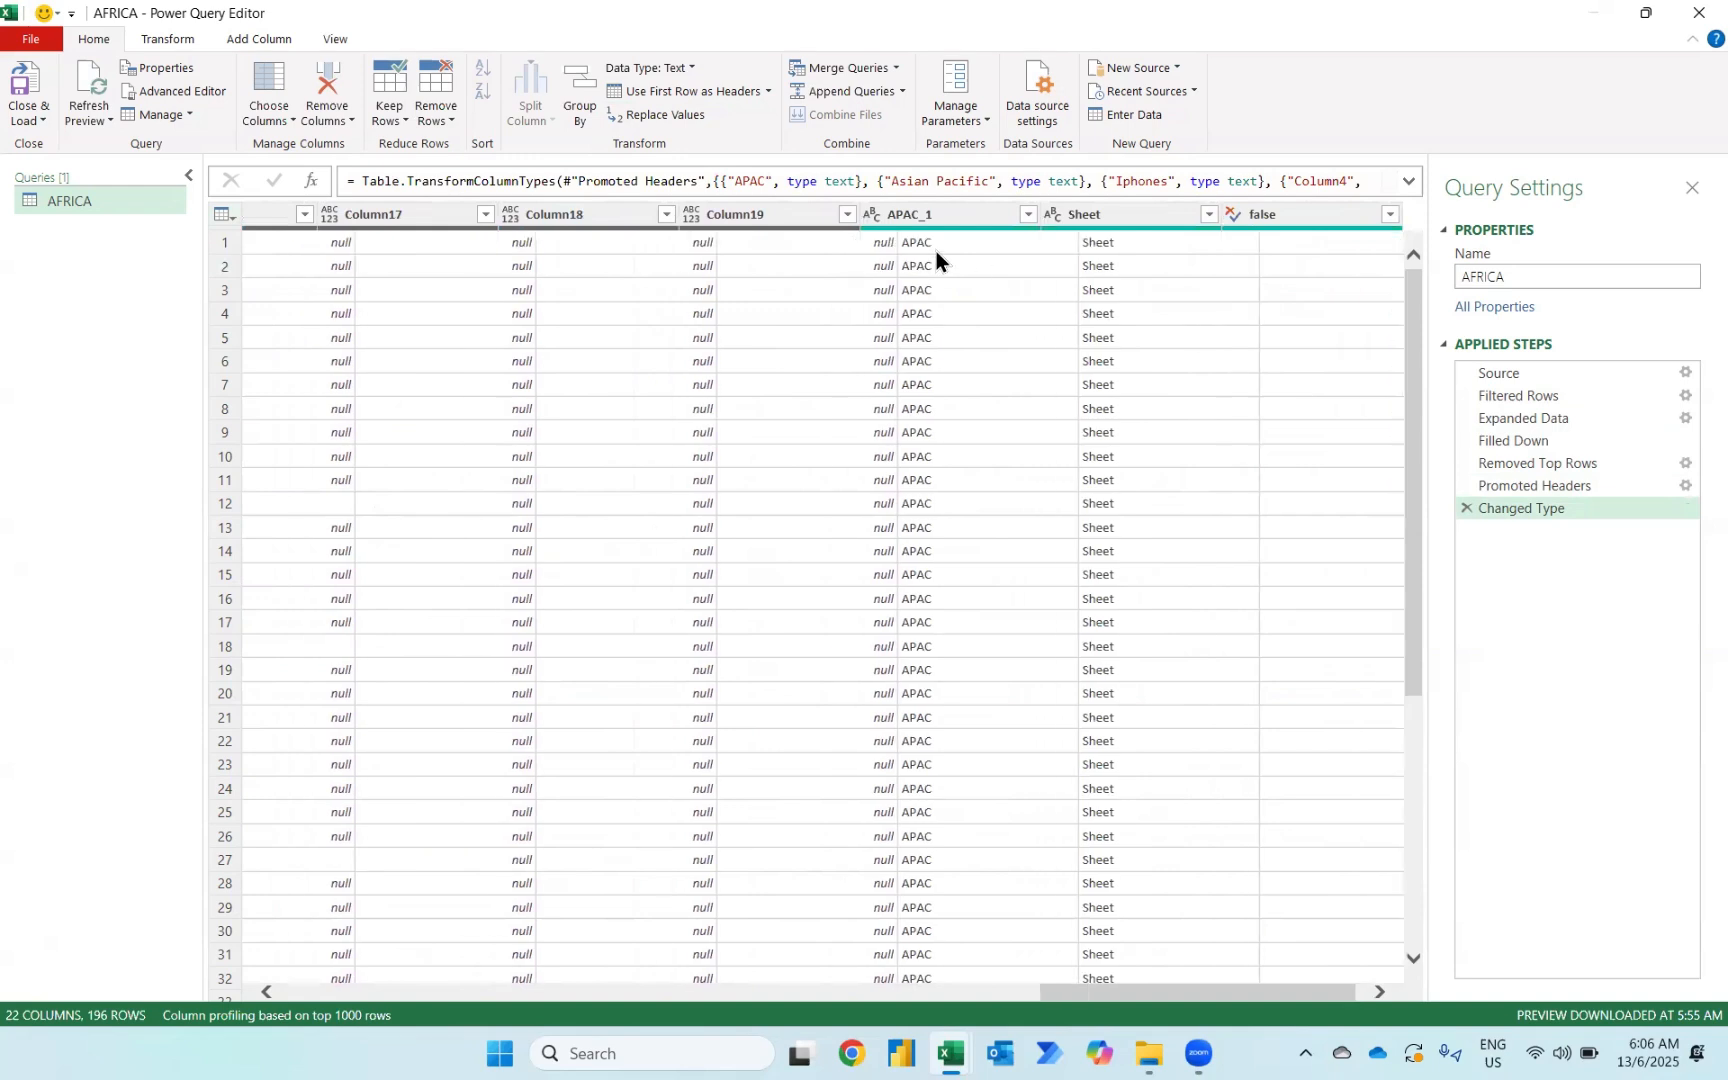
{"action": "left_click", "coordinate": [897, 207]}
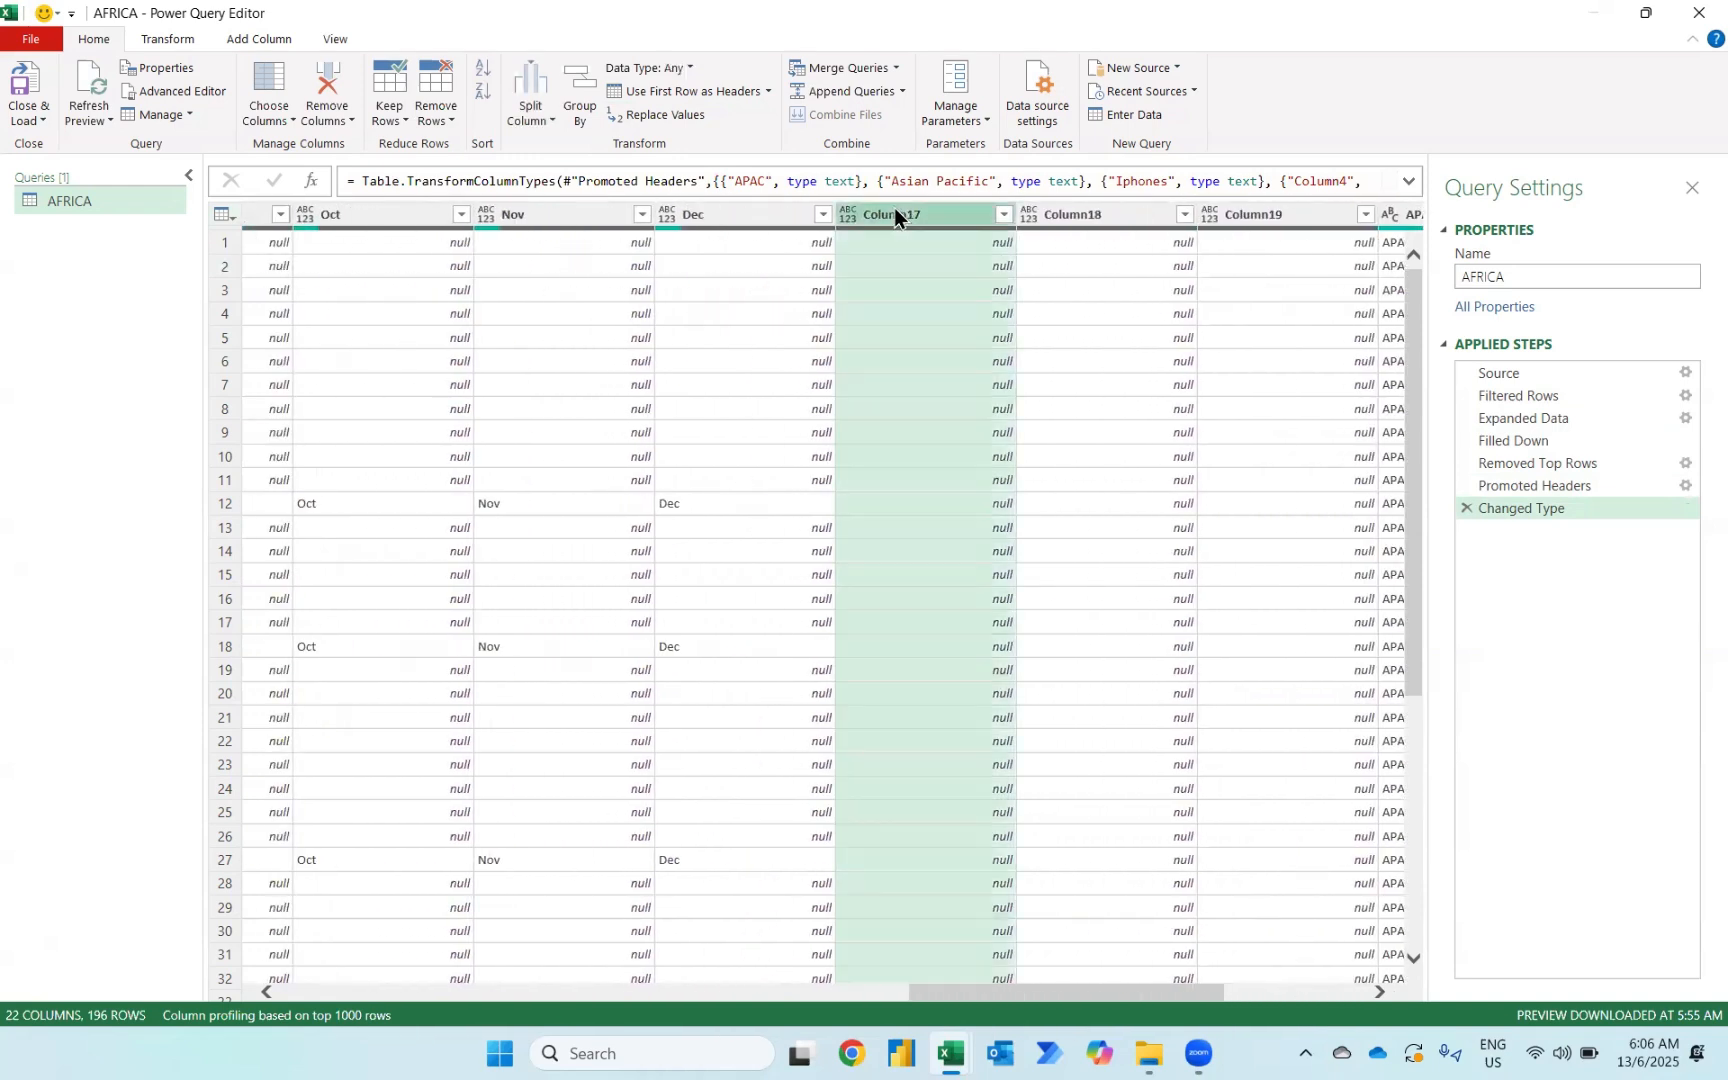
{"action": "scroll", "coordinate": [941, 369], "scroll_direction": "right", "scroll_amount": 4}
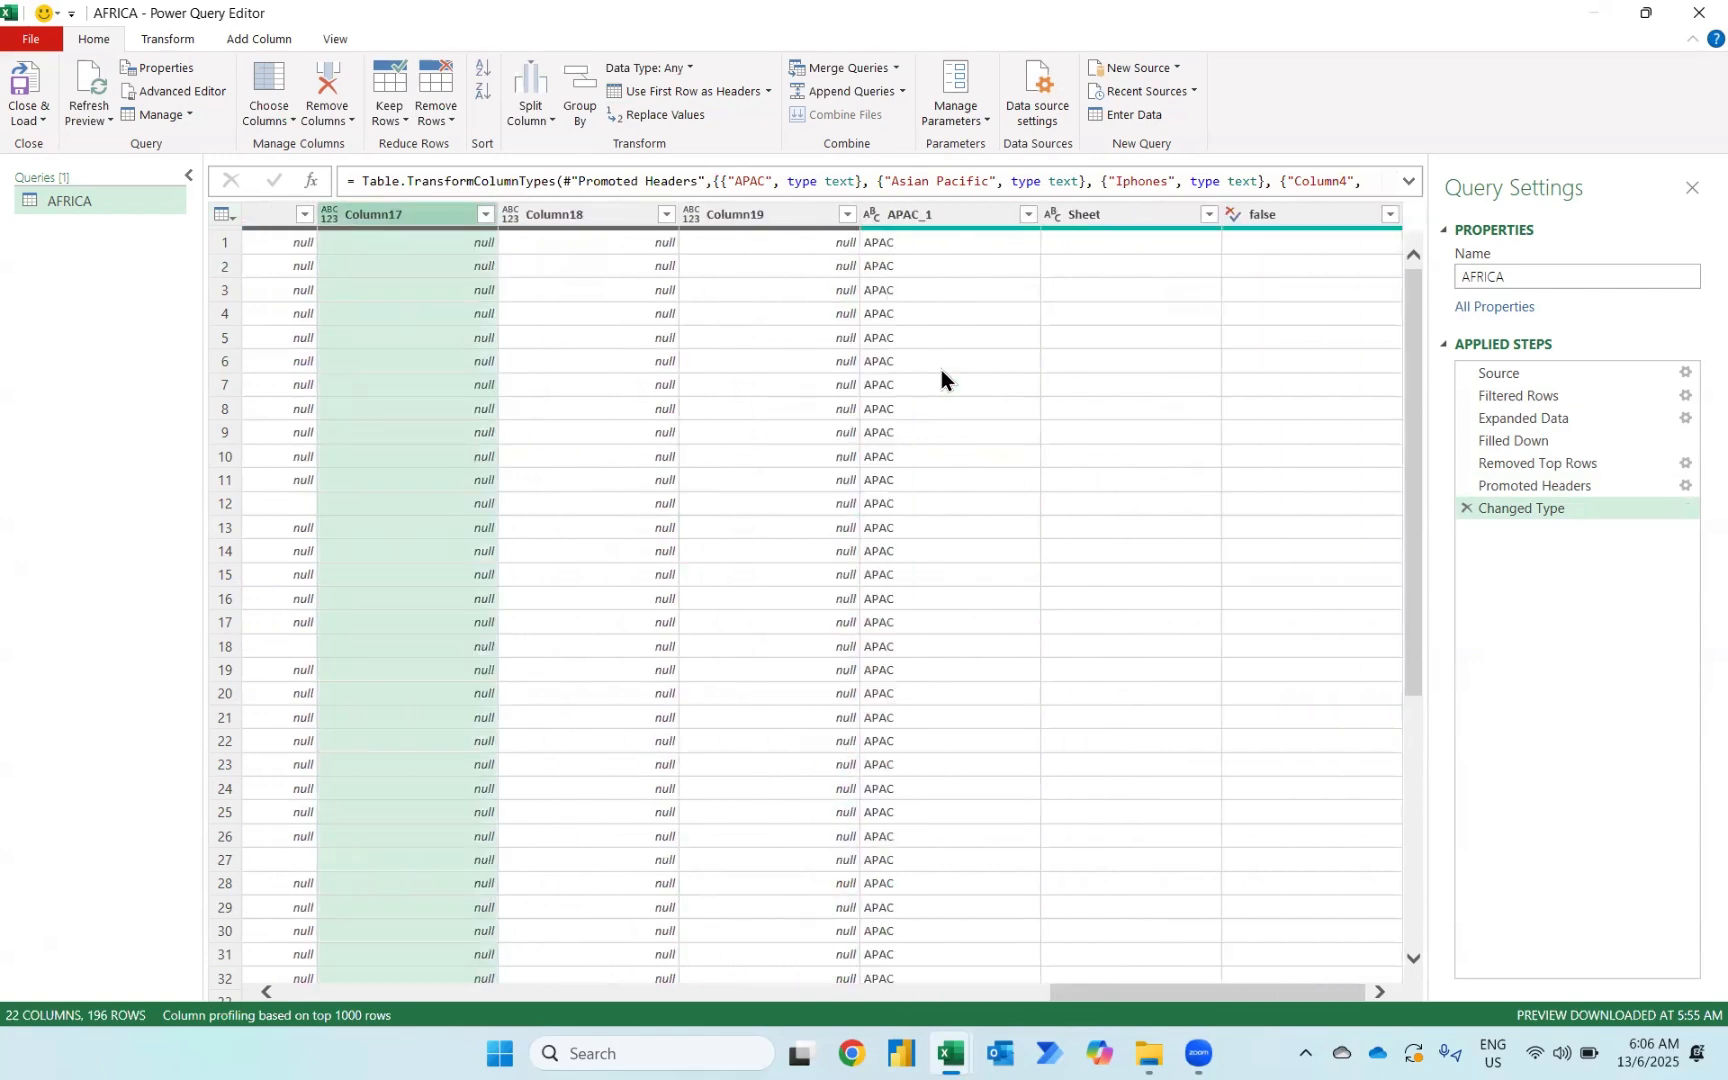
{"action": "left_click", "coordinate": [1285, 213], "text": "shift"}
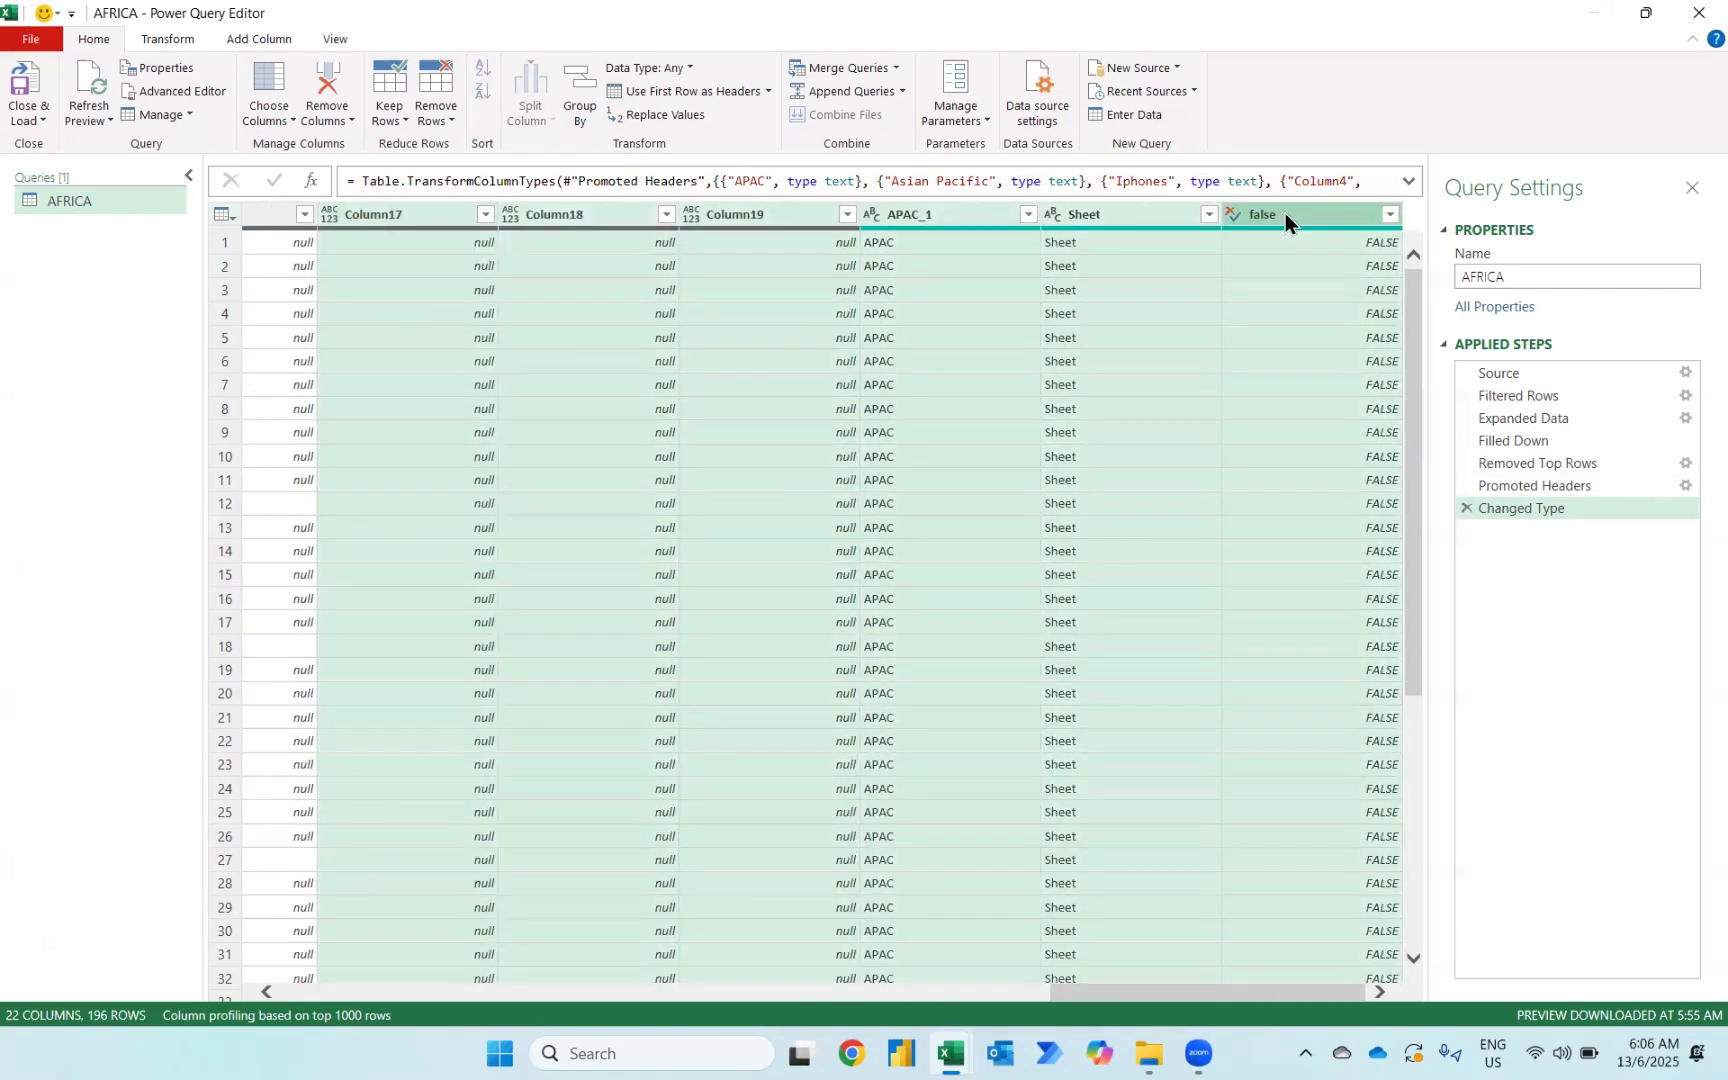
{"action": "key", "text": "Delete"}
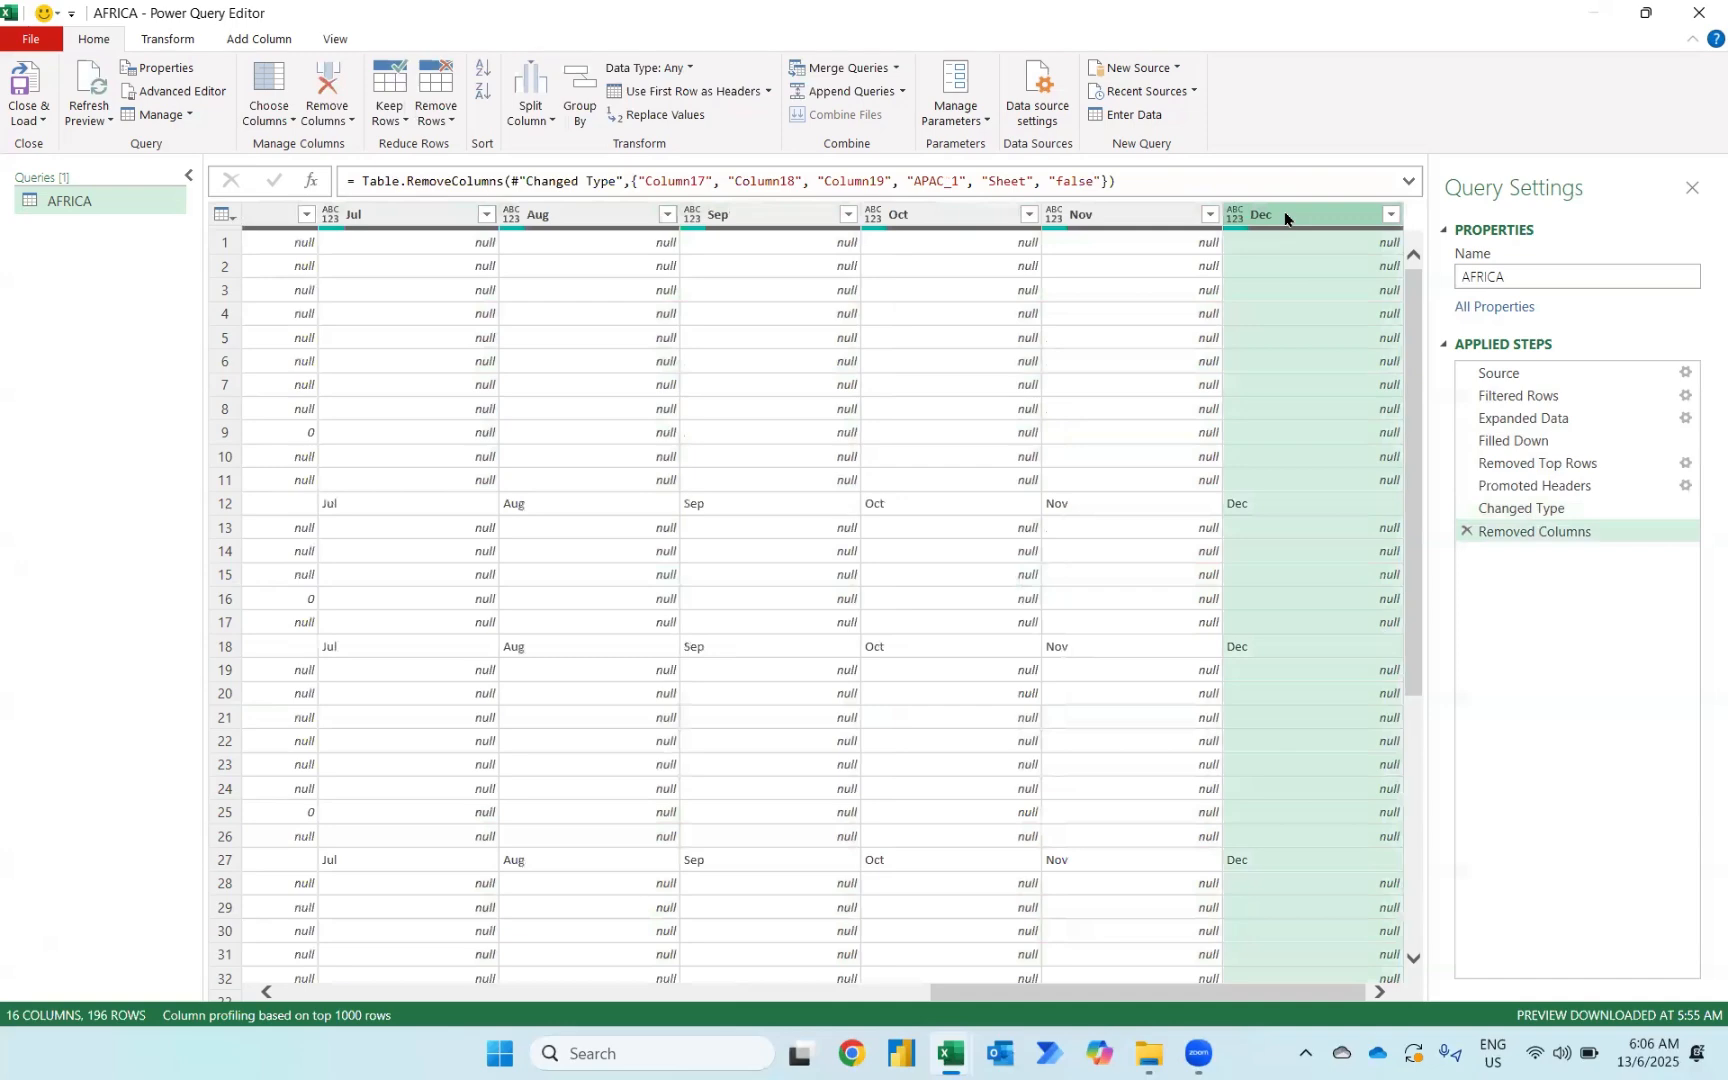
Filter Column4 to exclude the null and Total rows
{"action": "scroll", "coordinate": [1015, 440], "scroll_direction": "left", "scroll_amount": 10}
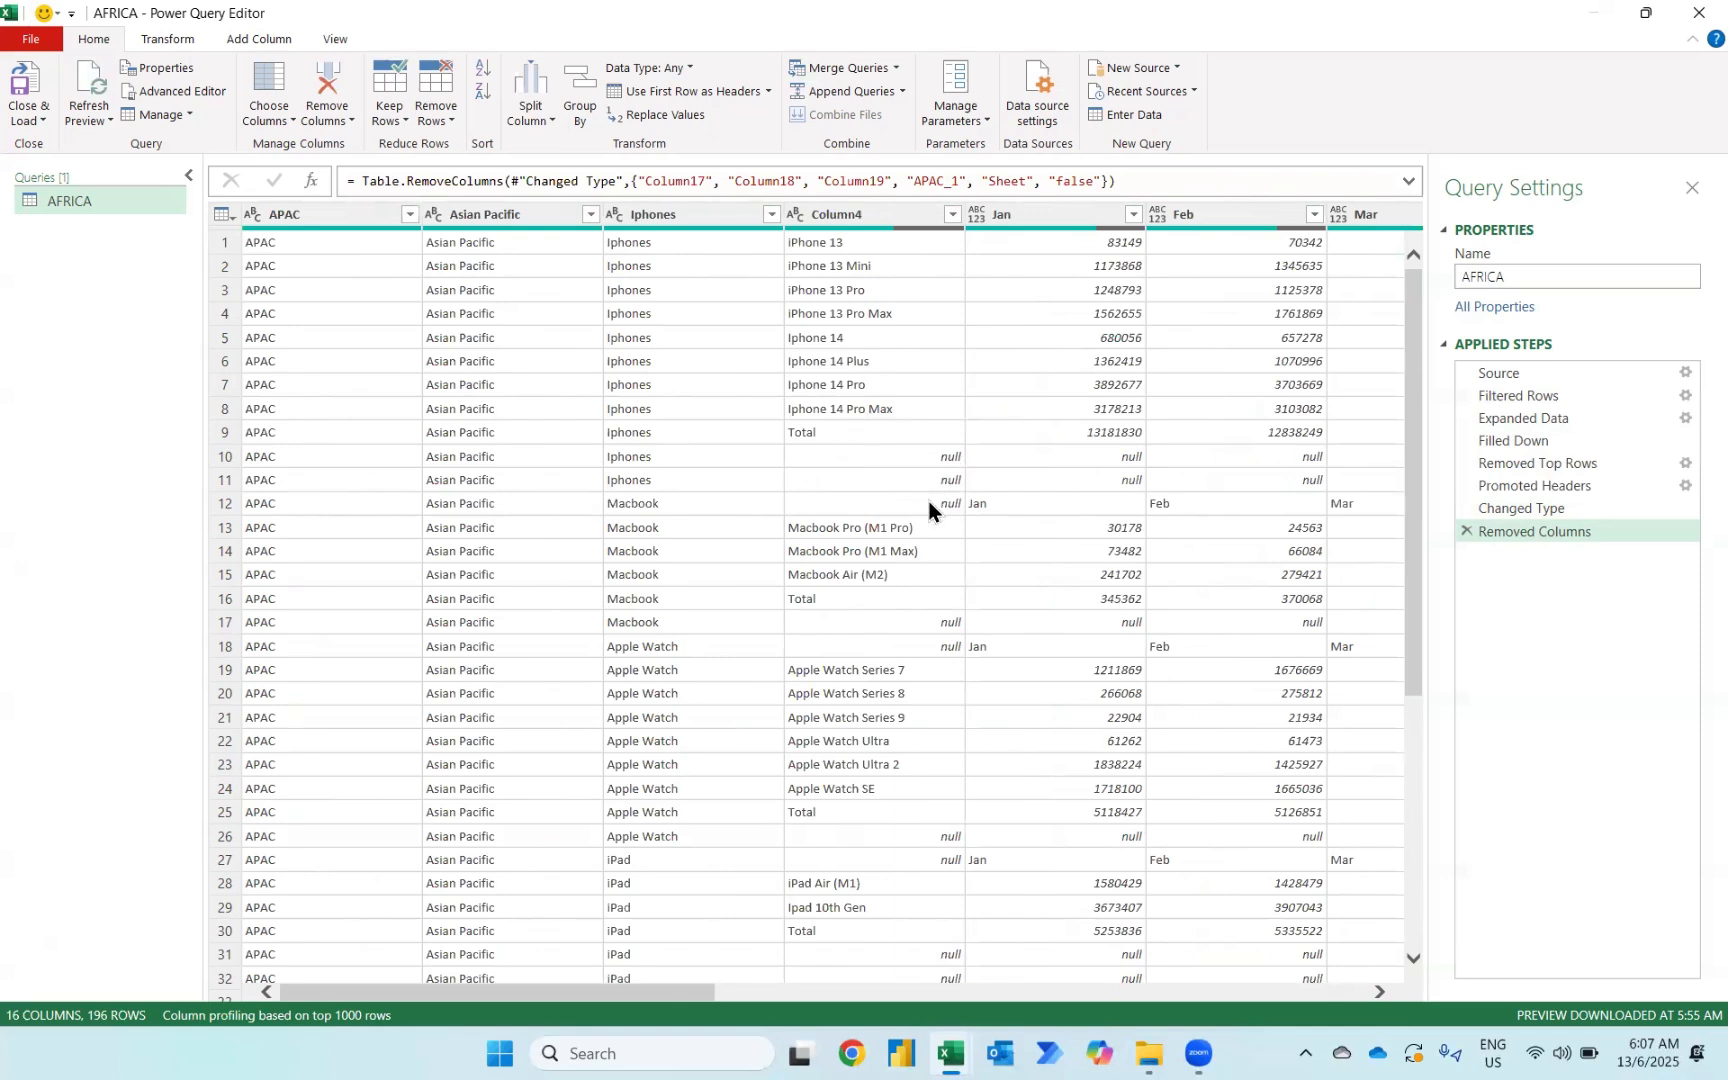
{"action": "left_click", "coordinate": [952, 213]}
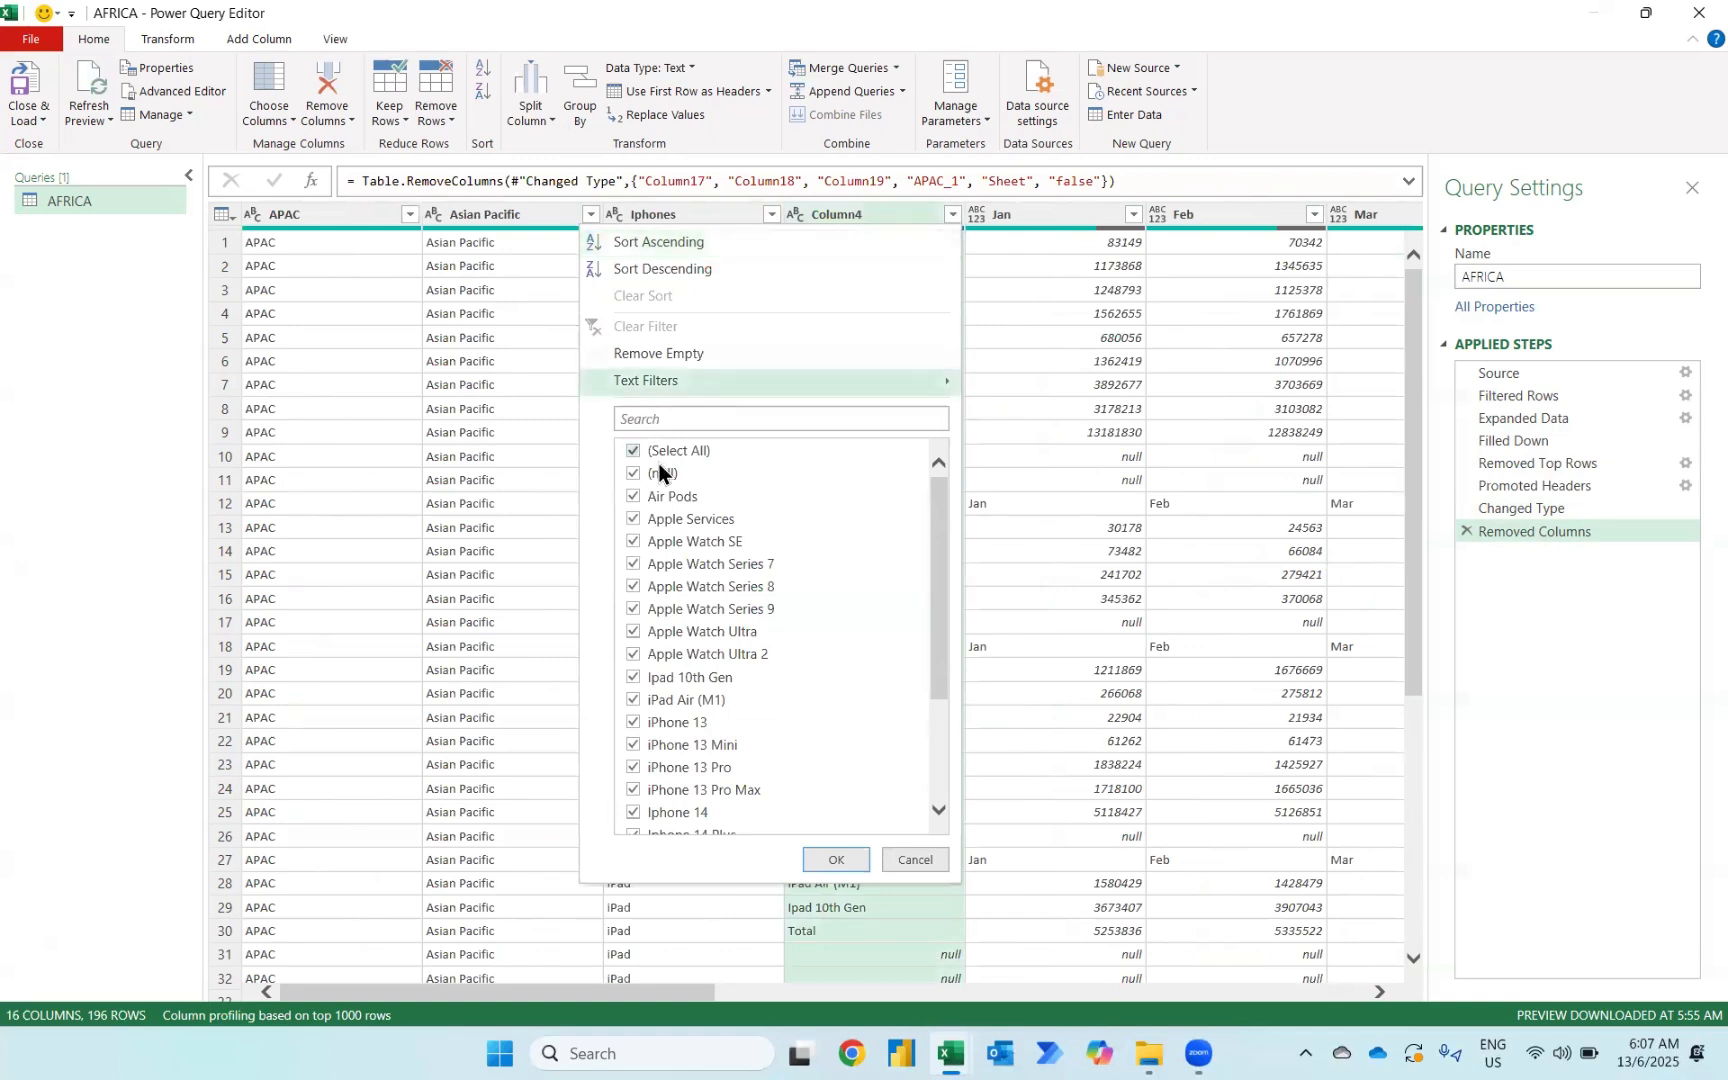
{"action": "left_click", "coordinate": [632, 474]}
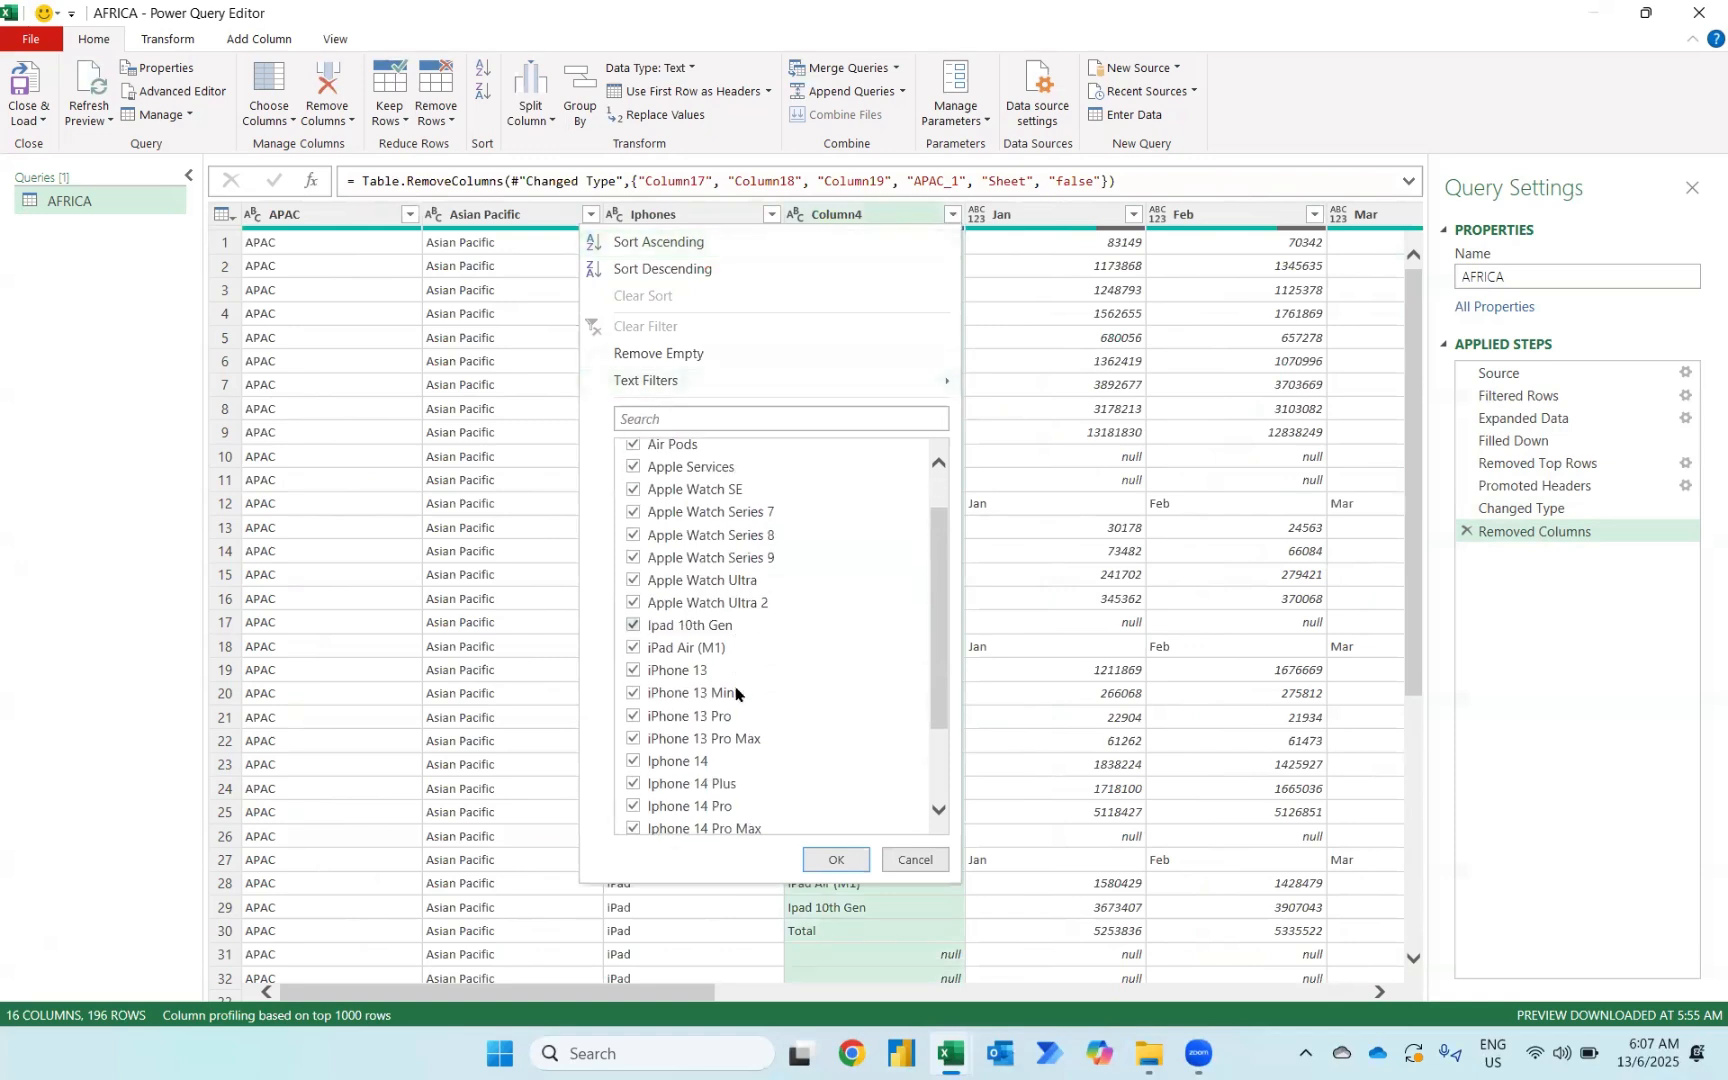
{"action": "scroll", "coordinate": [633, 679], "scroll_direction": "down", "scroll_amount": 3}
{"action": "left_click", "coordinate": [632, 823]}
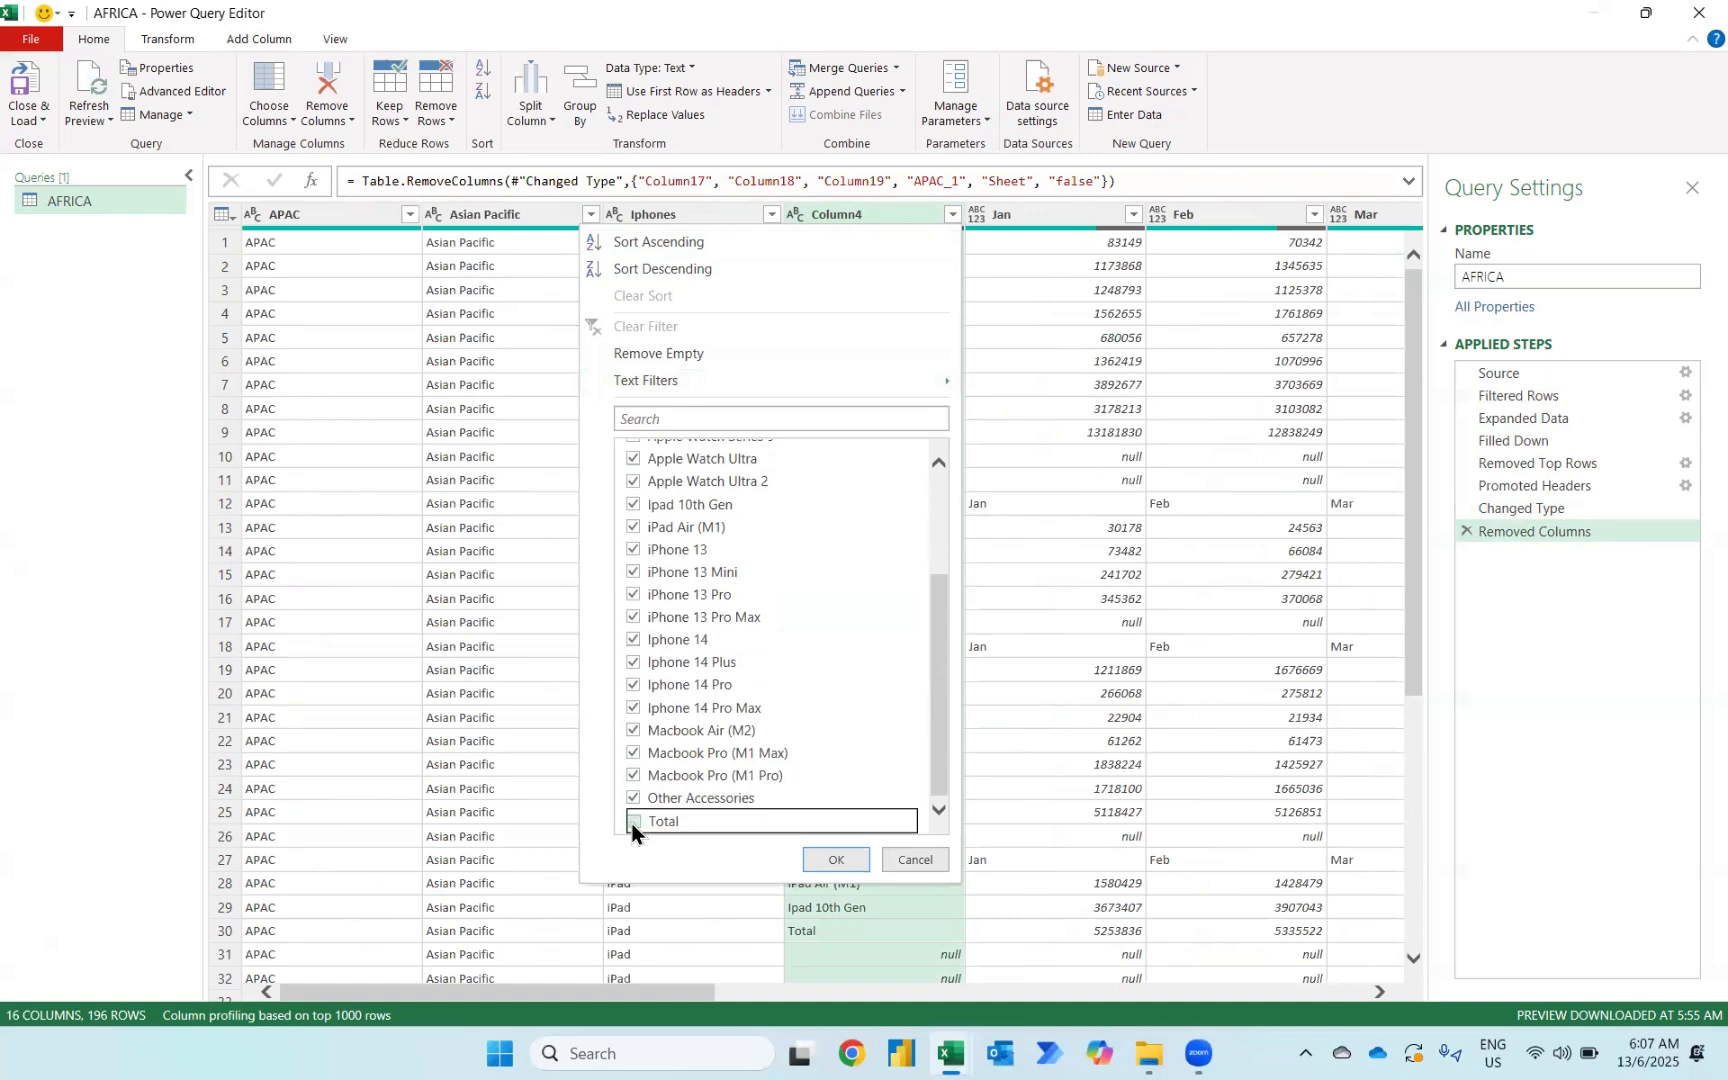
{"action": "left_click", "coordinate": [845, 862]}
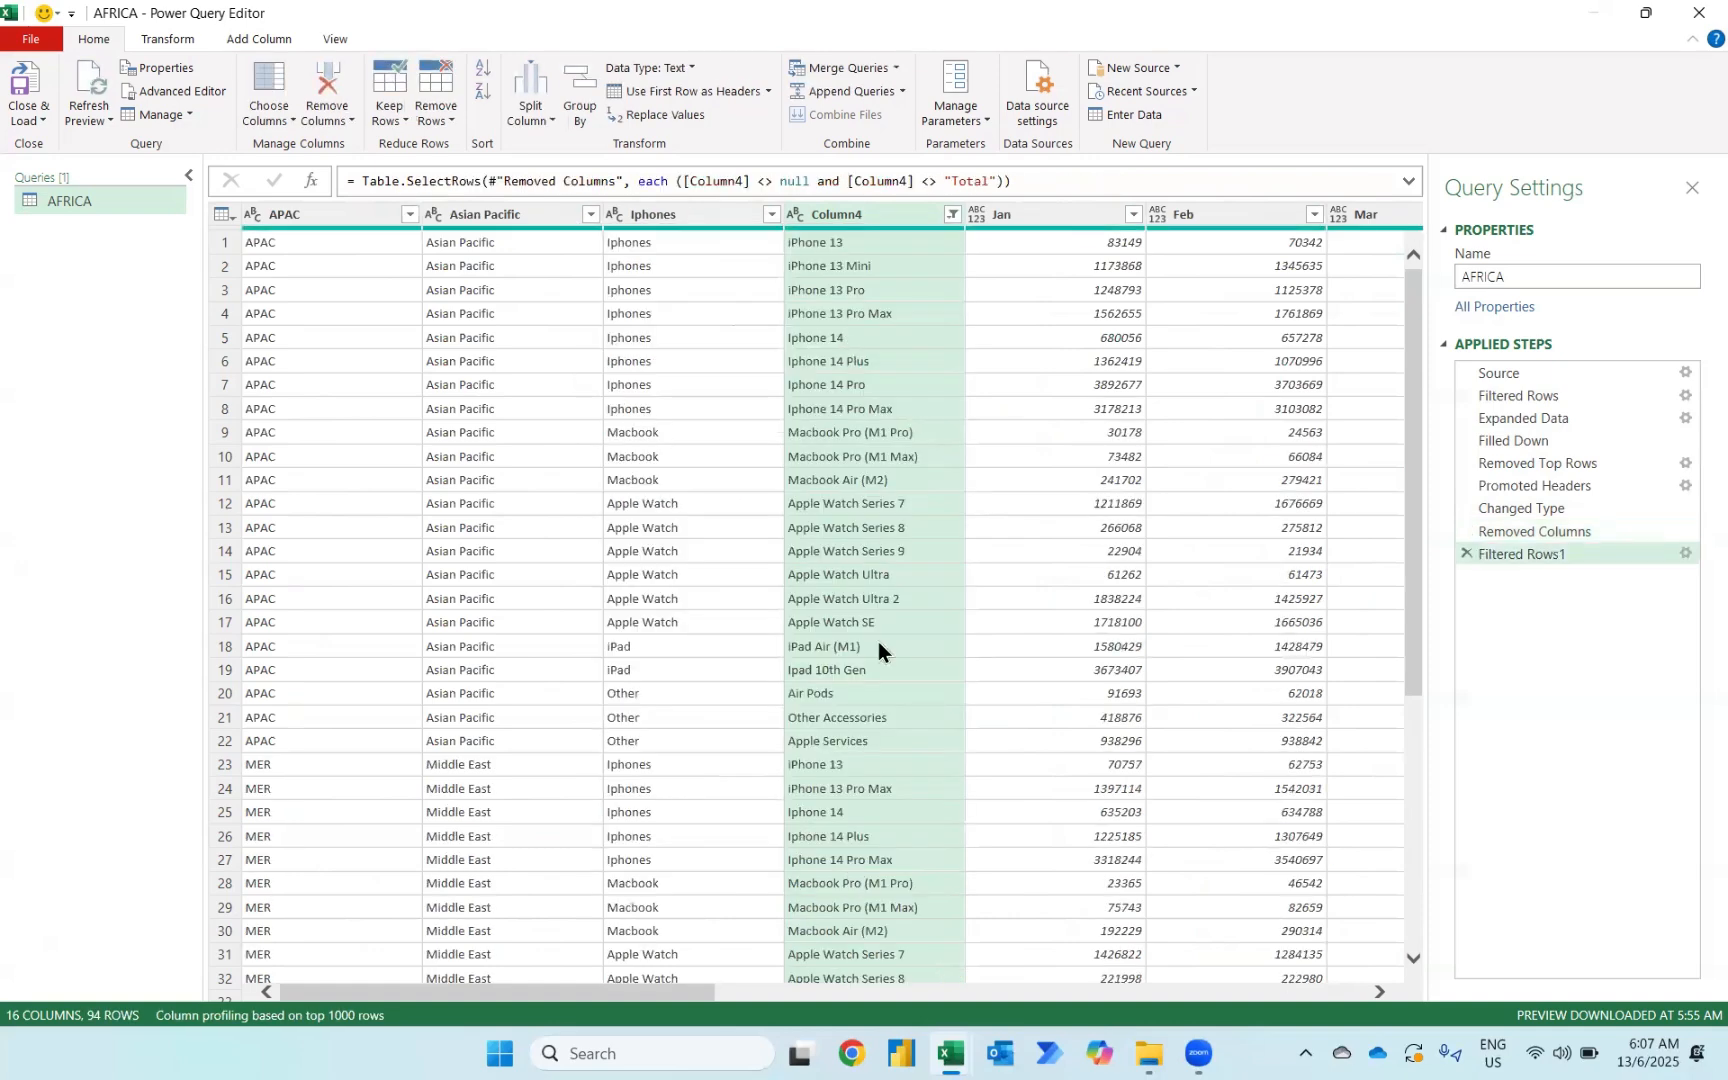
Unpivot the month columns from Jan through Dec into attribute and value columns
{"action": "left_click", "coordinate": [1064, 215]}
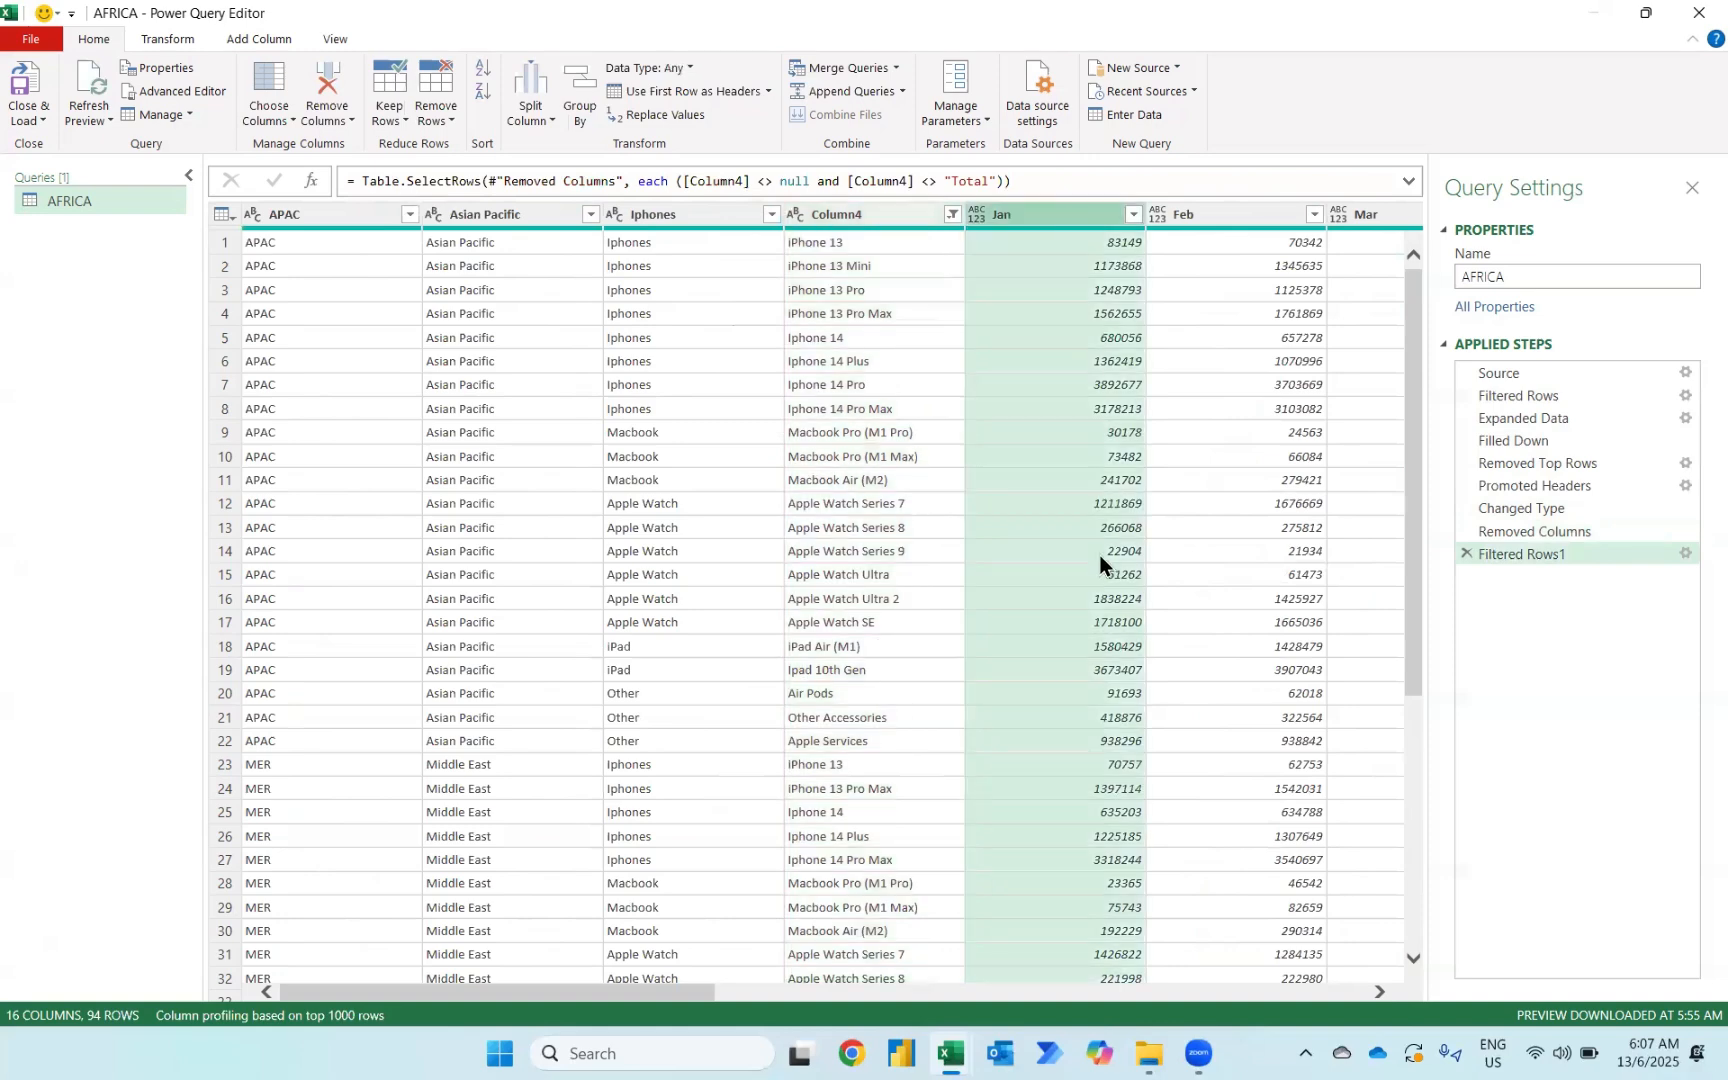
{"action": "scroll", "coordinate": [1098, 549], "scroll_direction": "right", "scroll_amount": 1}
{"action": "scroll", "coordinate": [1334, 228], "scroll_direction": "right", "scroll_amount": 10}
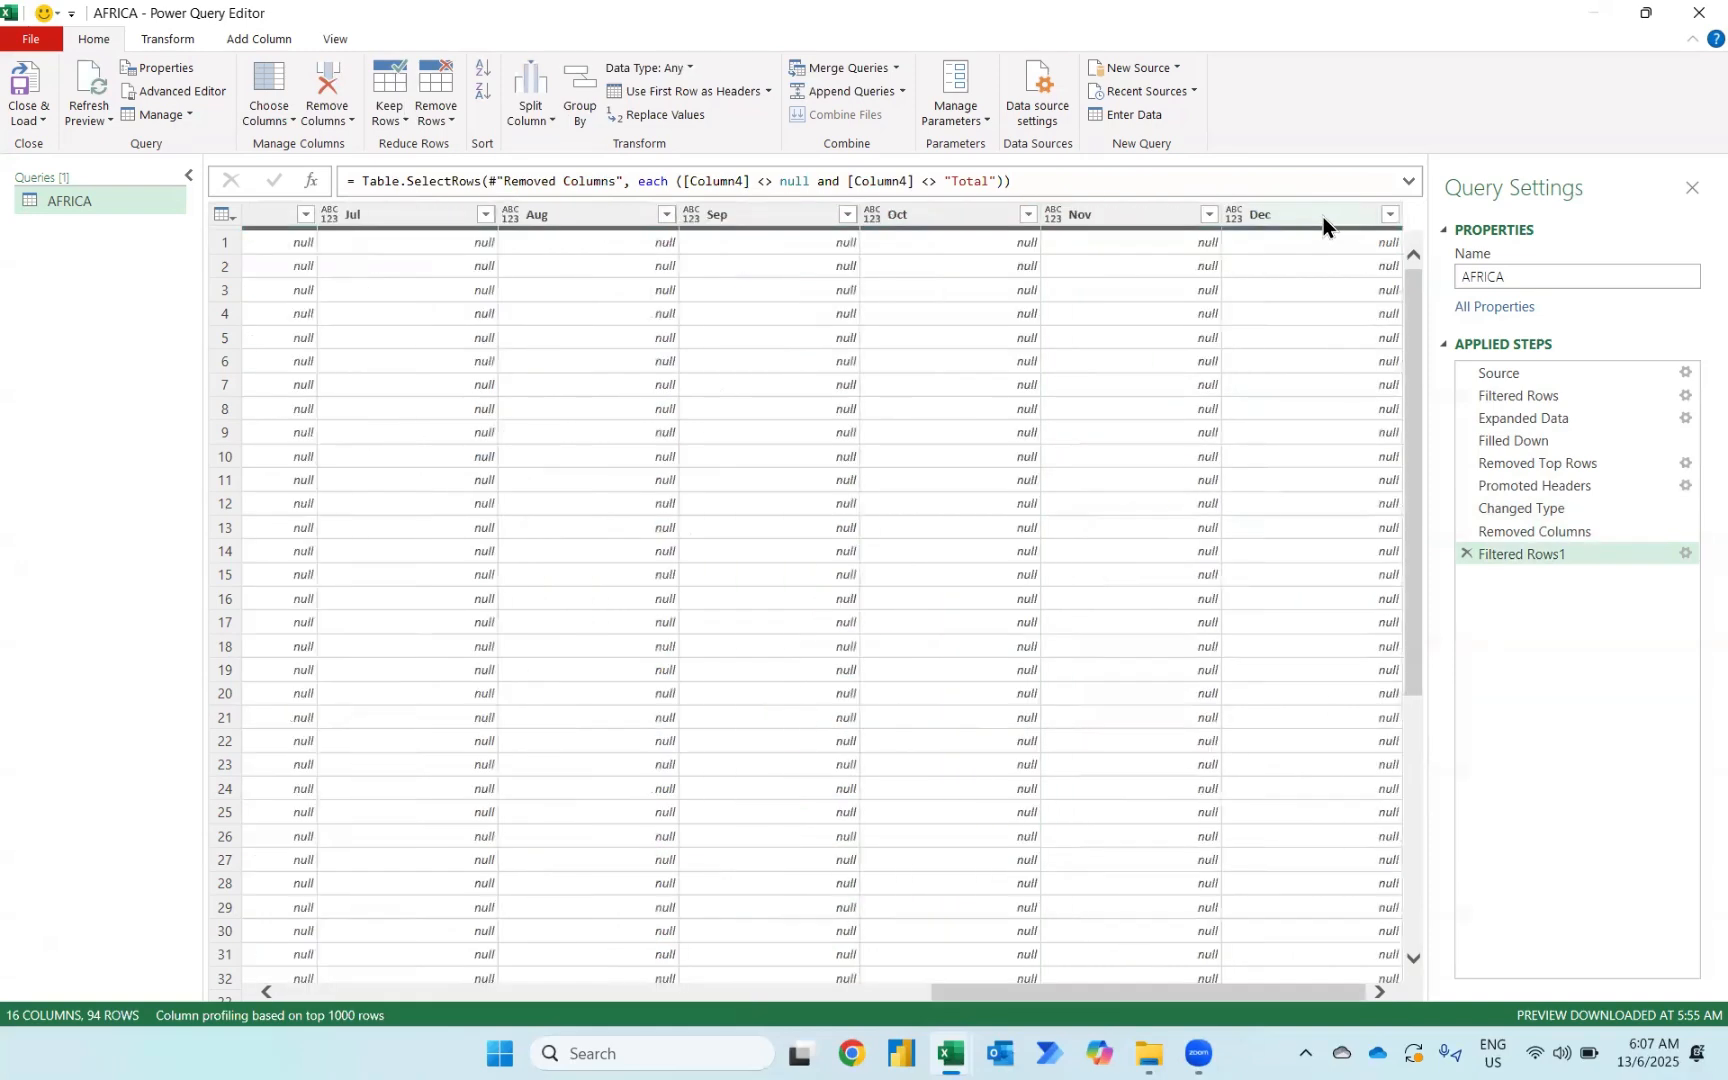
{"action": "left_click", "coordinate": [1323, 217], "text": "shift"}
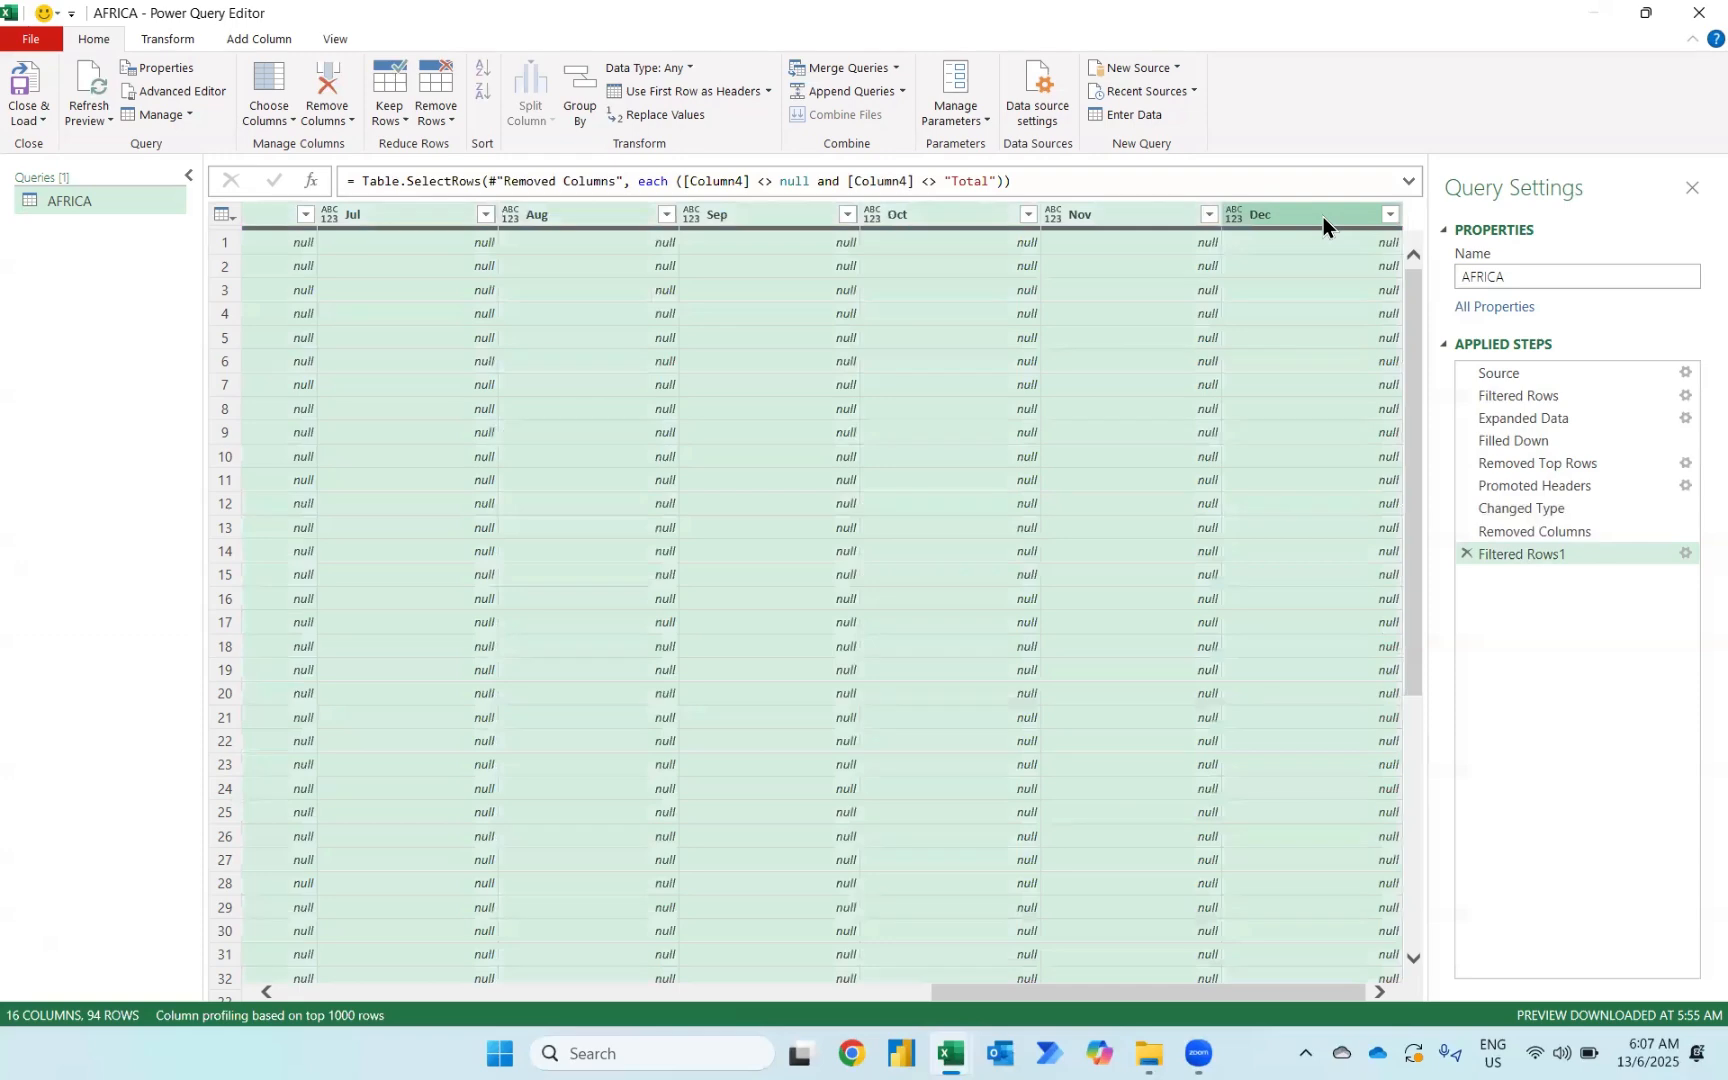
{"action": "left_click", "coordinate": [167, 39]}
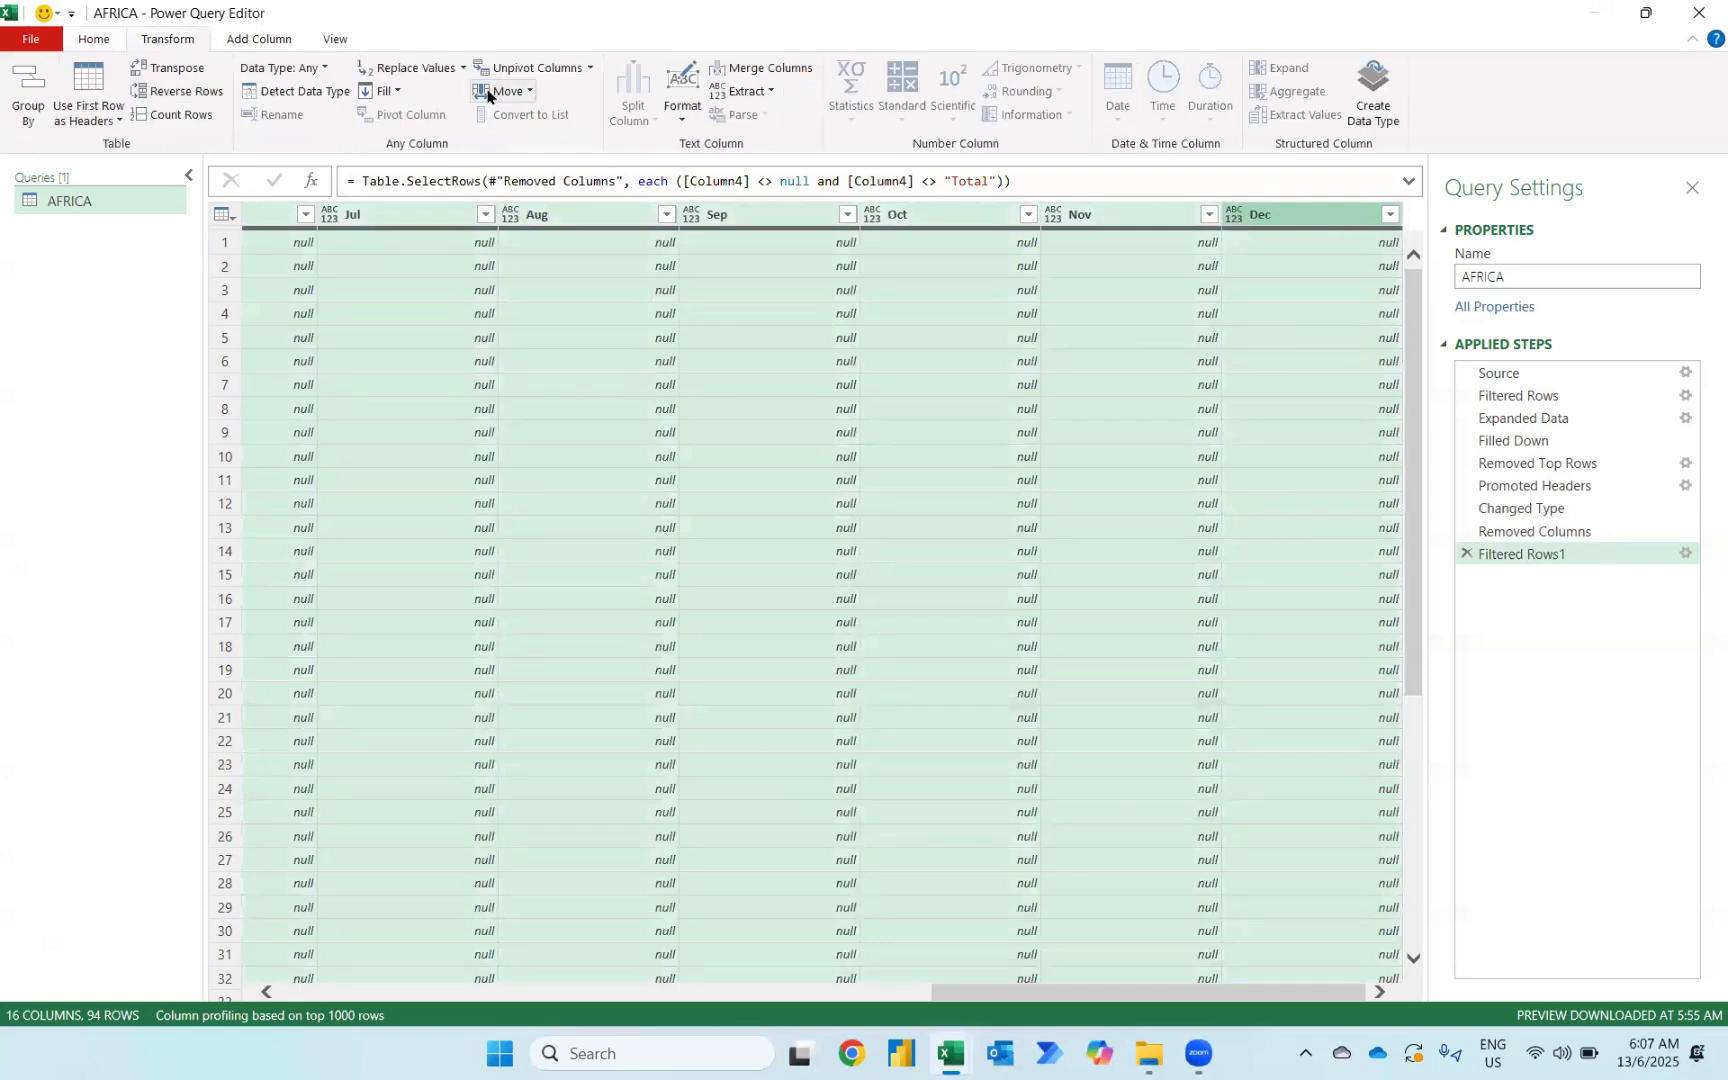
{"action": "left_click", "coordinate": [524, 67]}
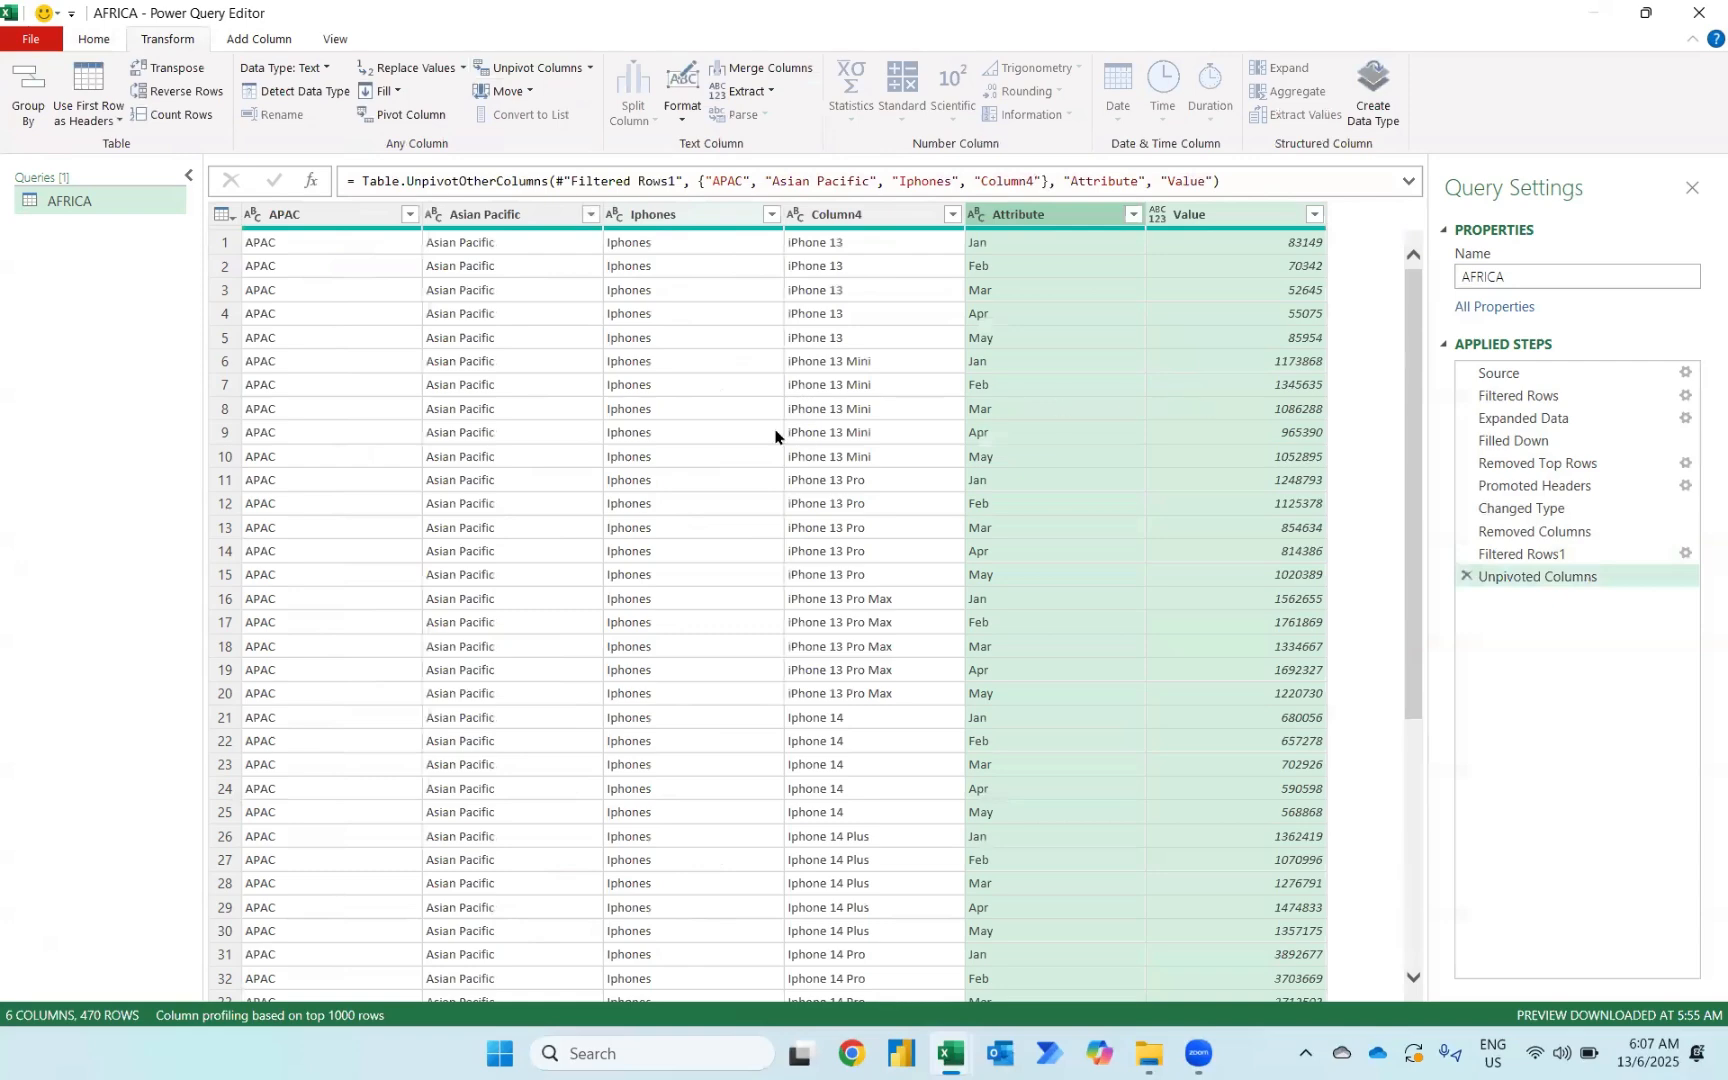
Move the Asian Pacific column in front of the APAC column and rename it Region
{"action": "left_click_drag", "start_coordinate": [540, 214], "coordinate": [310, 217]}
{"action": "double_click", "coordinate": [300, 212]}
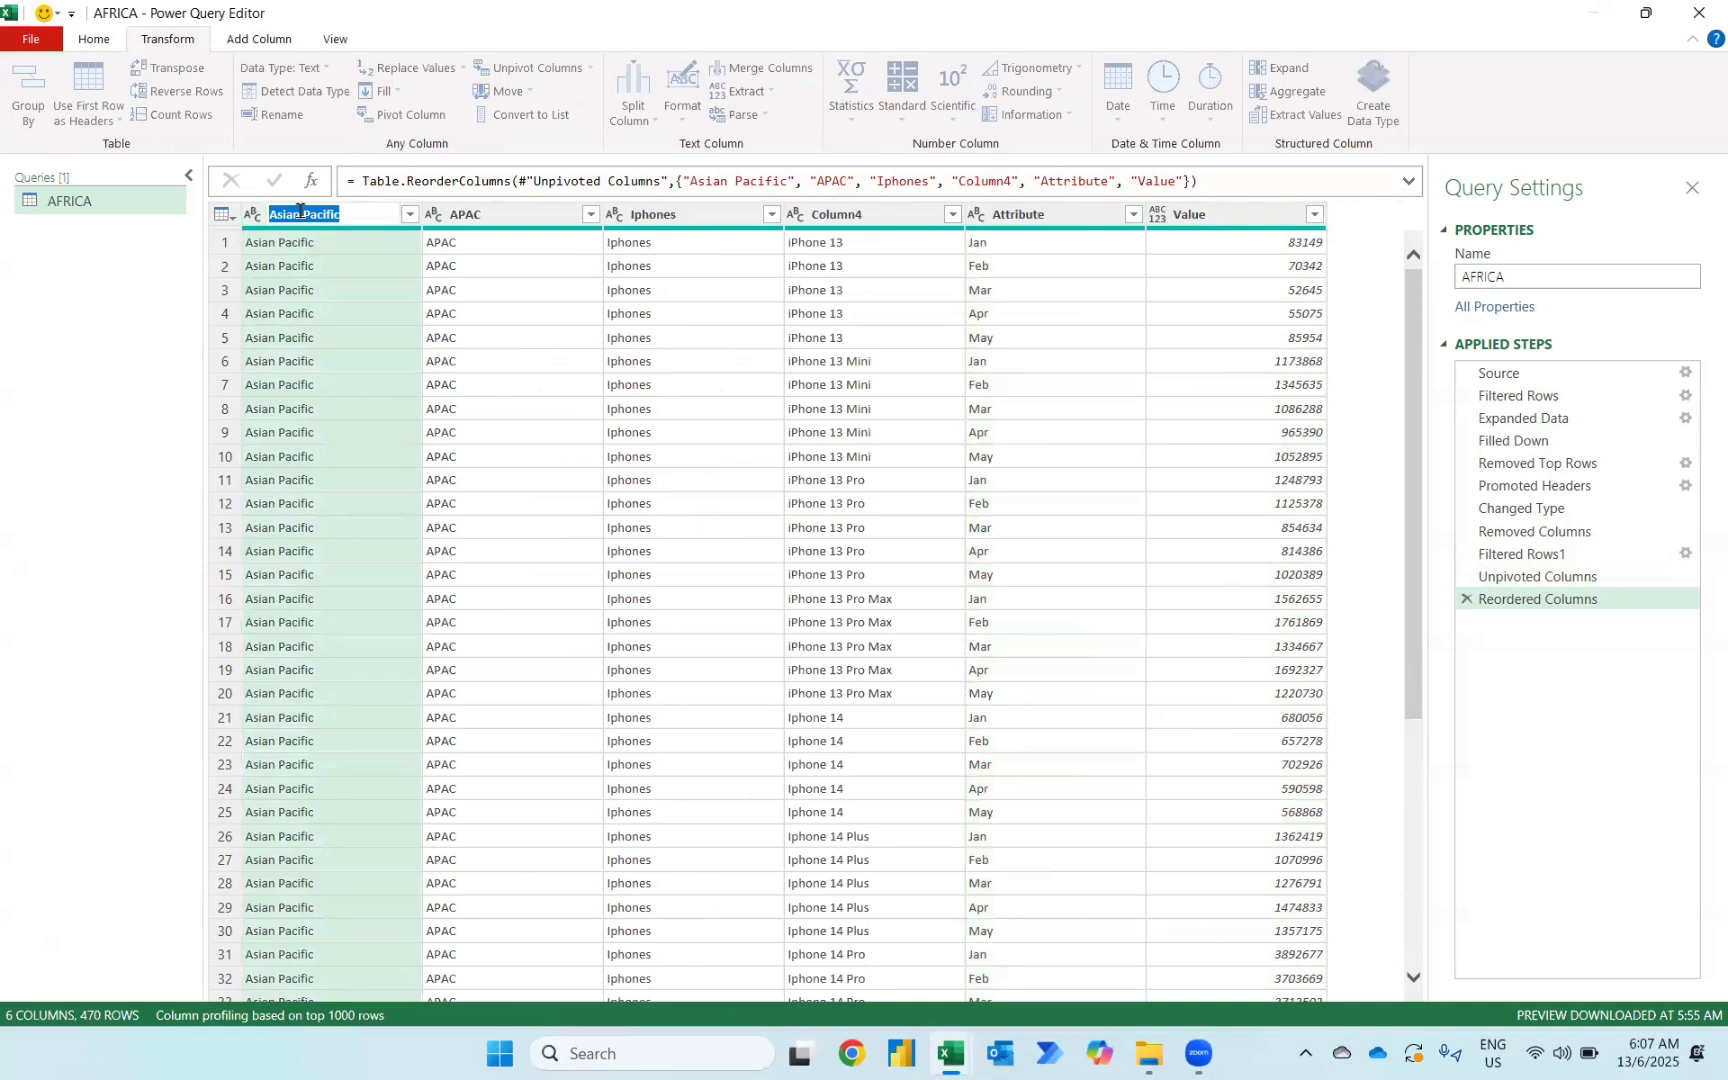
{"action": "type", "text": "Region"}
{"action": "key", "text": "Return"}
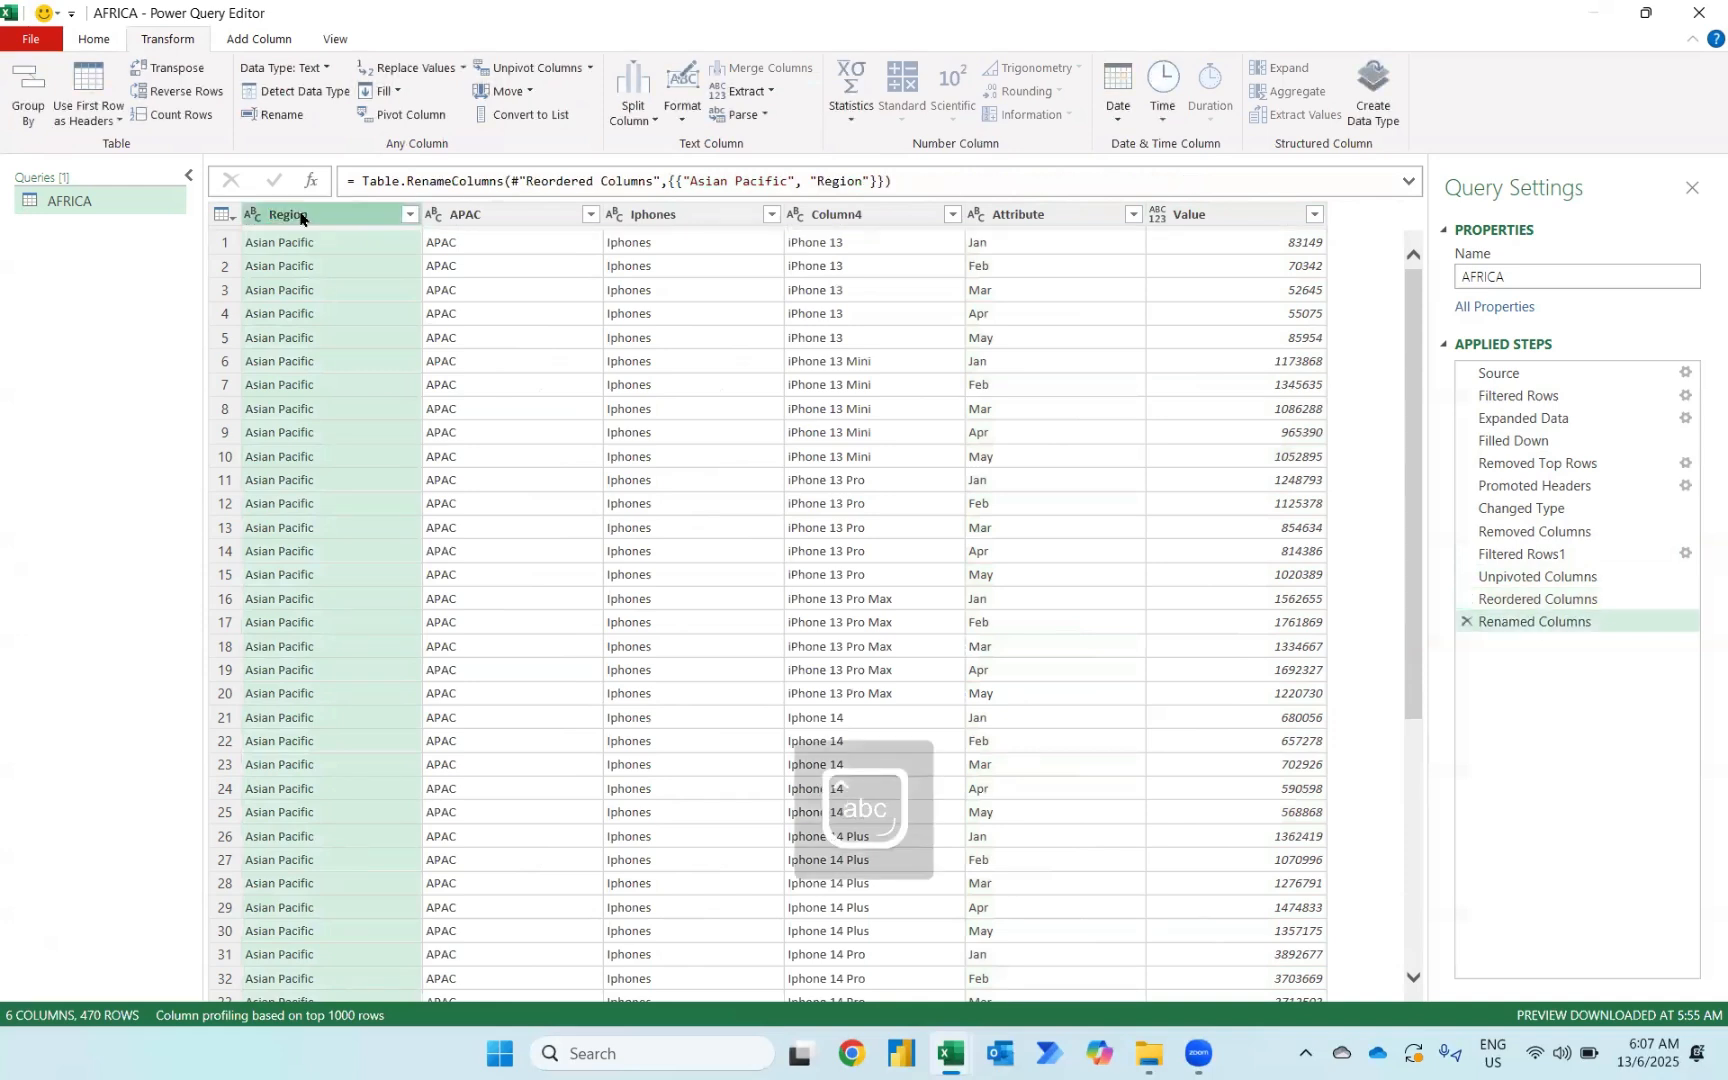
Rename the APAC column to Code and the Iphones column to Products
{"action": "double_click", "coordinate": [504, 209]}
{"action": "type", "text": "c"}
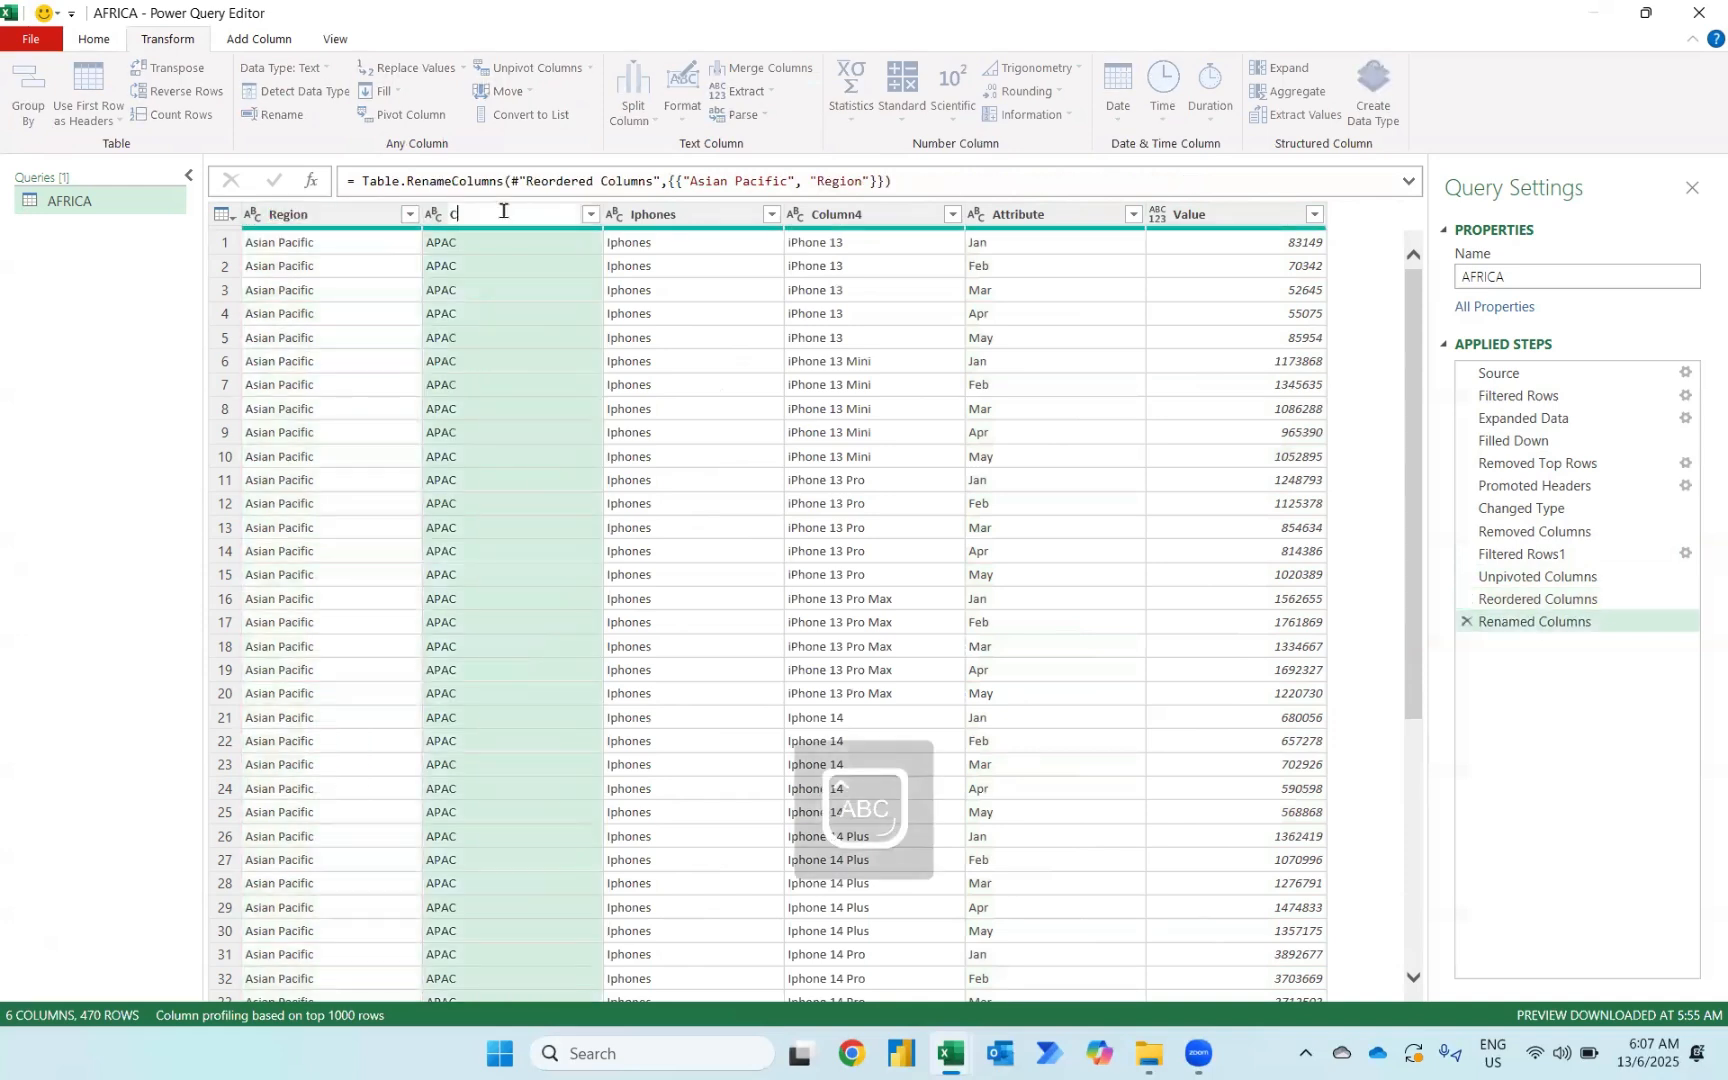
{"action": "type", "text": "ode"}
{"action": "key", "text": "Return"}
{"action": "left_click", "coordinate": [653, 214]}
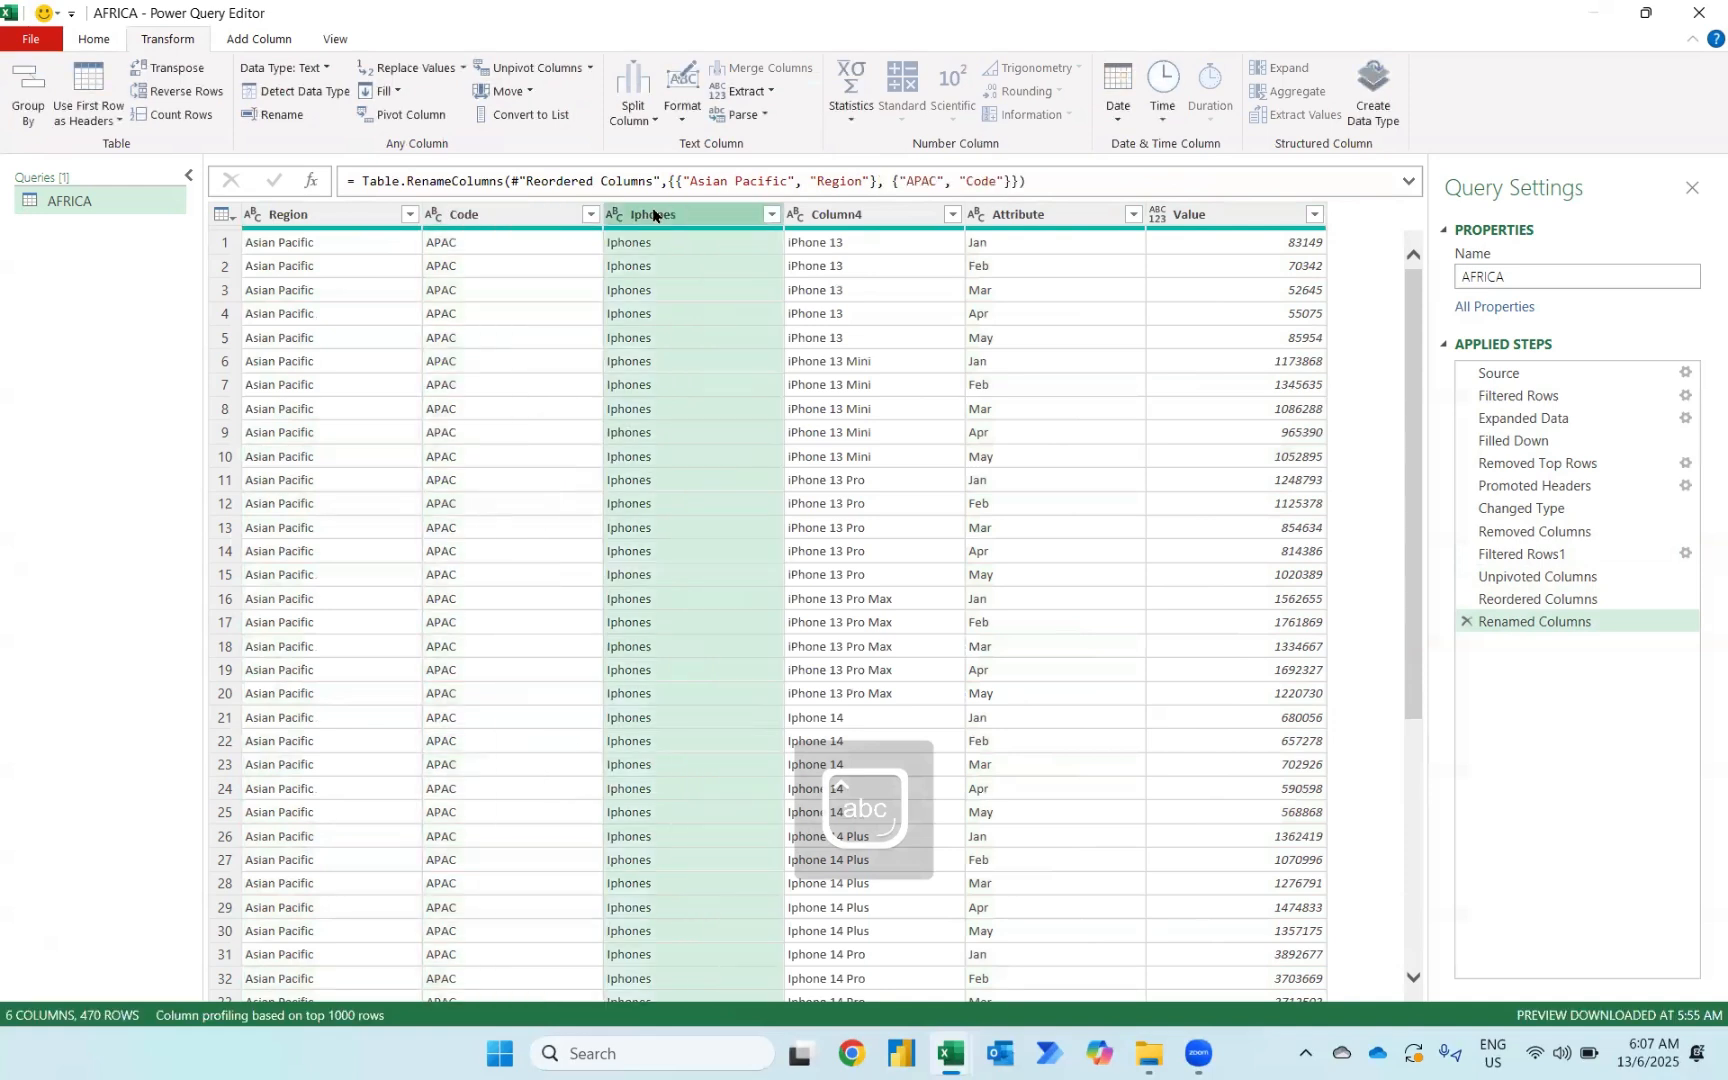
{"action": "double_click", "coordinate": [653, 214]}
{"action": "type", "text": "Products"}
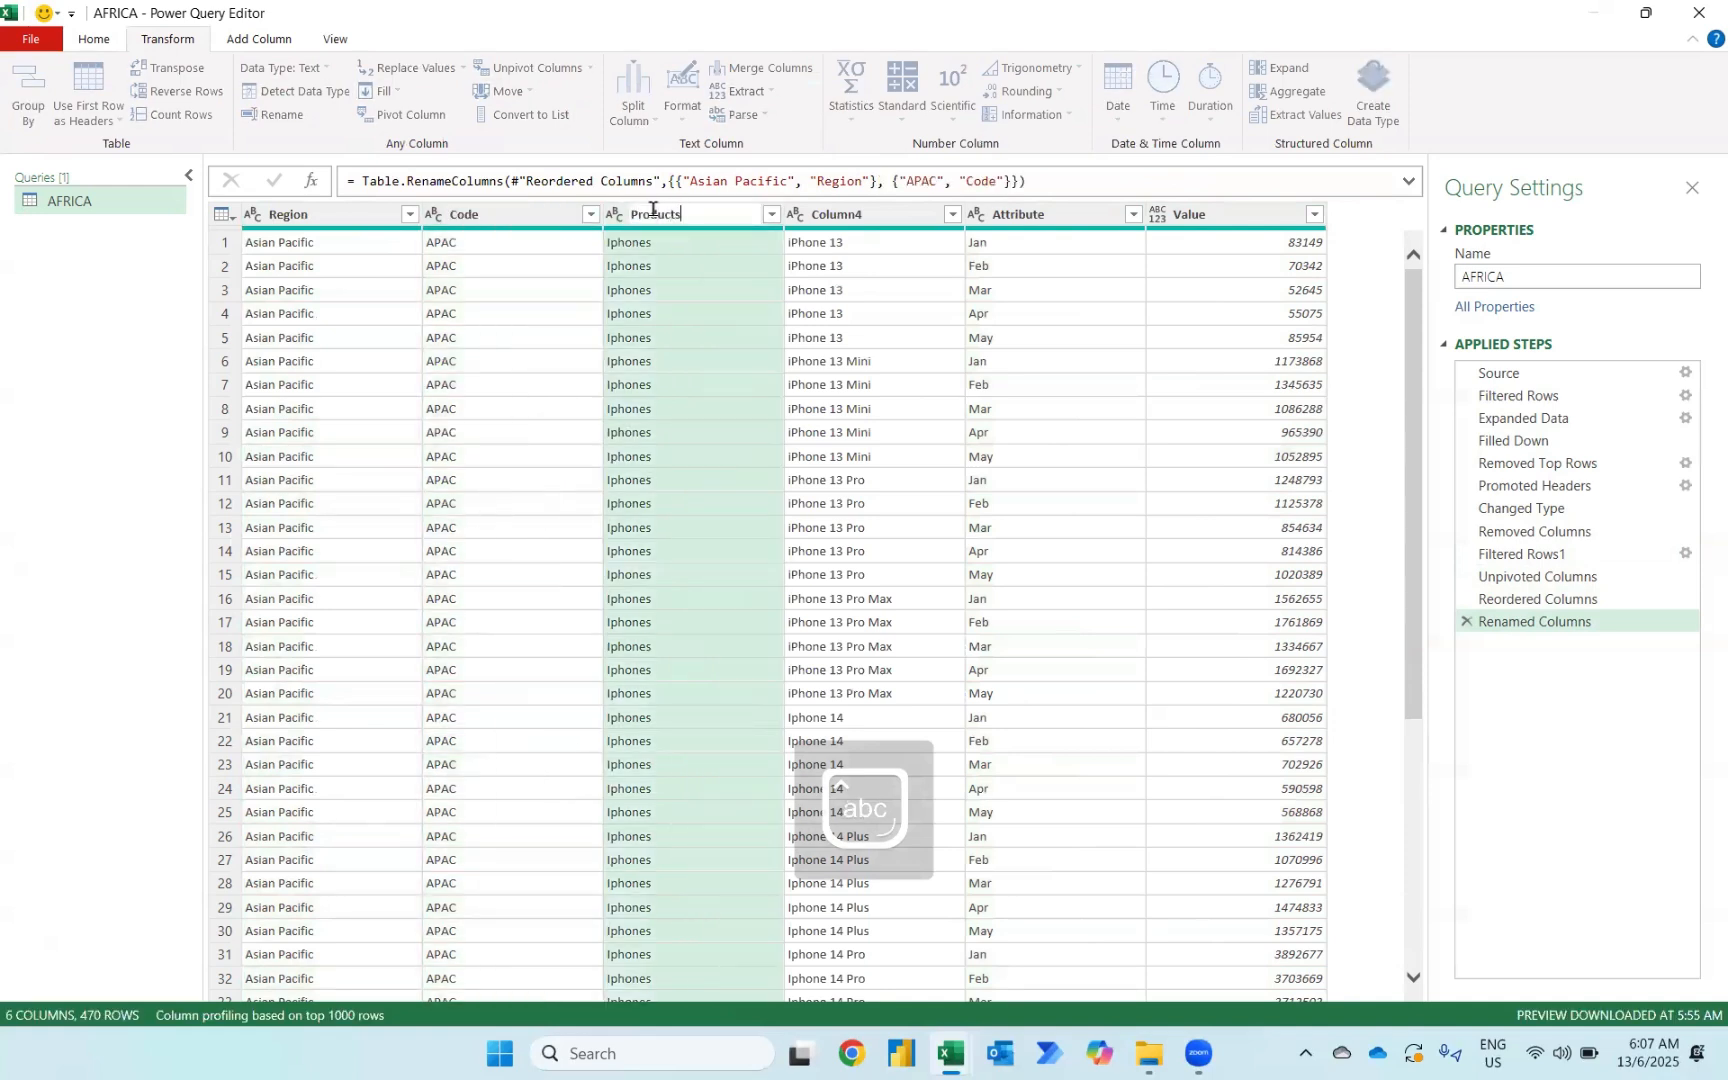
{"action": "key", "text": "Return"}
Rename Column4 to Models and the Attribute column to Months
{"action": "double_click", "coordinate": [834, 212]}
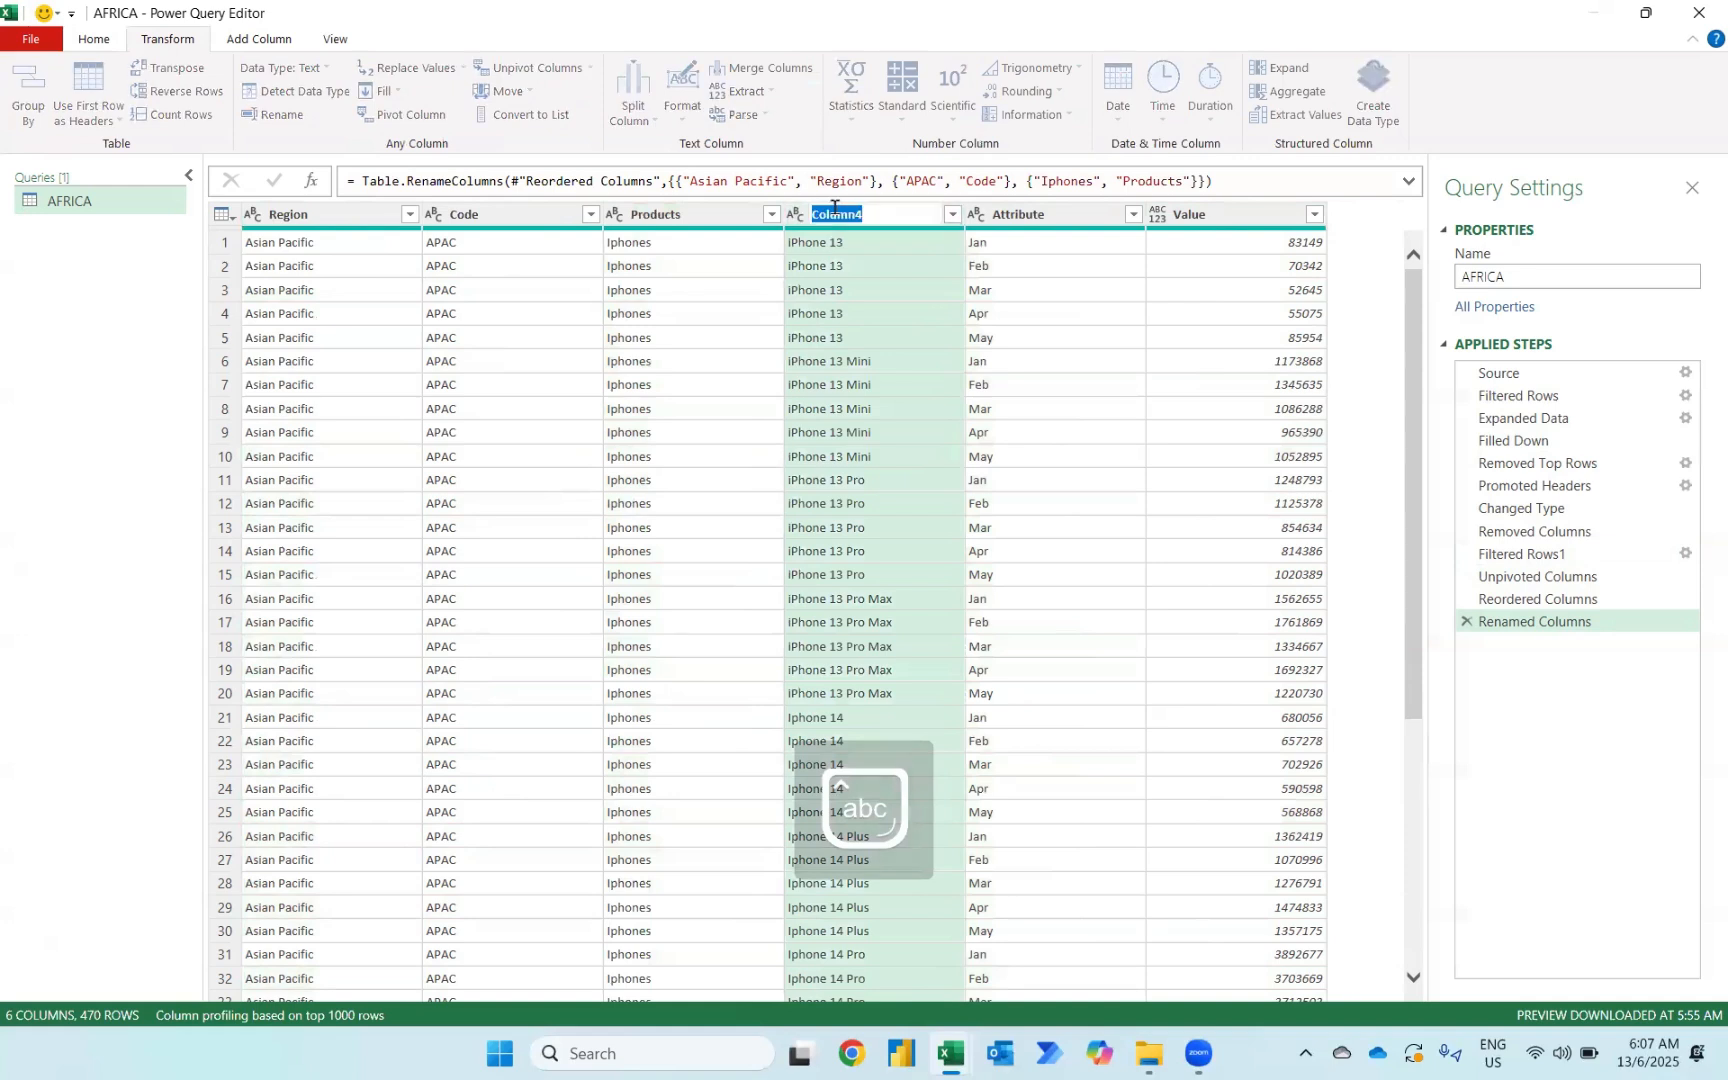
{"action": "type", "text": "Models"}
{"action": "key", "text": "Return"}
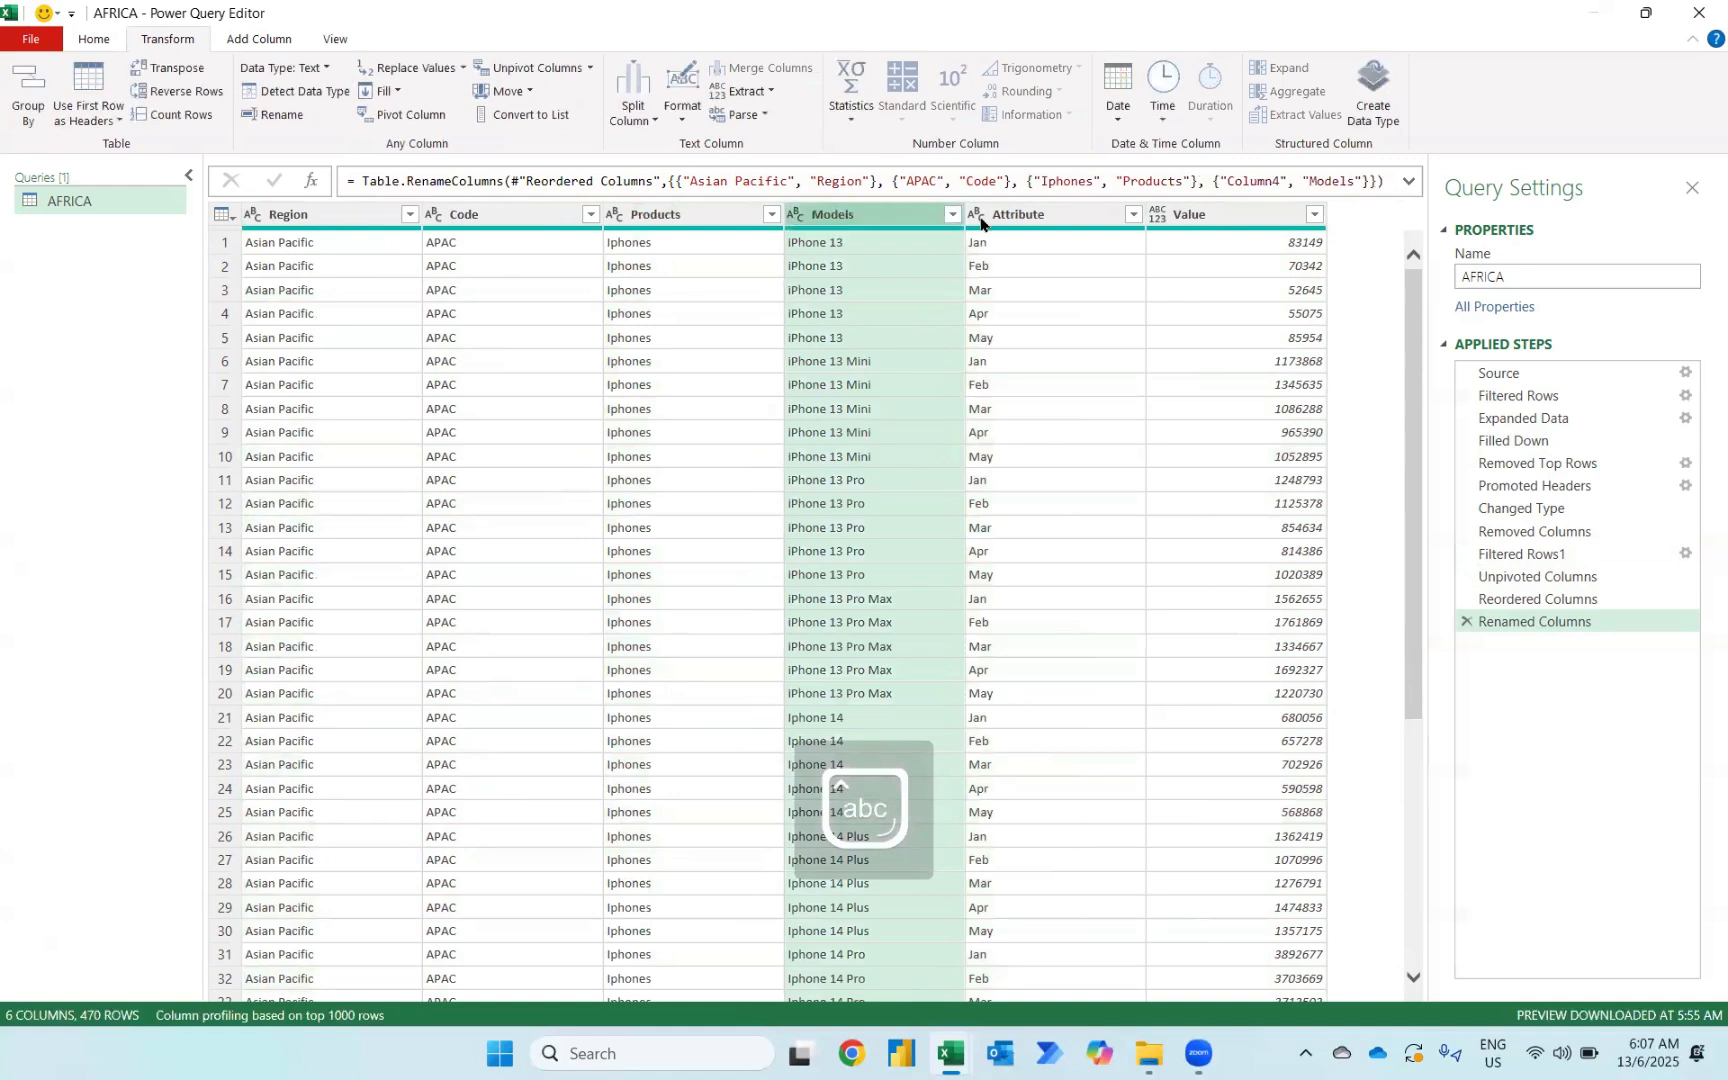
{"action": "double_click", "coordinate": [1030, 212]}
{"action": "type", "text": "Month"}
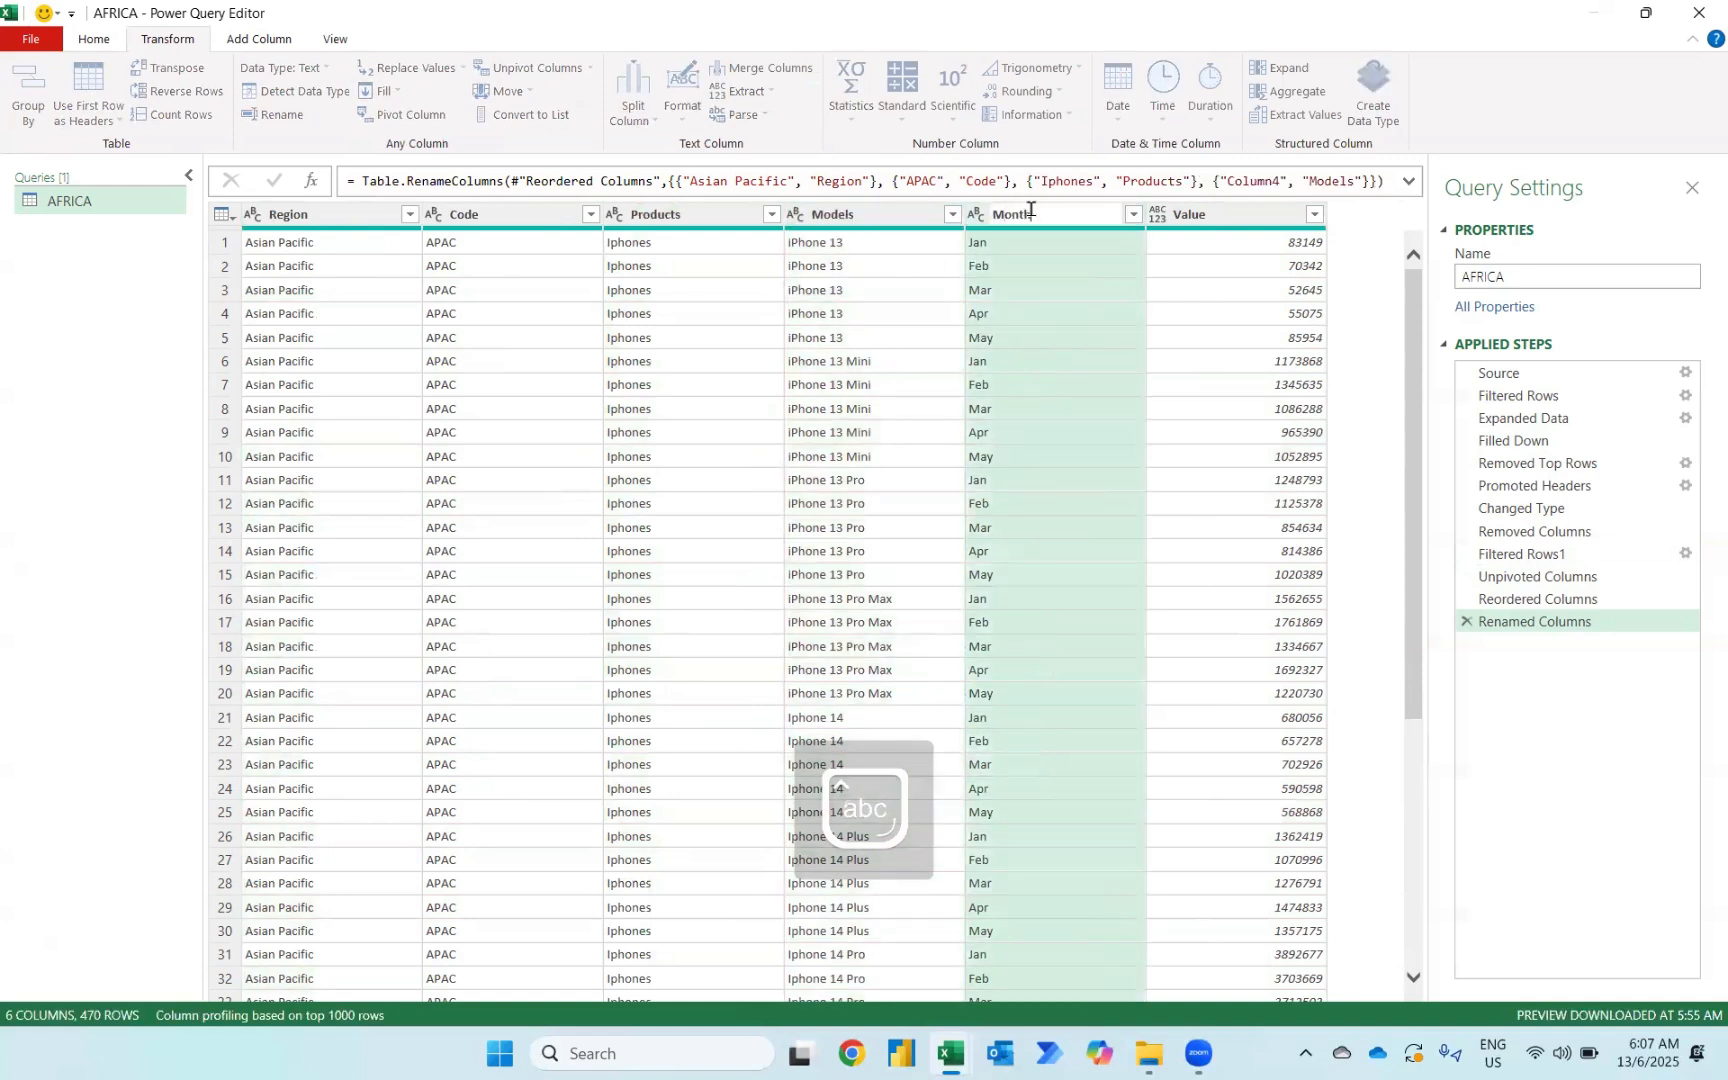
{"action": "type", "text": "s"}
{"action": "key", "text": "Return"}
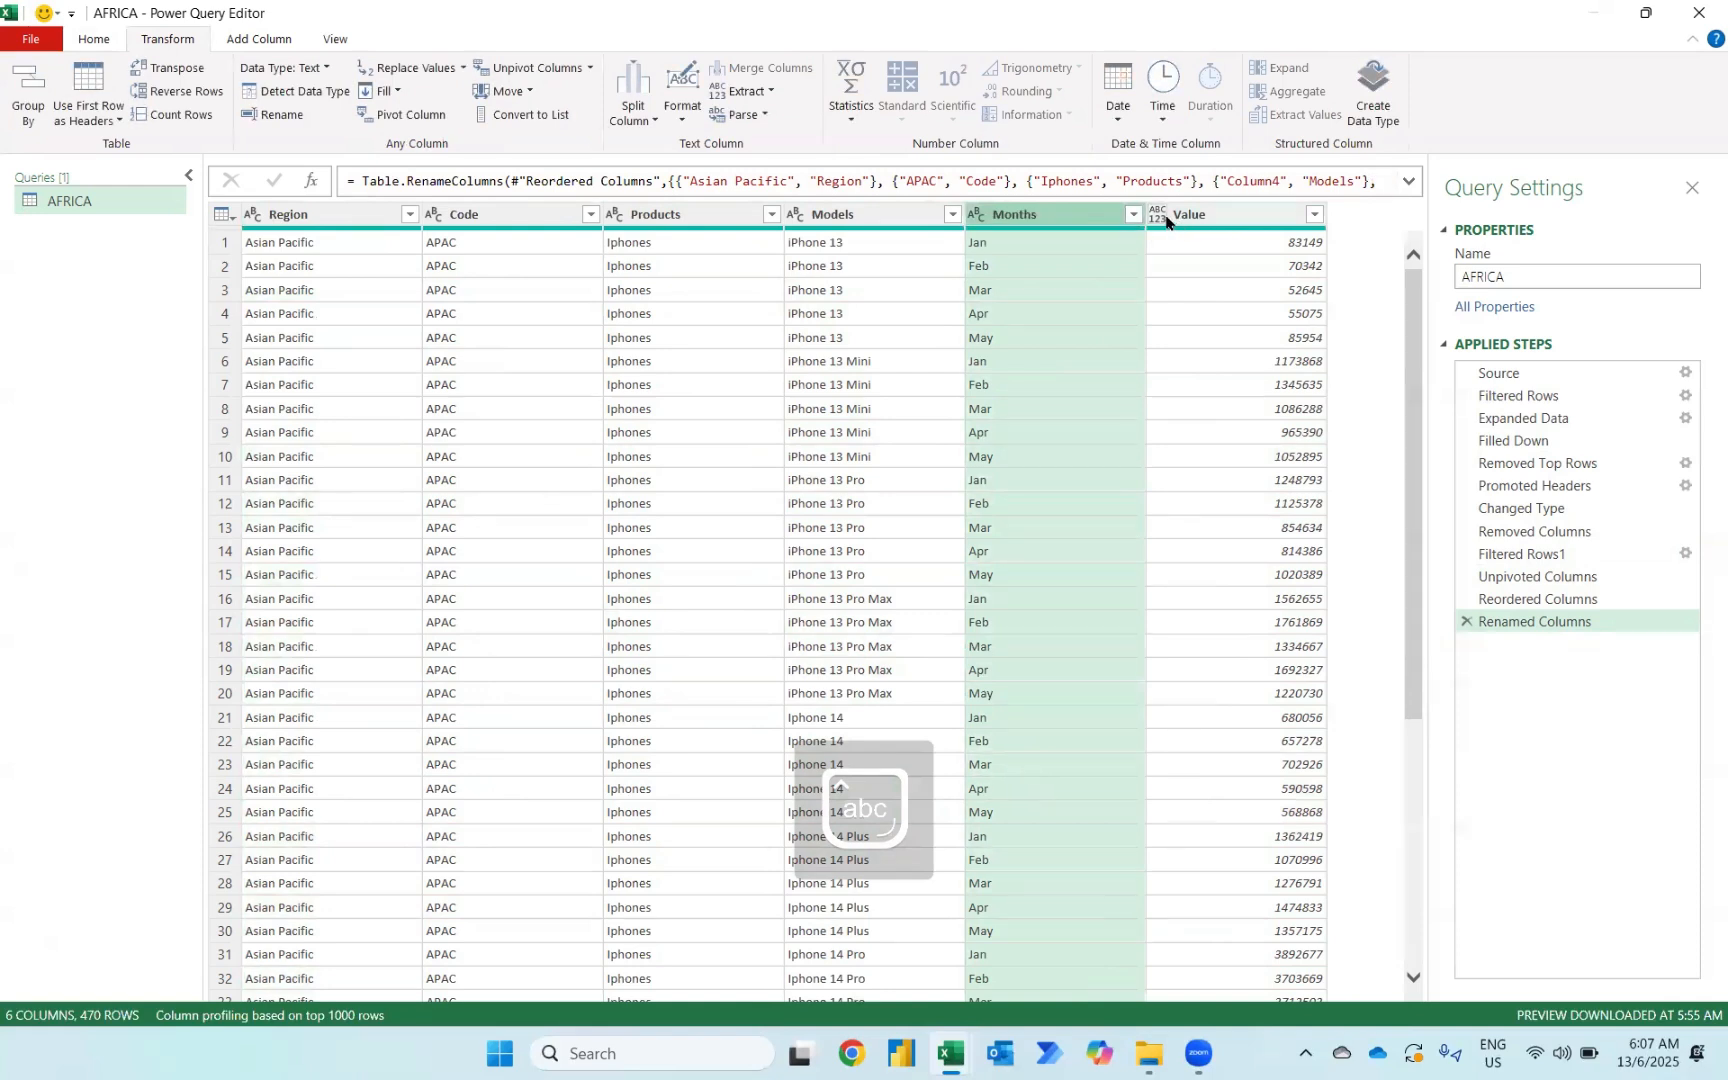
Set the Value column's data type to Whole Number
{"action": "left_click", "coordinate": [1160, 215]}
{"action": "left_click", "coordinate": [1195, 283]}
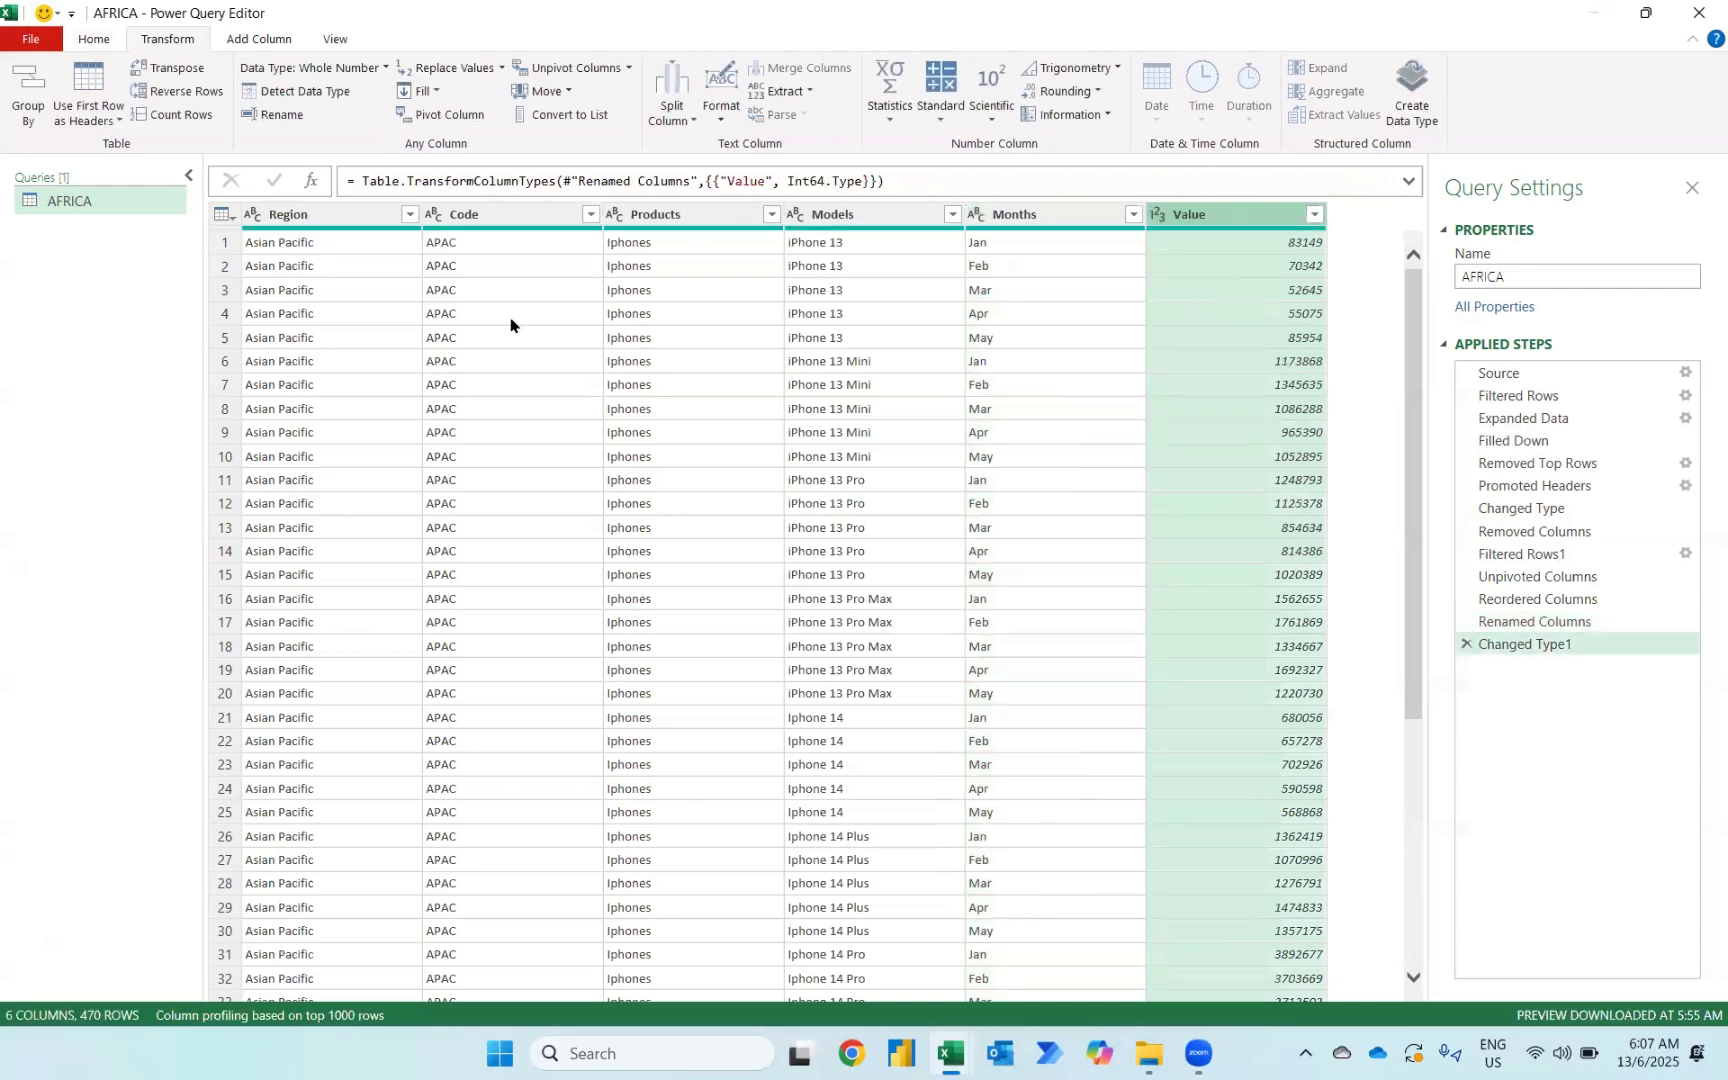
Capitalize each word in the Region column and check its distinct values
{"action": "left_click", "coordinate": [409, 215]}
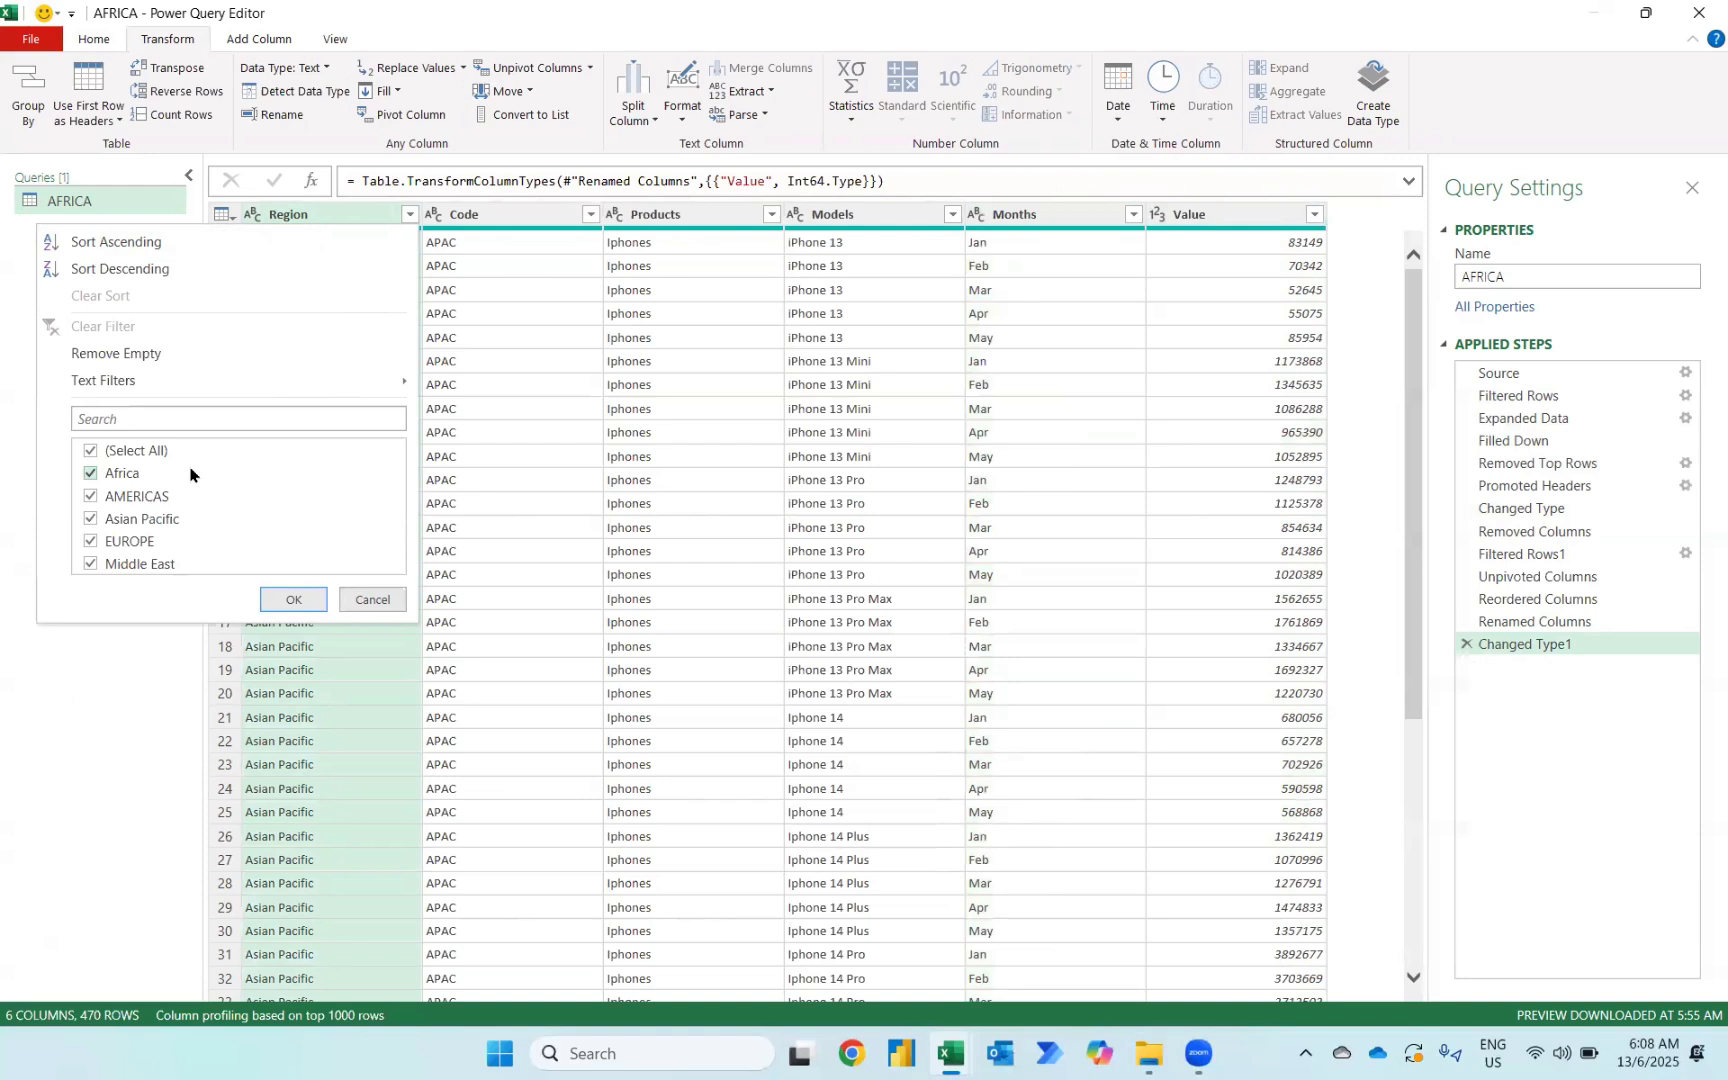
{"action": "key", "text": "Escape"}
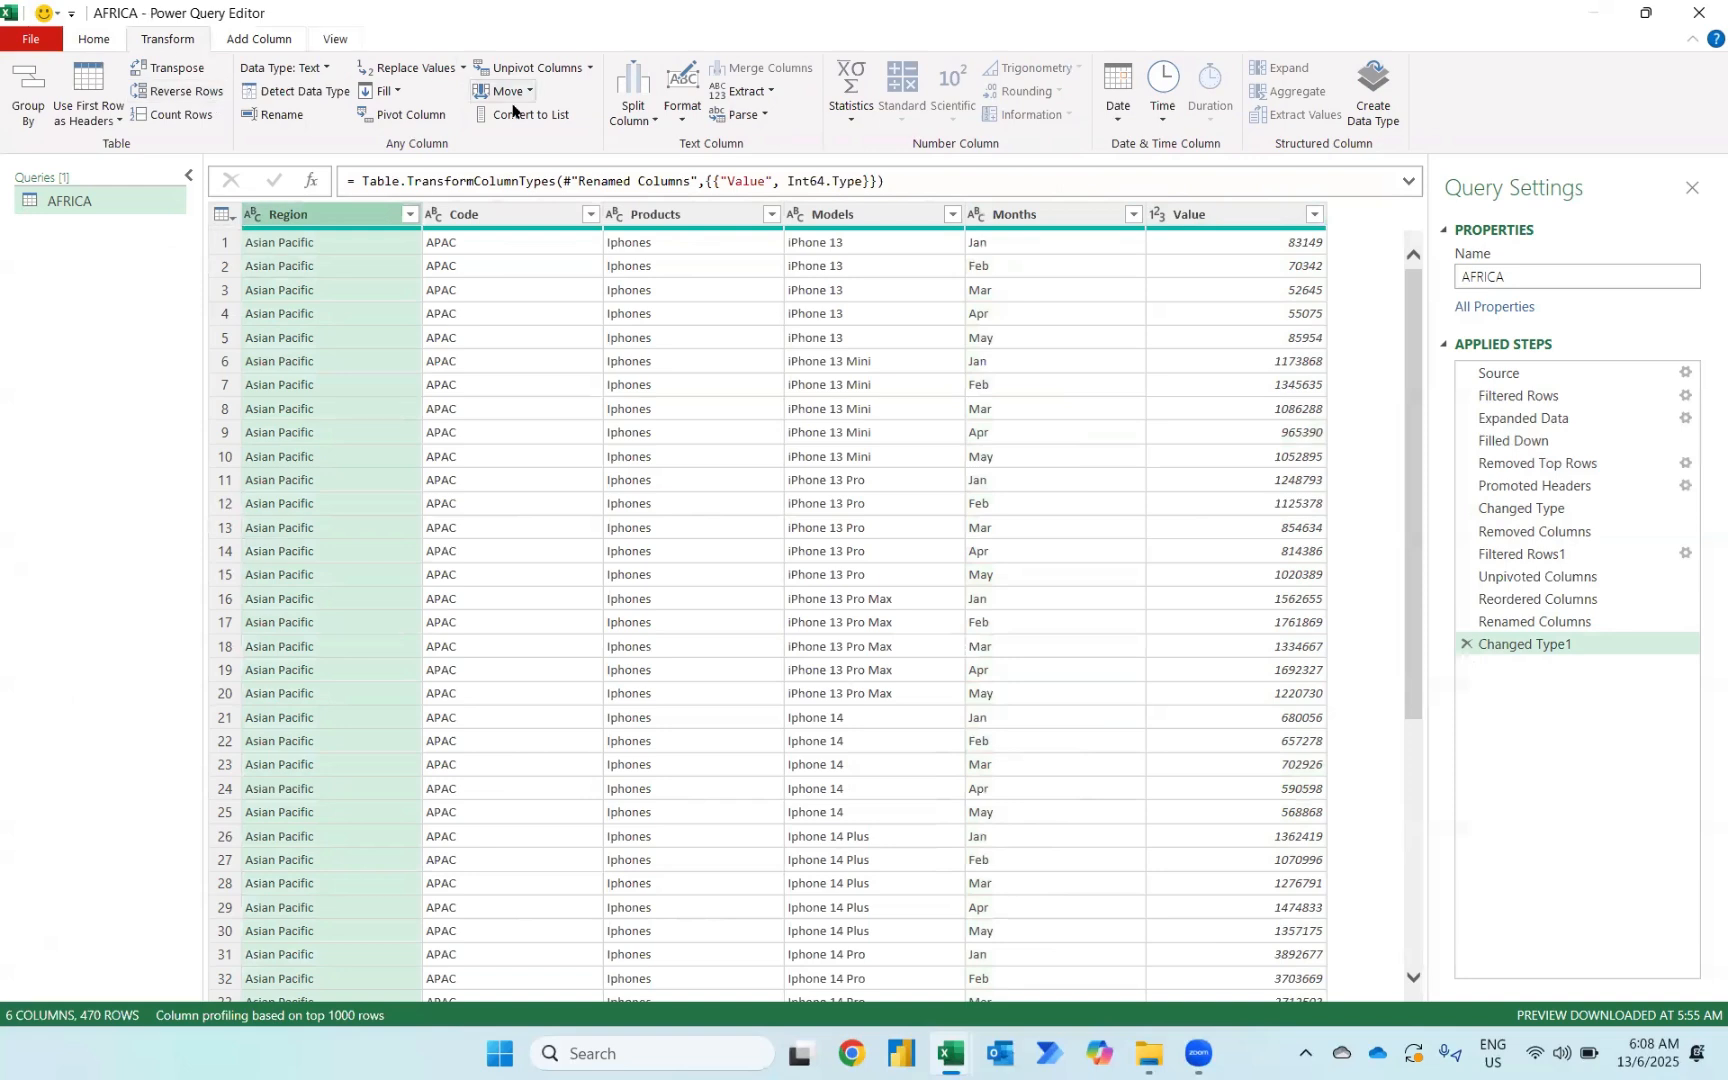
{"action": "left_click", "coordinate": [683, 118]}
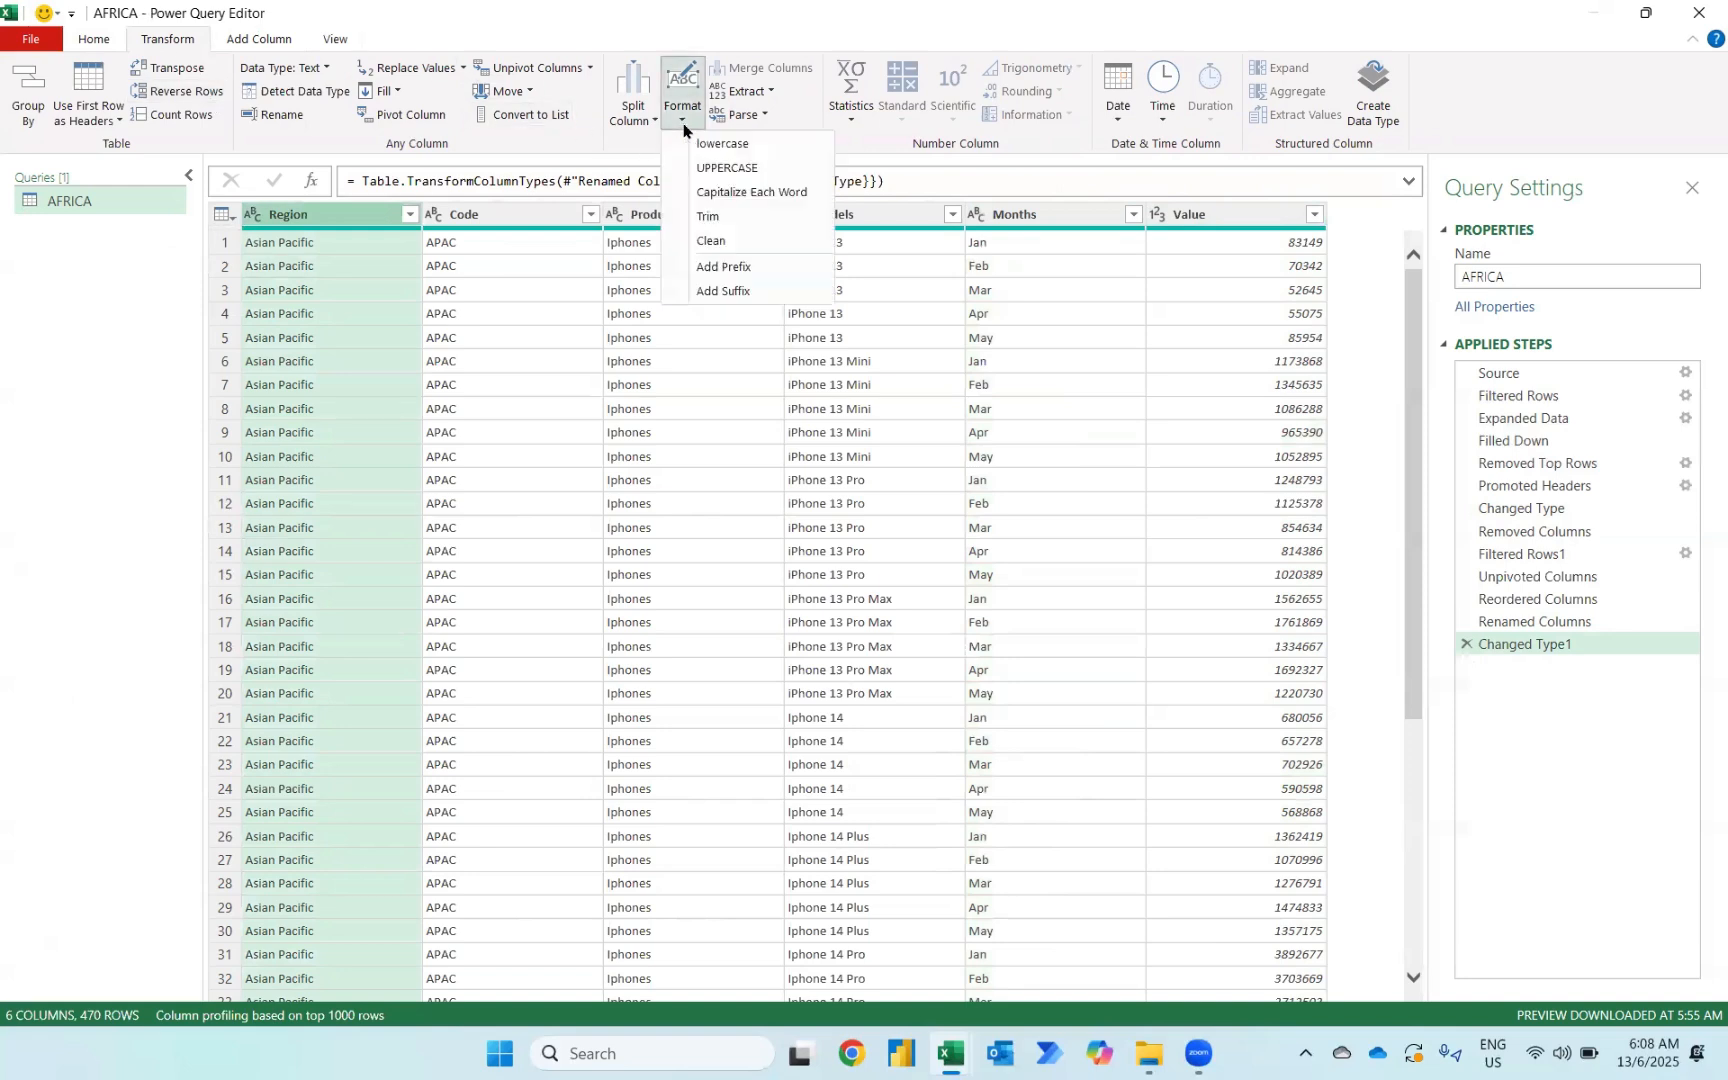
{"action": "left_click", "coordinate": [707, 192]}
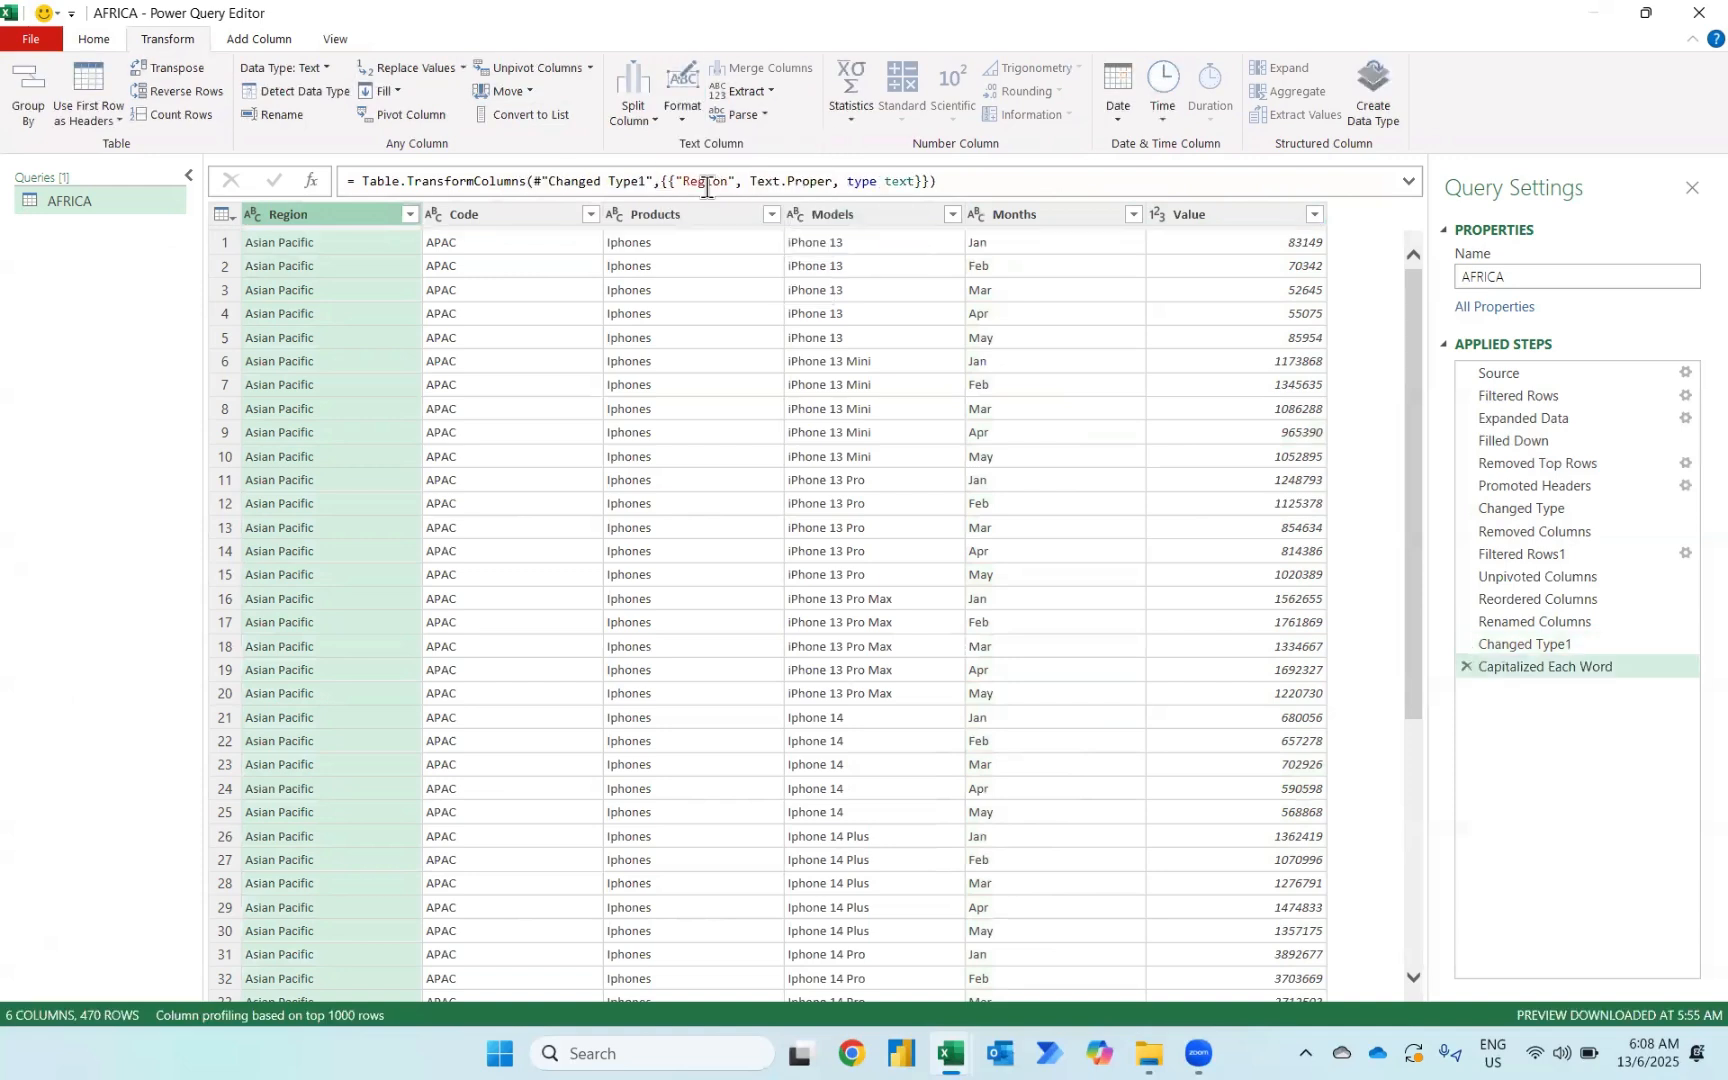
{"action": "left_click", "coordinate": [410, 214]}
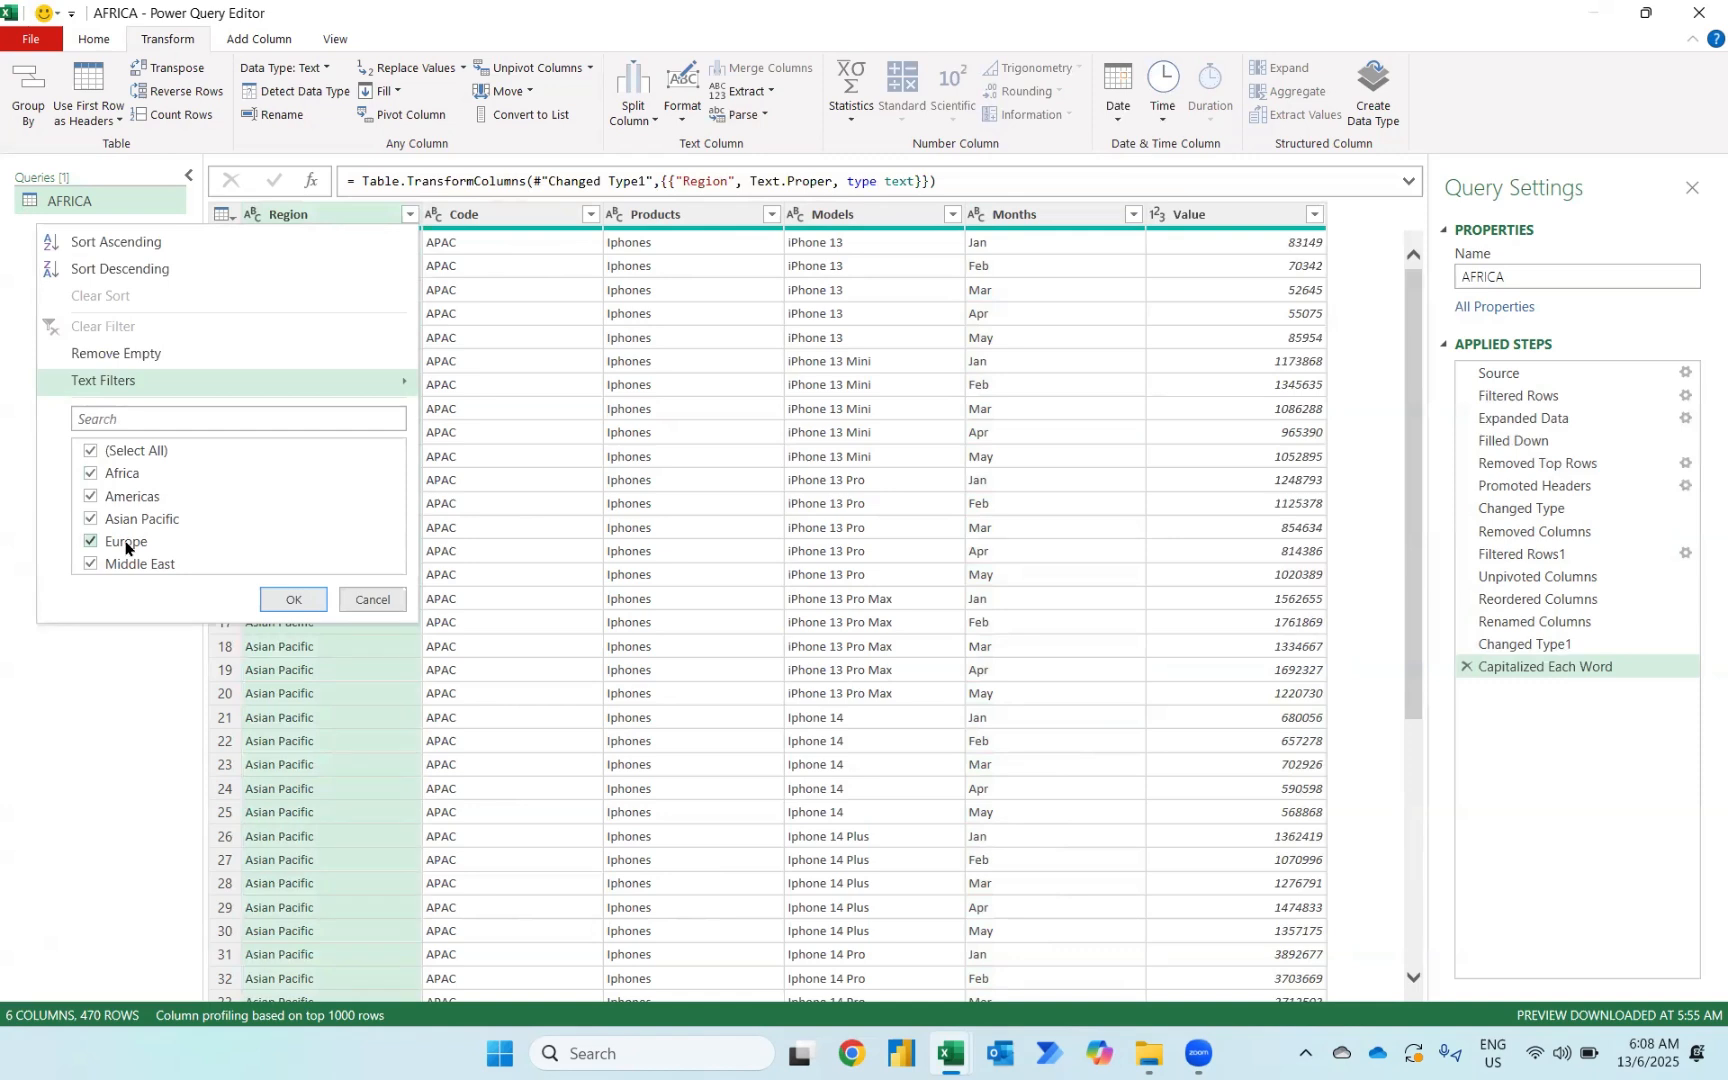
{"action": "key", "text": "Escape"}
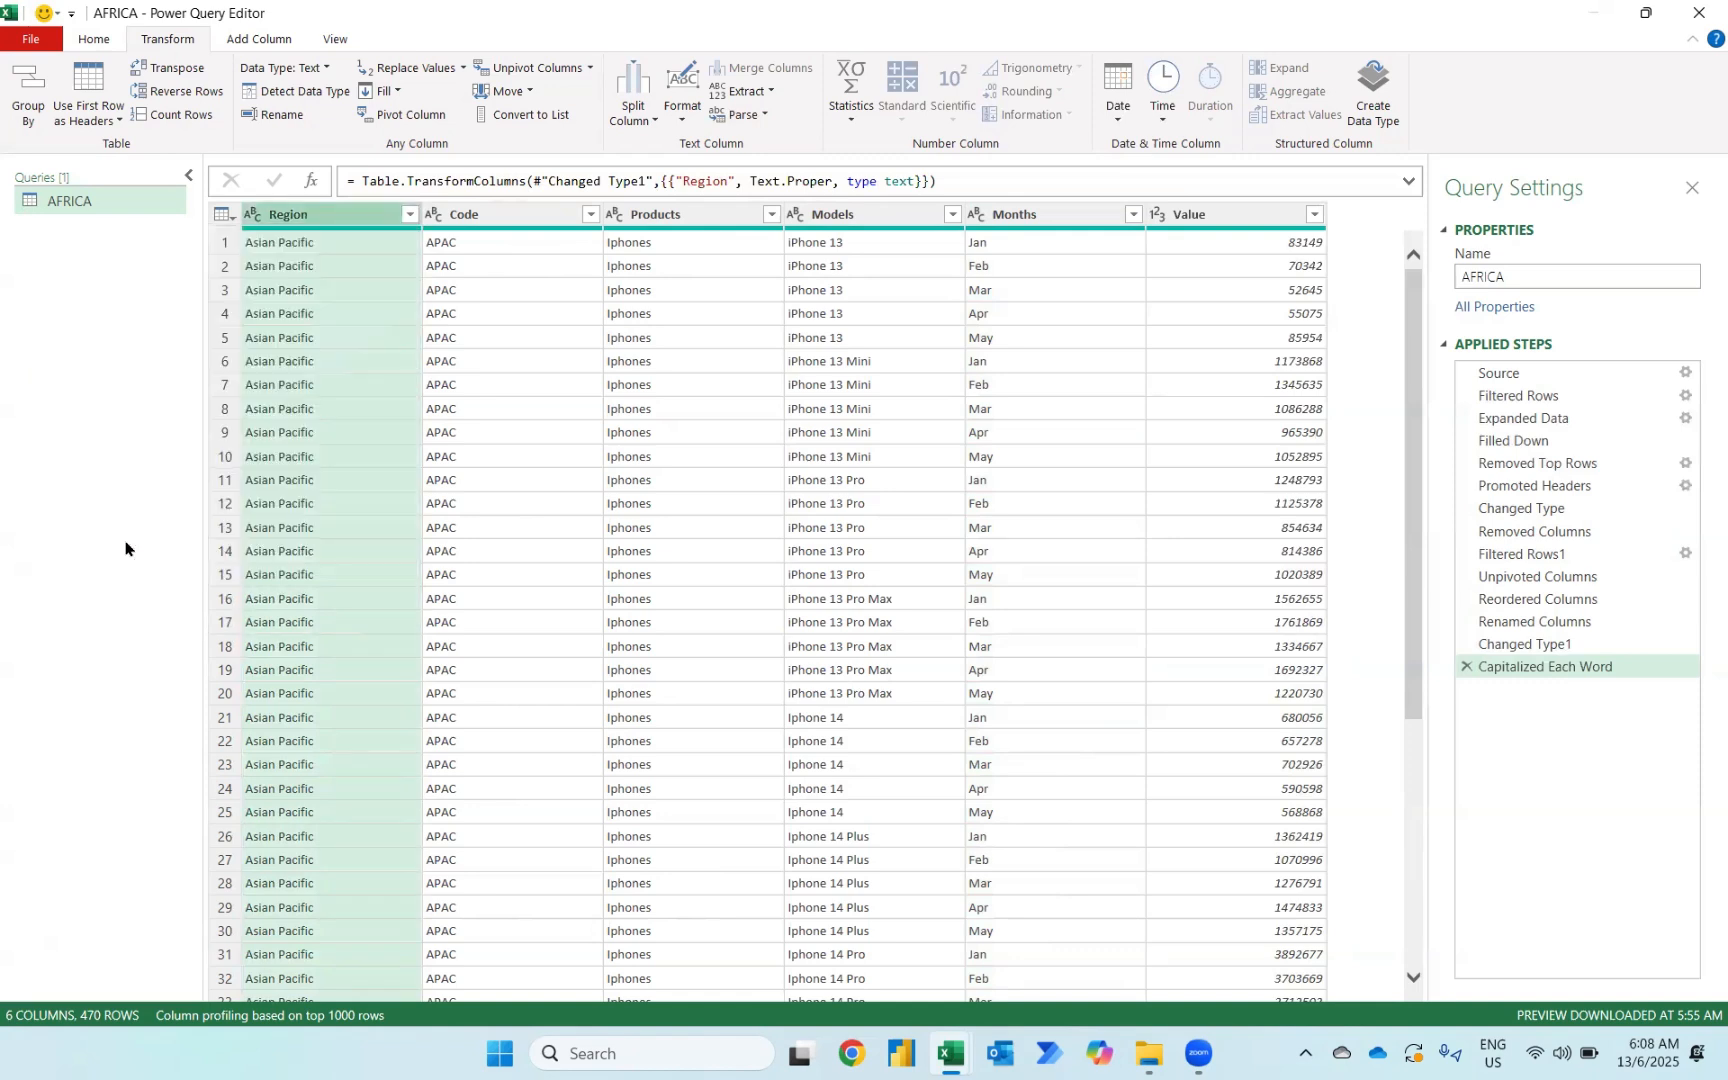
Load the query to a new worksheet as a PivotTable Report, with Products as rows and Value summed
{"action": "left_click", "coordinate": [90, 43]}
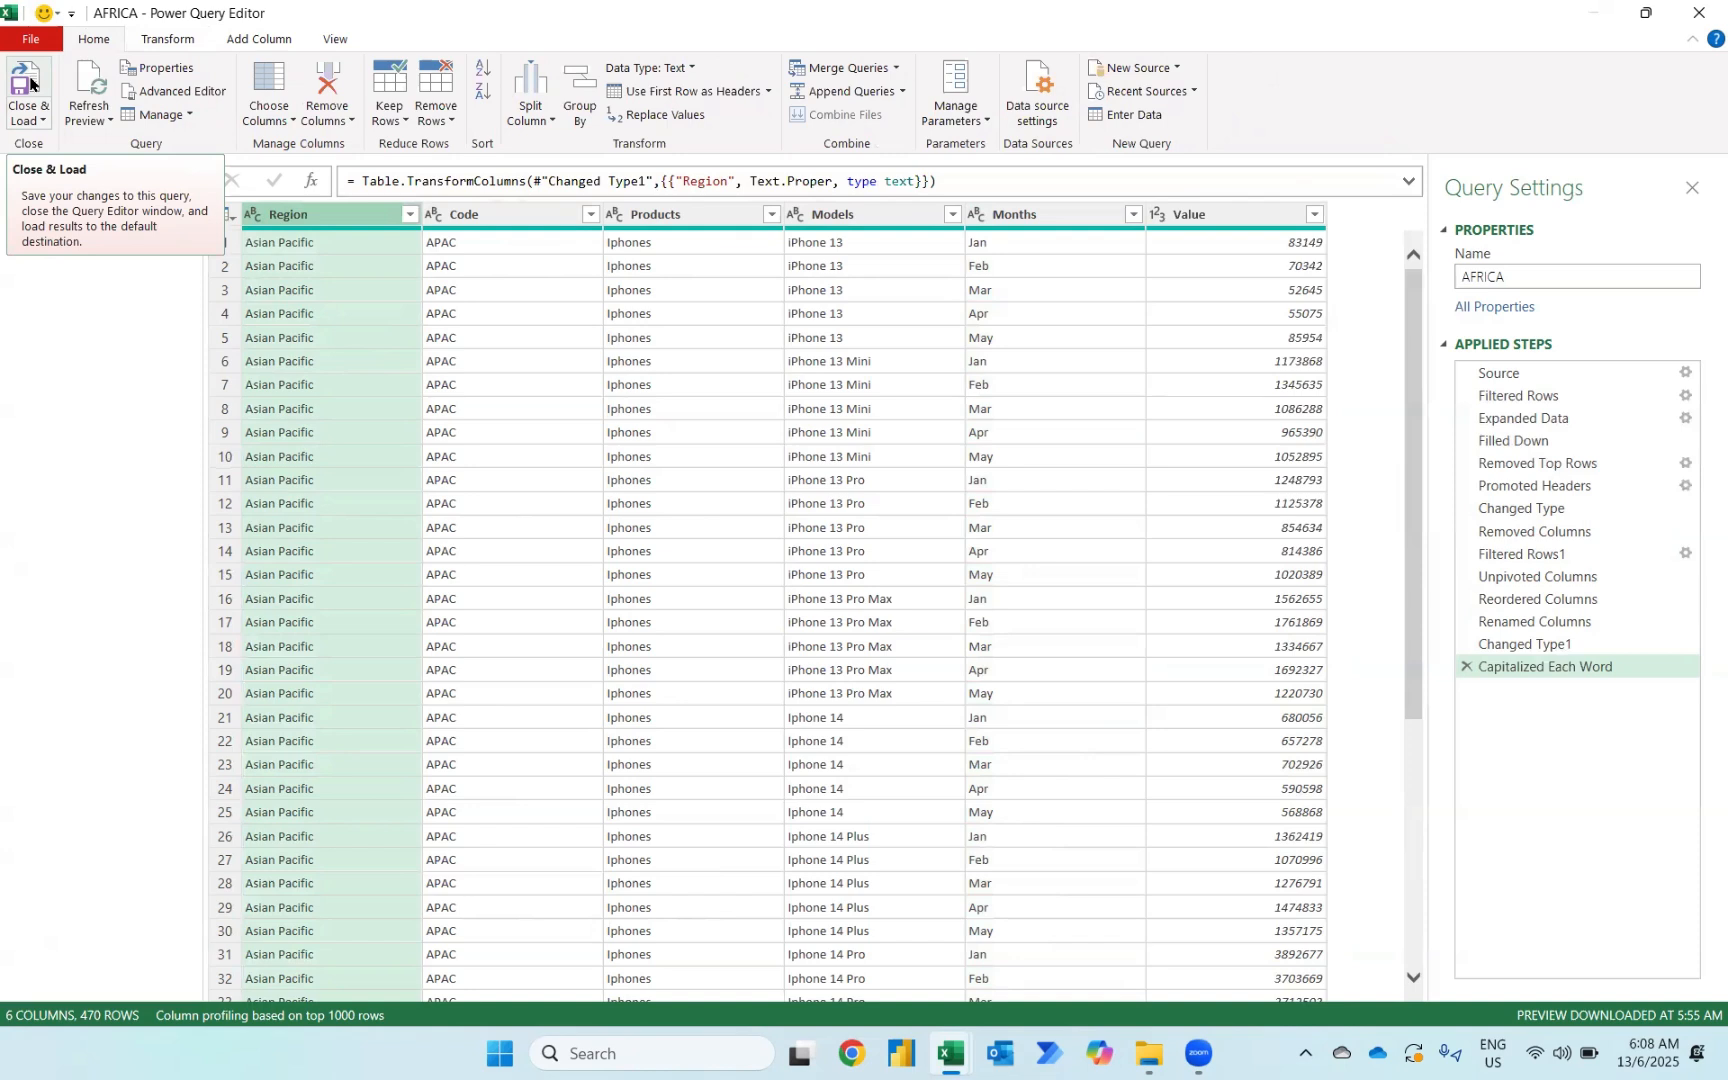
{"action": "left_click", "coordinate": [30, 118]}
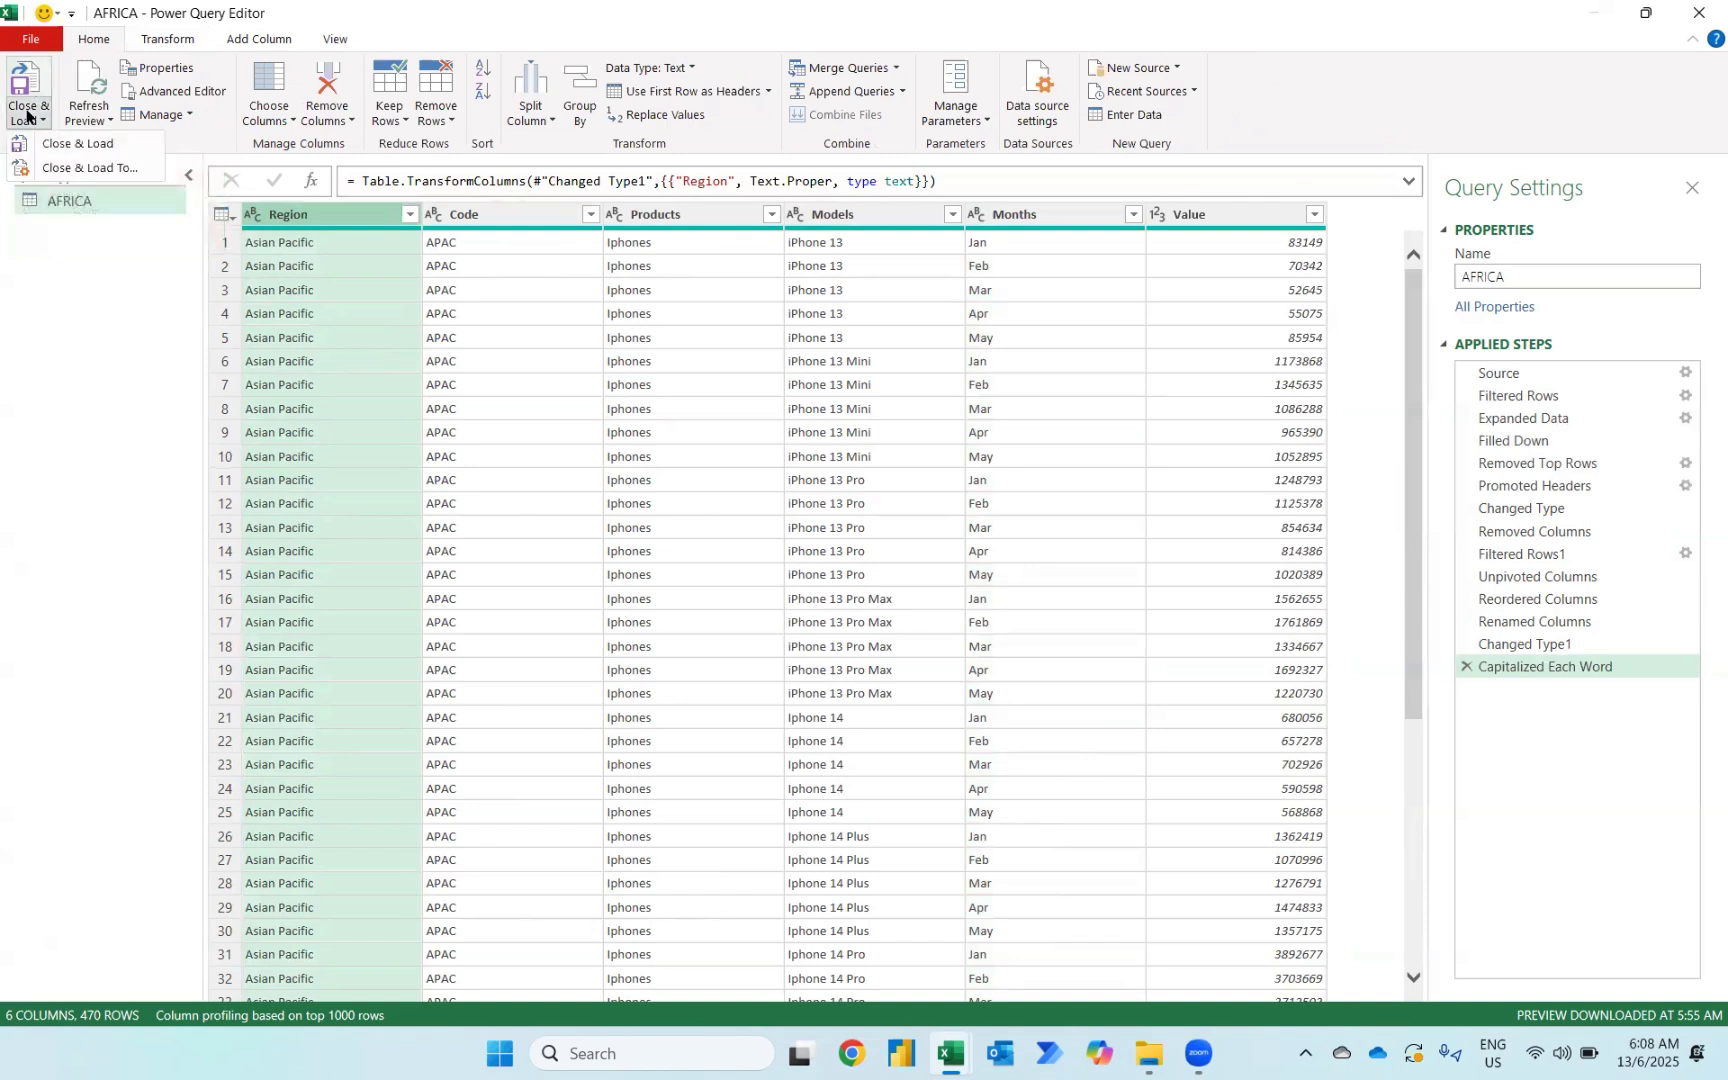
{"action": "left_click", "coordinate": [58, 170]}
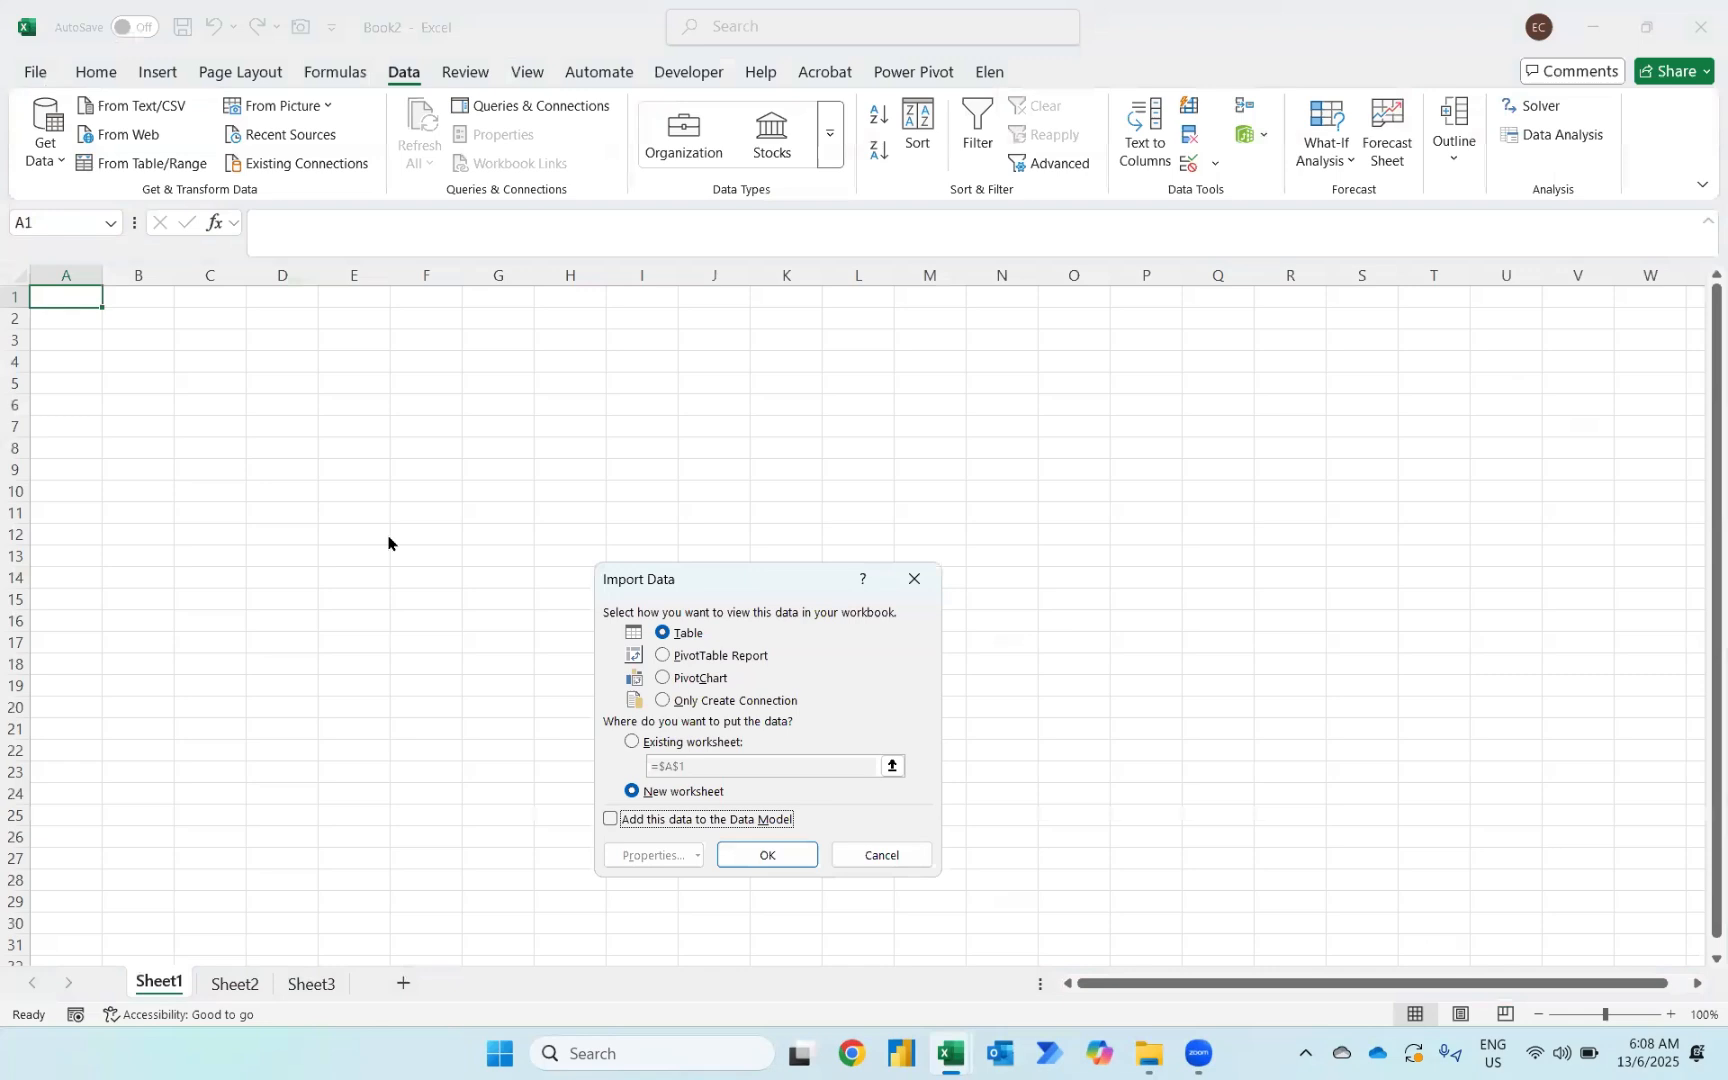
{"action": "left_click", "coordinate": [662, 656]}
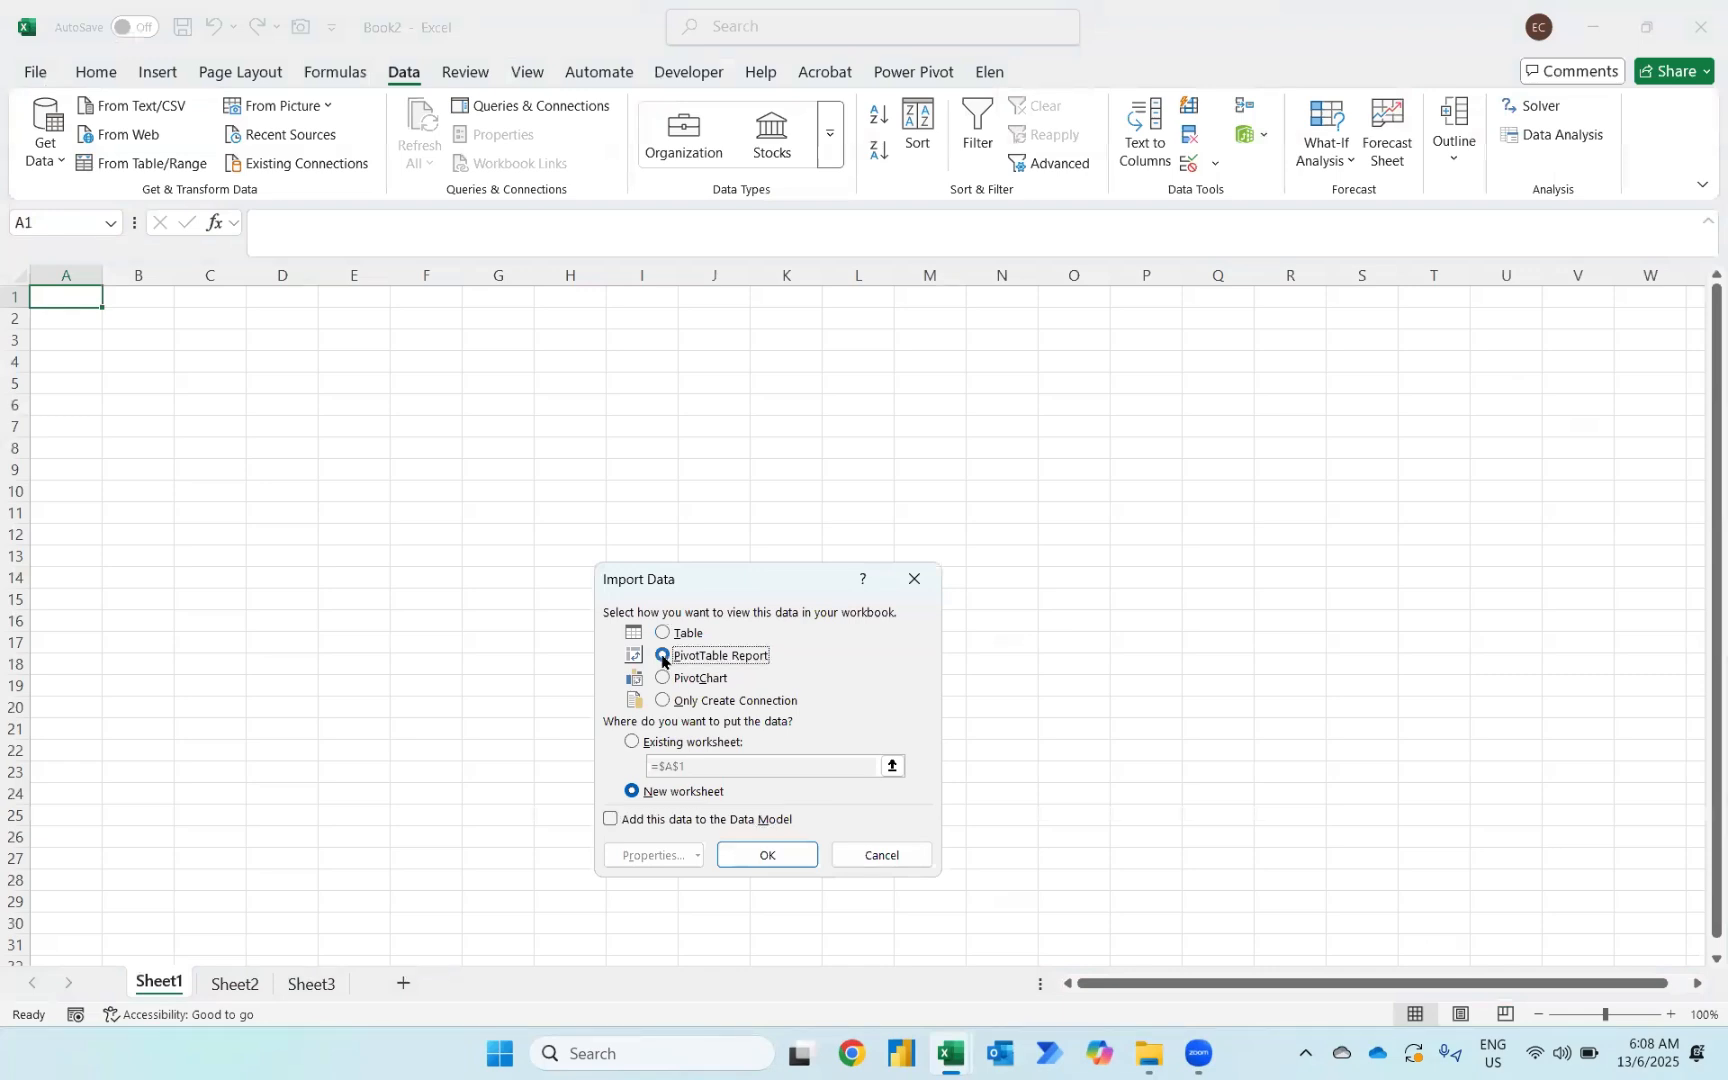
{"action": "left_click", "coordinate": [781, 856]}
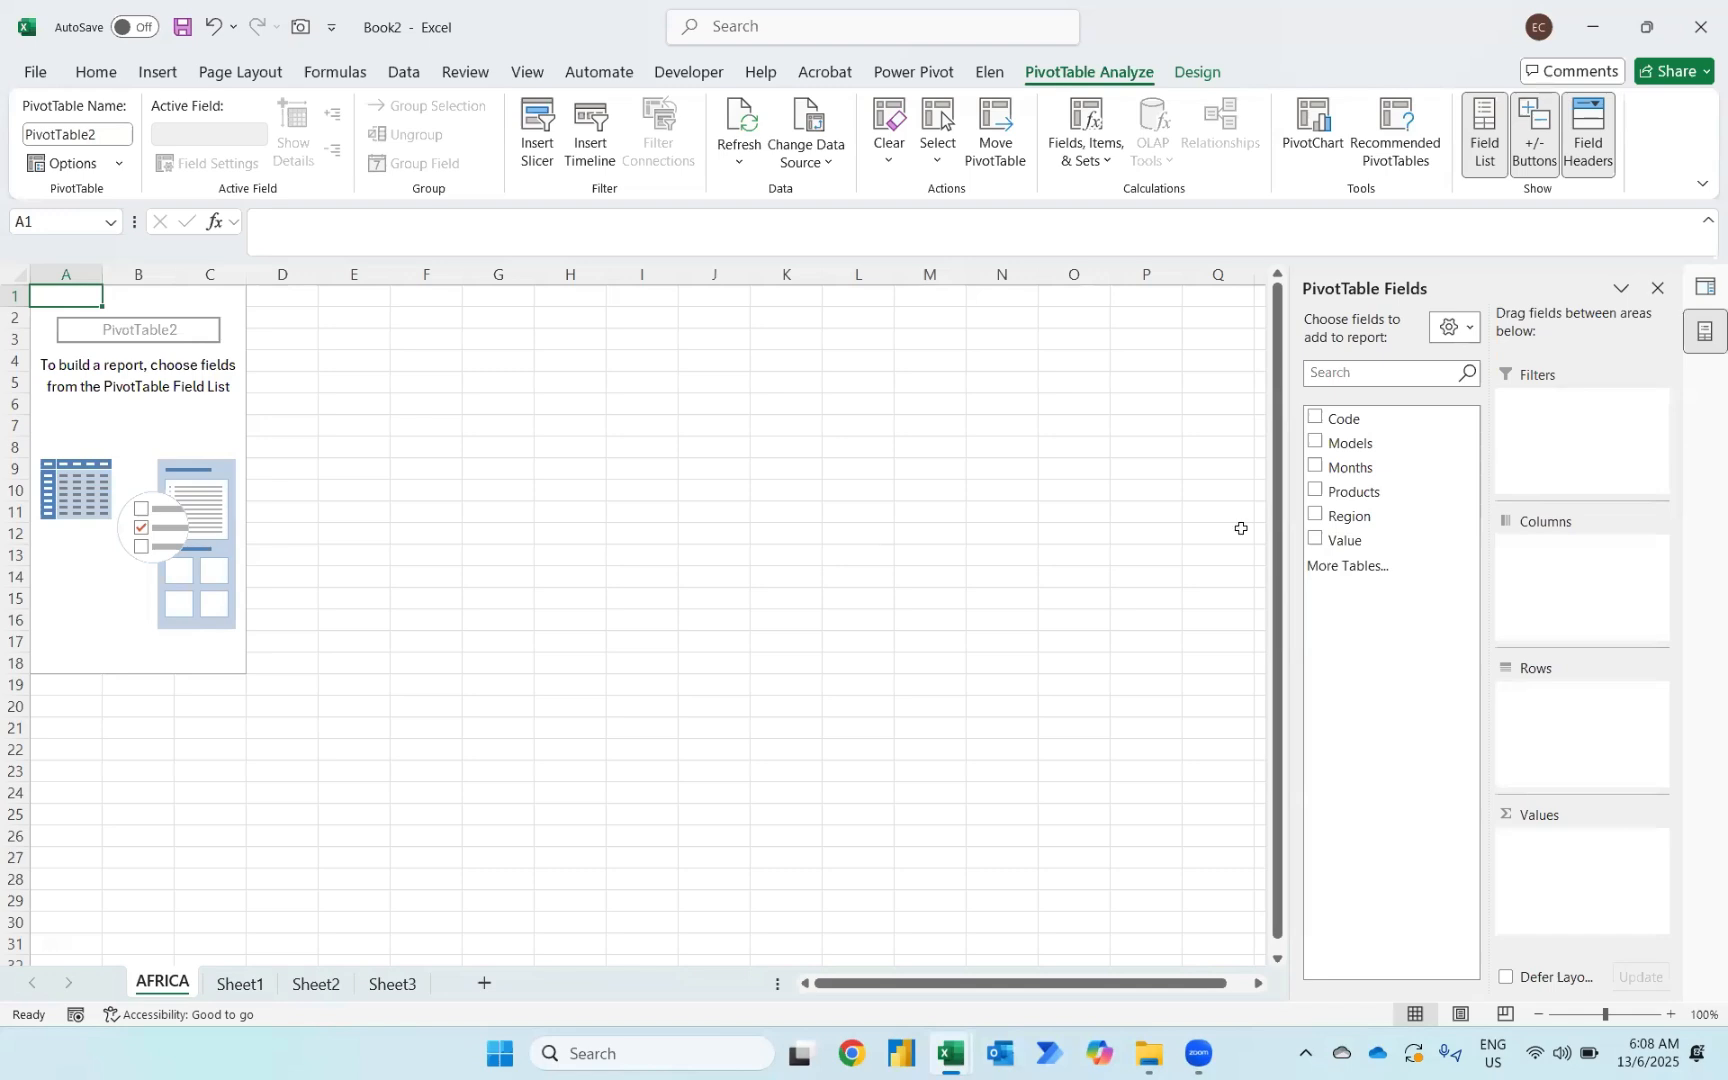
{"action": "left_click", "coordinate": [1316, 490]}
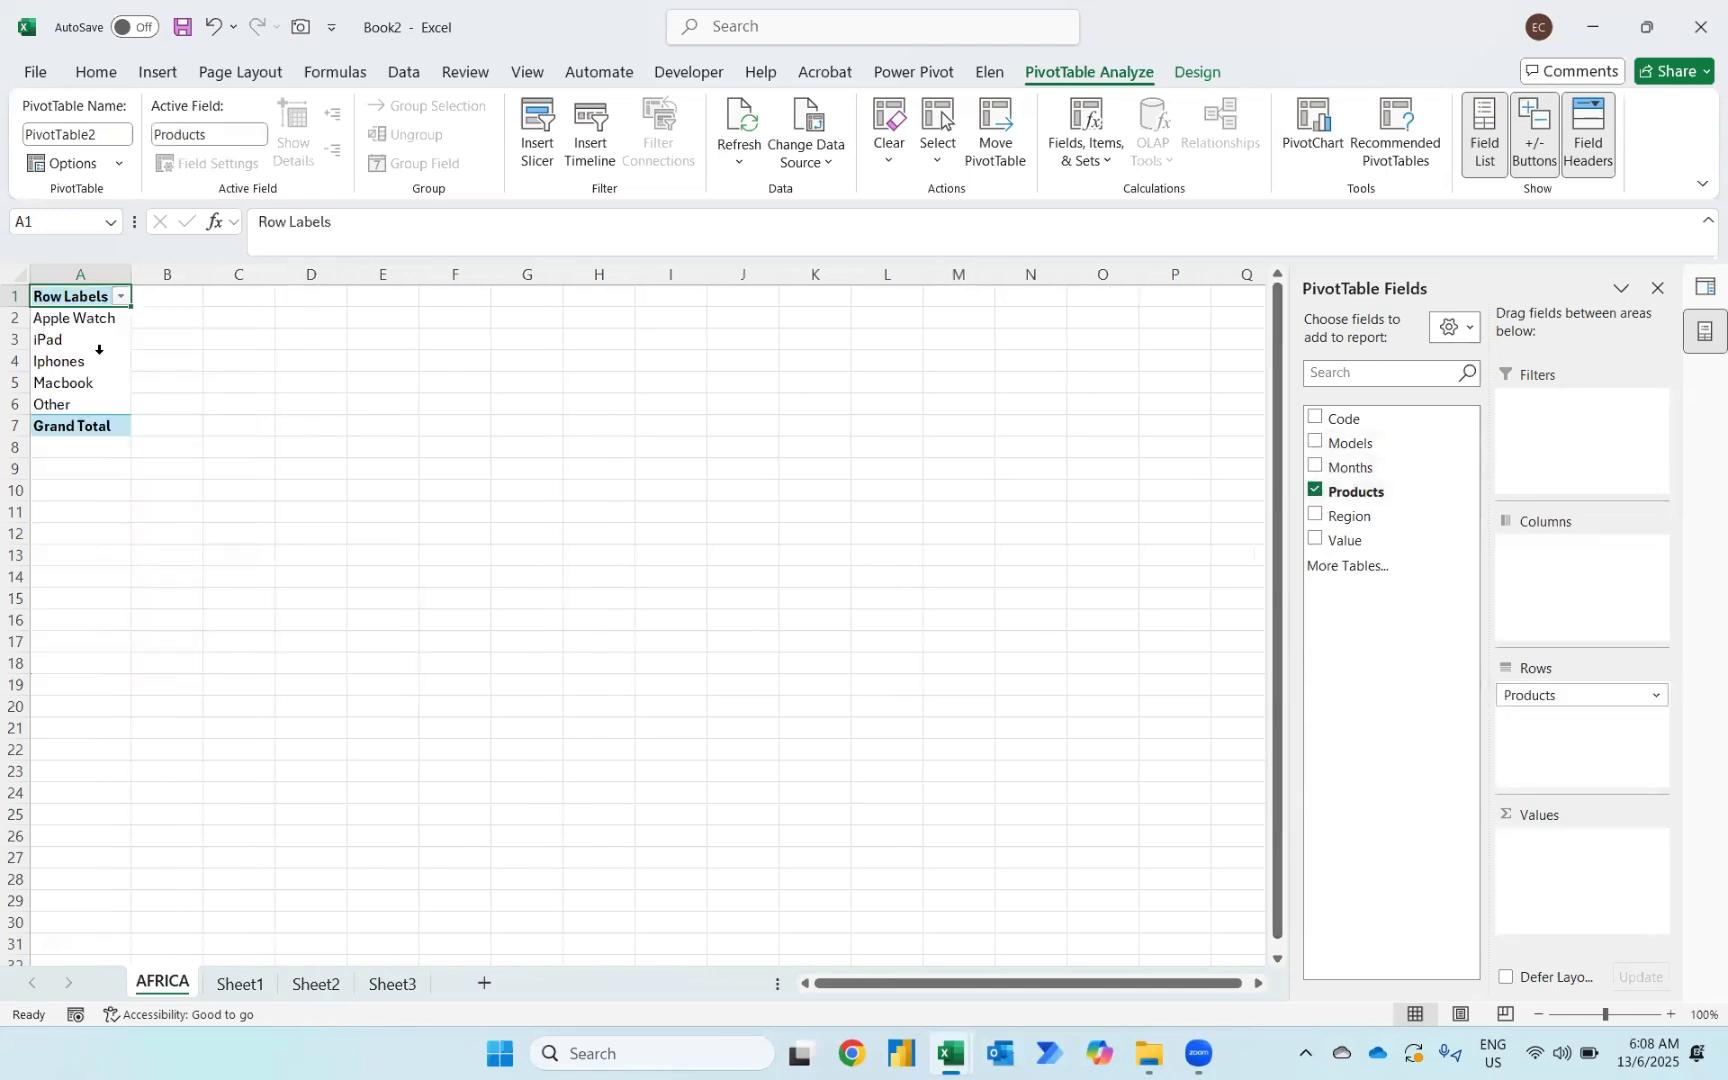
{"action": "left_click", "coordinate": [1316, 541]}
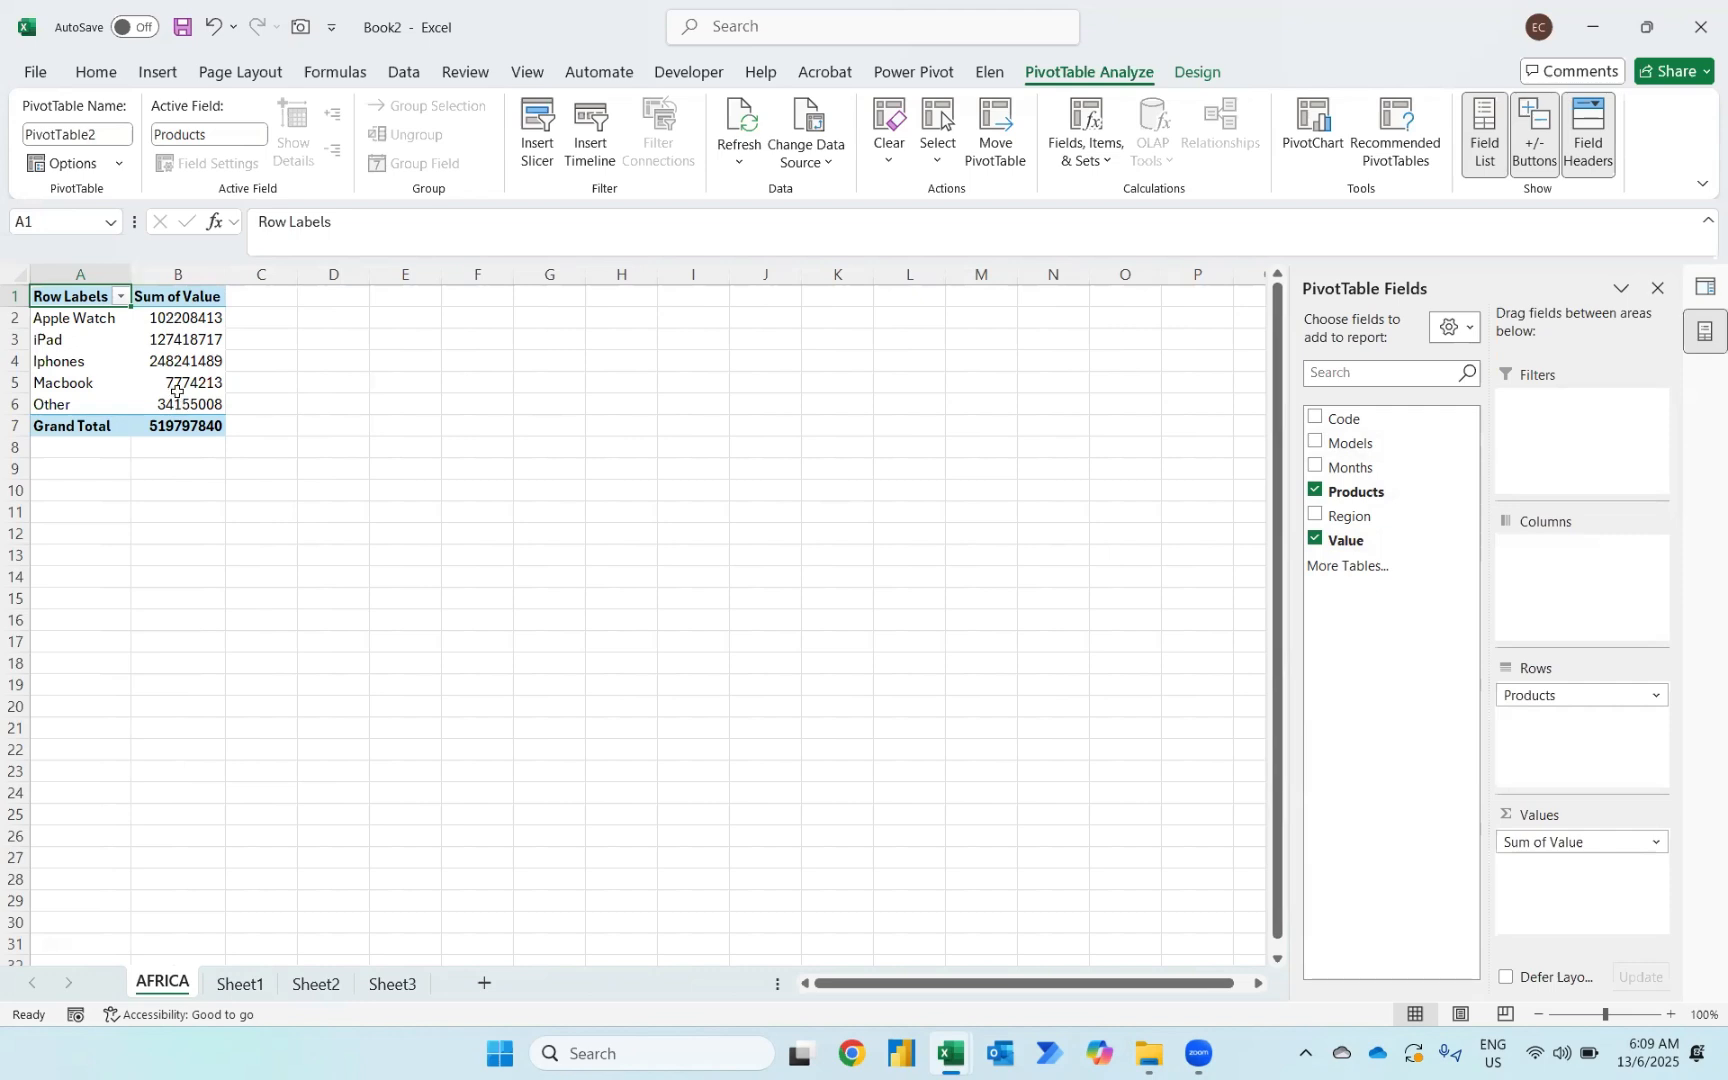
Format the PivotTable's Sum of Value numbers as Accounting with 0 decimal places and no currency symbol
{"action": "right_click", "coordinate": [186, 321]}
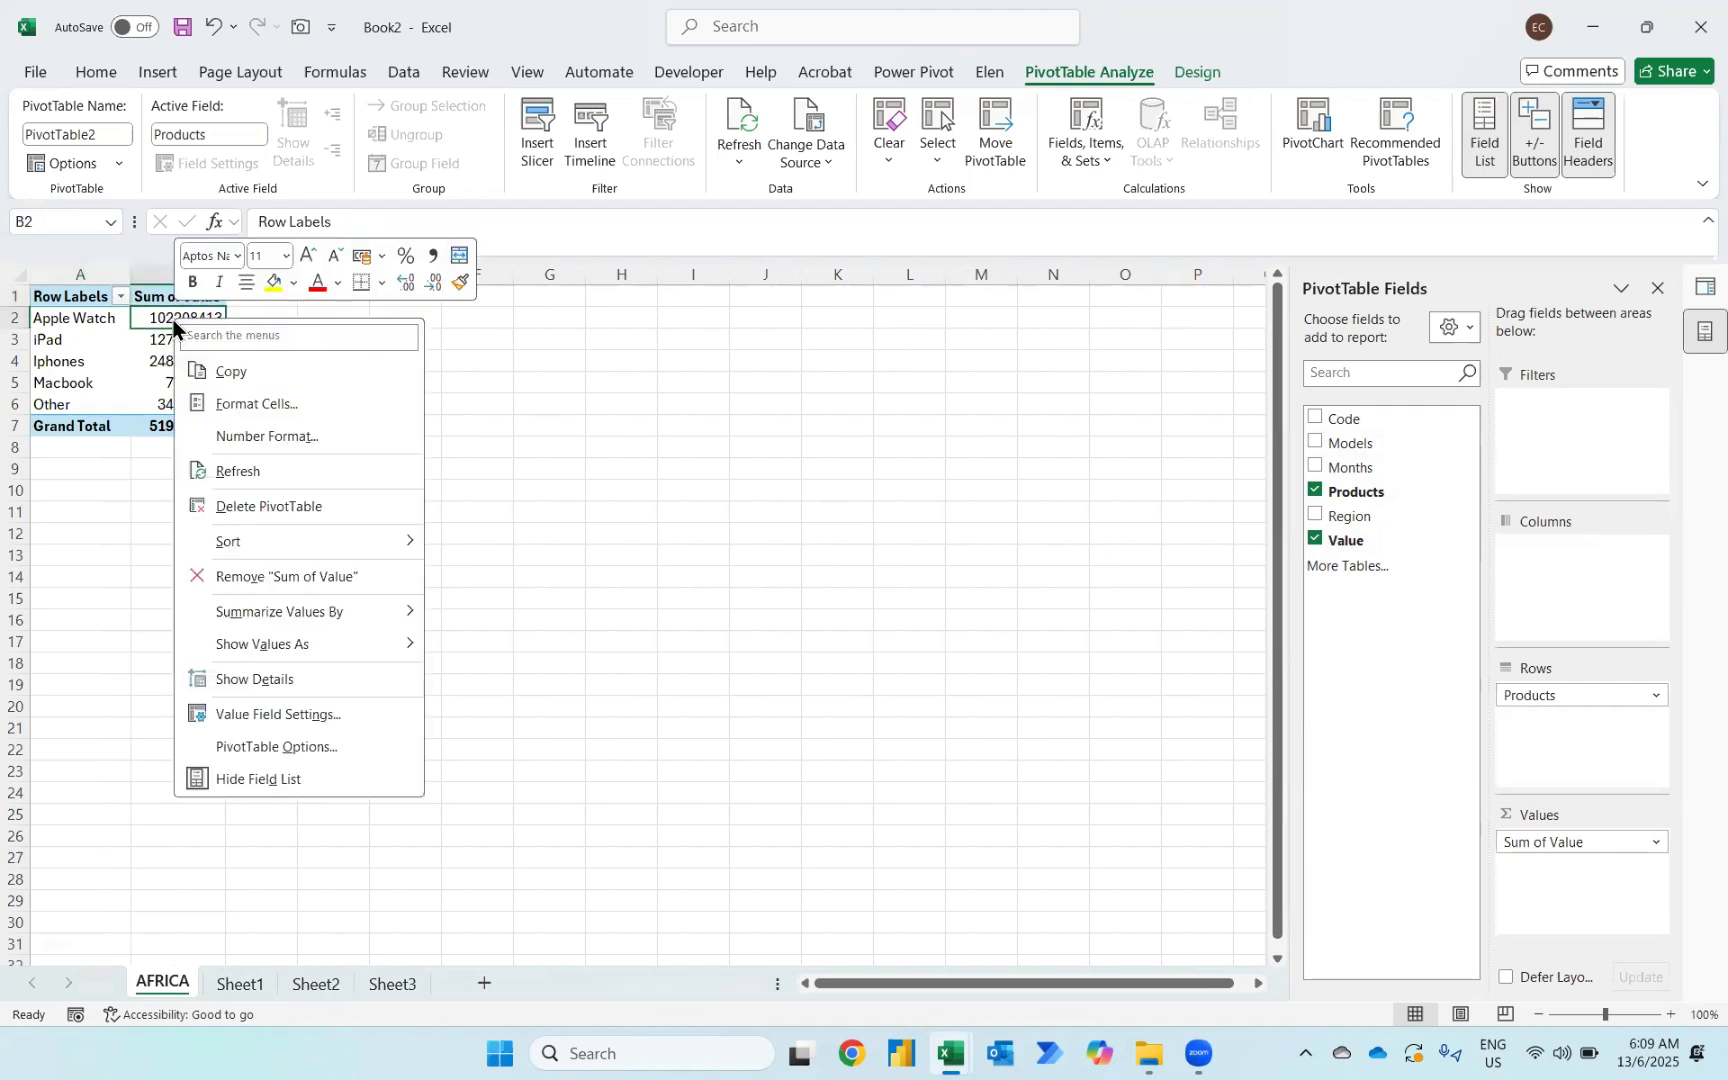
{"action": "left_click", "coordinate": [236, 431]}
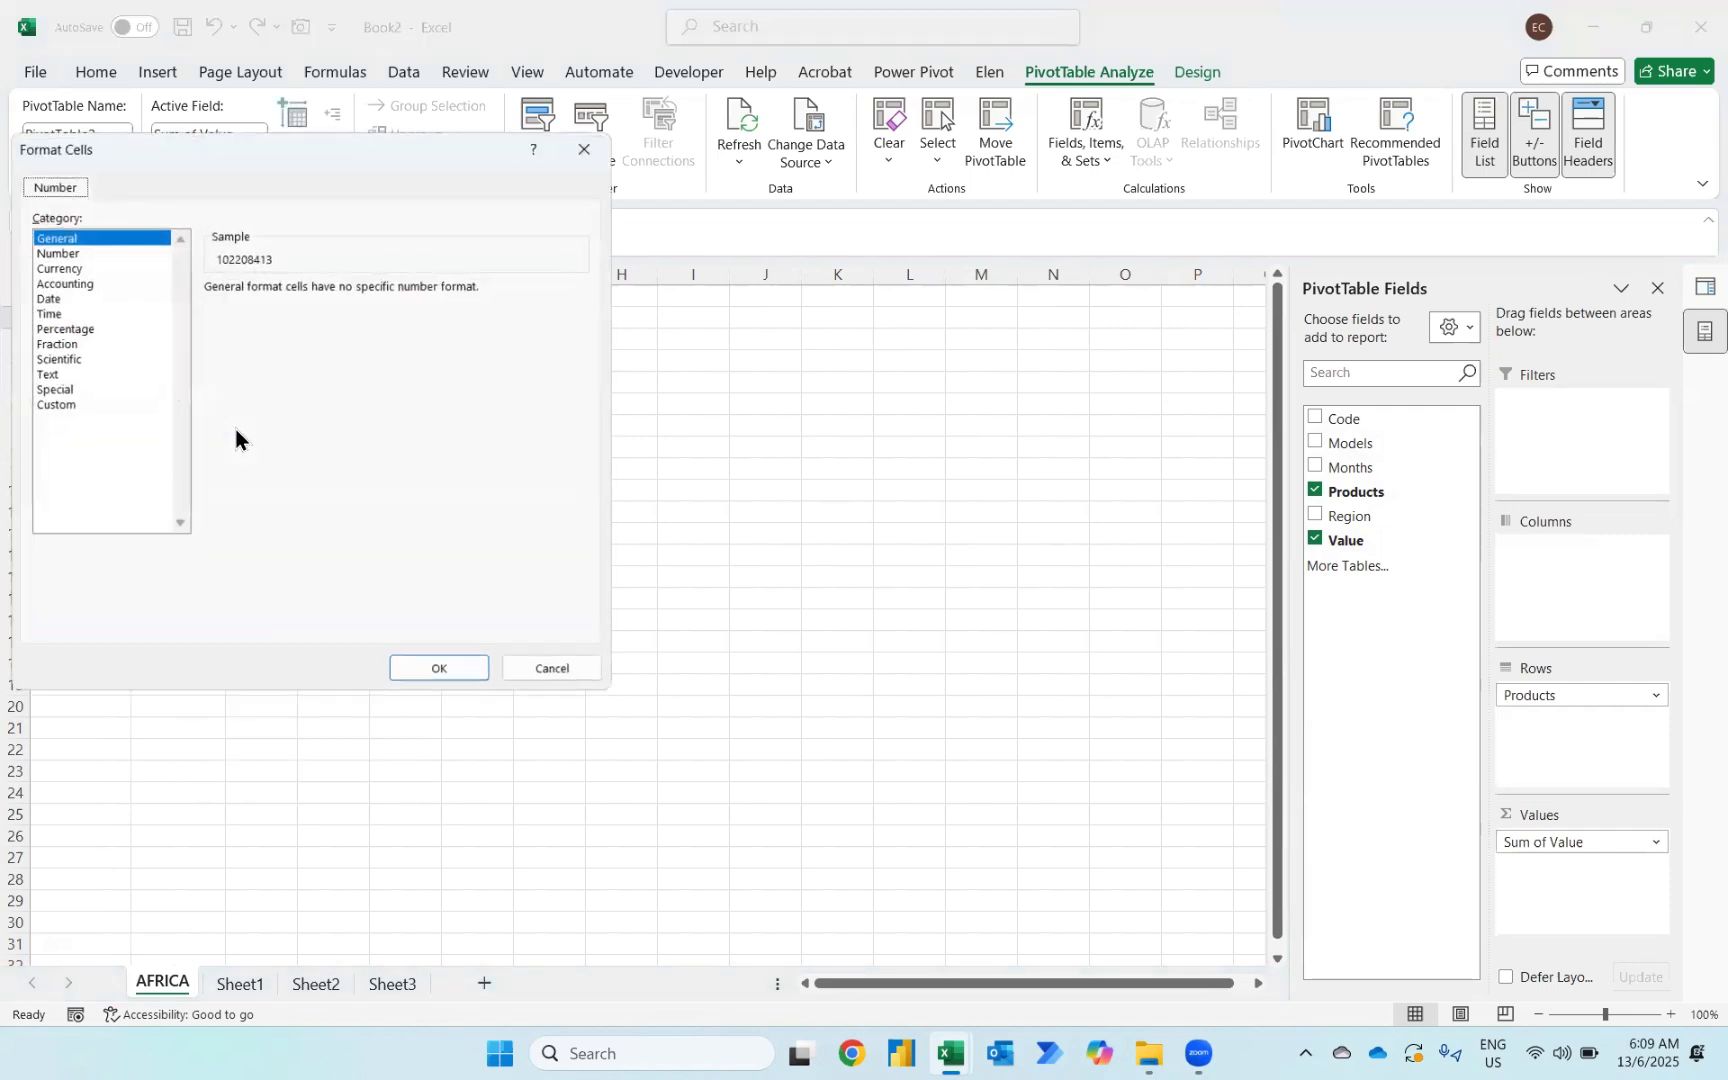
{"action": "left_click", "coordinate": [53, 282]}
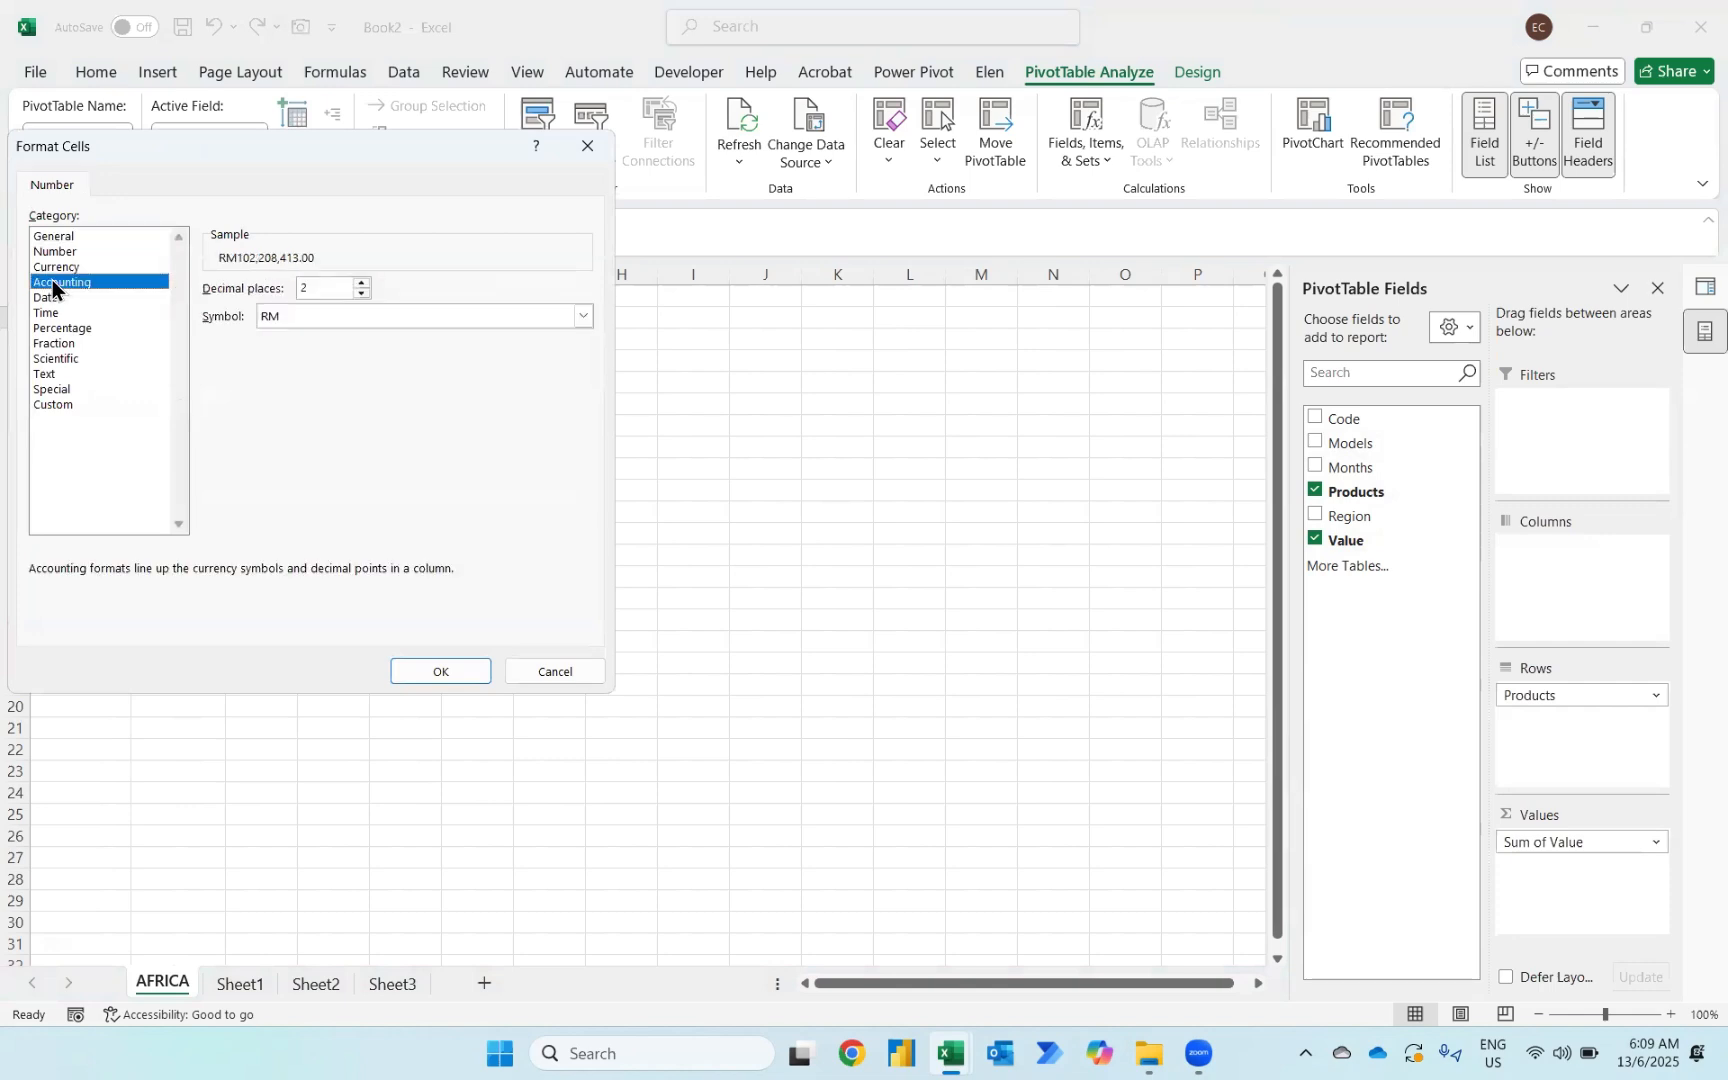
{"action": "left_click", "coordinate": [358, 294]}
{"action": "left_click", "coordinate": [358, 294]}
{"action": "left_click", "coordinate": [310, 323]}
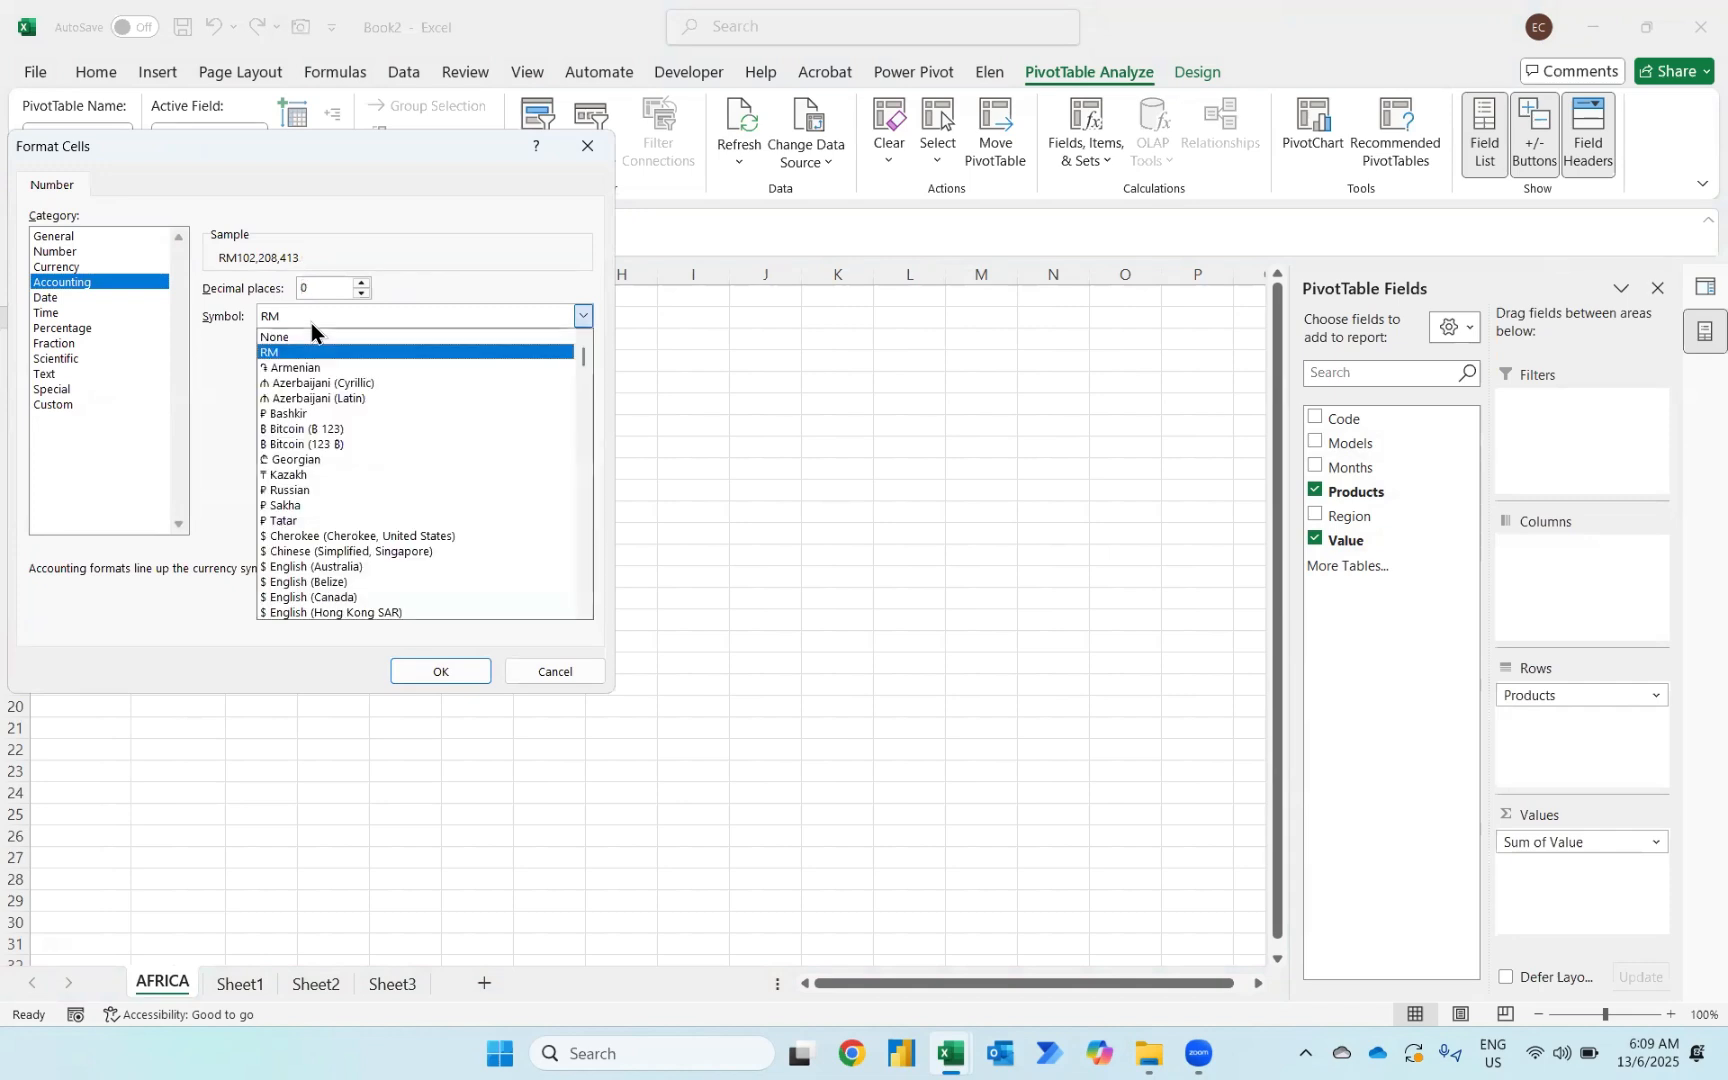
{"action": "left_click", "coordinate": [288, 338]}
{"action": "left_click", "coordinate": [464, 672]}
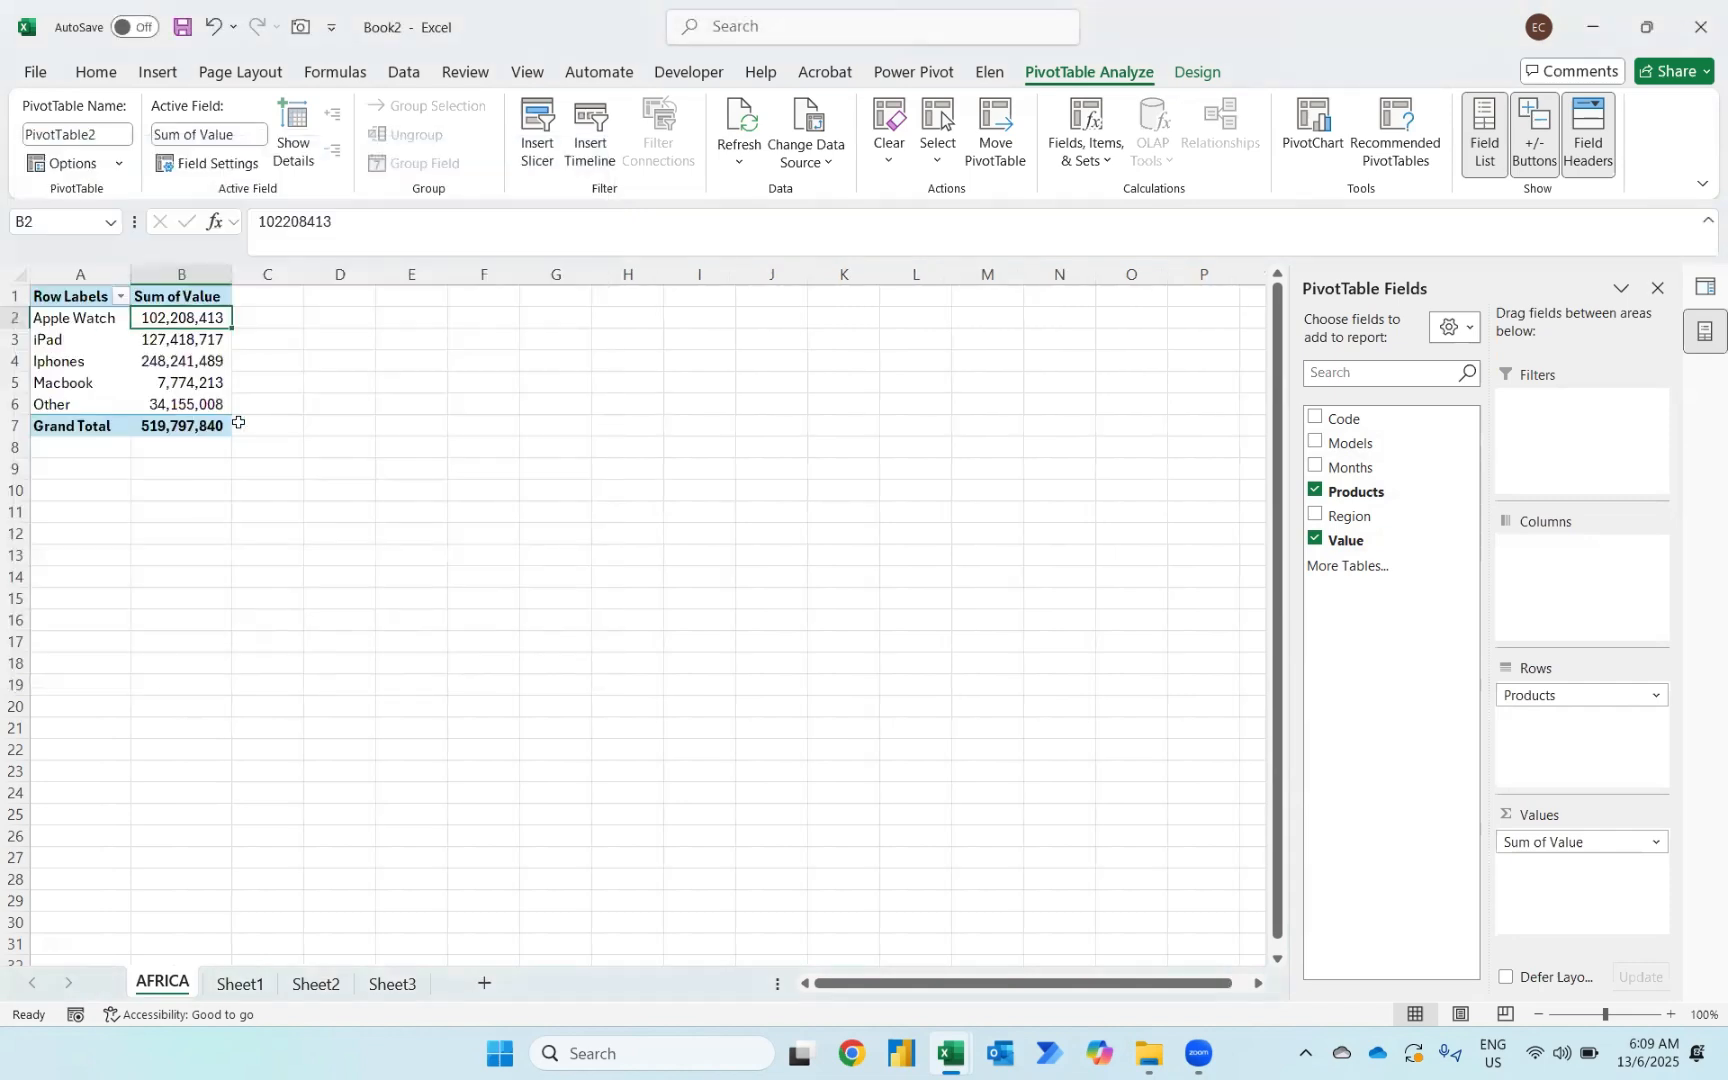
Sort the PivotTable's products by Sum of Value from largest to smallest
{"action": "right_click", "coordinate": [163, 313]}
{"action": "mouse_move", "coordinate": [255, 540]}
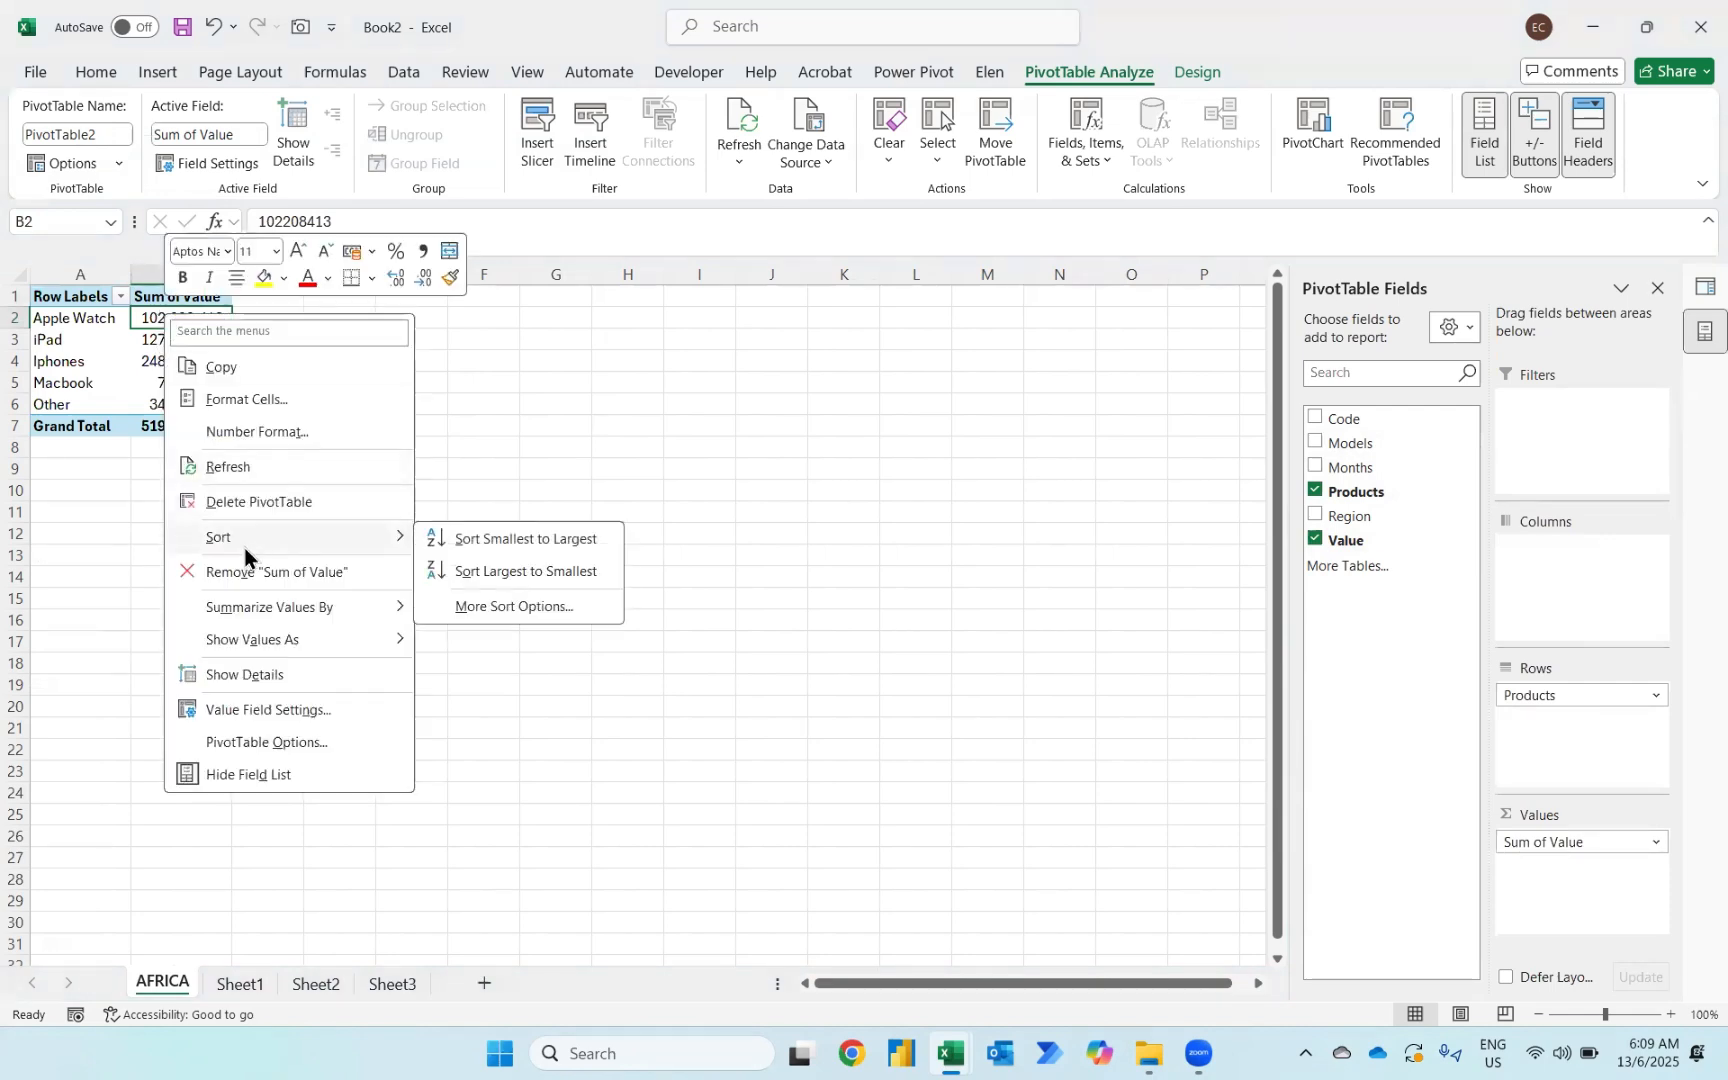
{"action": "left_click", "coordinate": [492, 571]}
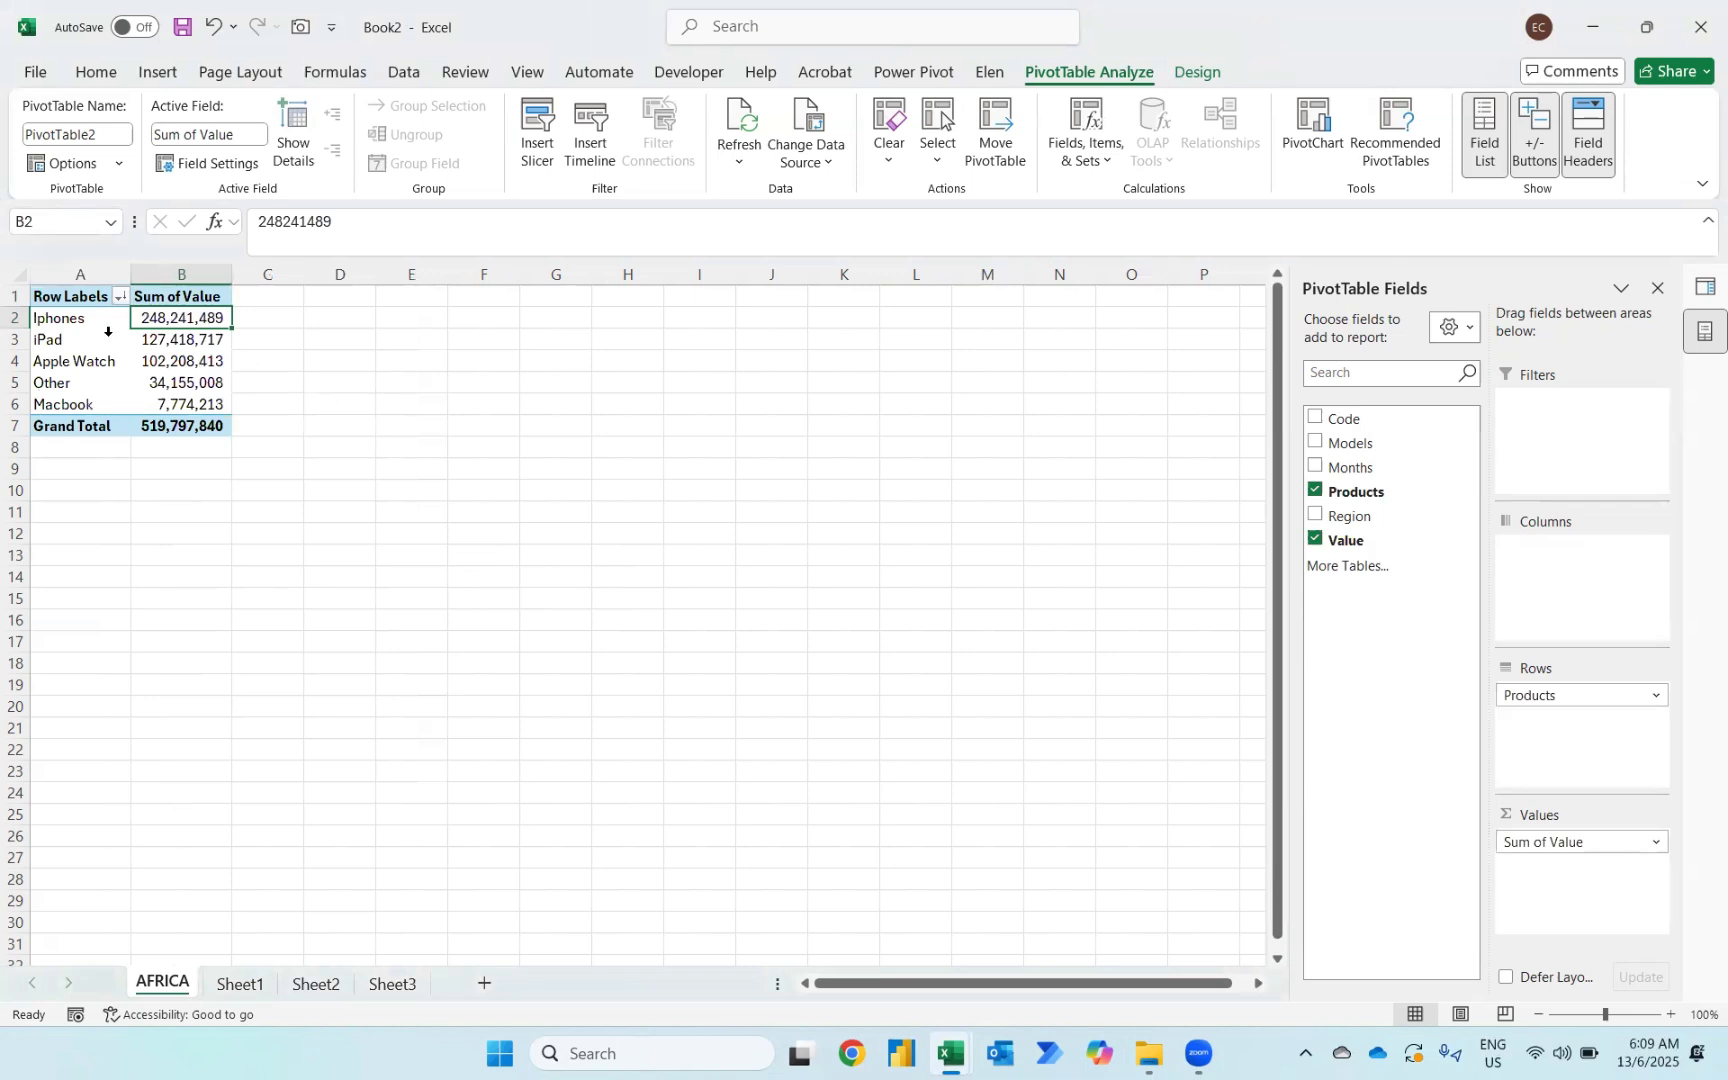
Add the Value field to the PivotTable values a second time and show it as % of Grand Total
{"action": "mouse_move", "coordinate": [200, 403]}
{"action": "left_click_drag", "start_coordinate": [1347, 540], "coordinate": [1549, 876]}
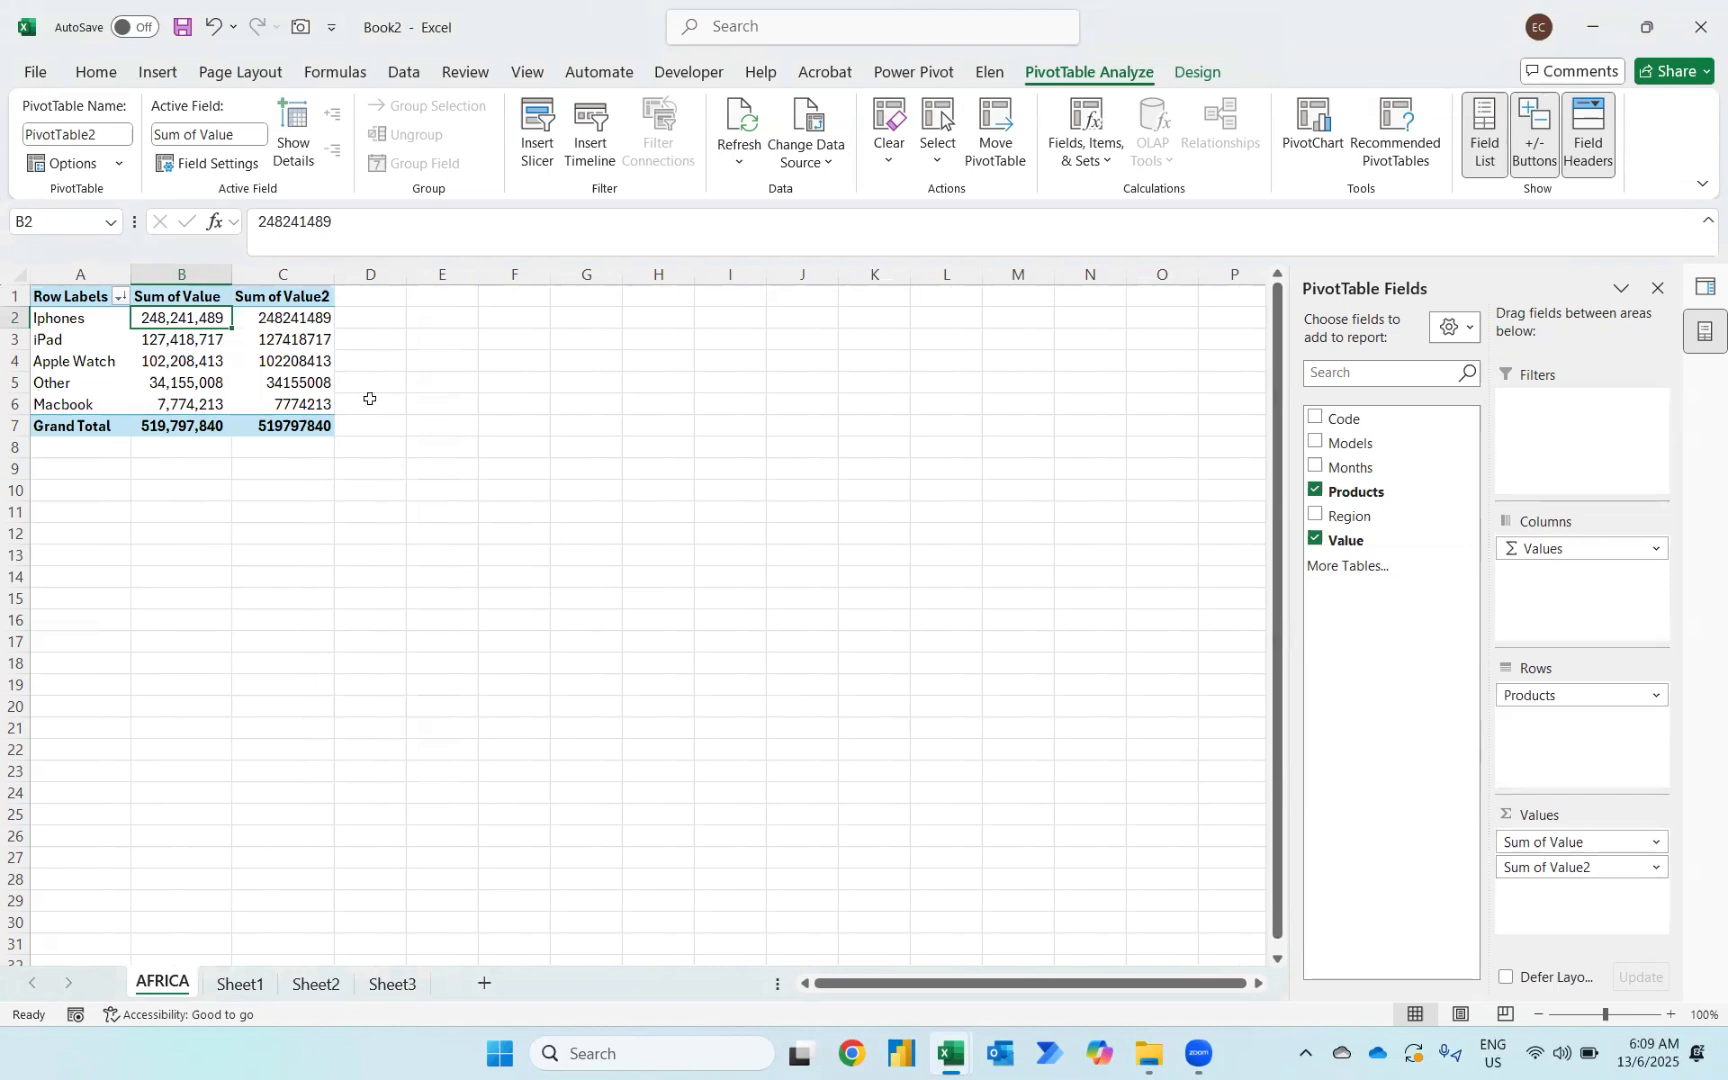
{"action": "right_click", "coordinate": [278, 319]}
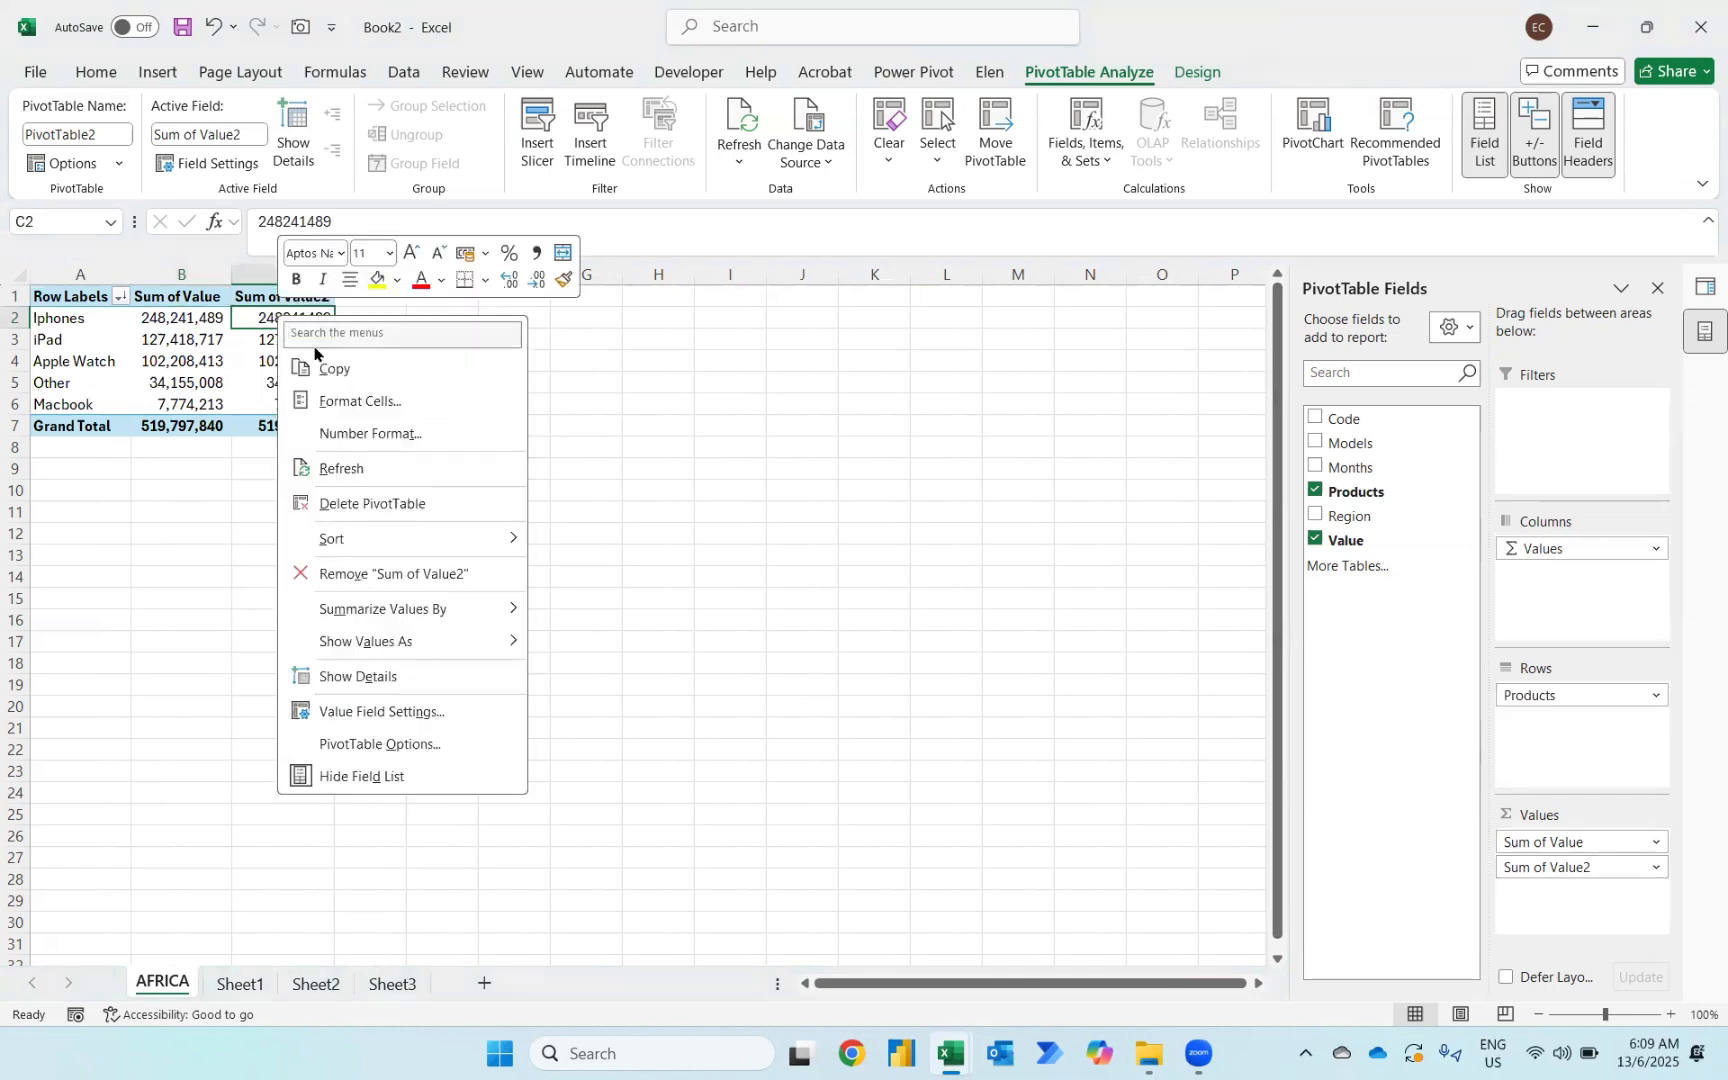
{"action": "mouse_move", "coordinate": [398, 642]}
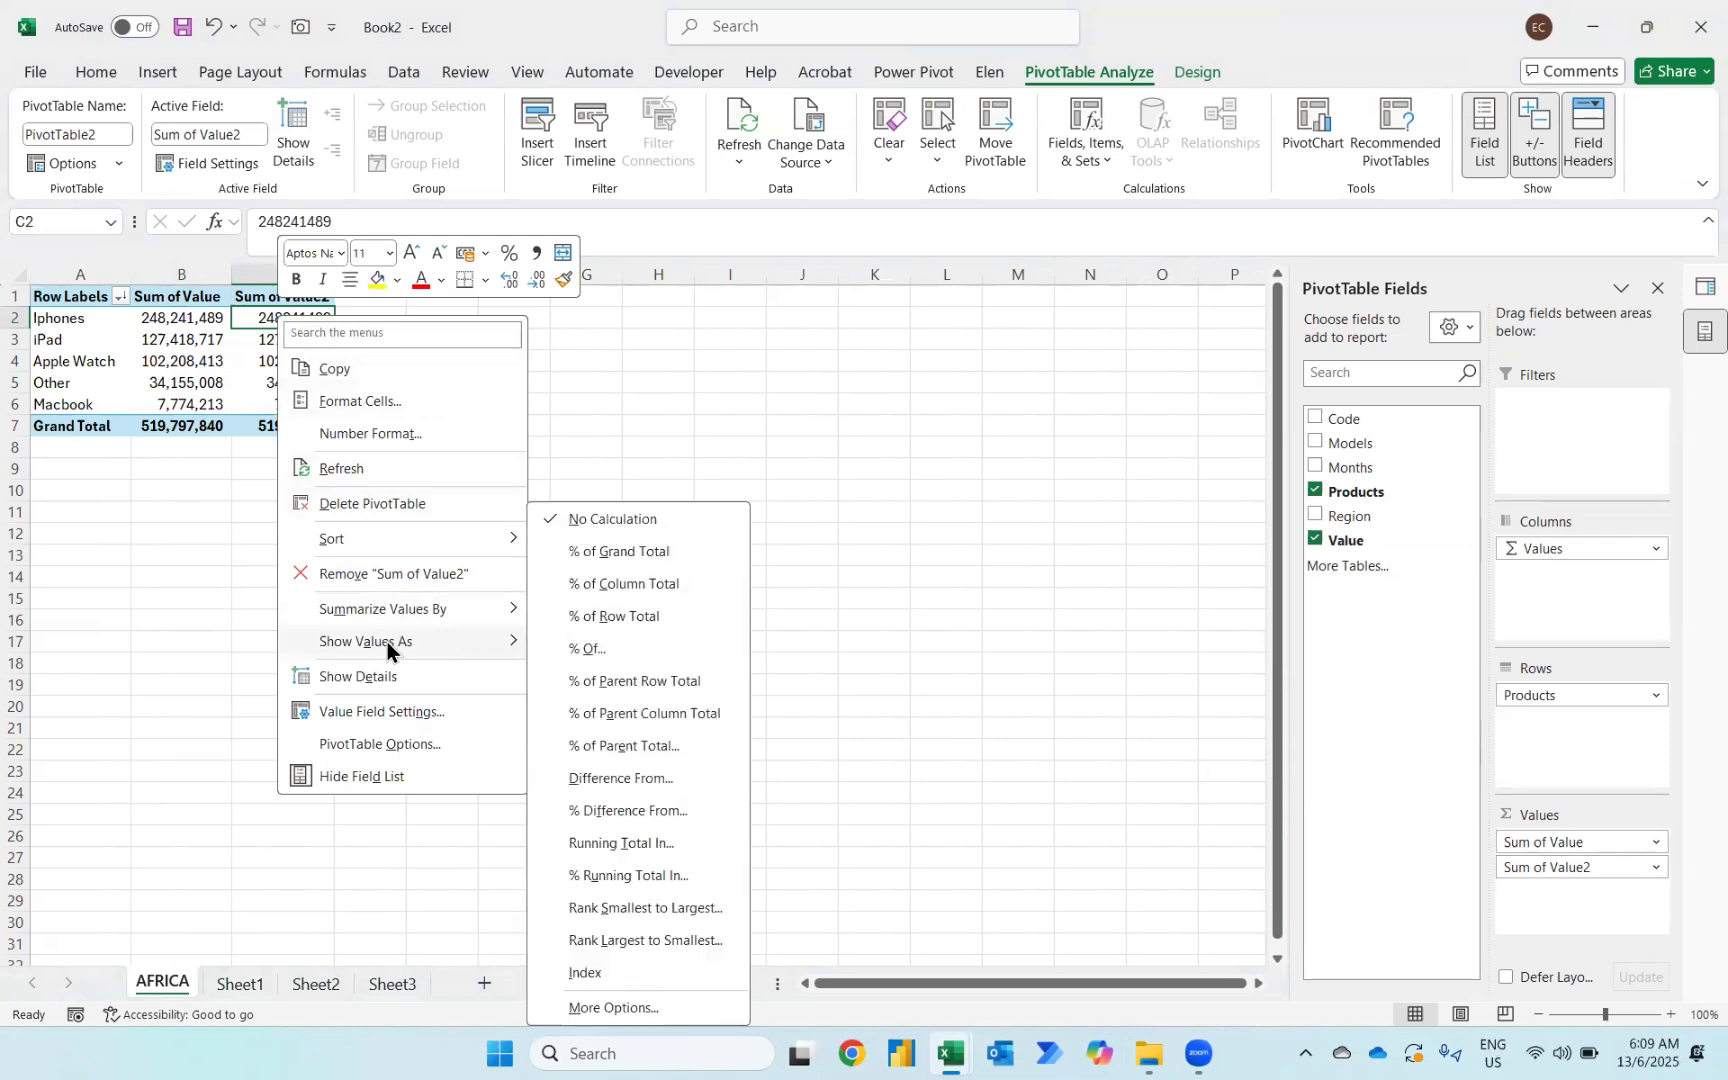
{"action": "left_click", "coordinate": [653, 555]}
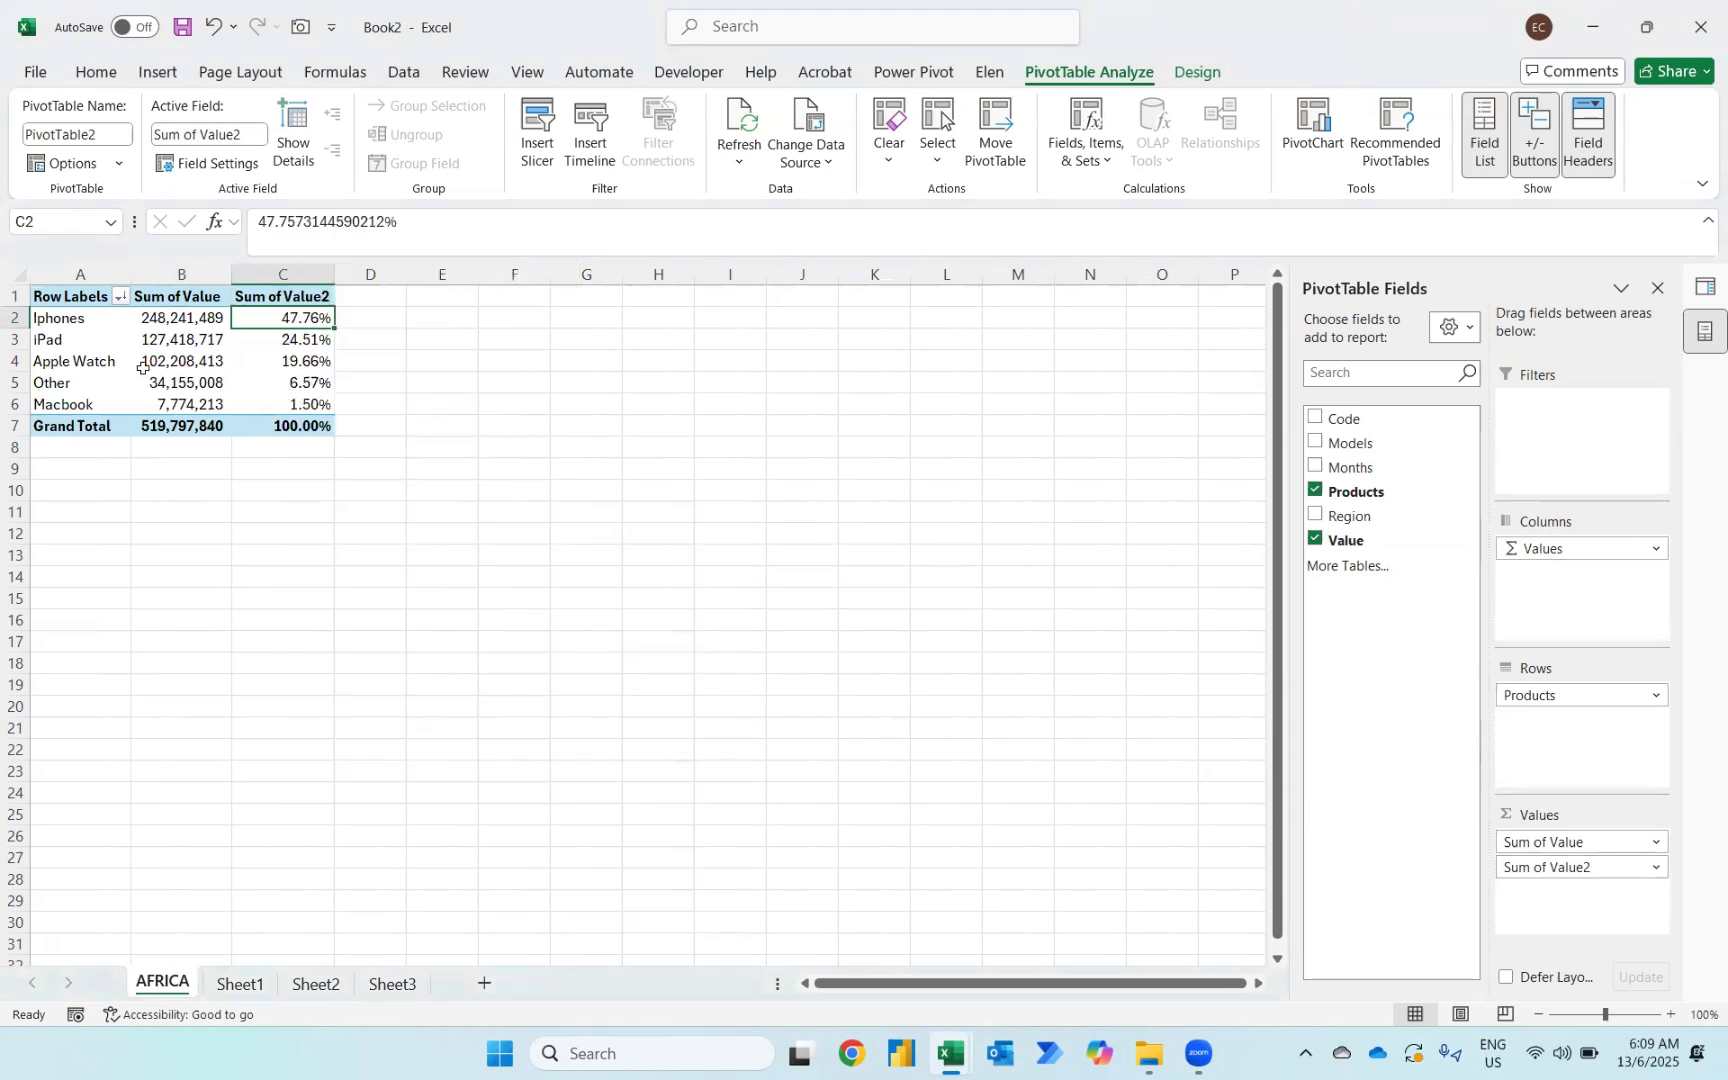
Rename the PivotTable's Sum of Value header to Total Sales and the Sum of Value2 header to Apportionment
{"action": "key", "text": "Left"}
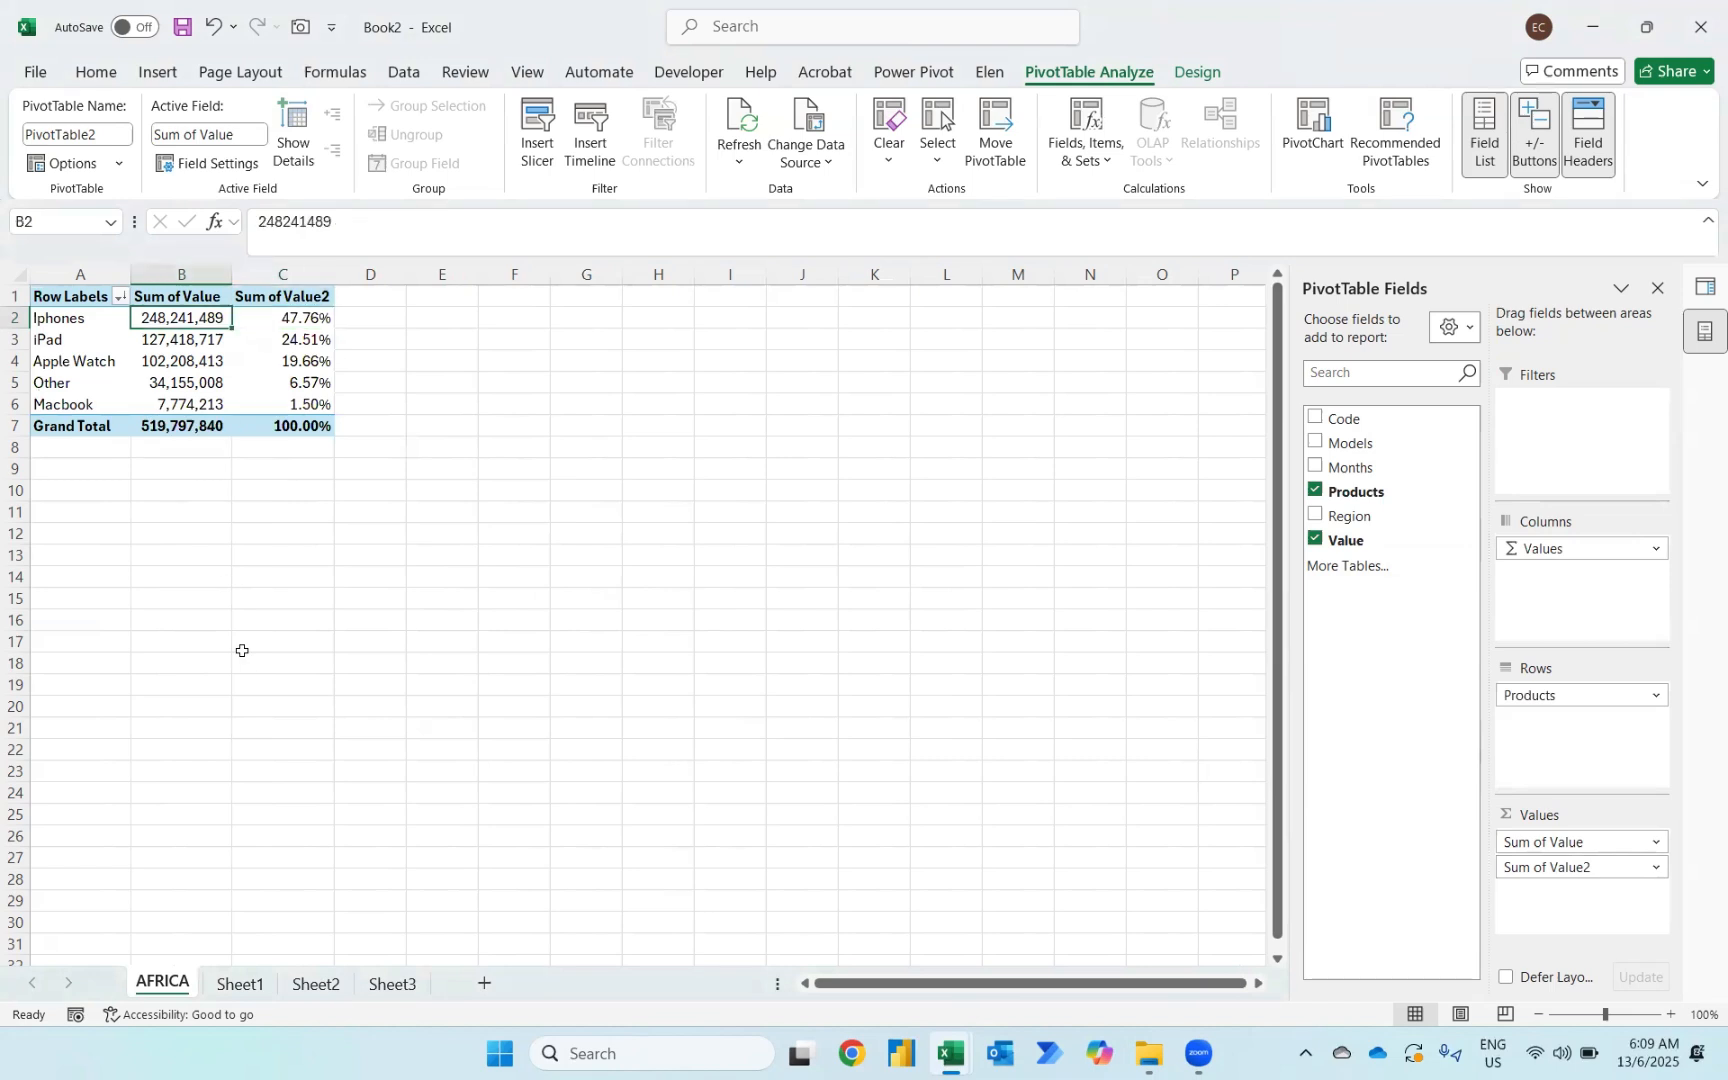
{"action": "key", "text": "Up"}
{"action": "type", "text": "T"}
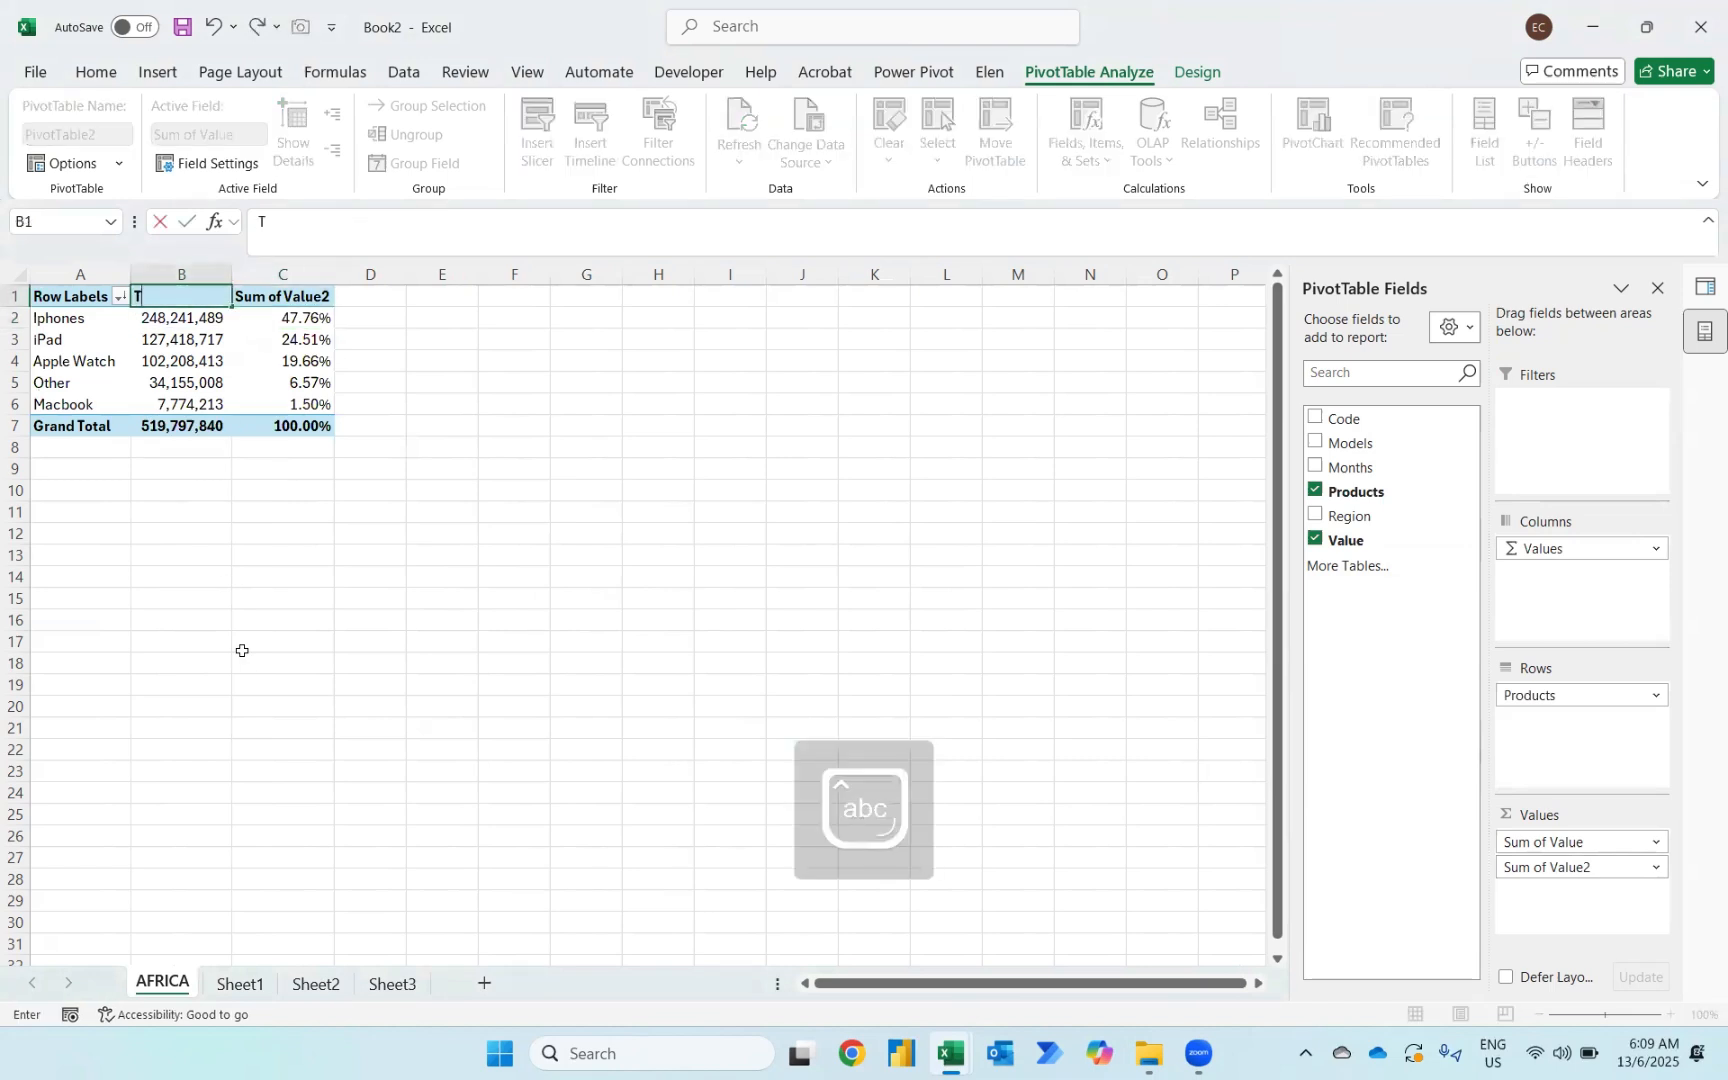
{"action": "type", "text": "otal Sales"}
{"action": "key", "text": "Tab"}
{"action": "type", "text": "Apportionment"}
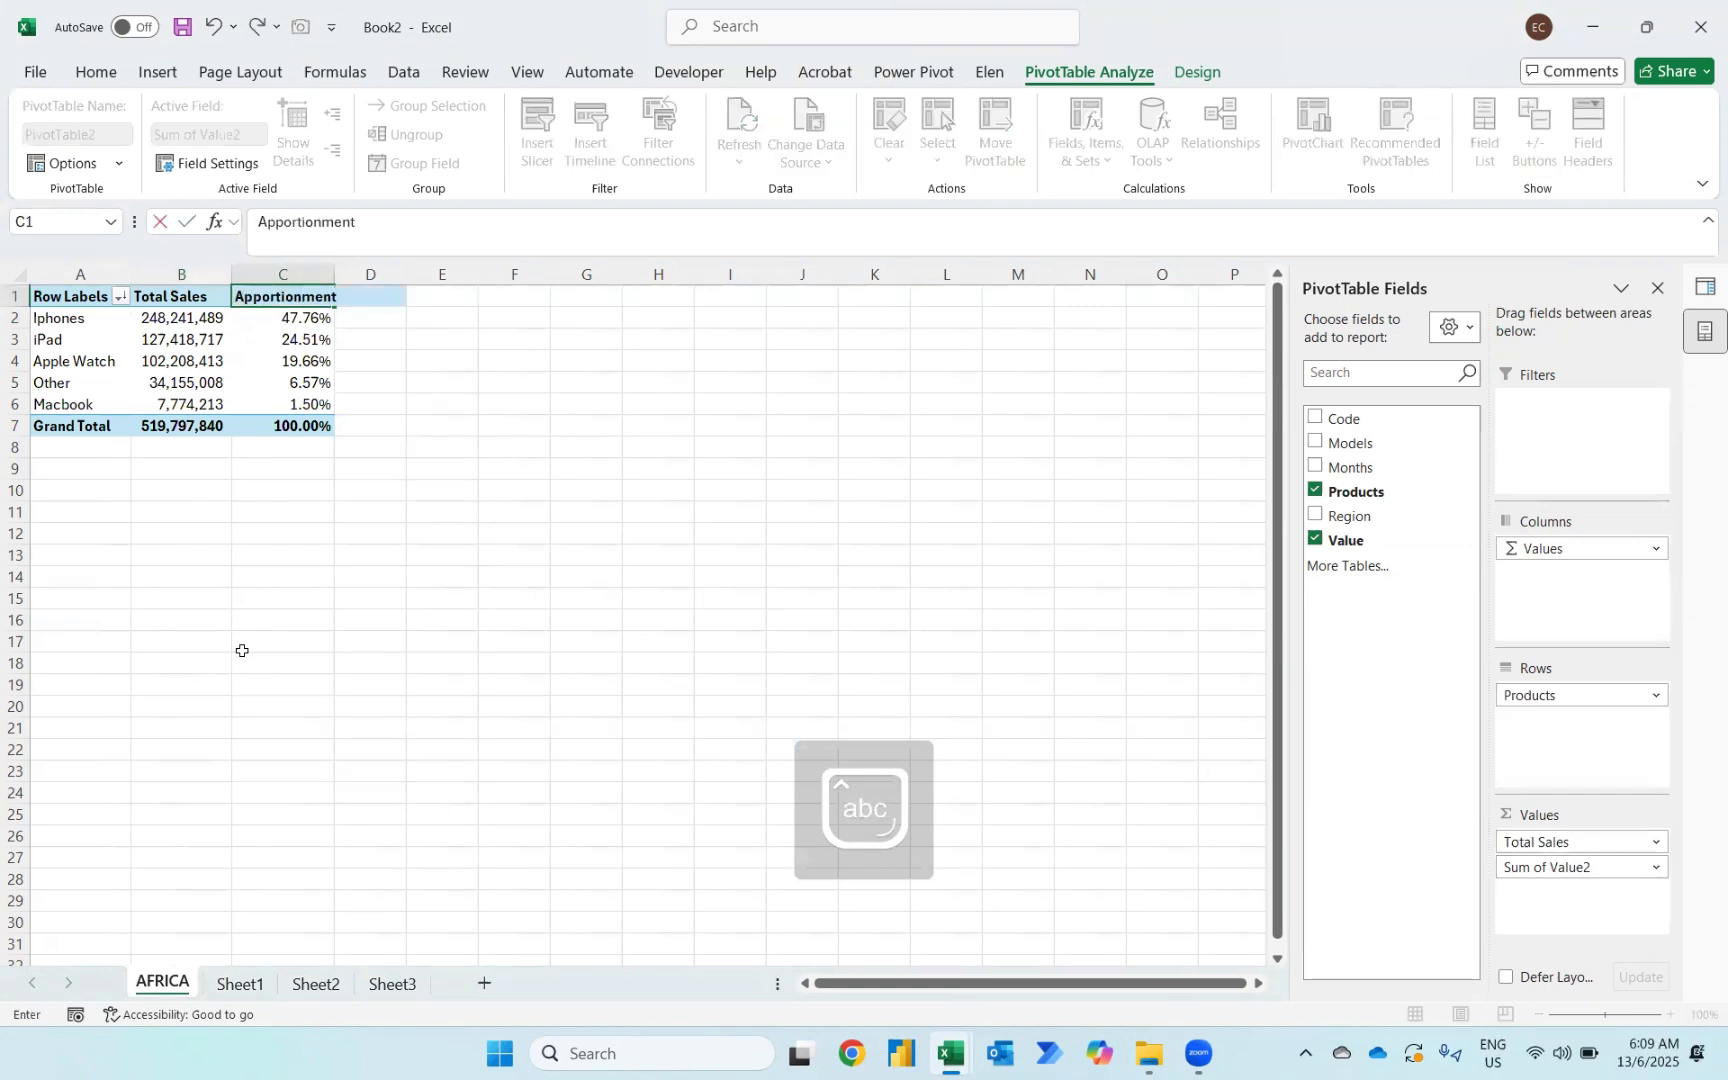
{"action": "key", "text": "Return"}
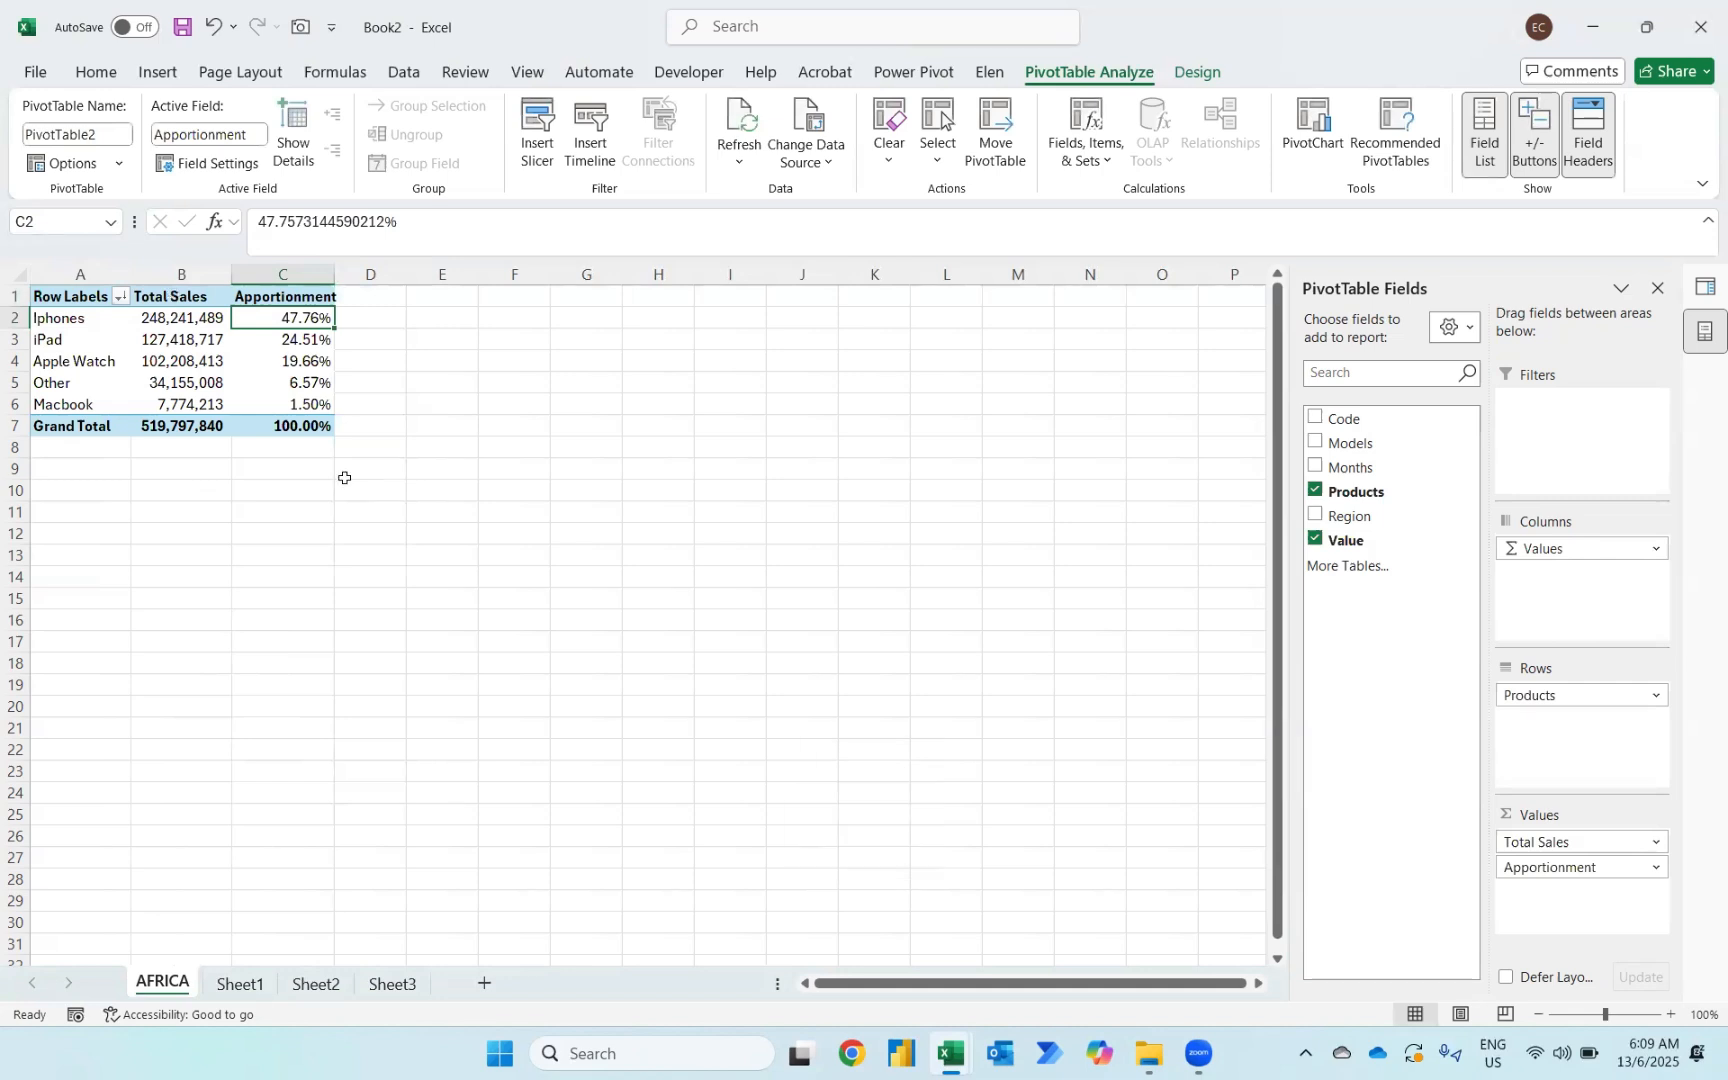
Add the Months field to the PivotTable's columns, ahead of the values, to break down sales by month
{"action": "left_click_drag", "start_coordinate": [1377, 466], "coordinate": [1550, 550]}
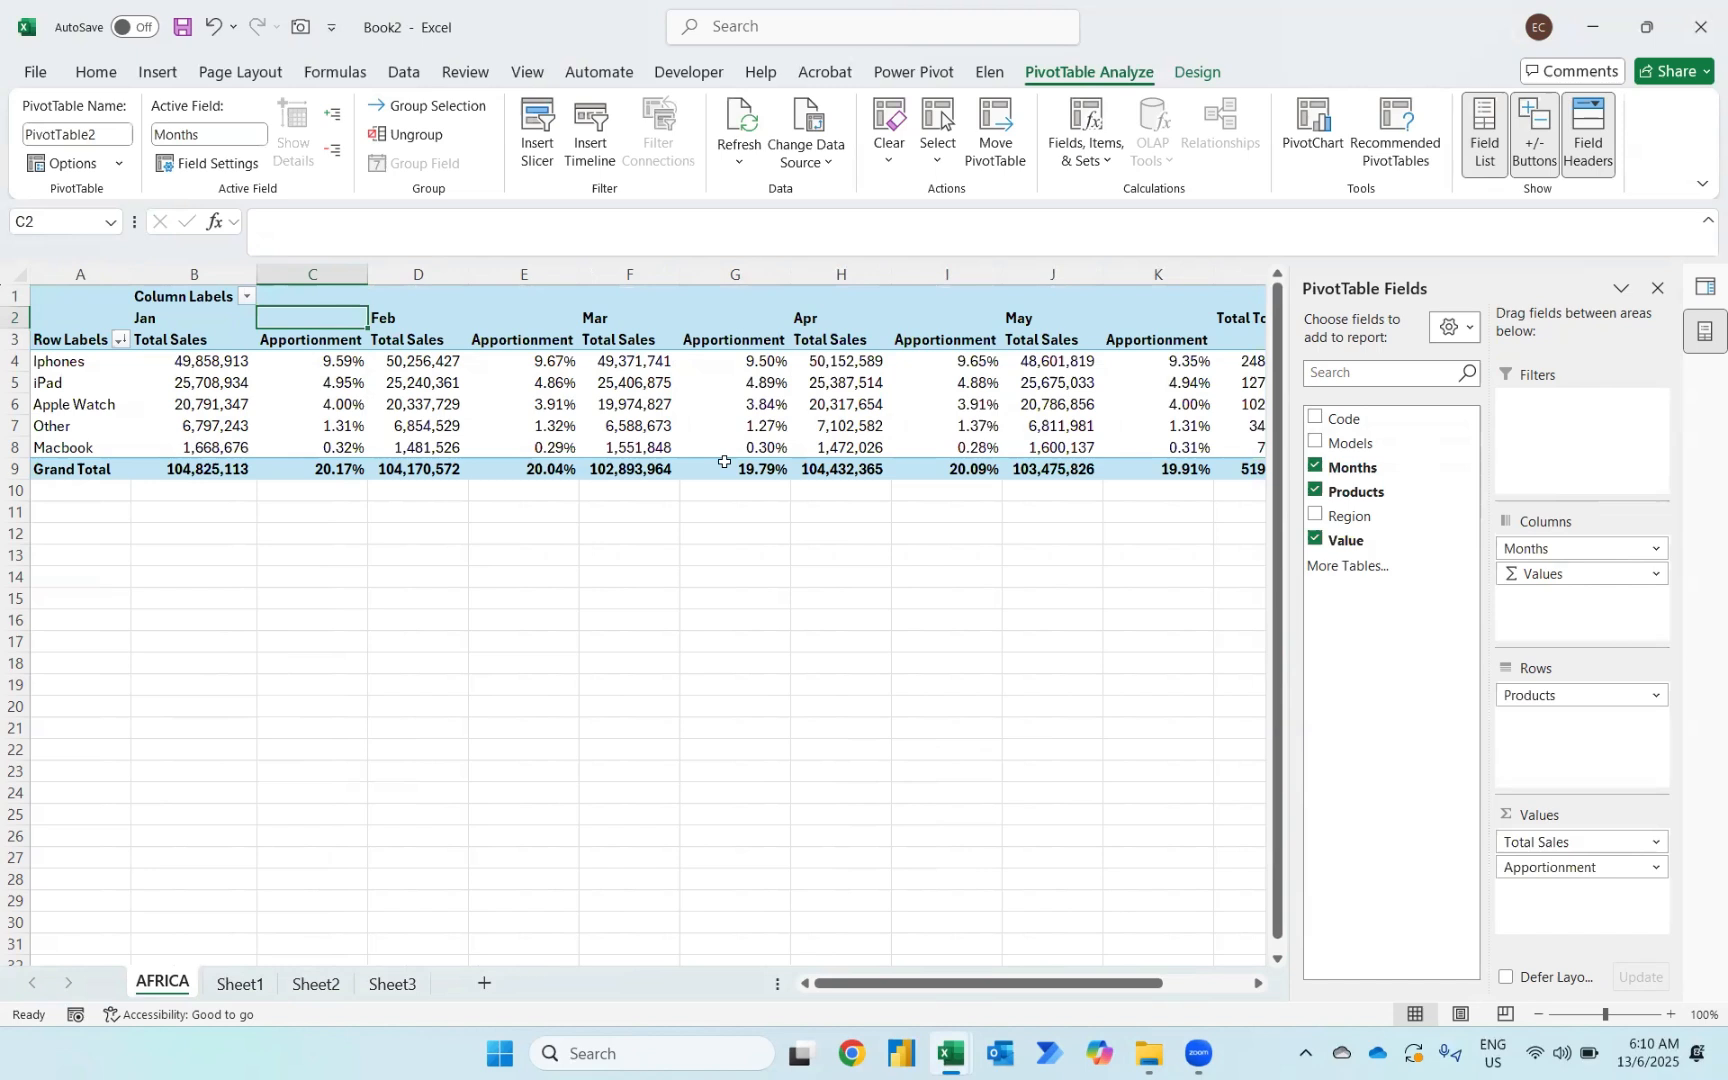
{"action": "mouse_move", "coordinate": [724, 462]}
{"action": "mouse_move", "coordinate": [1115, 435]}
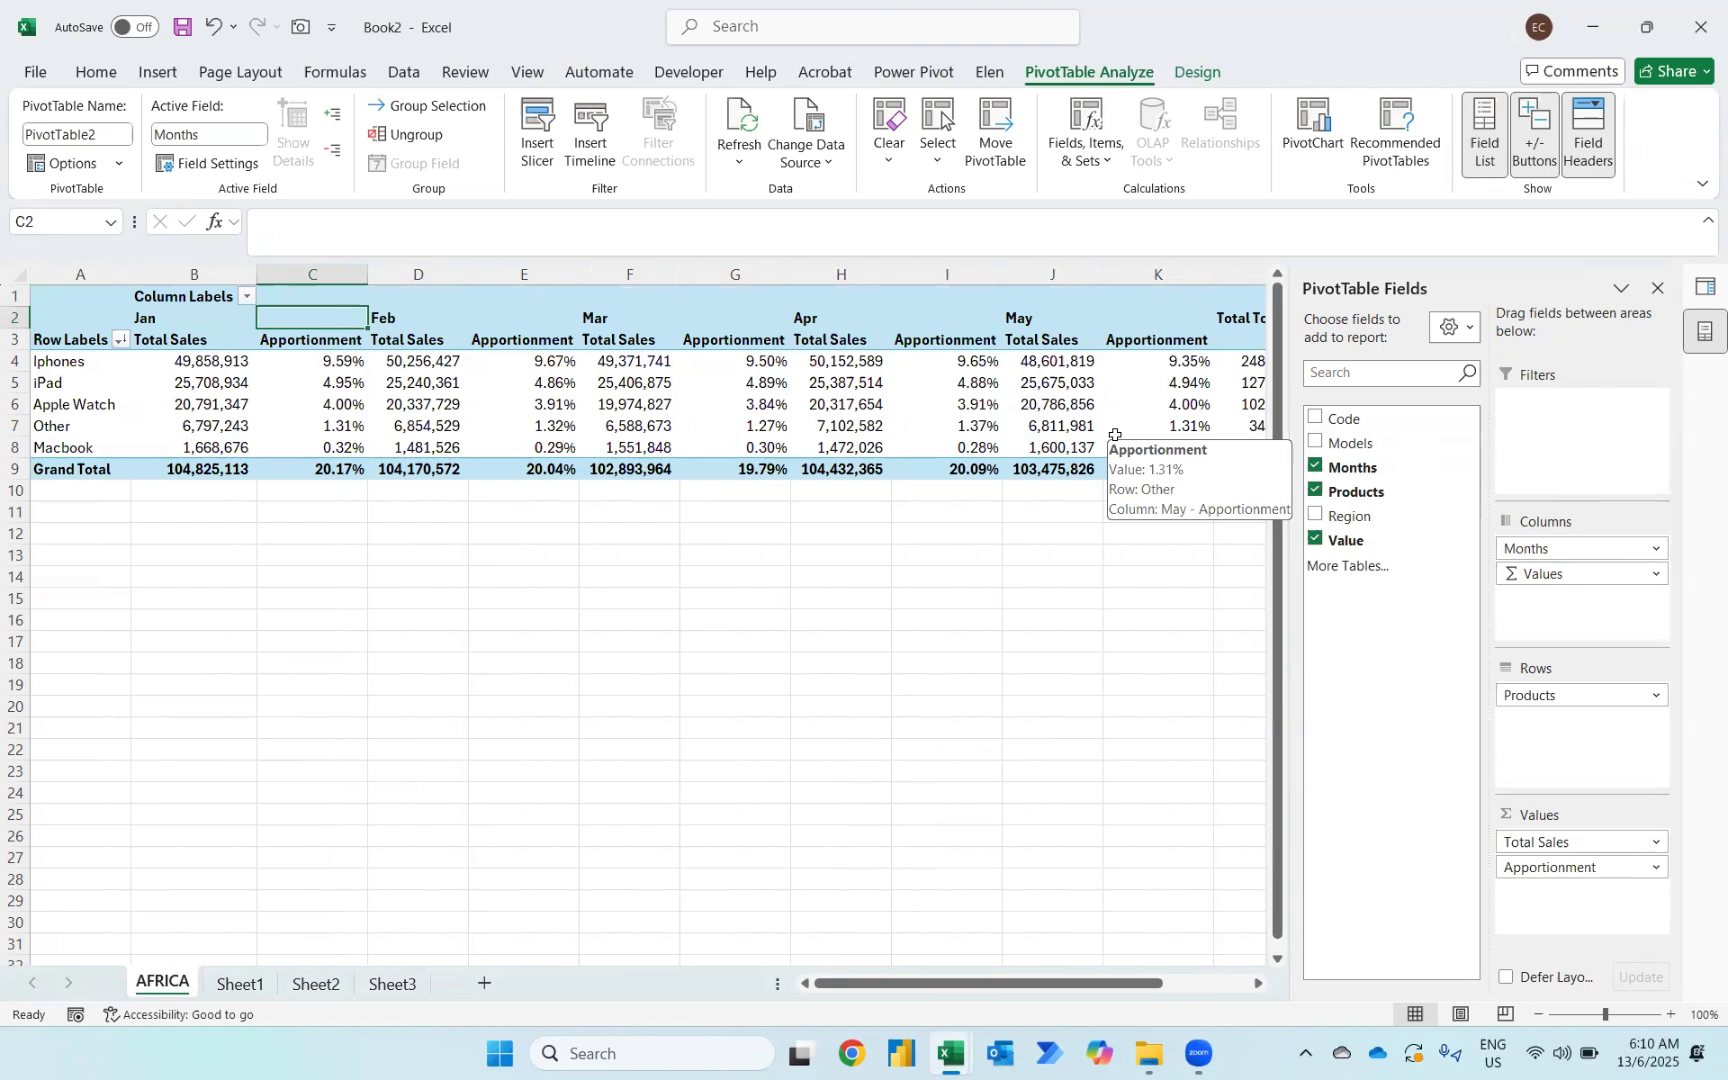
Insert a slicer for the Region field of the PivotTable
{"action": "left_click", "coordinate": [531, 128]}
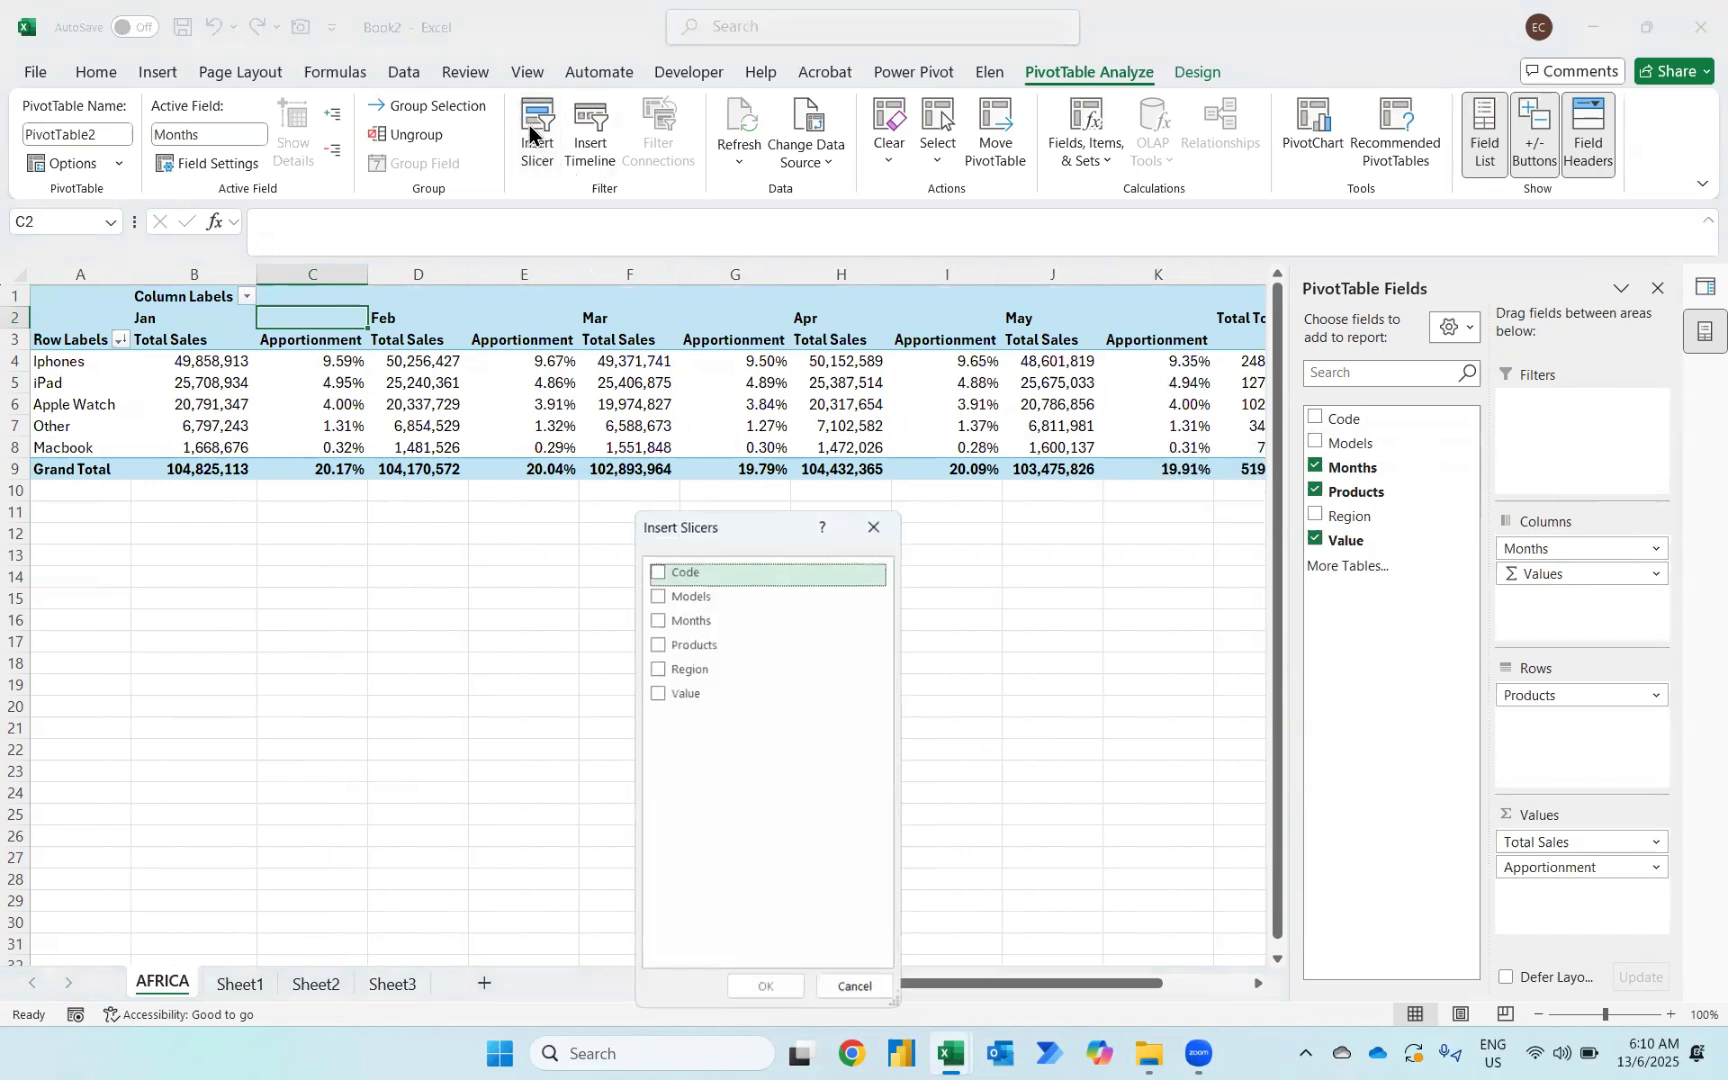
{"action": "left_click", "coordinate": [659, 669]}
{"action": "left_click", "coordinate": [755, 980]}
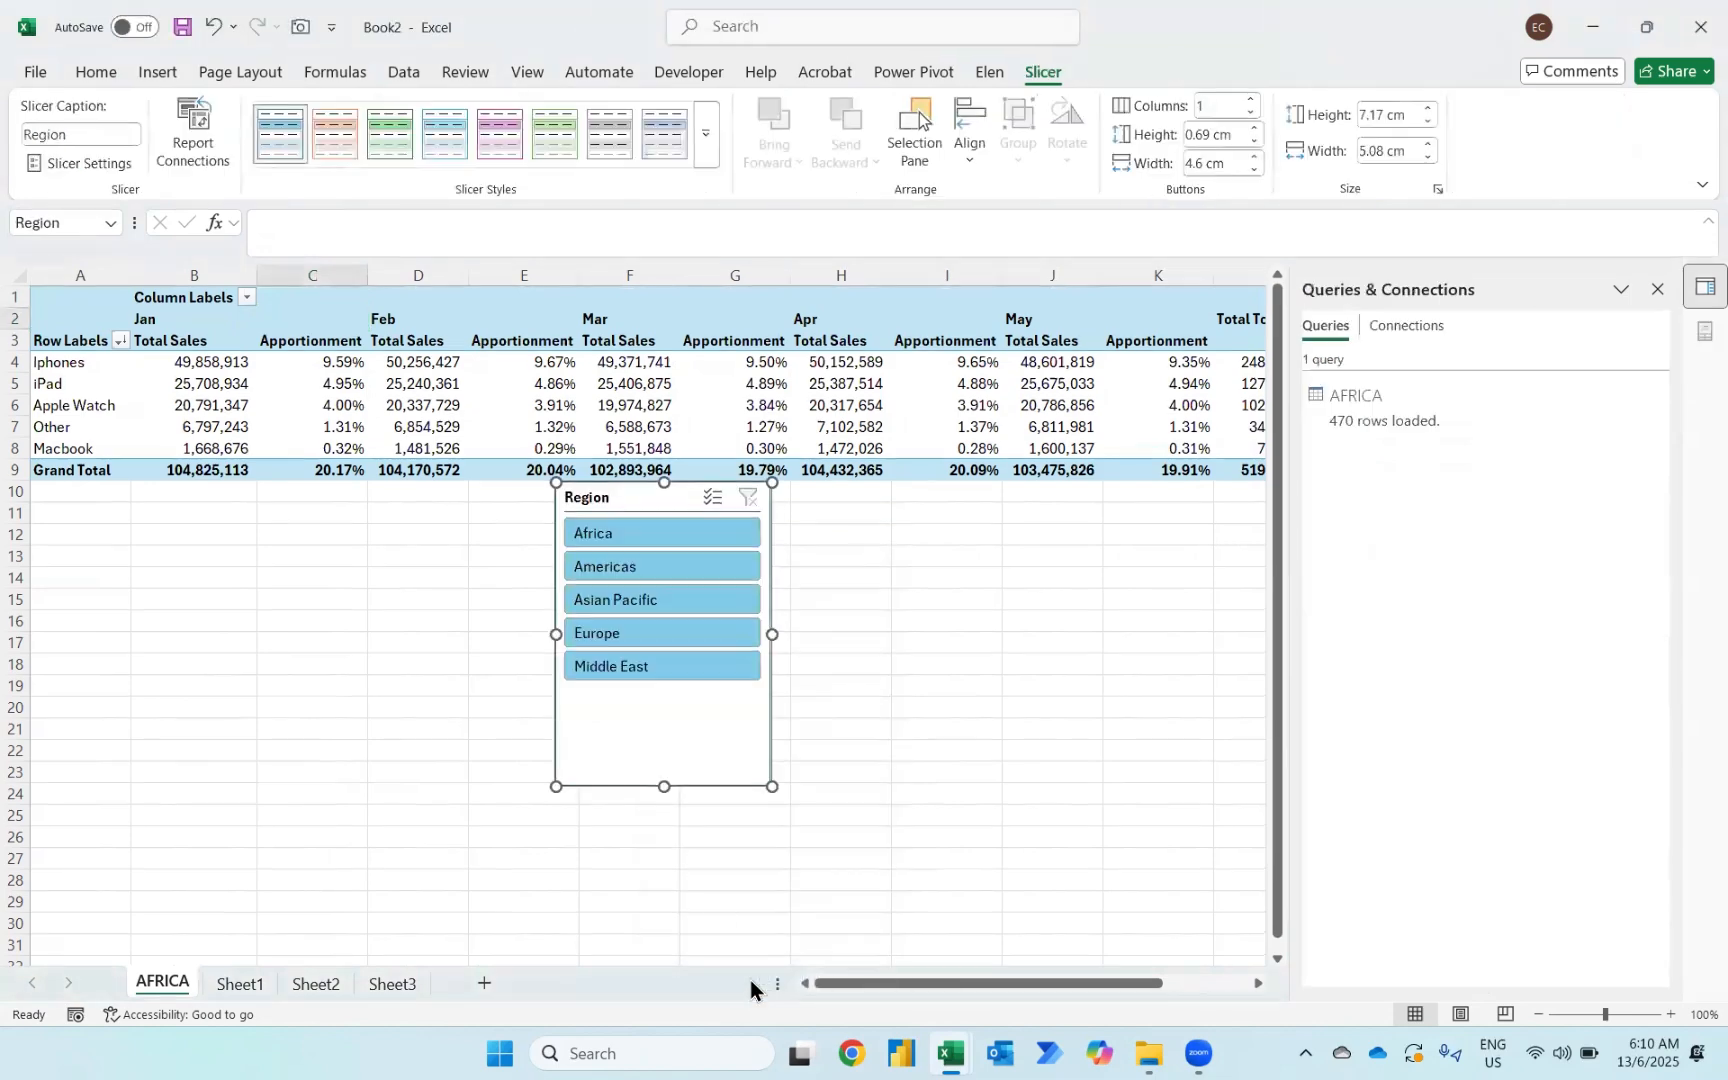
Filter the PivotTable by region with the slicer, choosing Africa, Asian Pacific and finally Europe
{"action": "left_click", "coordinate": [587, 536]}
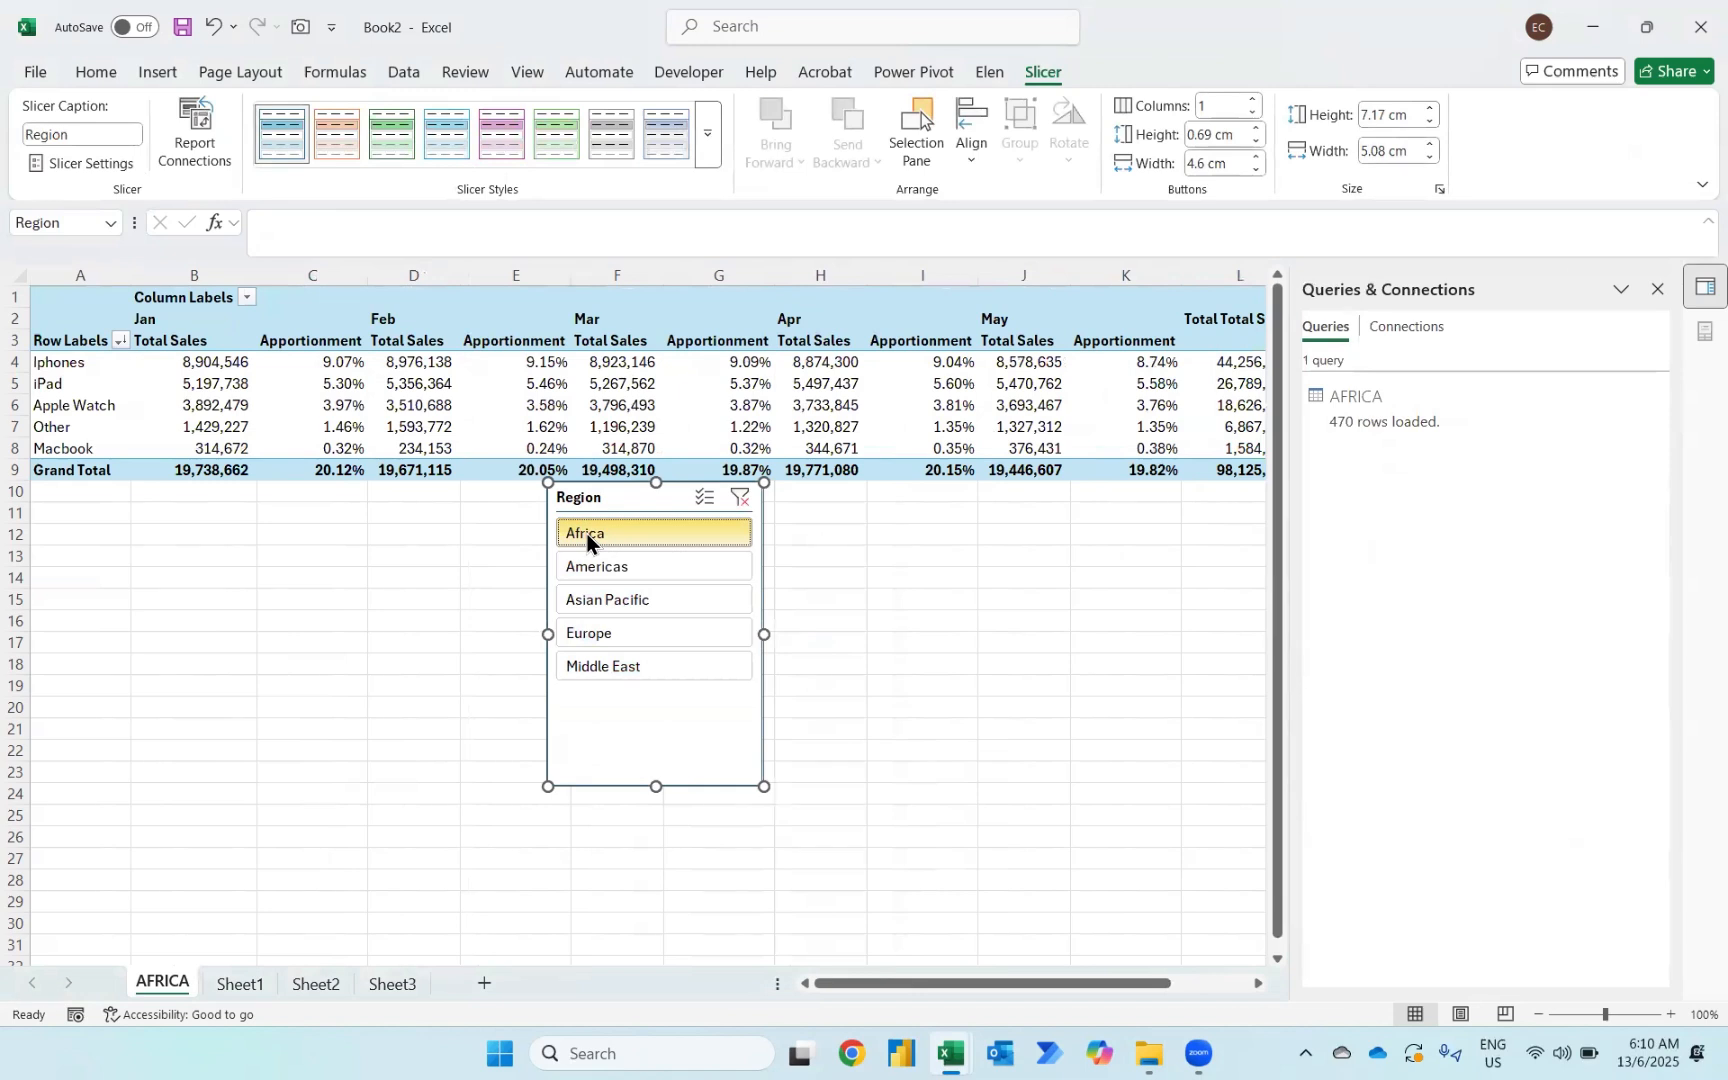
{"action": "left_click", "coordinate": [606, 610]}
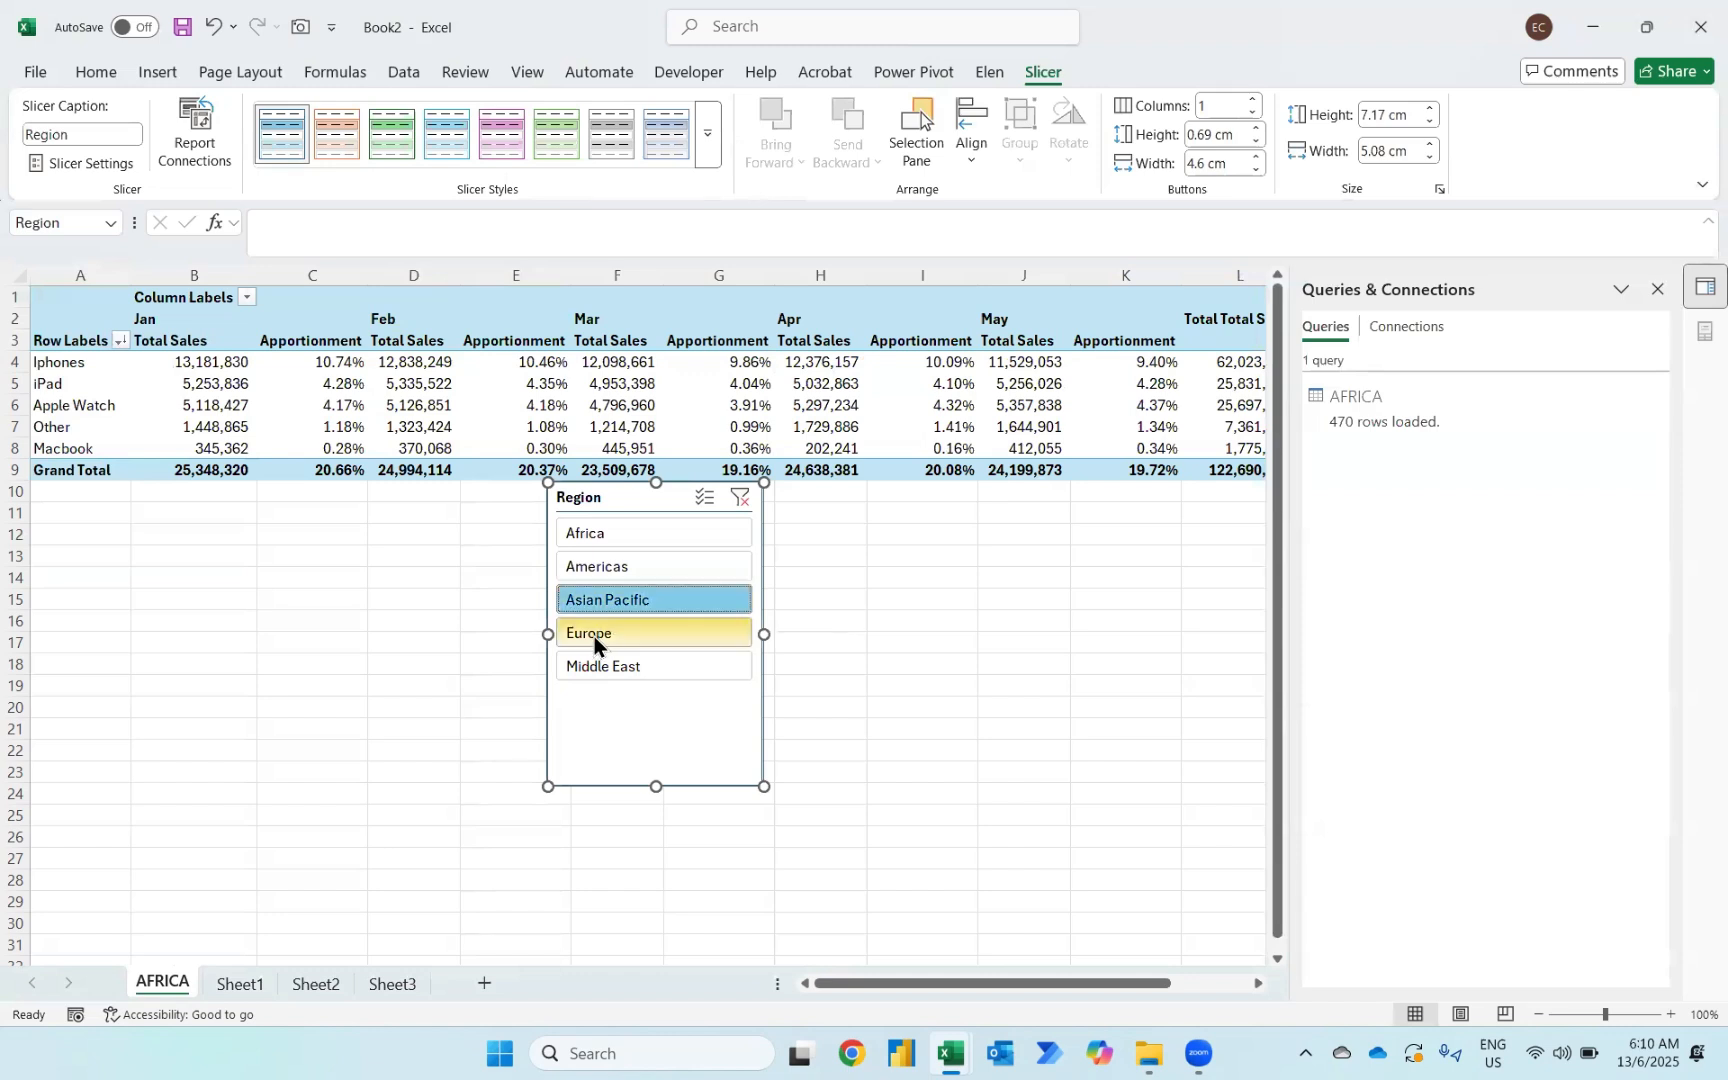
{"action": "left_click", "coordinate": [594, 636]}
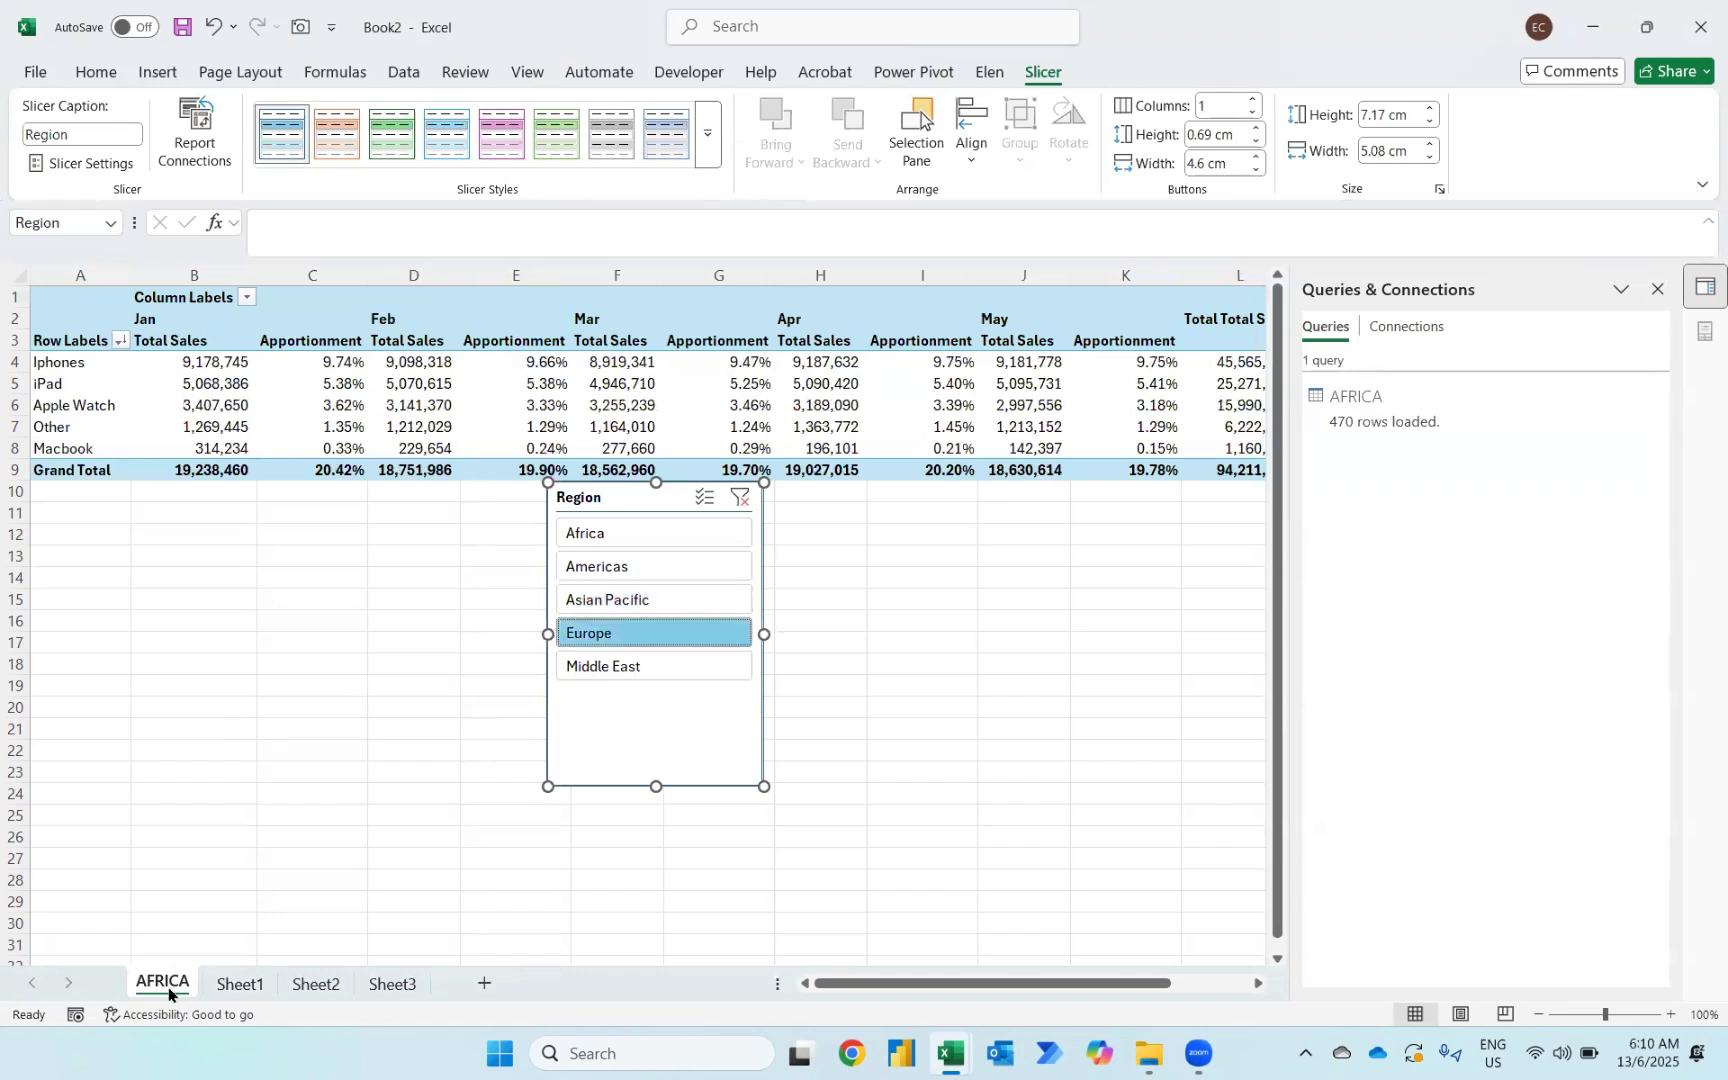
Rename the AFRICA query in the workbook's queries list to May 2025 Sales
{"action": "left_click", "coordinate": [396, 76]}
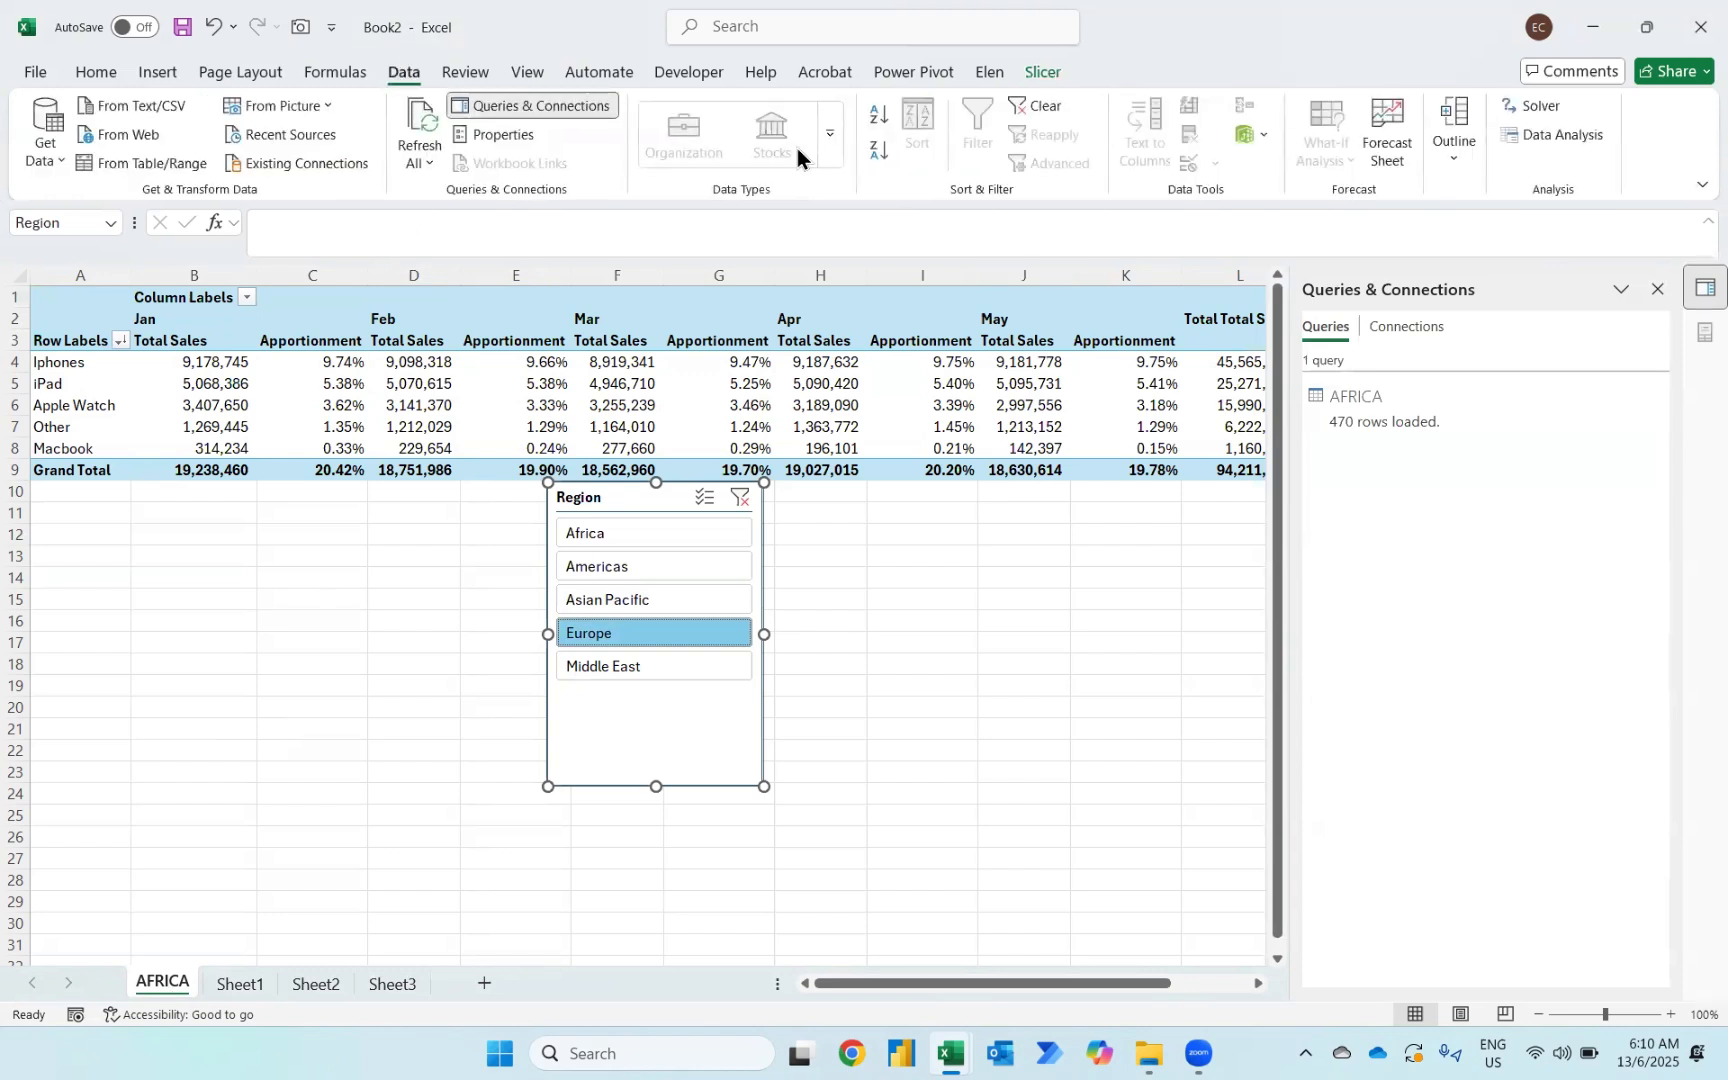
{"action": "mouse_move", "coordinate": [1380, 410]}
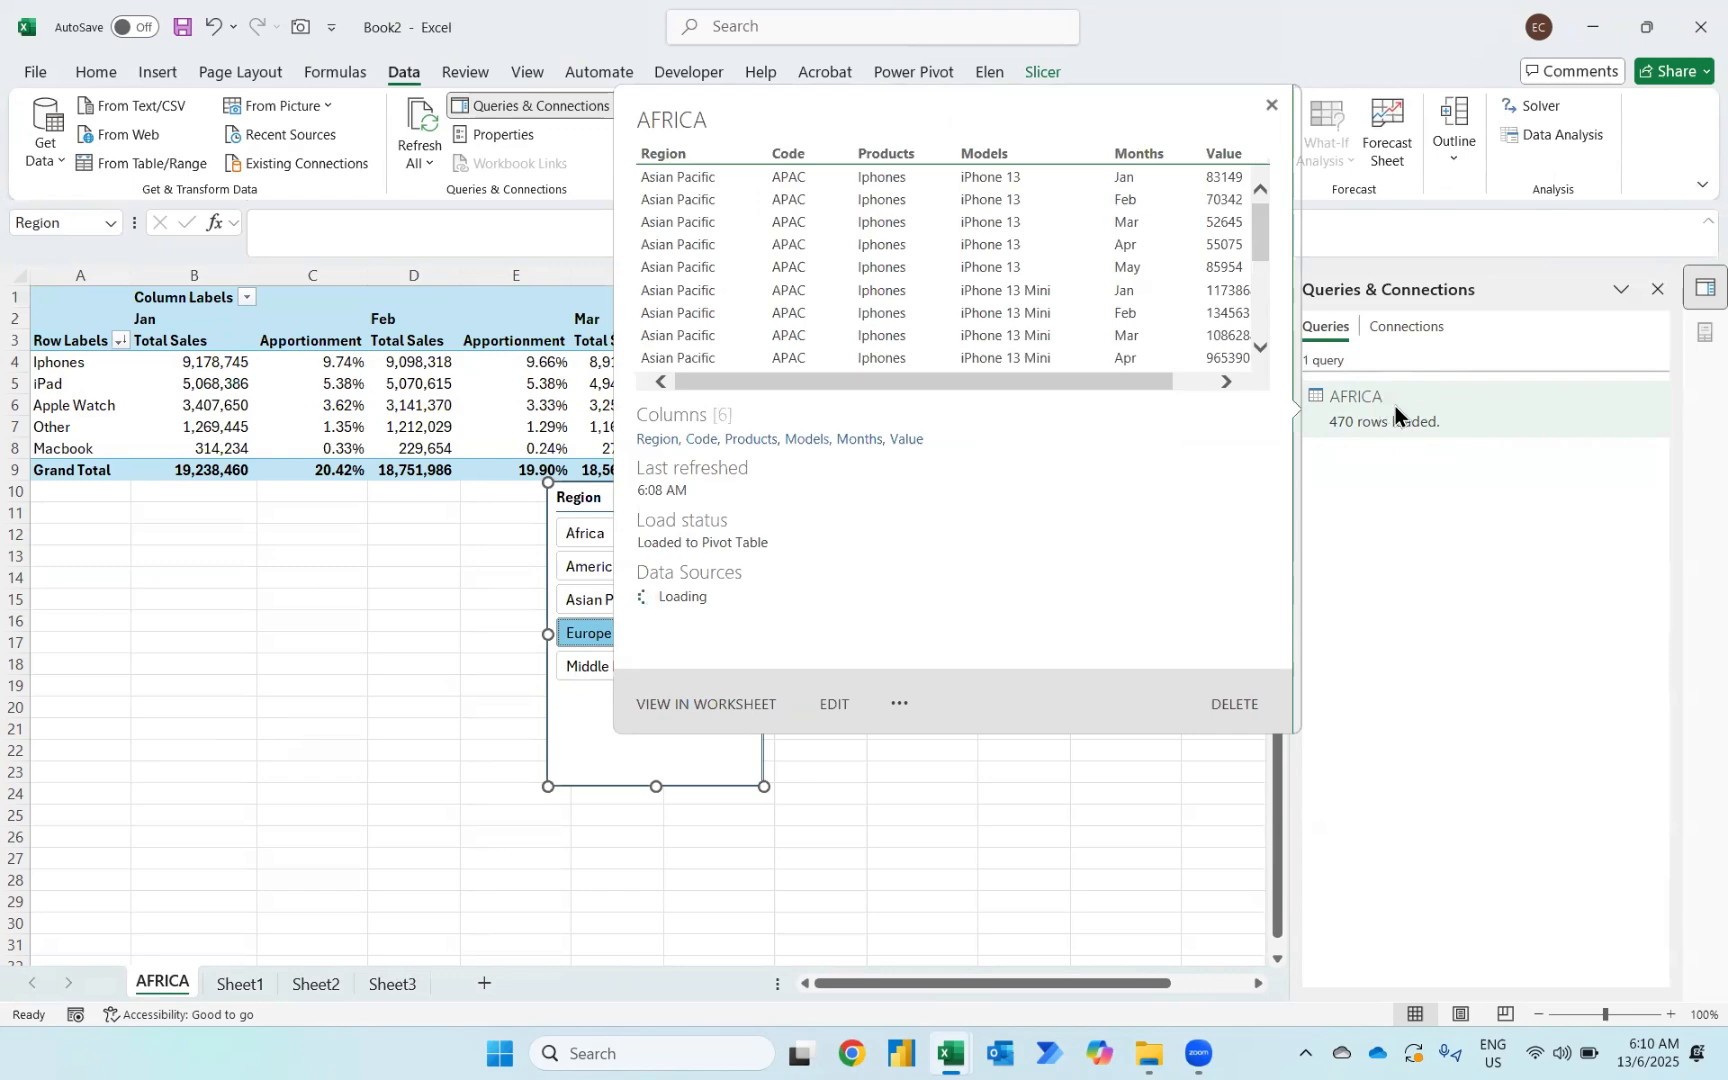
{"action": "left_click", "coordinate": [1400, 406]}
{"action": "right_click", "coordinate": [1400, 406]}
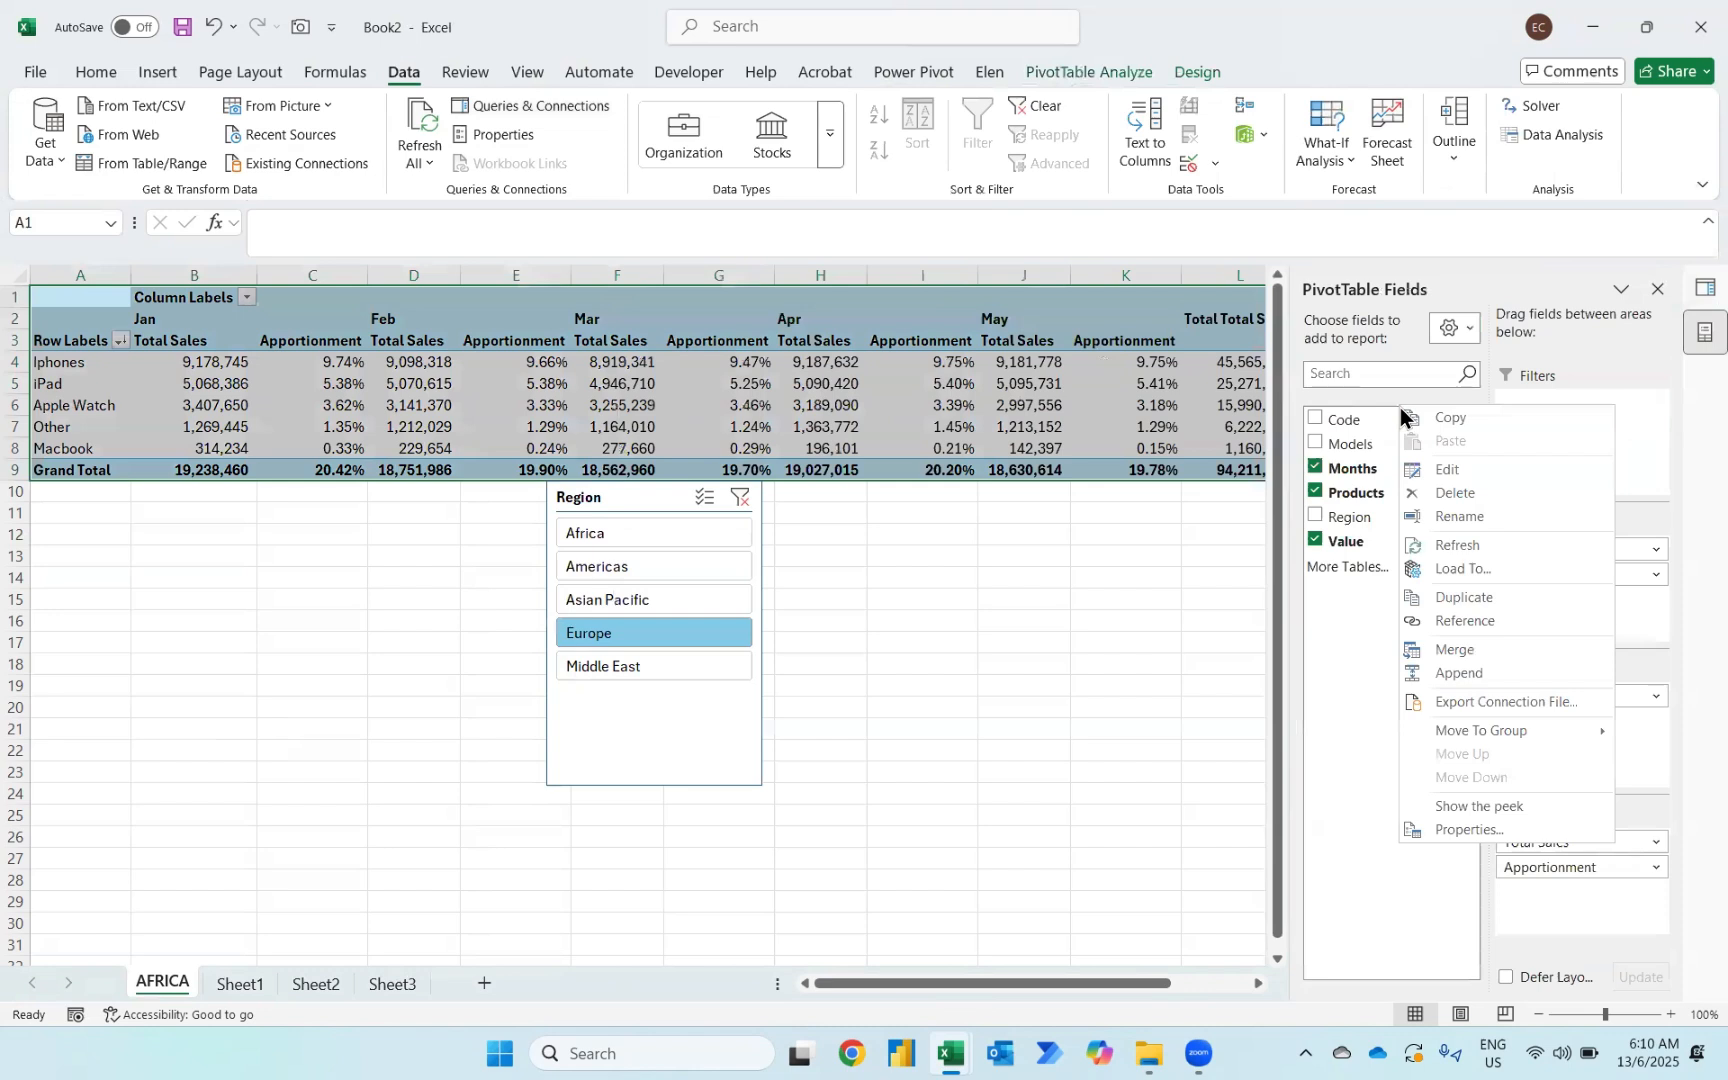
{"action": "left_click", "coordinate": [560, 103]}
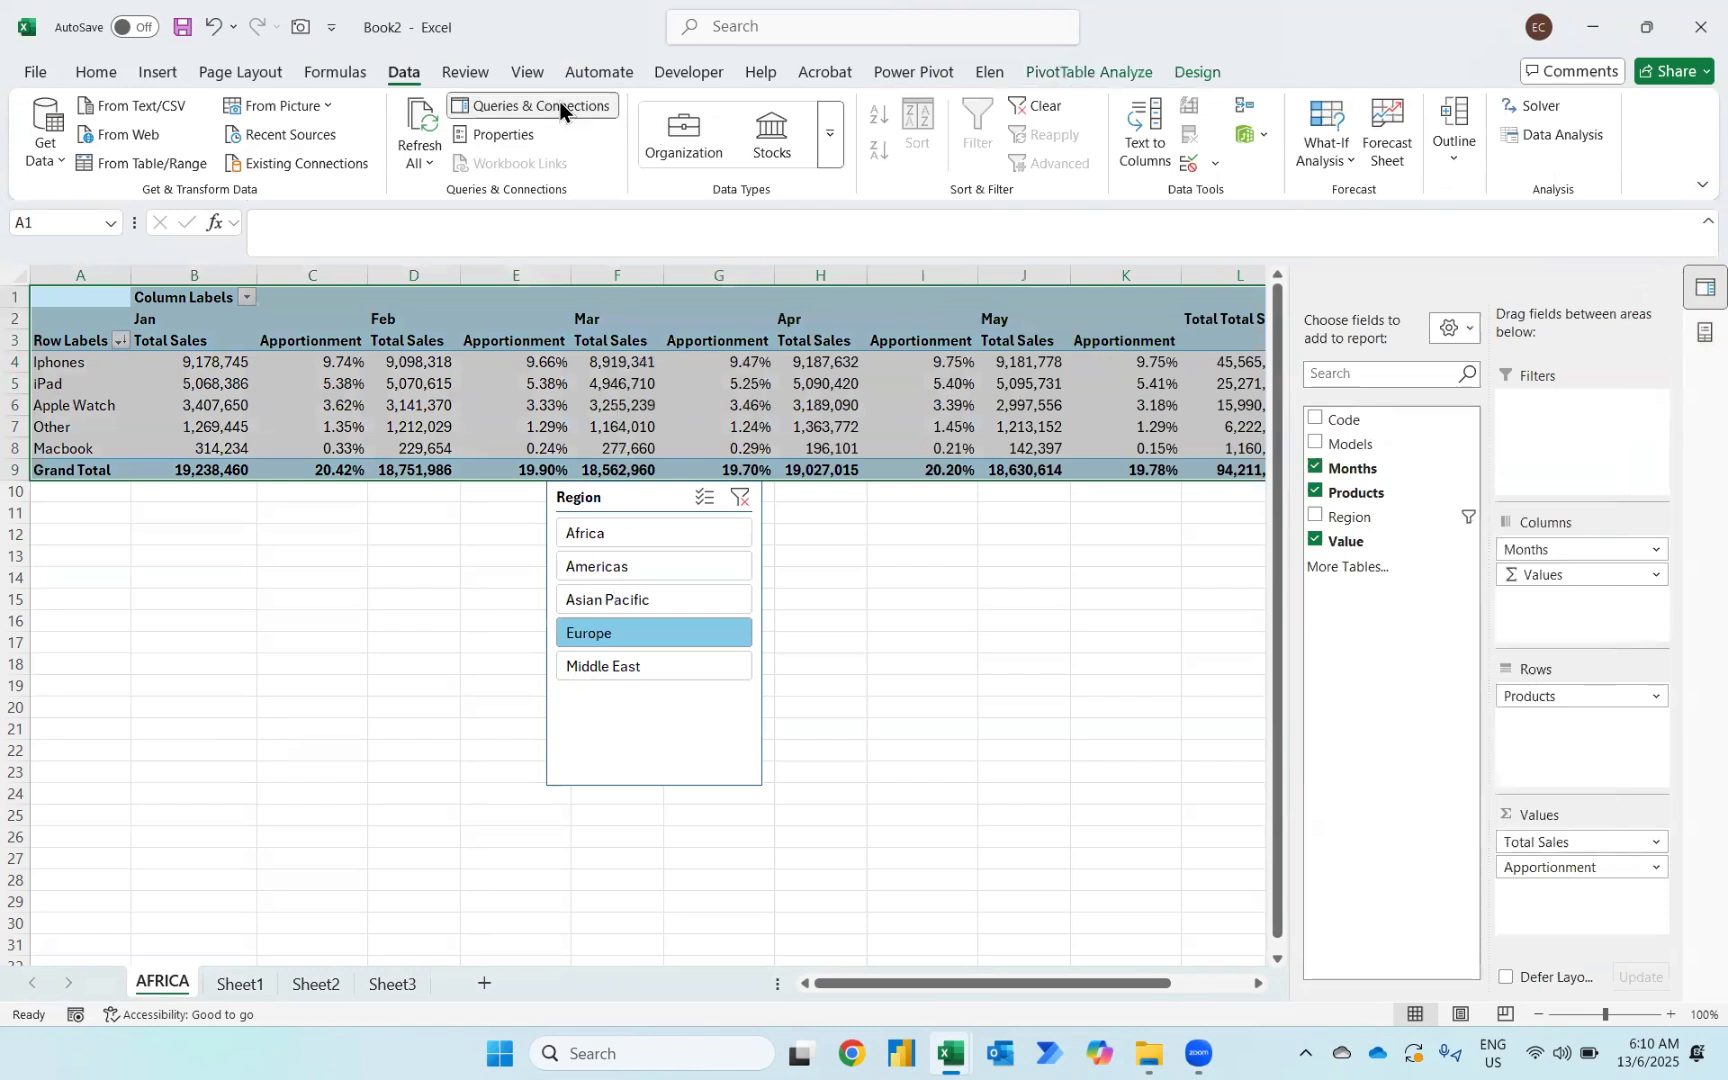
{"action": "right_click", "coordinate": [1556, 408]}
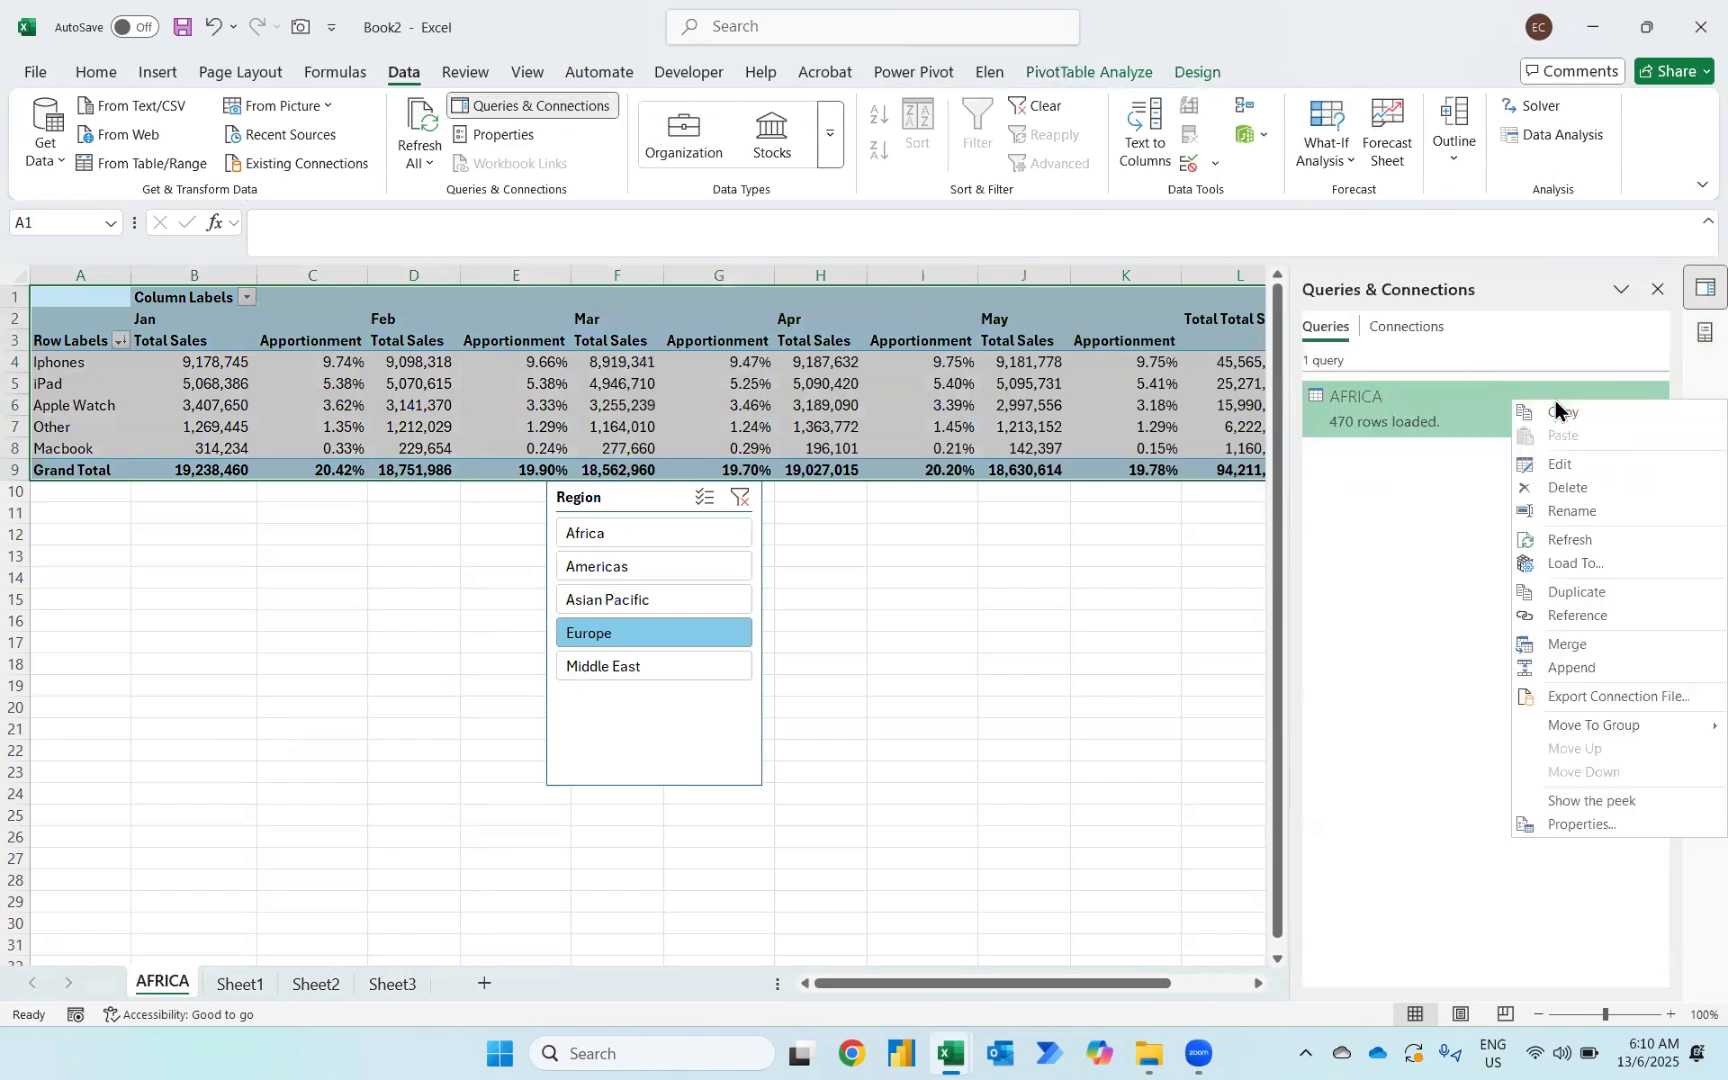
{"action": "left_click", "coordinate": [1566, 514]}
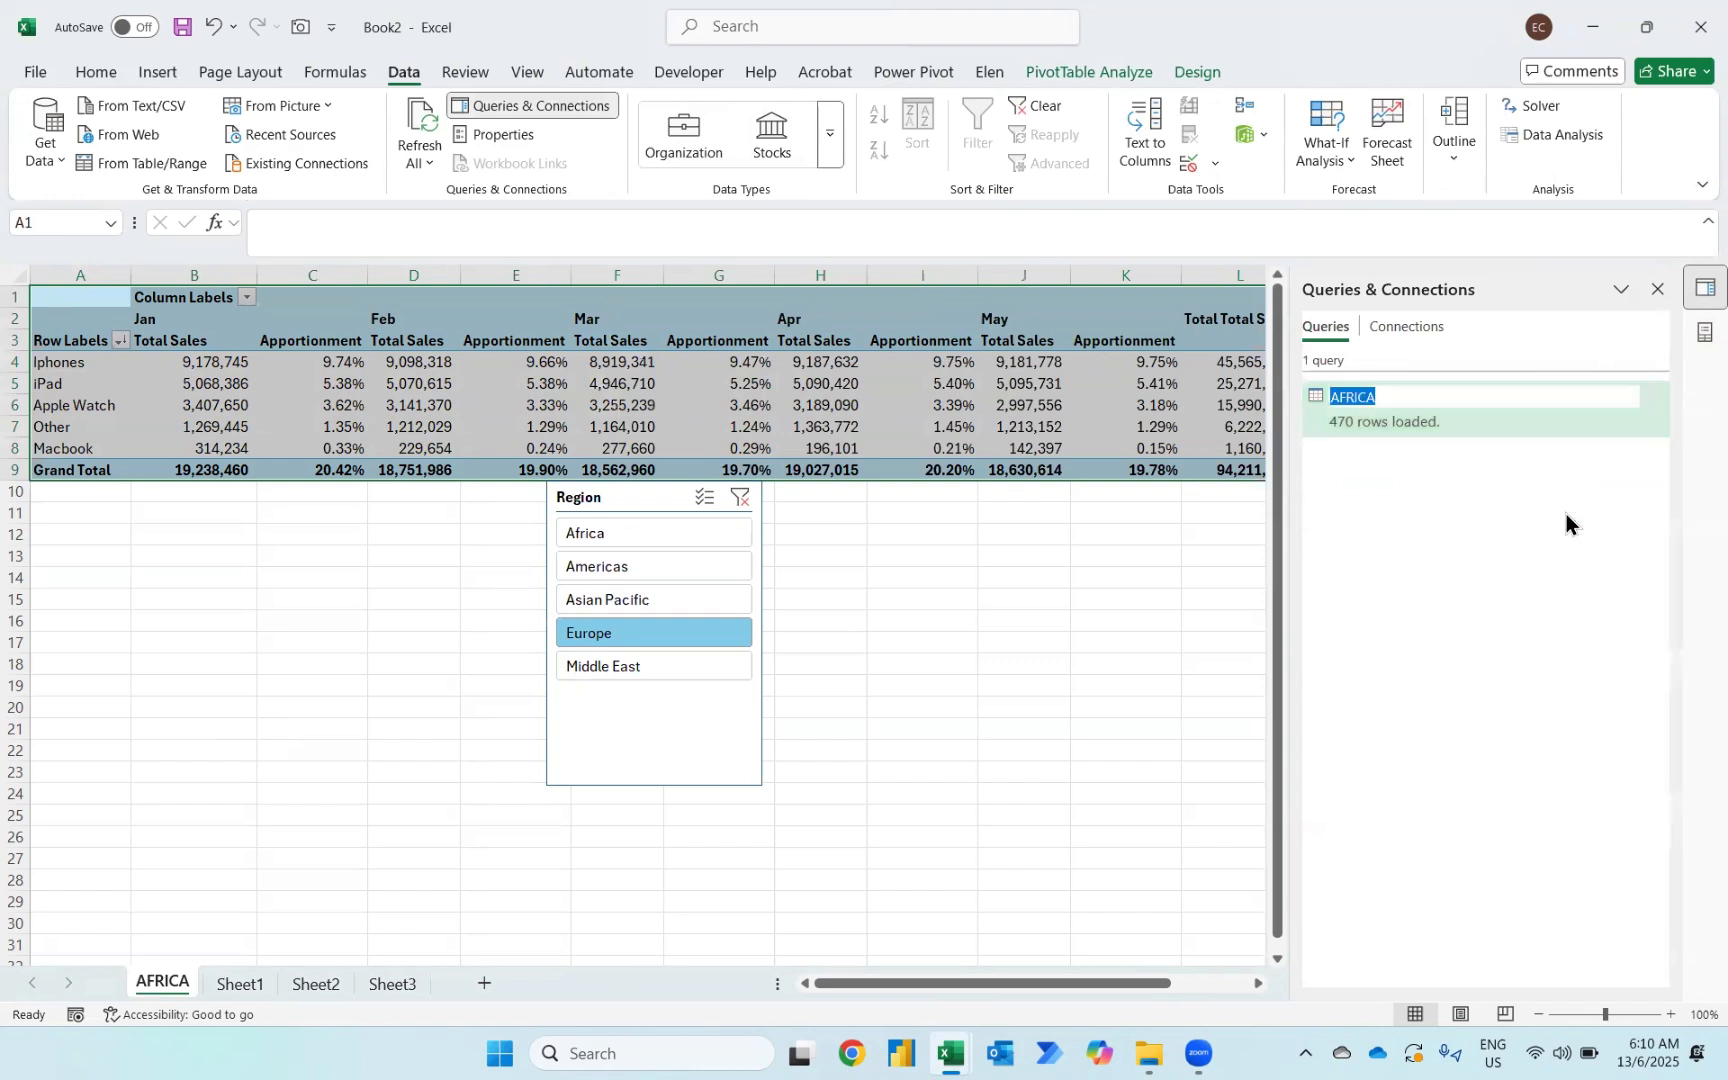
{"action": "type", "text": "Ma"}
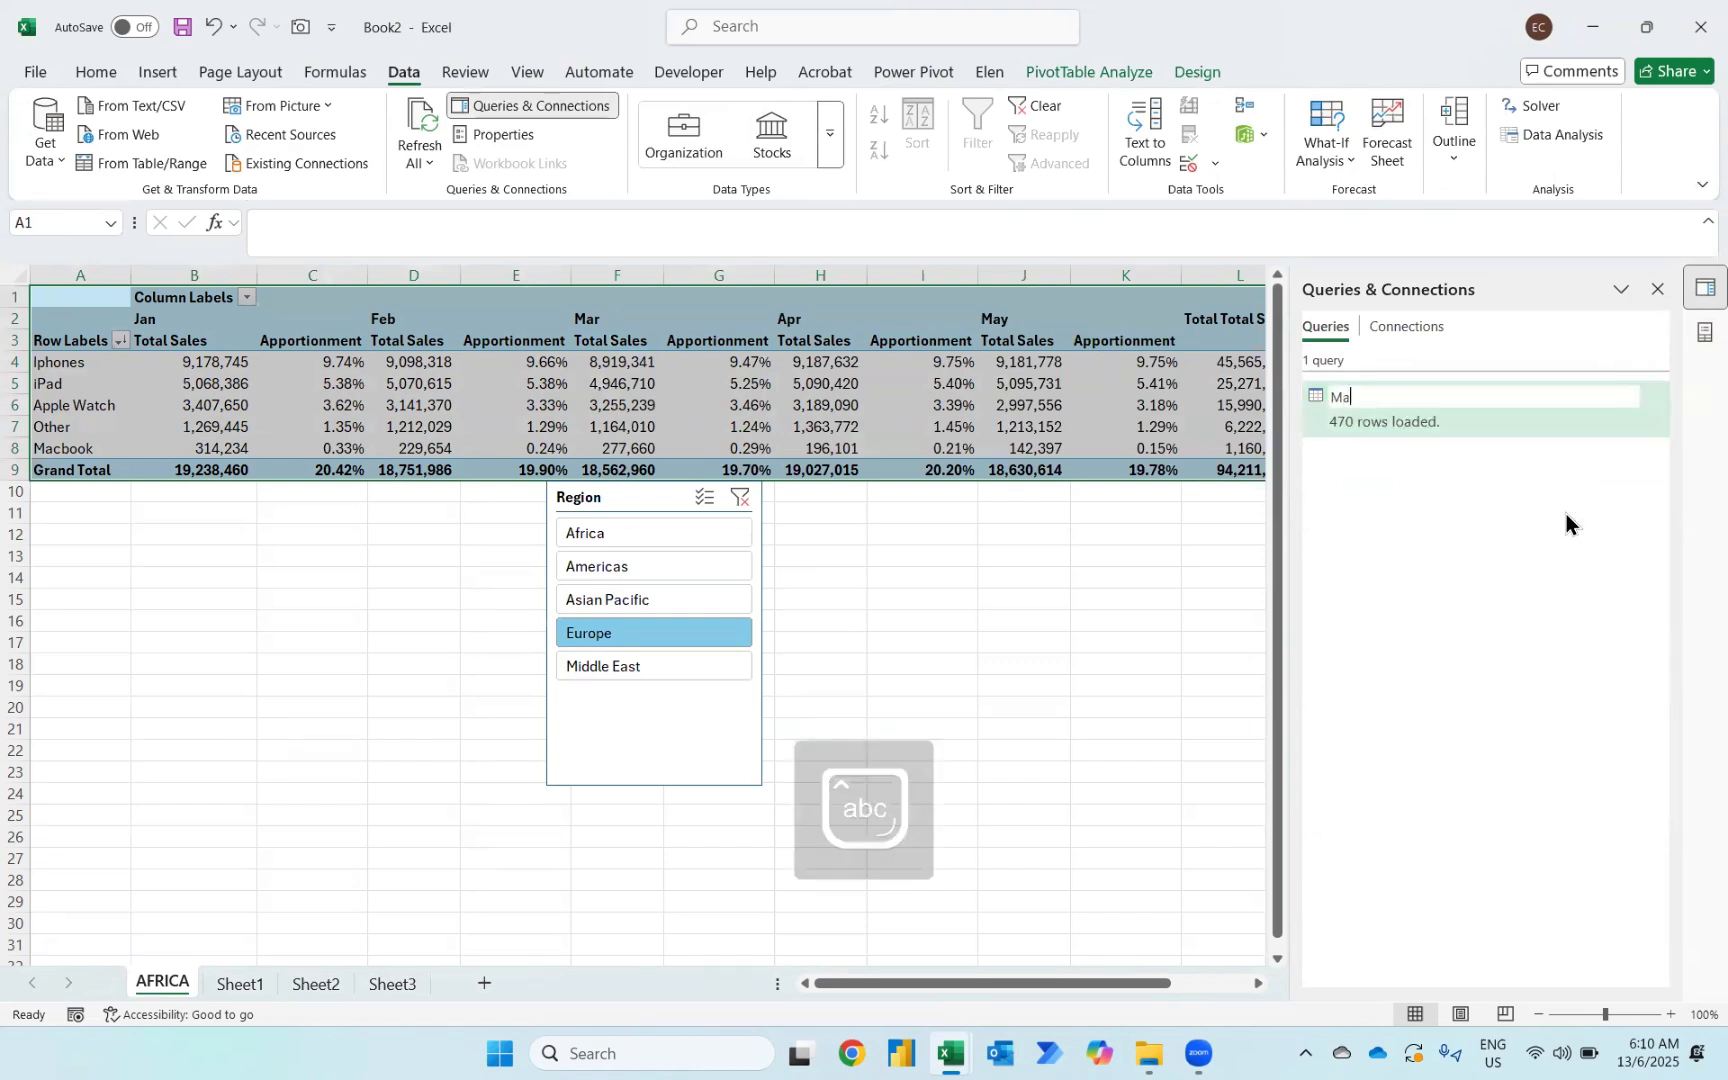
{"action": "type", "text": "y 2025 Sales"}
{"action": "key", "text": "Return"}
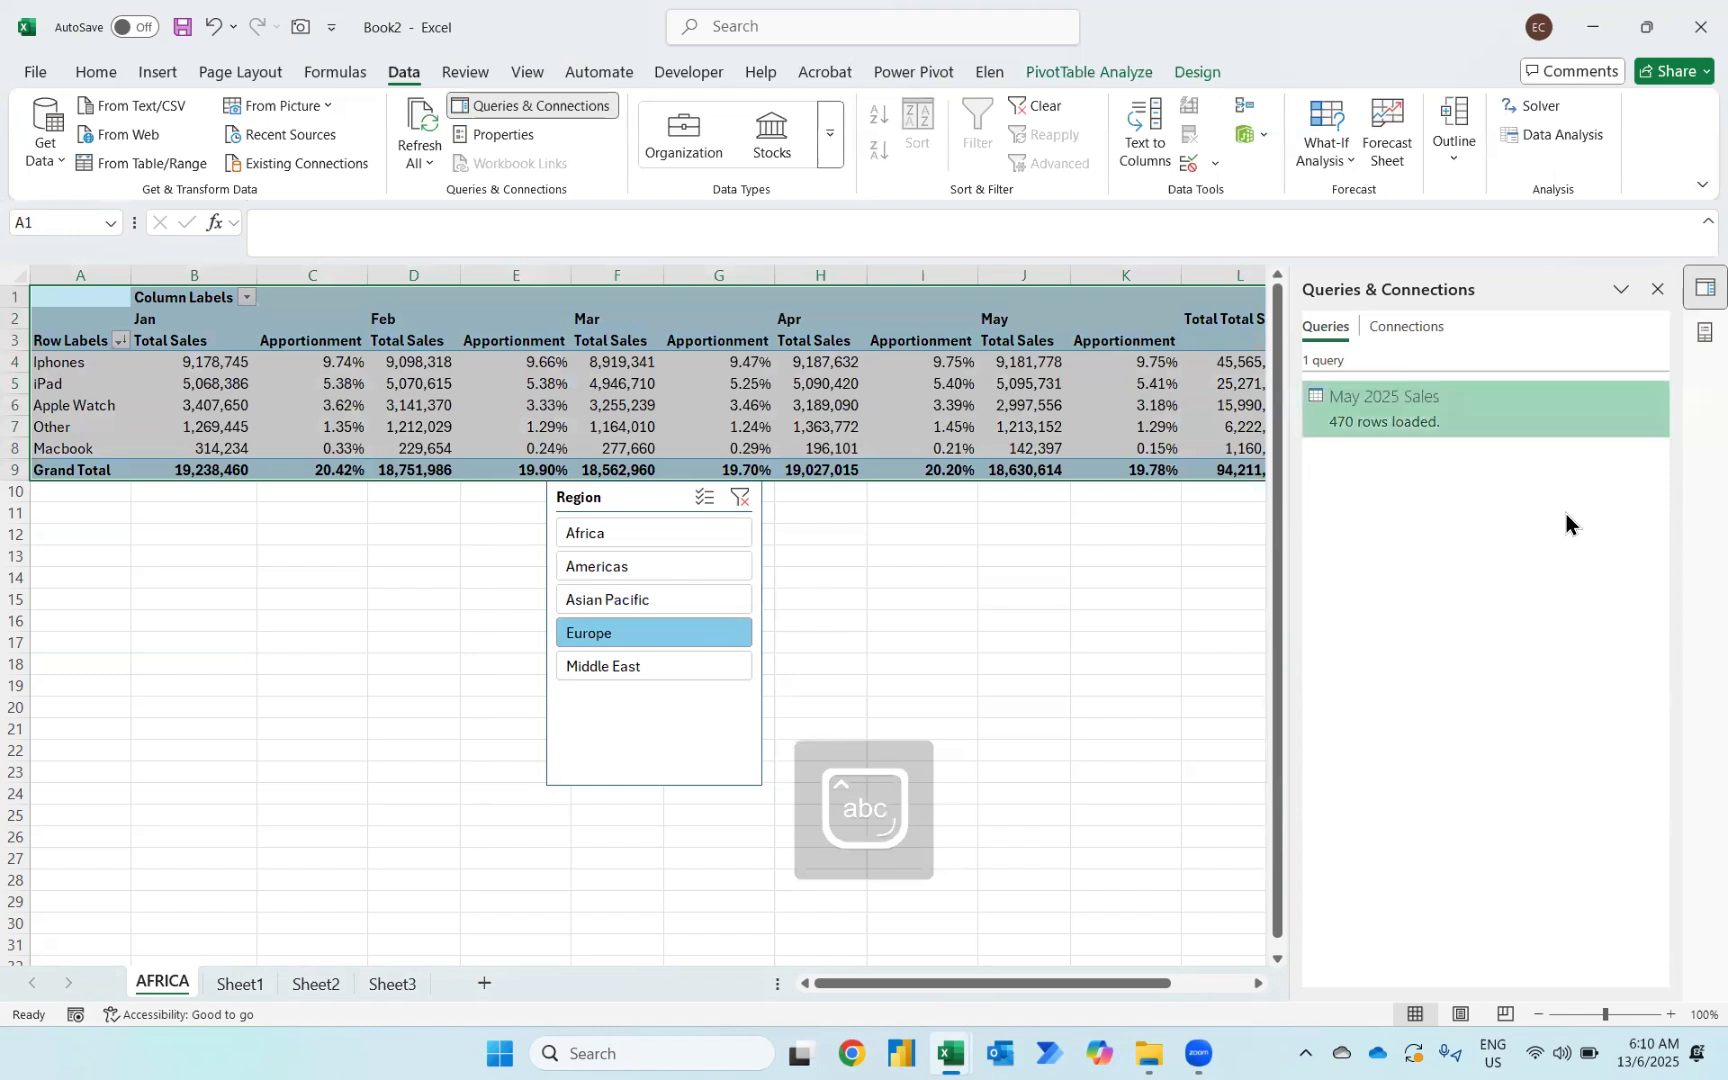
Rename the AFRICA worksheet containing the PivotTable as May Sales
{"action": "right_click", "coordinate": [145, 984]}
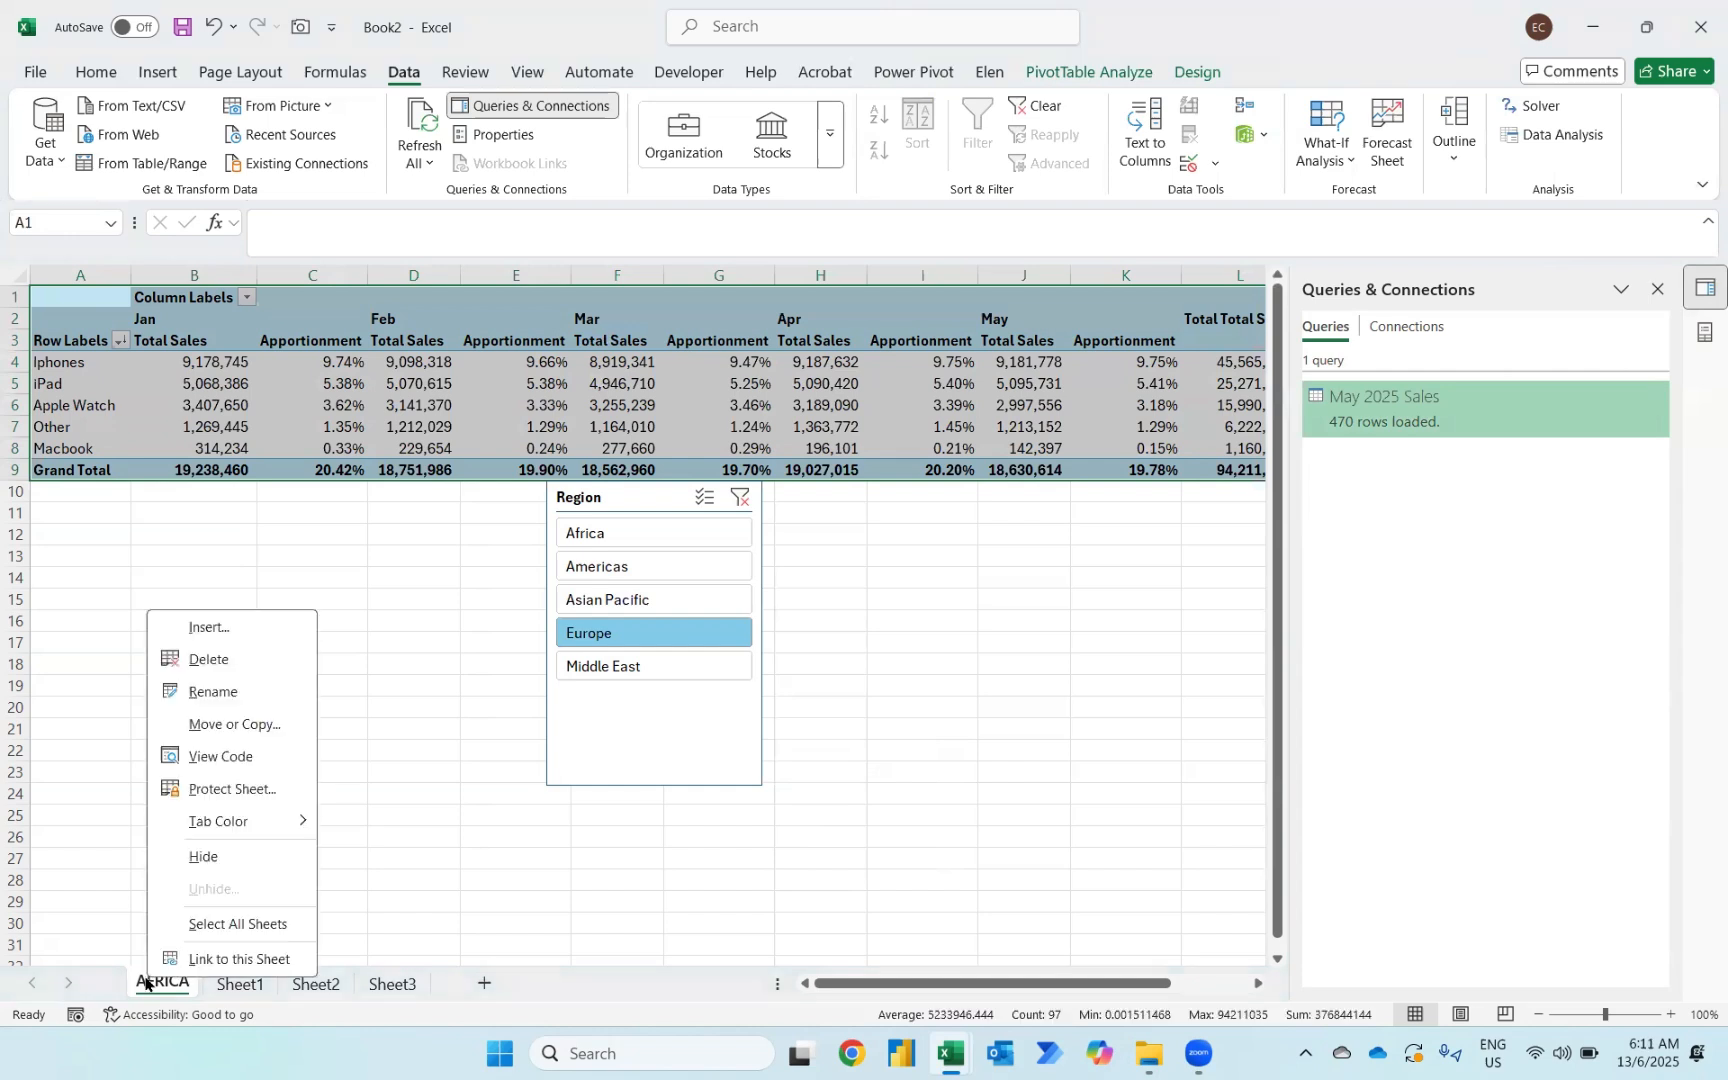
{"action": "left_click", "coordinate": [222, 683]}
{"action": "type", "text": "May"}
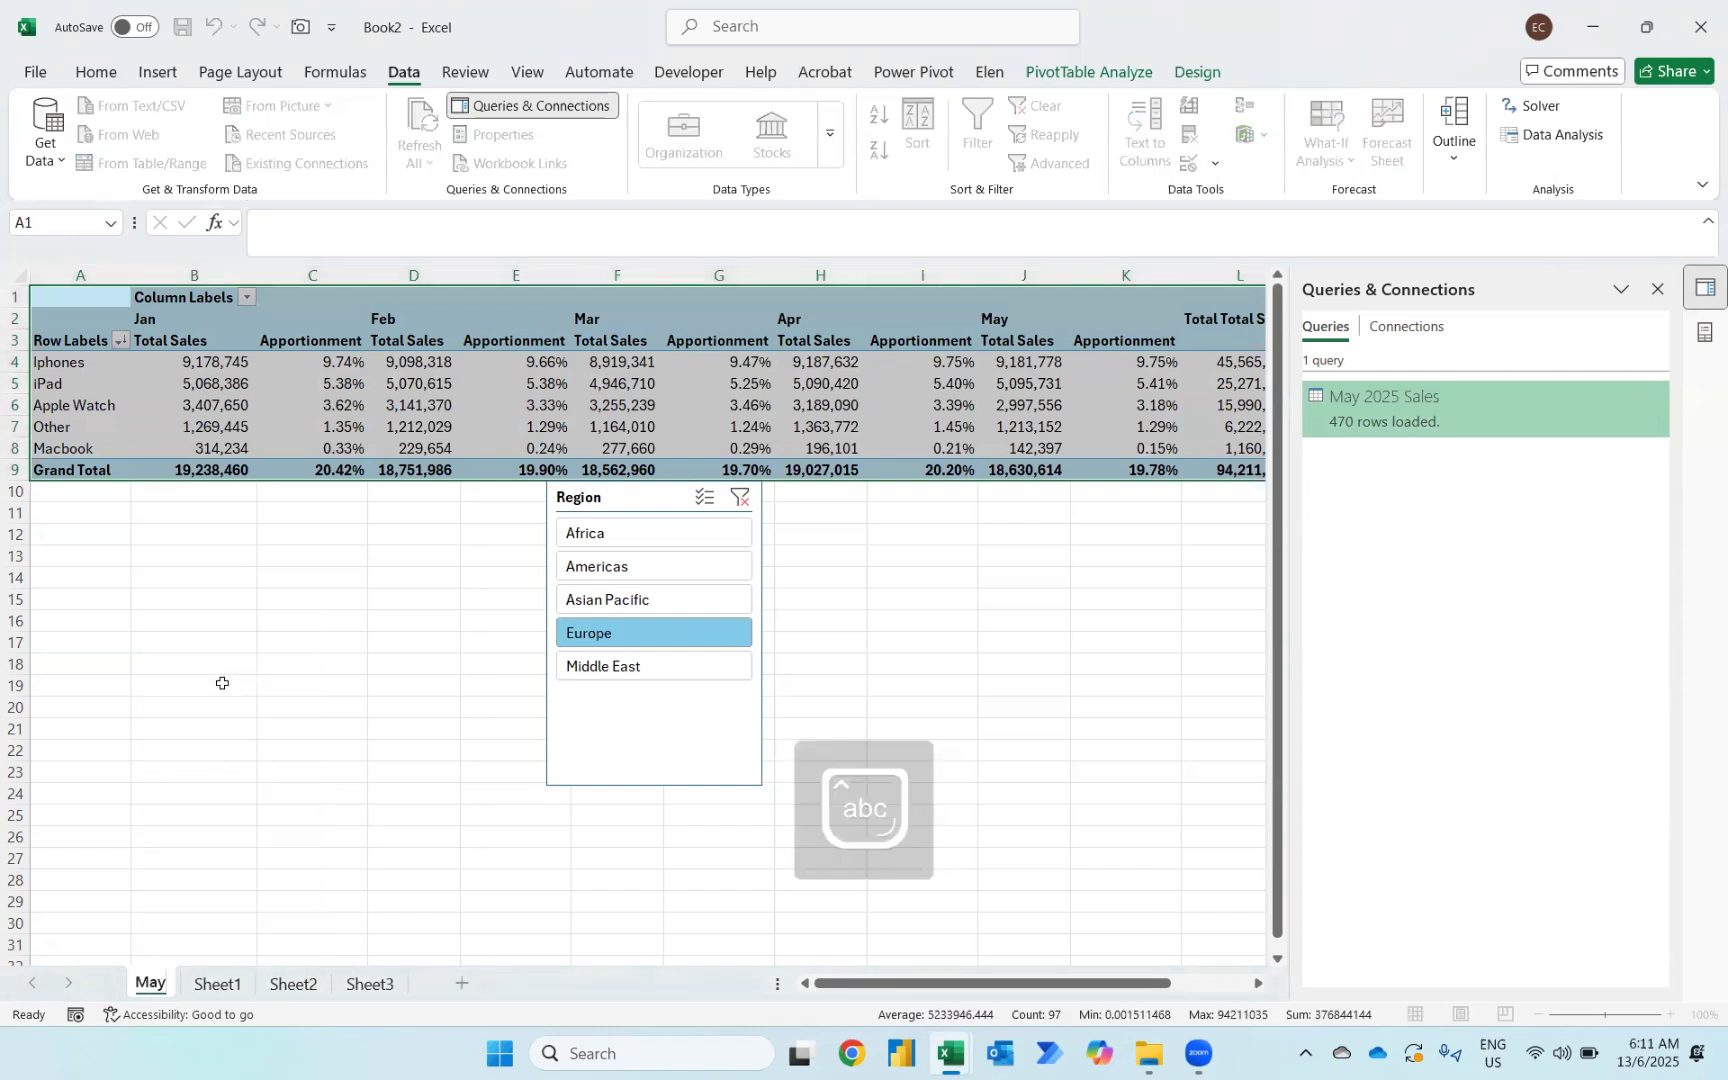
{"action": "type", "text": " Sales"}
{"action": "key", "text": "Return"}
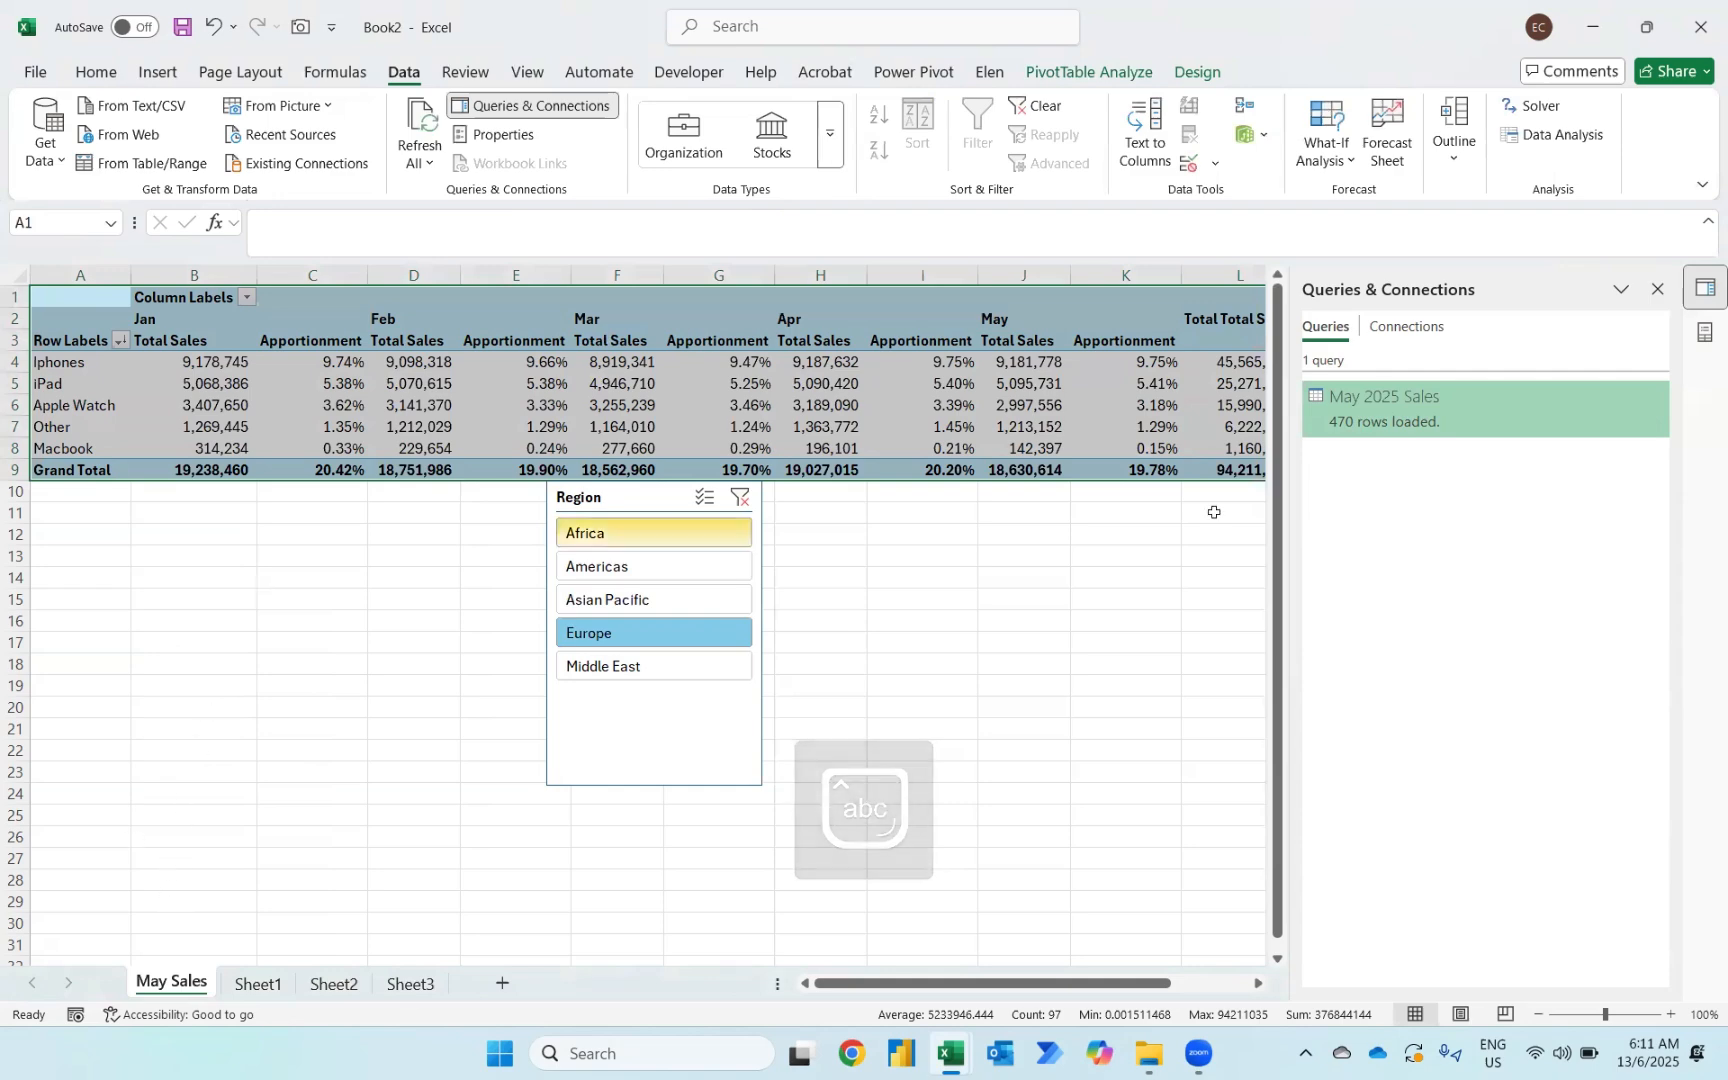
Open the May 2025 Sales query in the Power Query Editor to check its name and applied steps, then close and load it
{"action": "right_click", "coordinate": [1449, 396]}
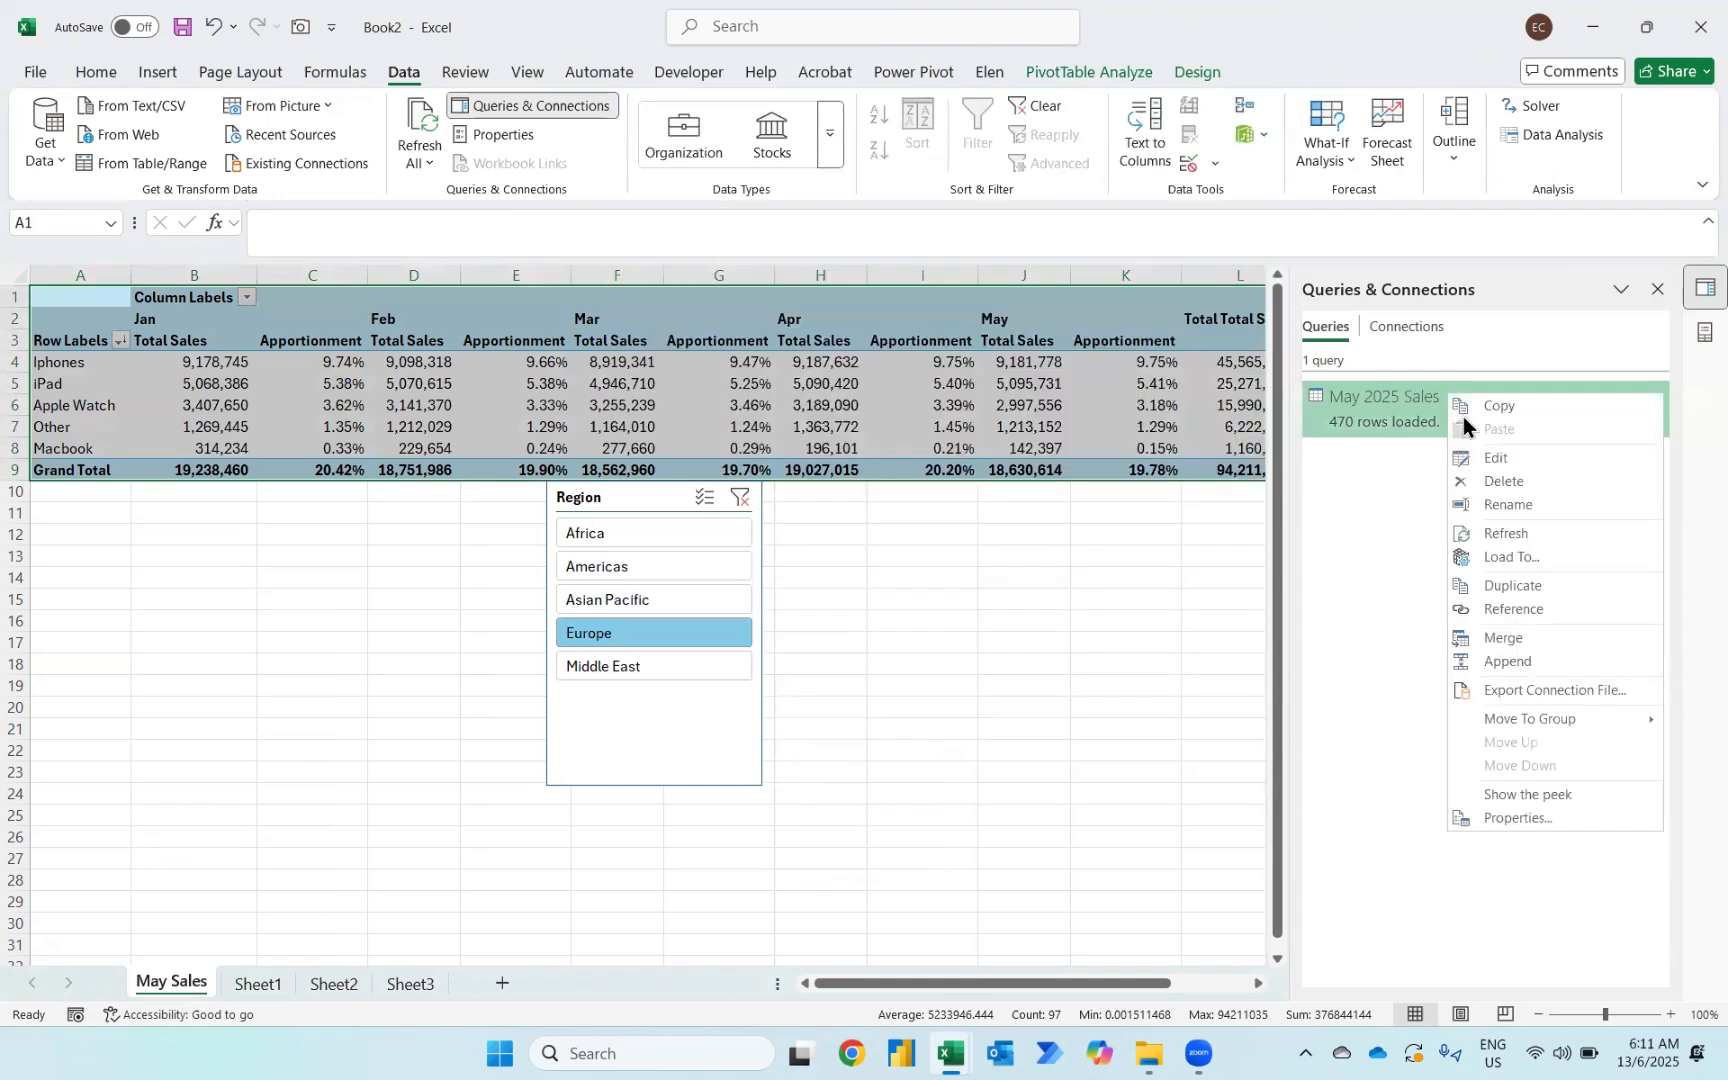
{"action": "left_click", "coordinate": [1488, 450]}
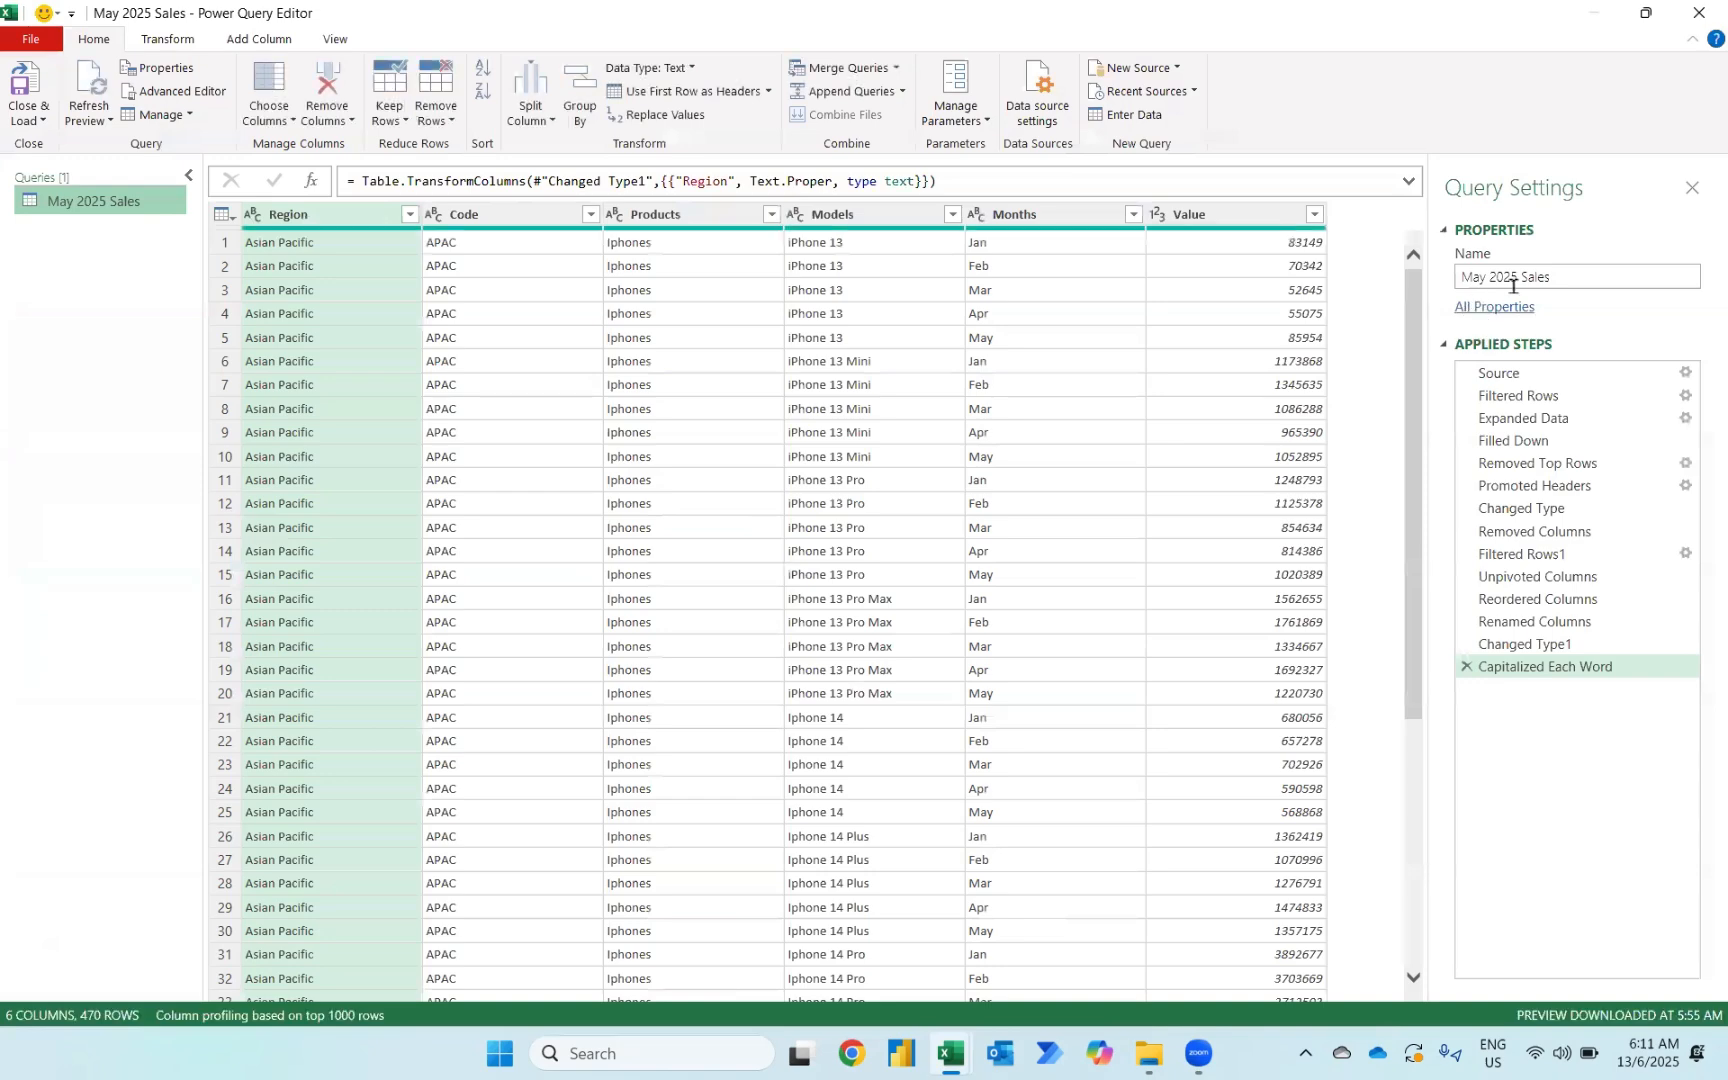
{"action": "left_click", "coordinate": [27, 82]}
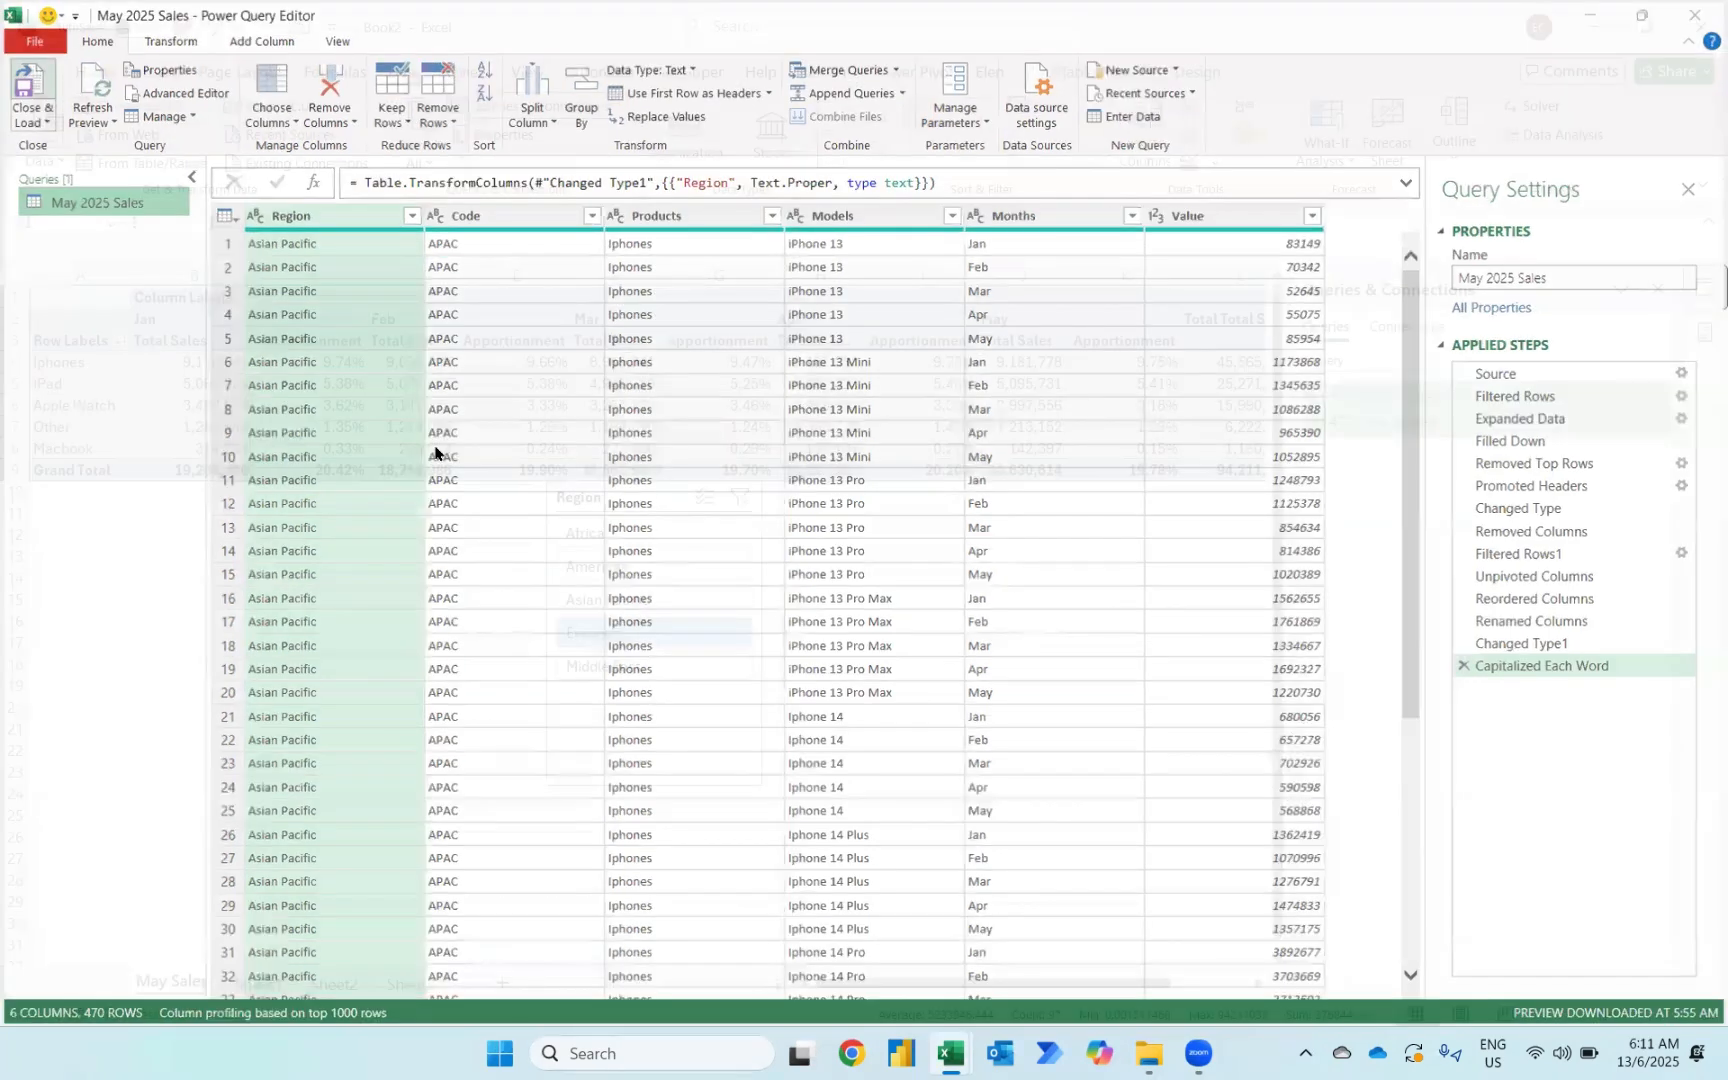